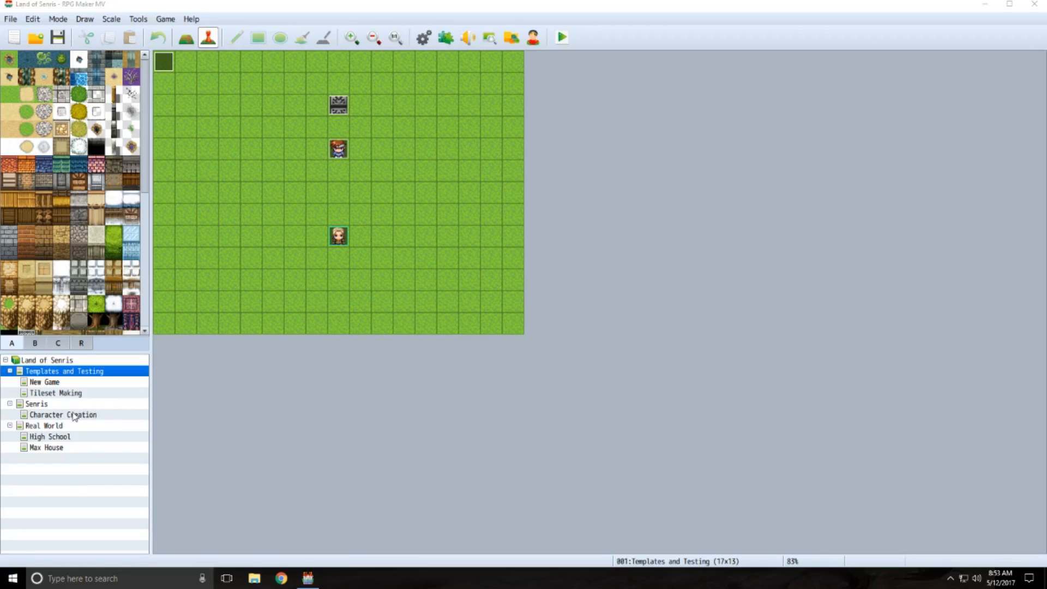
# Open the High School map and look through the custom furniture, bed and painting tiles on tileset page E.
pyautogui.click(50, 437)
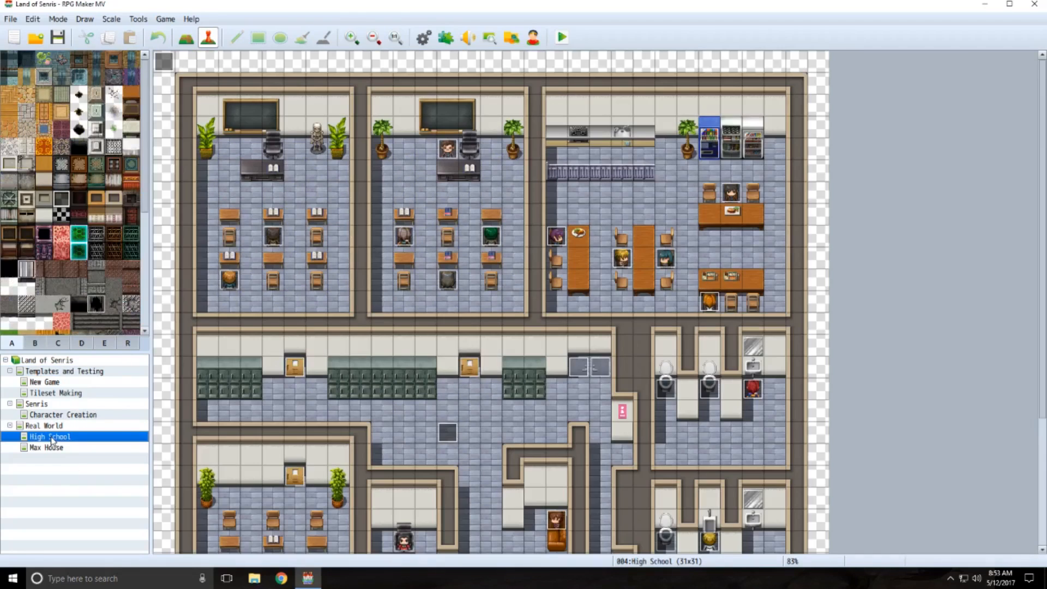
pyautogui.scroll(-2, 523, 295)
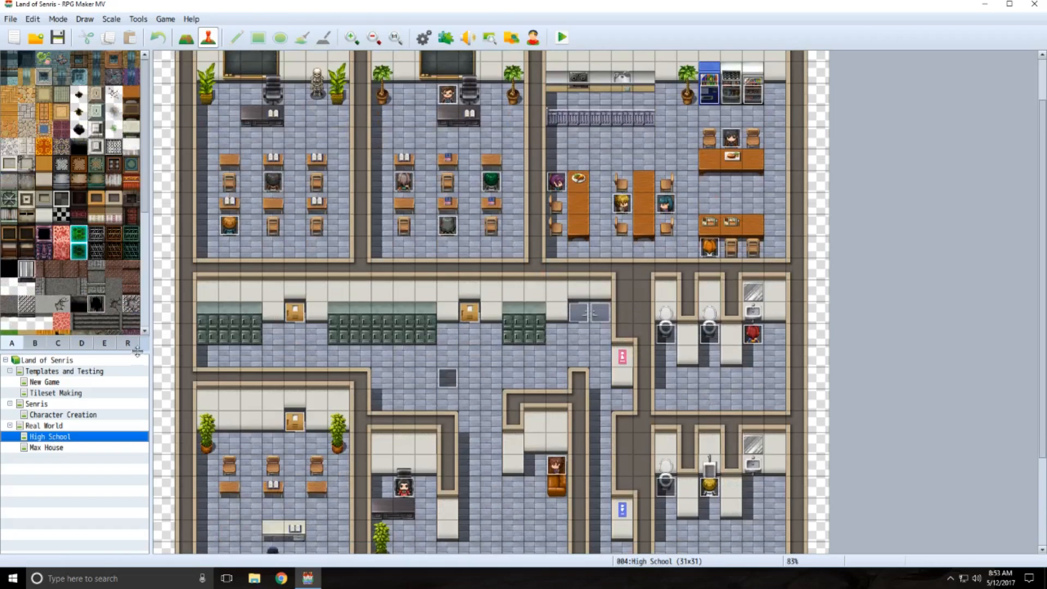
pyautogui.click(107, 344)
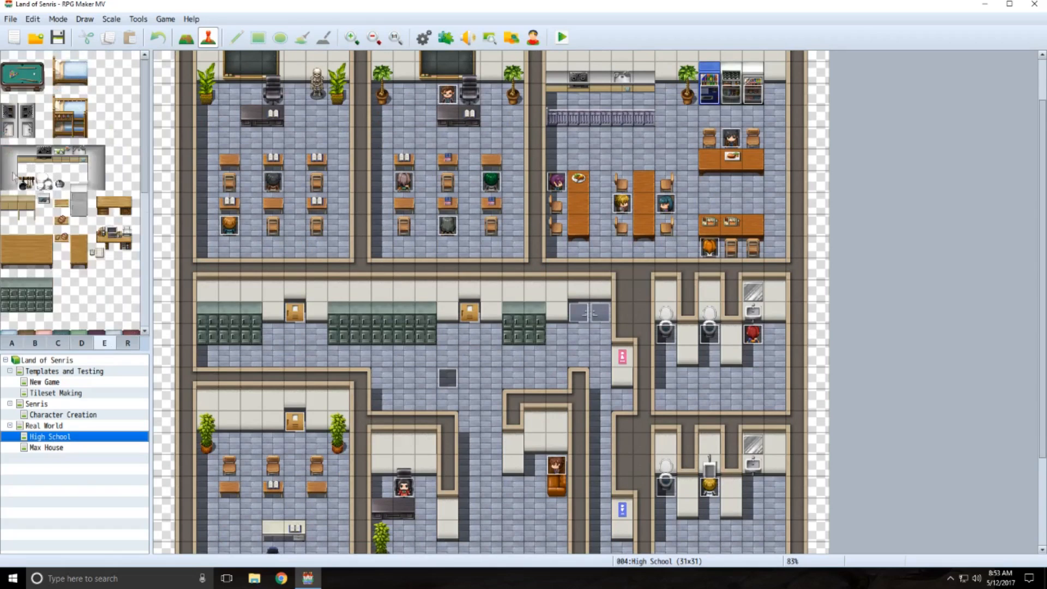
pyautogui.moveTo(144, 102); pyautogui.dragTo(157, 171)
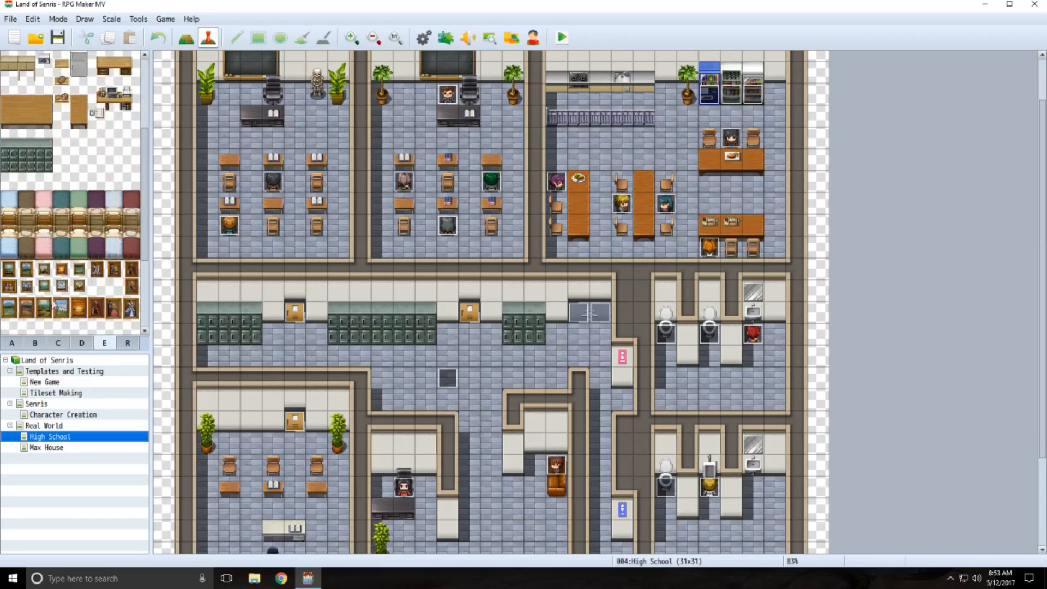
pyautogui.moveTo(145, 191); pyautogui.dragTo(154, 258)
pyautogui.scroll(5, 135, 203)
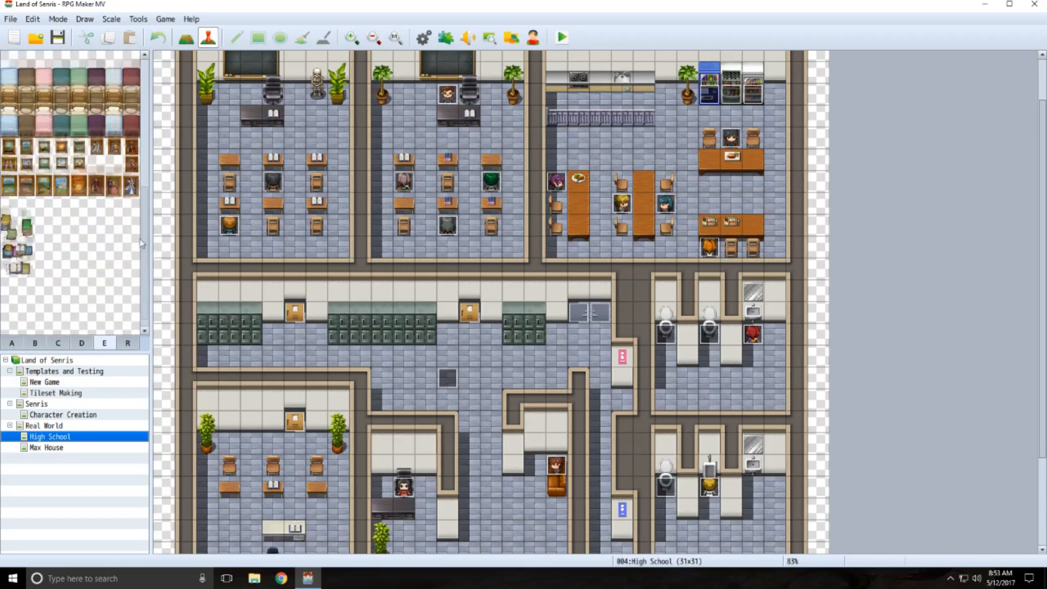
pyautogui.scroll(3, 135, 202)
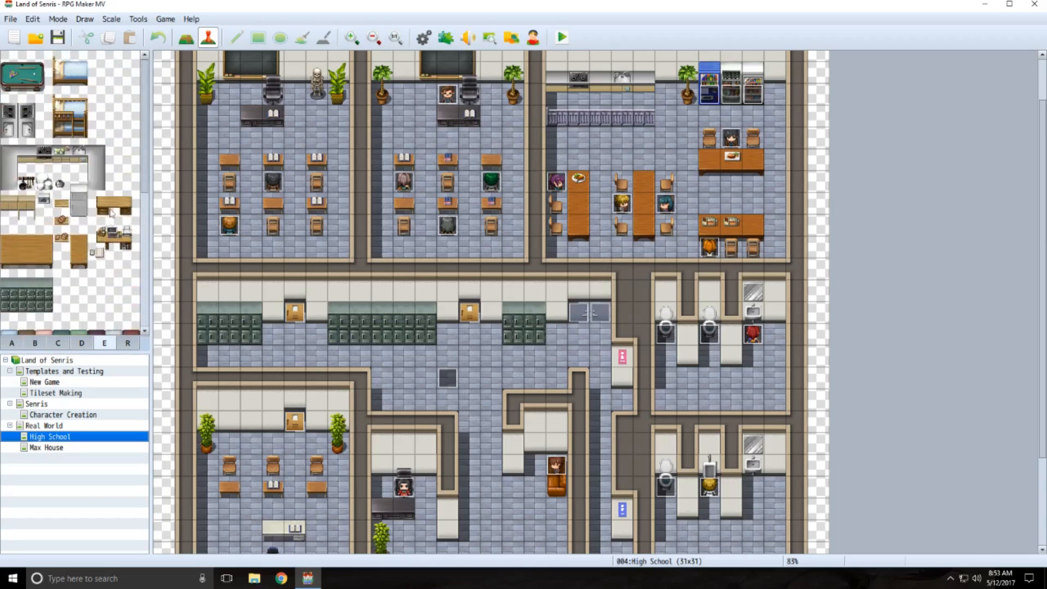
pyautogui.scroll(2, 142, 156)
pyautogui.scroll(-5, 143, 163)
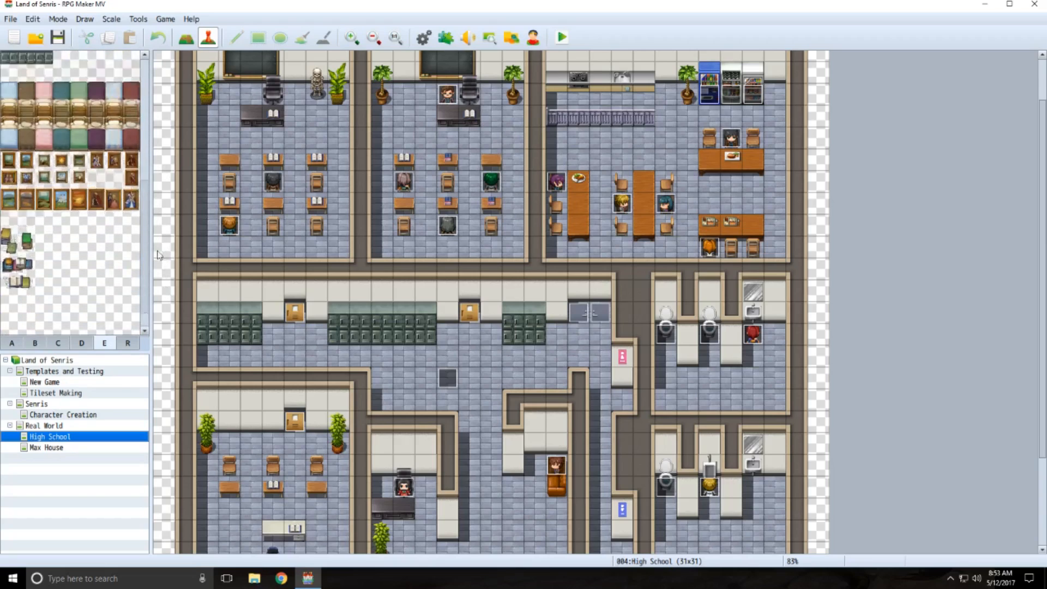
pyautogui.scroll(5, 105, 300)
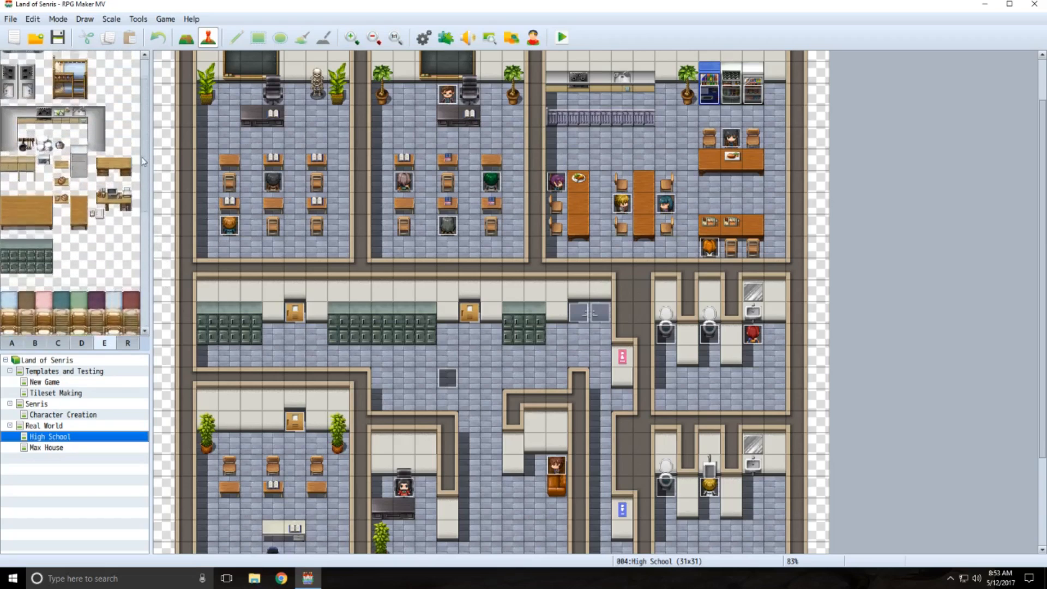
# Open the Tileset Making map and check the OrangeMapshot entry in the Plugin Manager without changing anything.
pyautogui.click(56, 394)
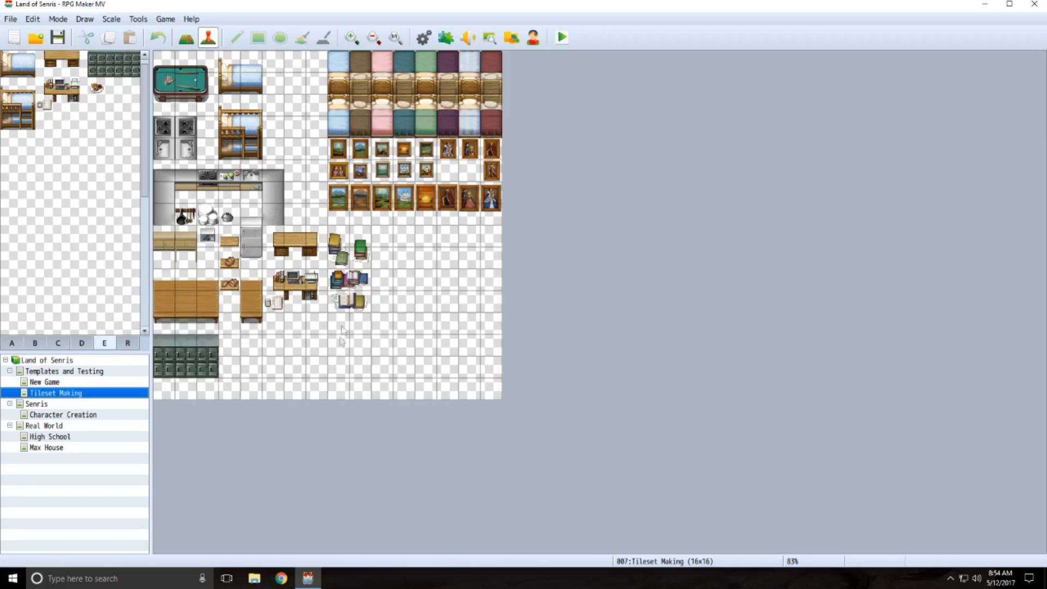
pyautogui.click(446, 38)
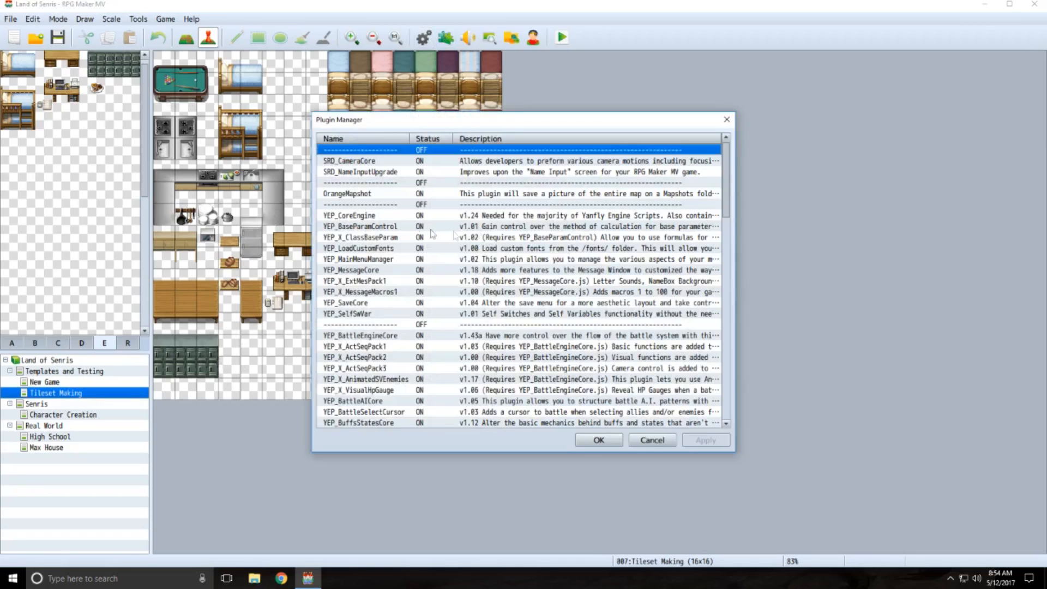
pyautogui.click(347, 194)
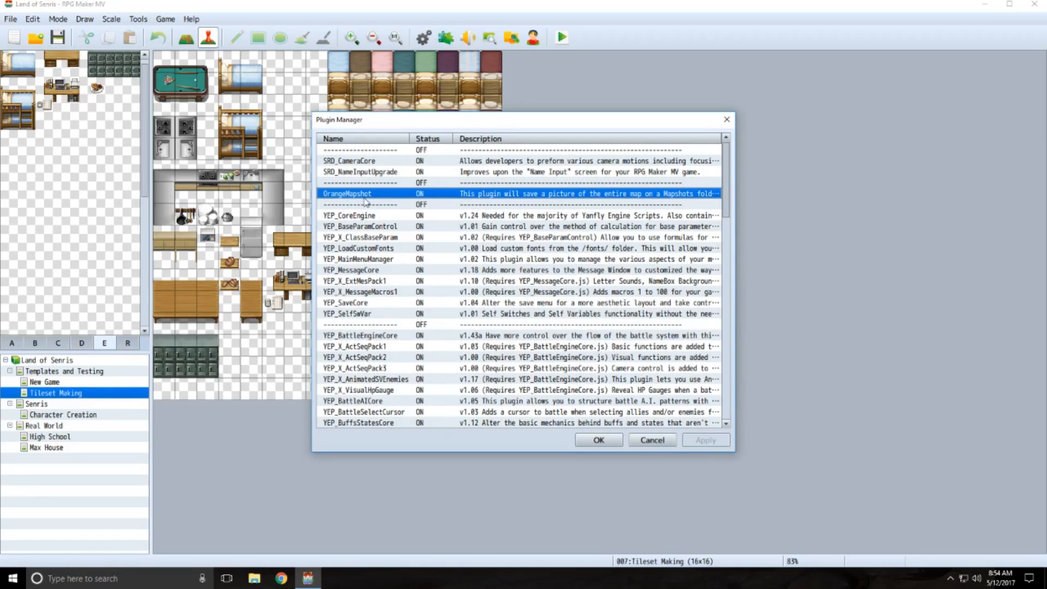
pyautogui.click(652, 440)
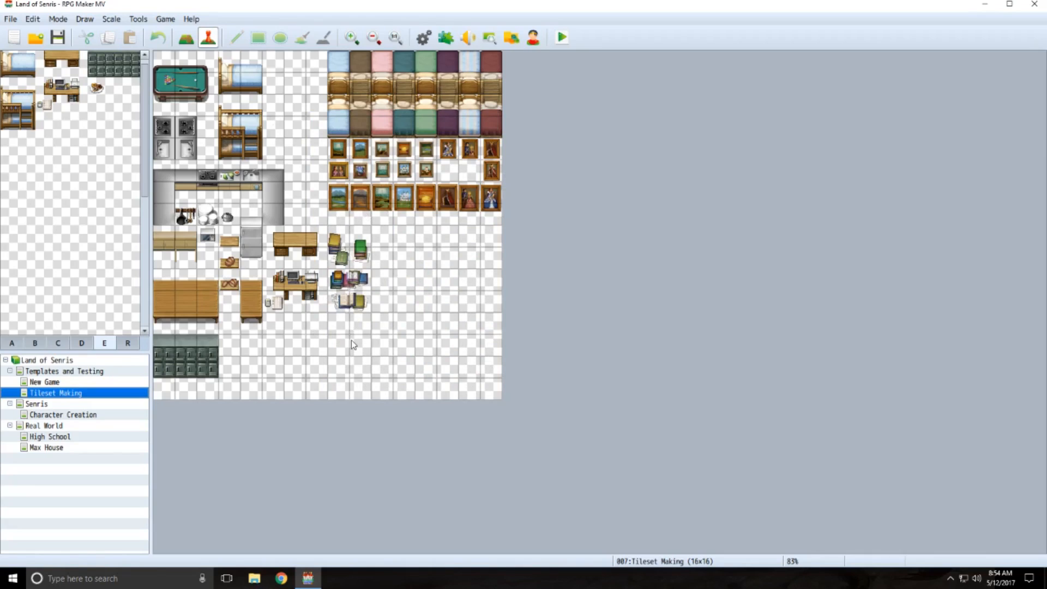
# Return to the High School map and inspect the Student event at 11,8 in the middle classroom, leaving it unedited.
pyautogui.click(53, 437)
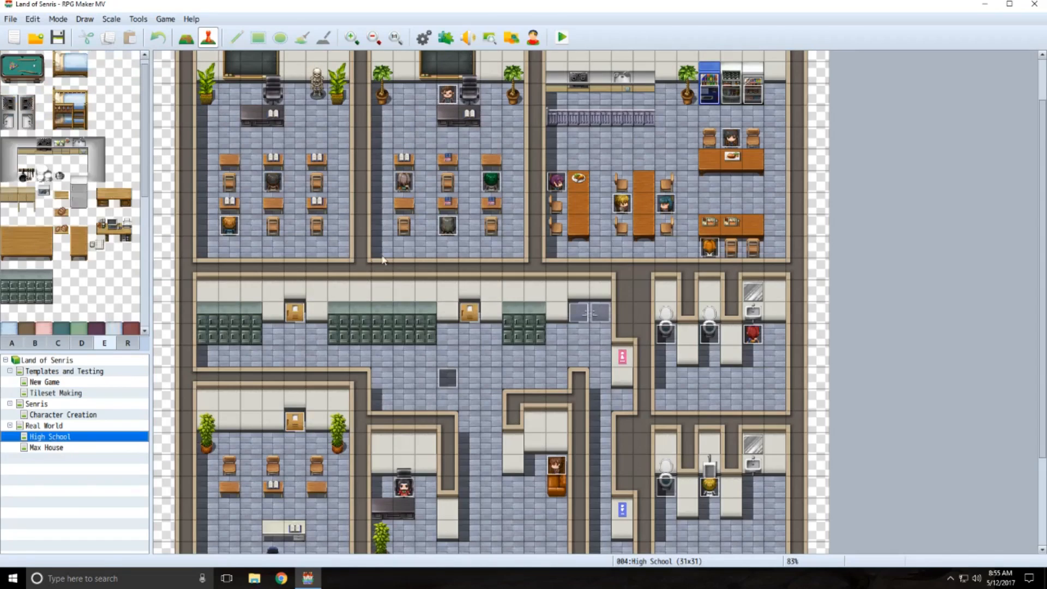
pyautogui.scroll(2, 537, 205)
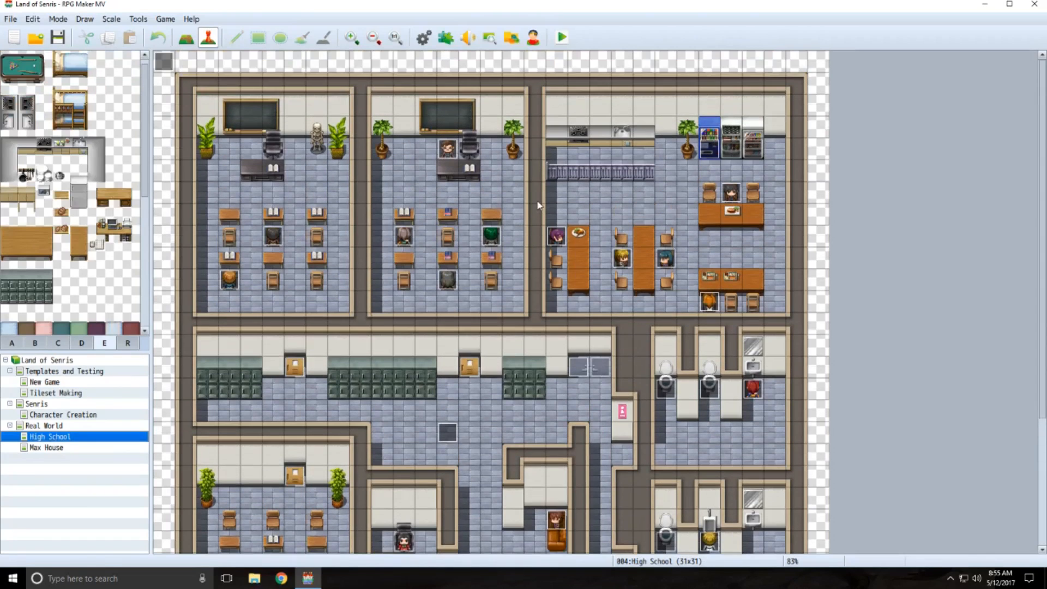
pyautogui.scroll(-5, 464, 249)
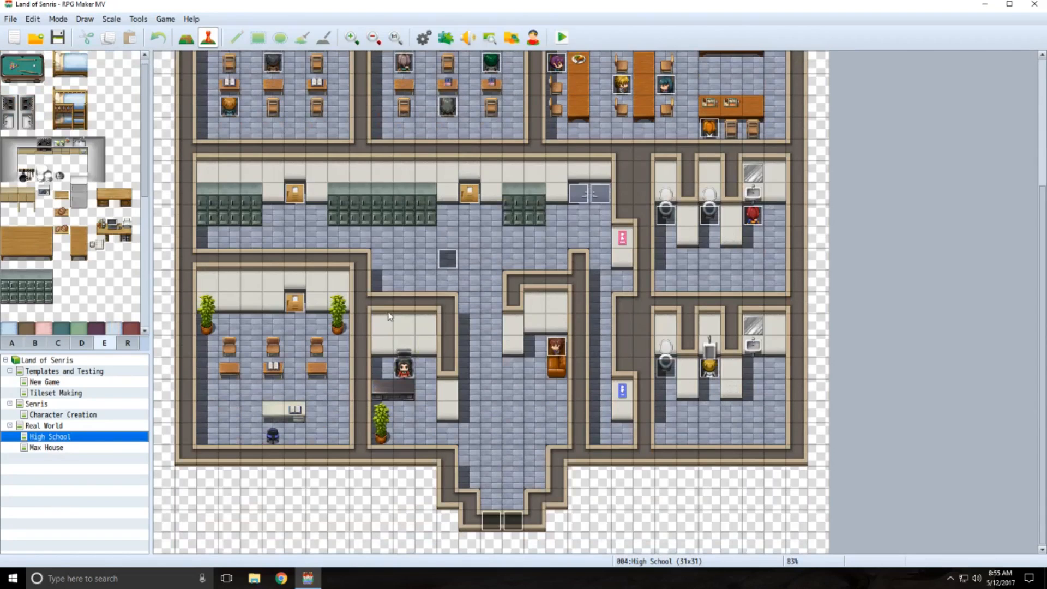
pyautogui.scroll(4, 399, 299)
pyautogui.scroll(1, 401, 302)
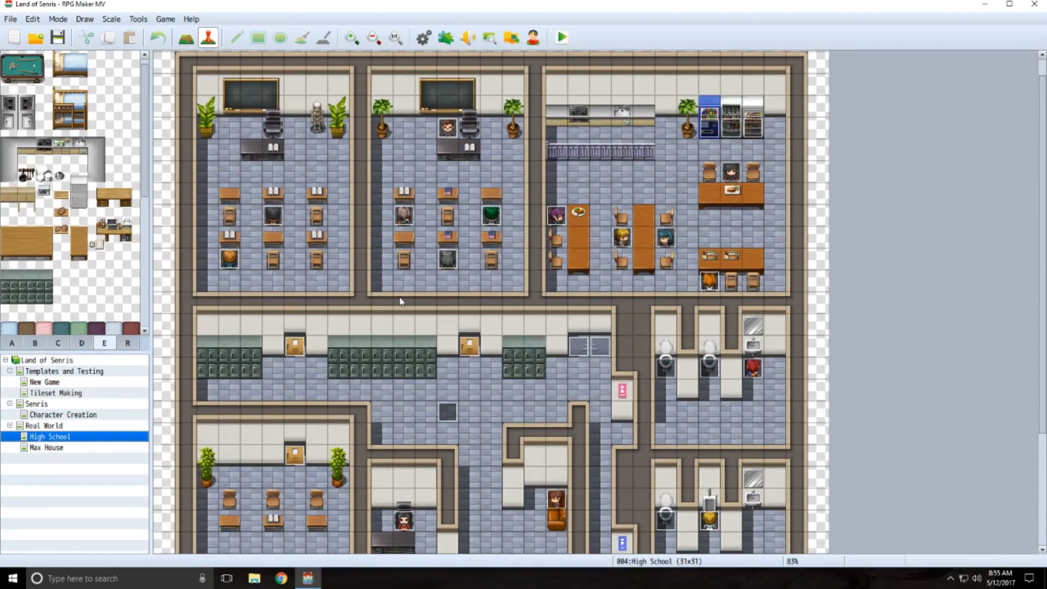
pyautogui.doubleClick(405, 219)
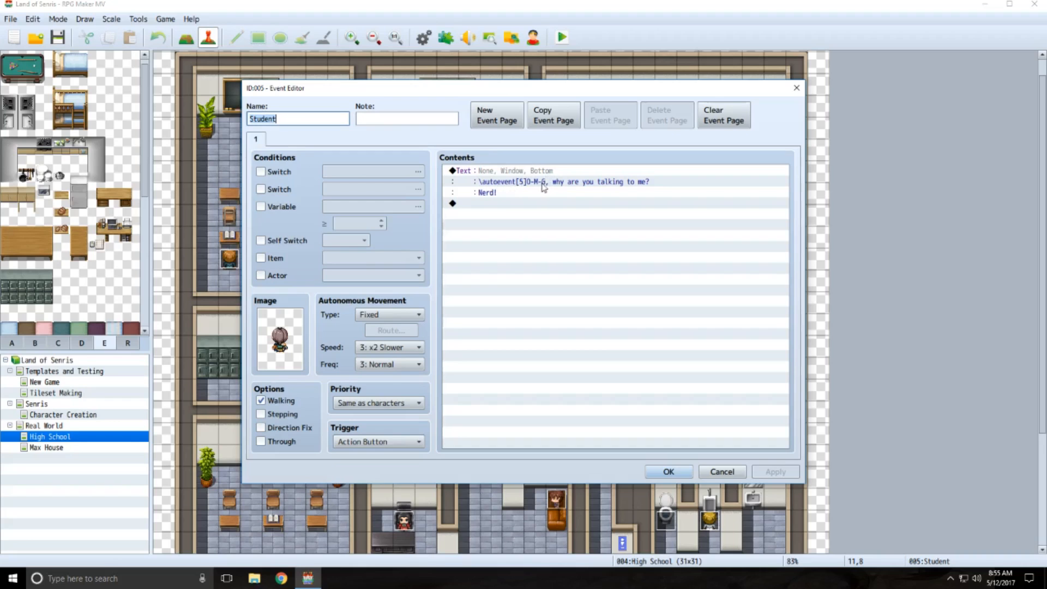
pyautogui.click(722, 472)
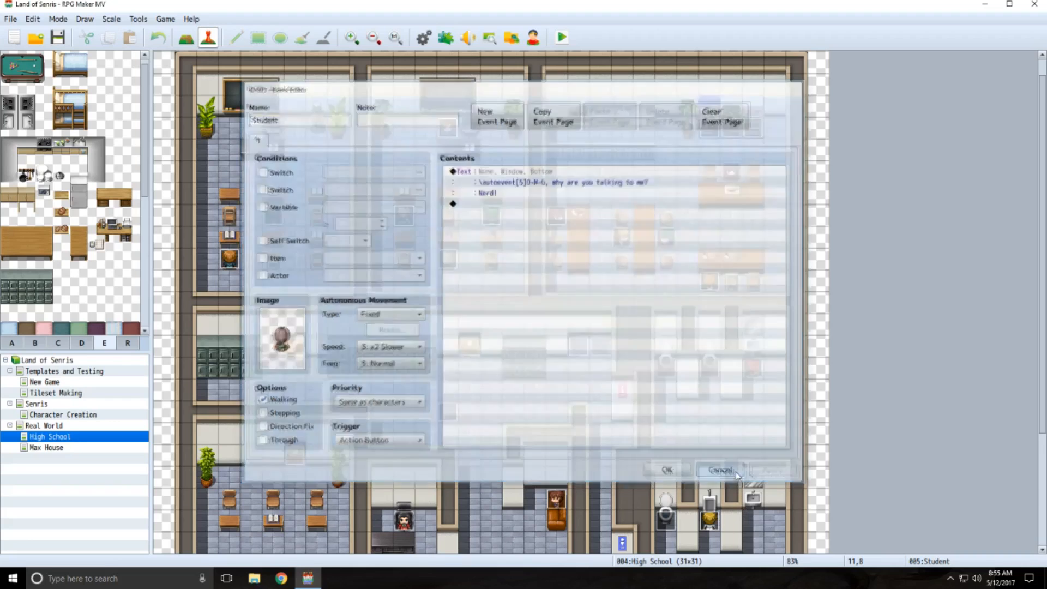
# Examine the High School map's classrooms, locker hallway, offices, restrooms and entrance.
pyautogui.scroll(-3, 516, 347)
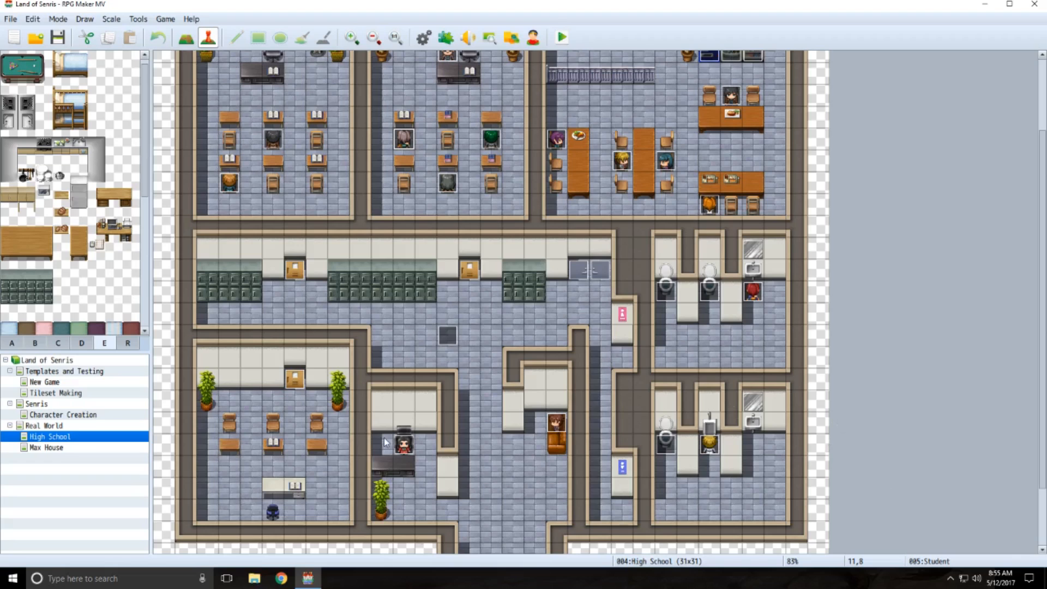
pyautogui.scroll(1, 311, 362)
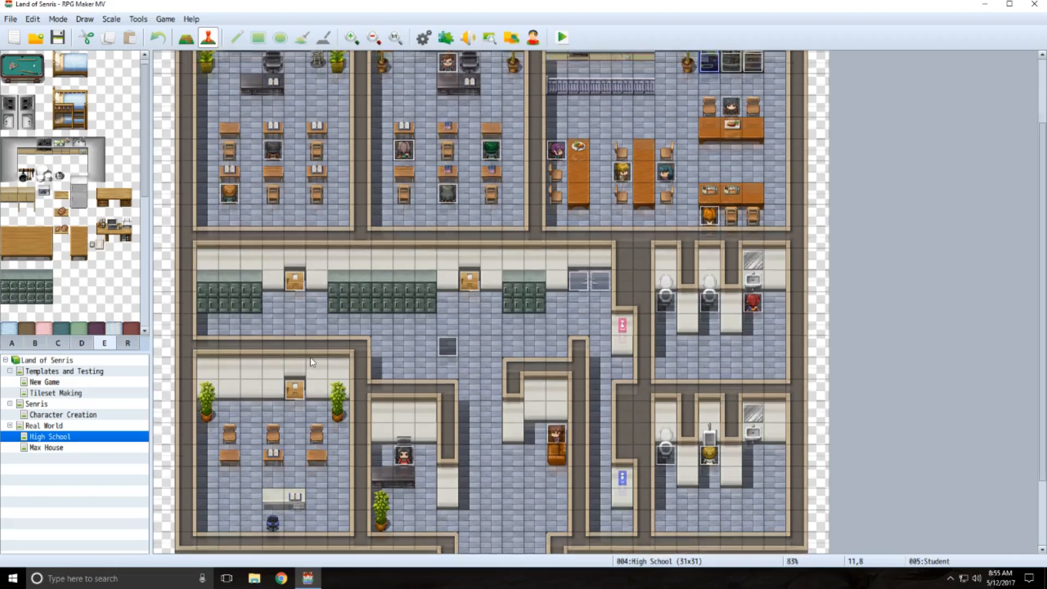
pyautogui.scroll(3, 312, 362)
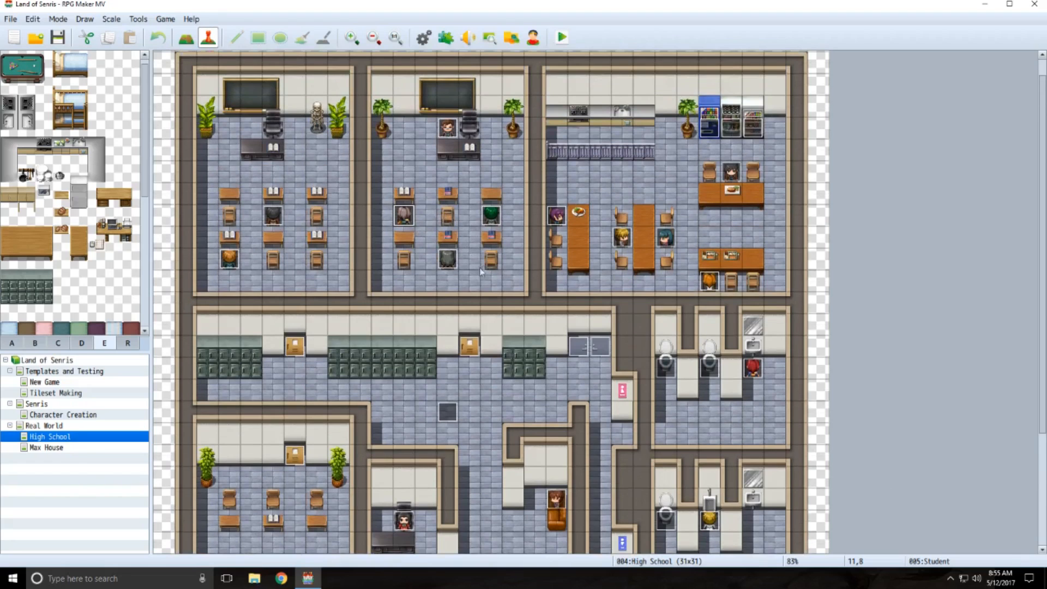
pyautogui.scroll(-8, 467, 252)
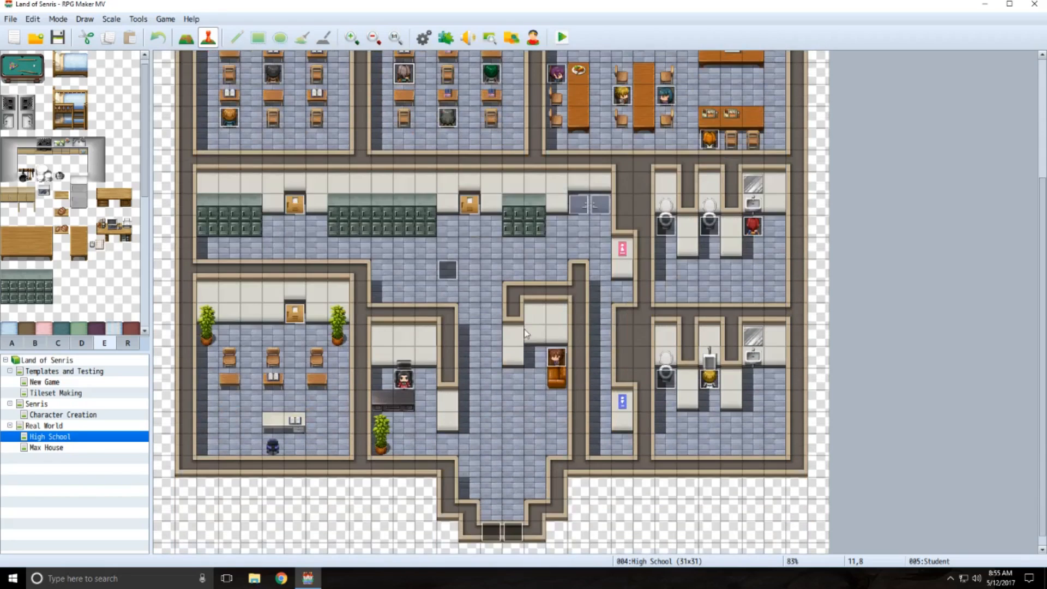
pyautogui.scroll(5, 467, 262)
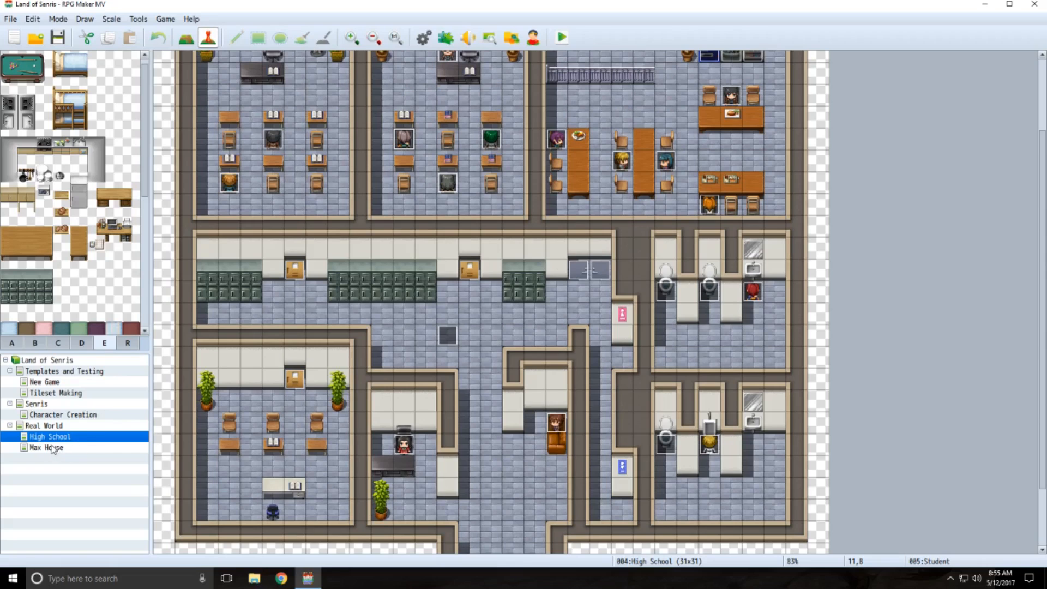
# Open the Max House map and select the Dad event at the desk in the larger bedroom.
pyautogui.click(42, 448)
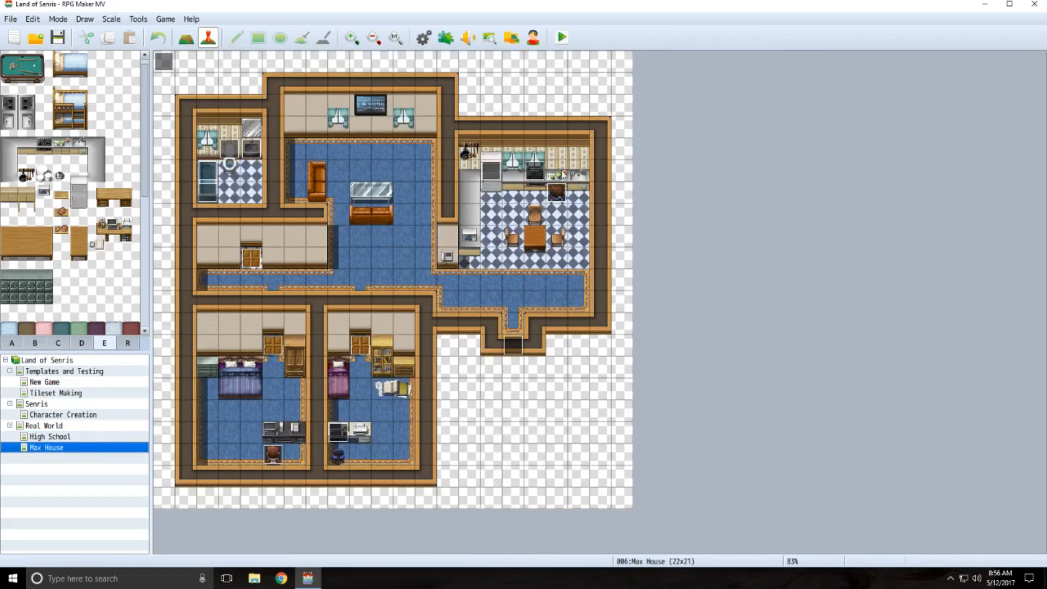
pyautogui.click(275, 457)
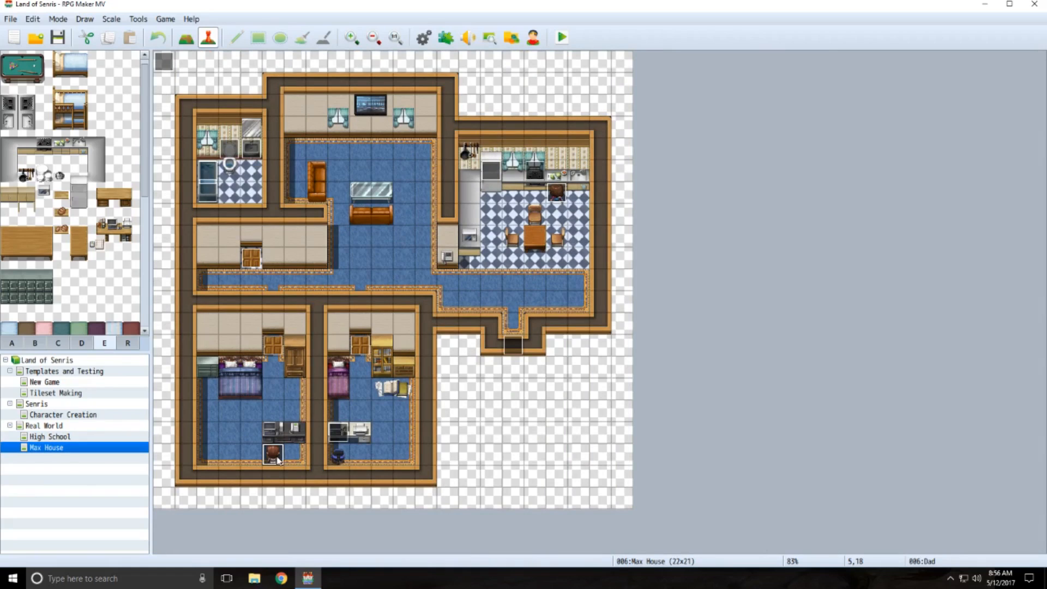
pyautogui.click(341, 435)
# View the Character Creation map with an empty tile selected, and go back to the Max House map.
pyautogui.click(70, 416)
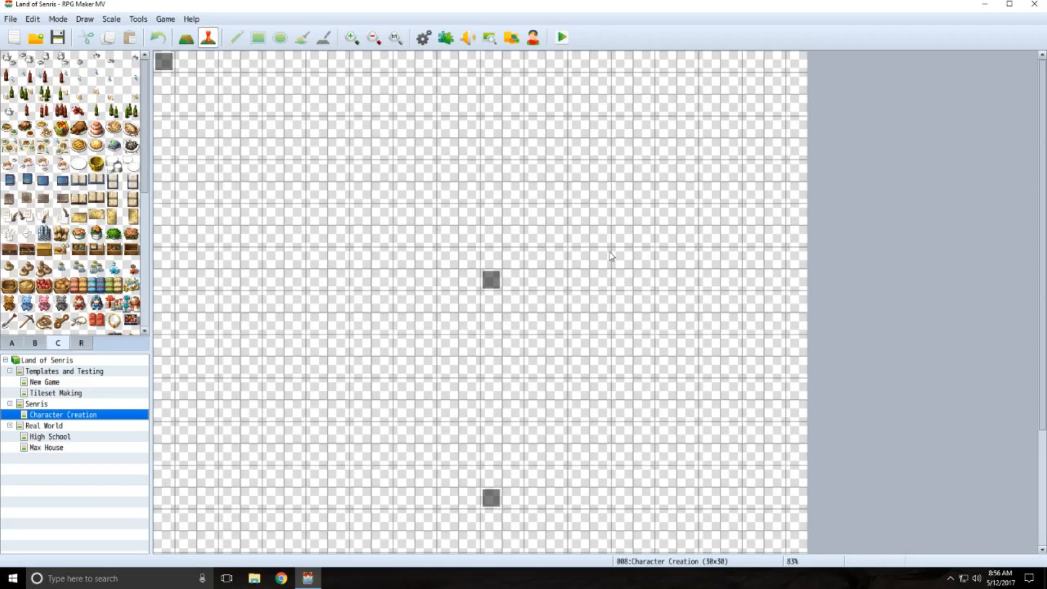
pyautogui.click(706, 237)
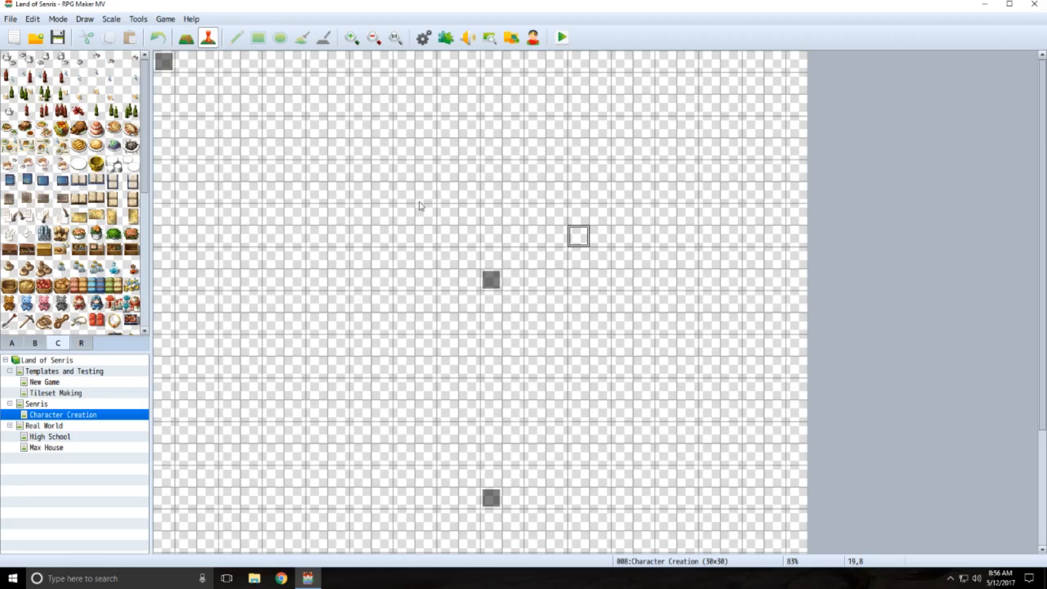
pyautogui.click(60, 448)
# Open the Templates and Testing map and inspect the door event EV003 and its player transfer, leaving it unedited.
pyautogui.click(48, 373)
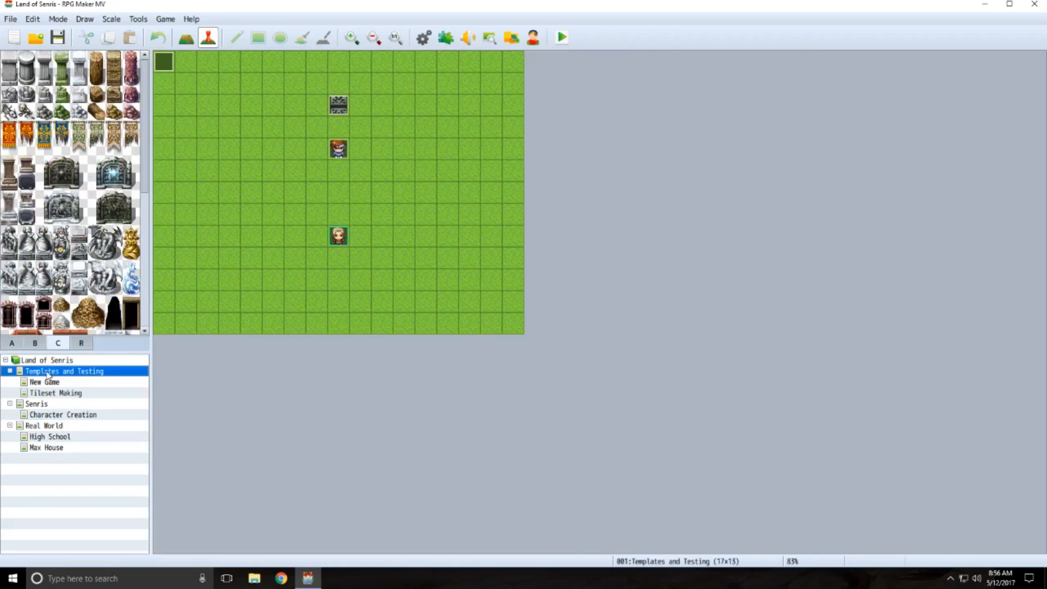
pyautogui.doubleClick(341, 104)
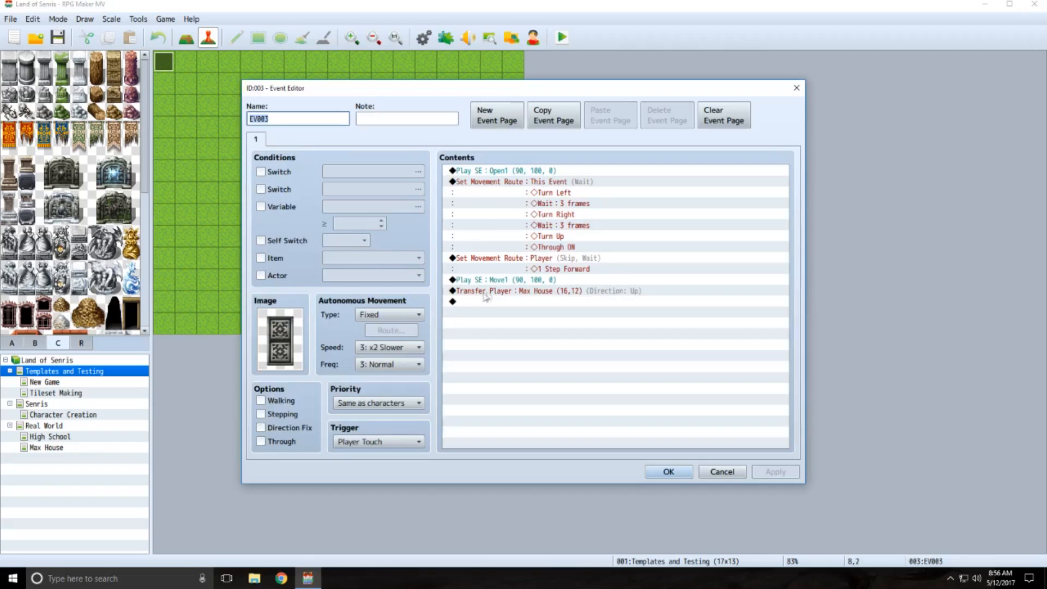
pyautogui.click(716, 471)
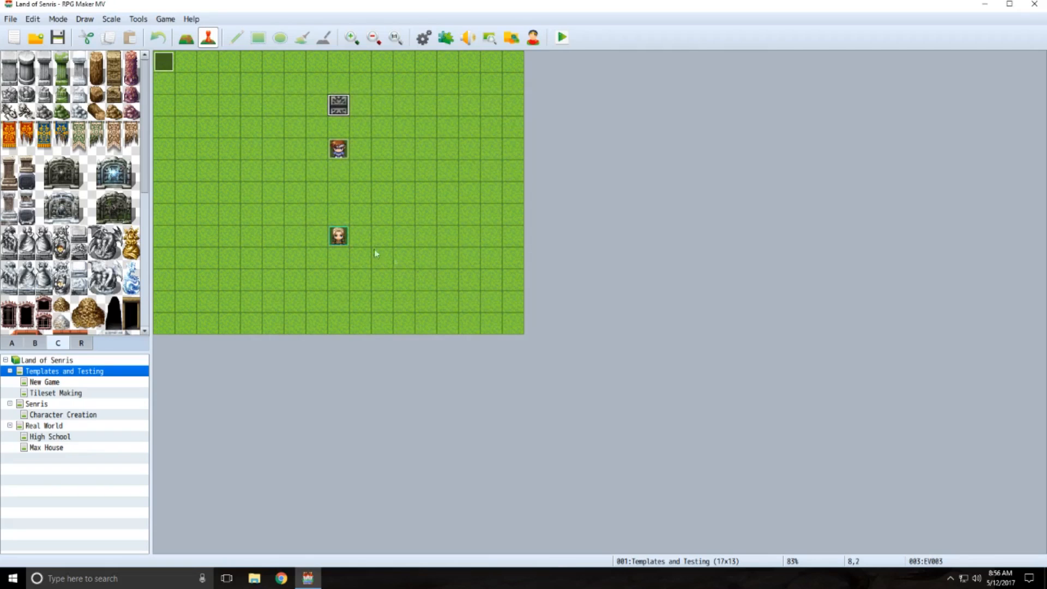
# View the starting position options for the empty grass tile at 5,8 and dismiss them without choosing one.
pyautogui.rightClick(275, 236)
pyautogui.moveTo(310, 347)
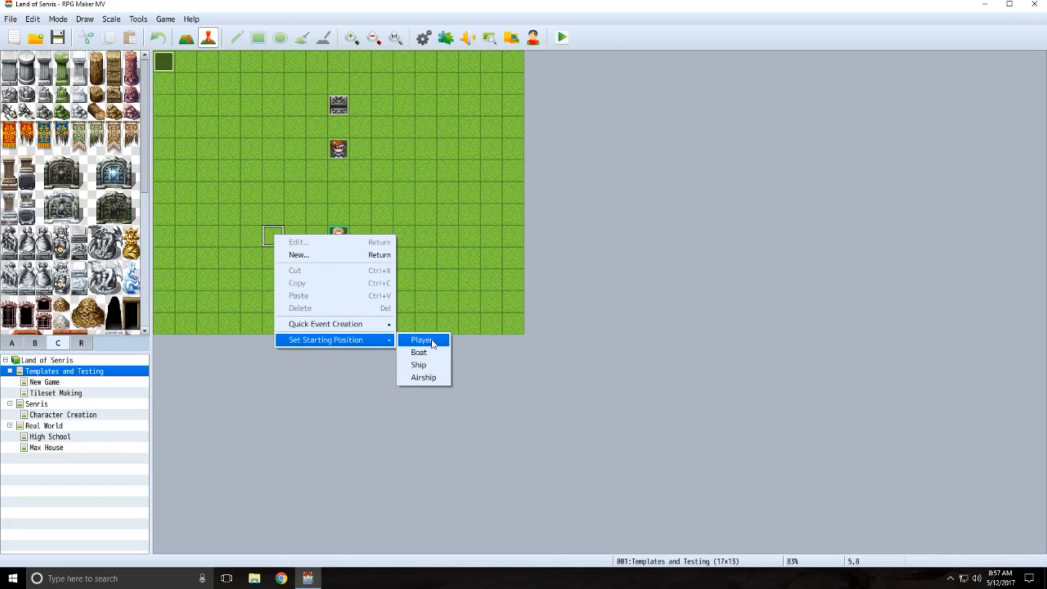
pyautogui.click(425, 236)
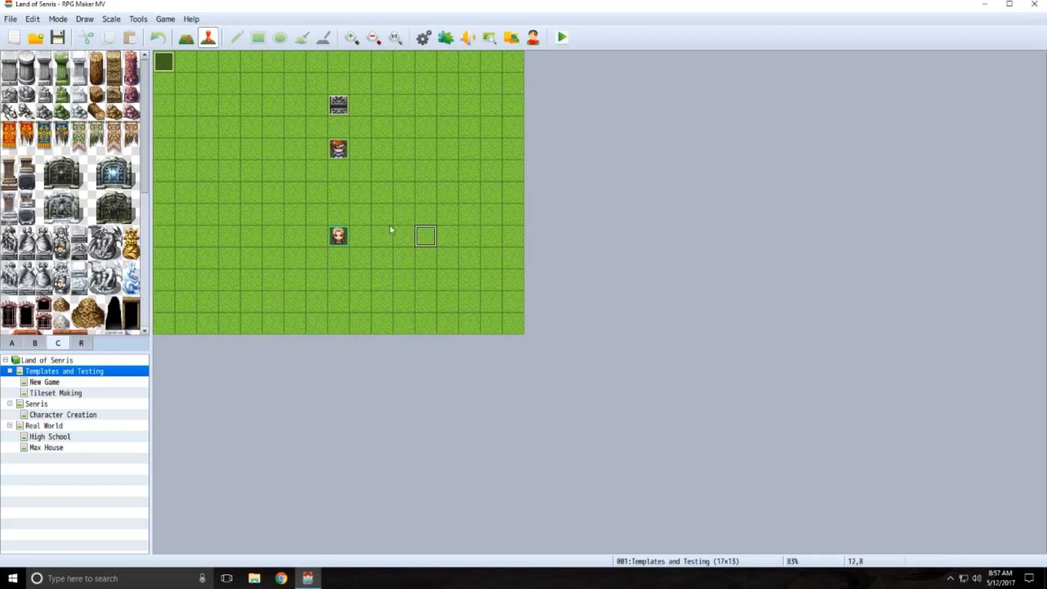
pyautogui.click(343, 111)
# View the New Game, Max House and Character Creation maps in turn.
pyautogui.click(44, 384)
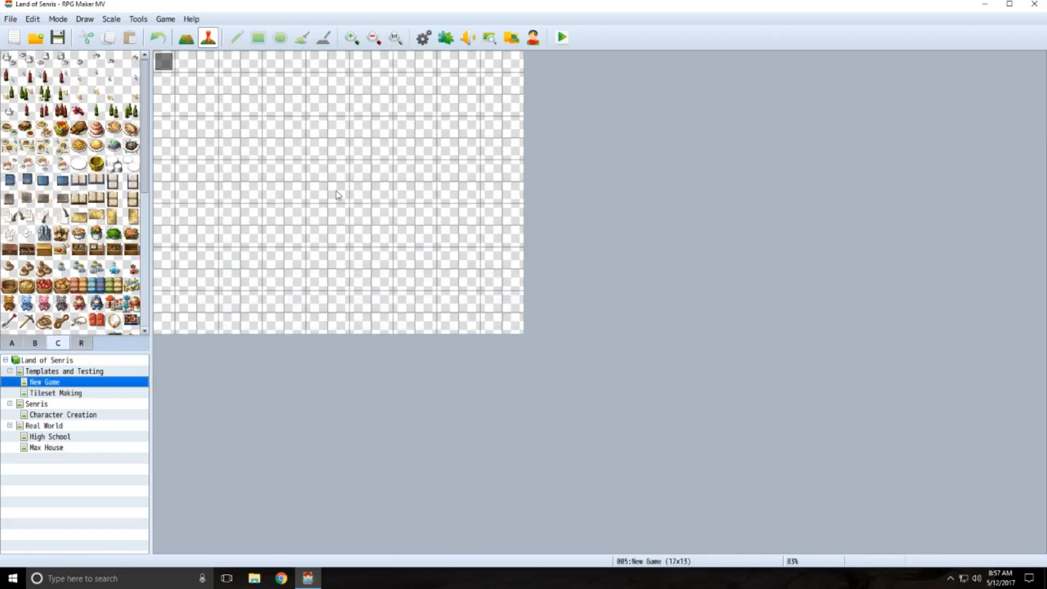
pyautogui.click(53, 448)
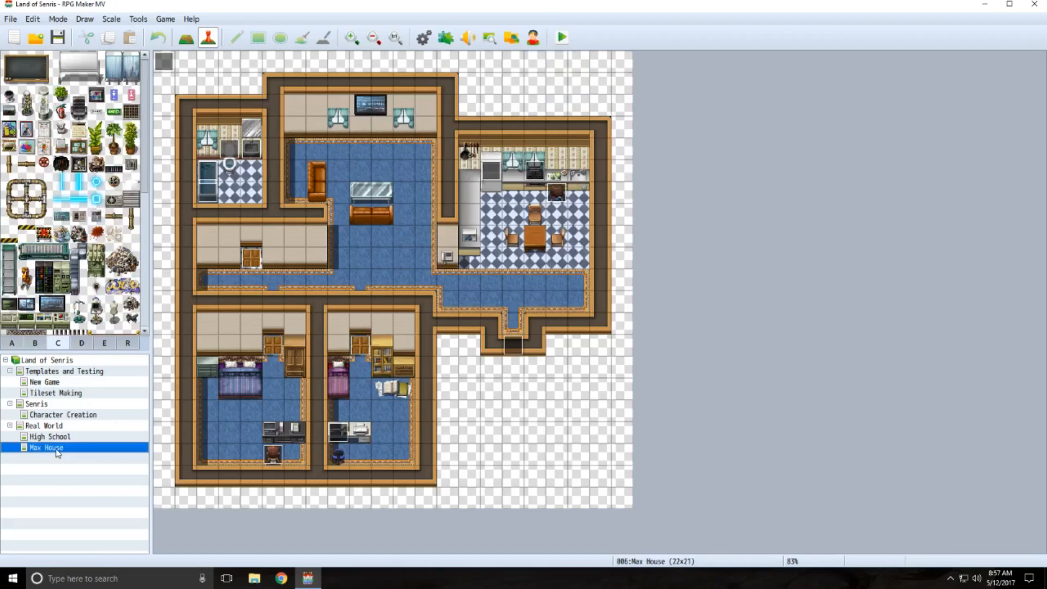
pyautogui.click(57, 415)
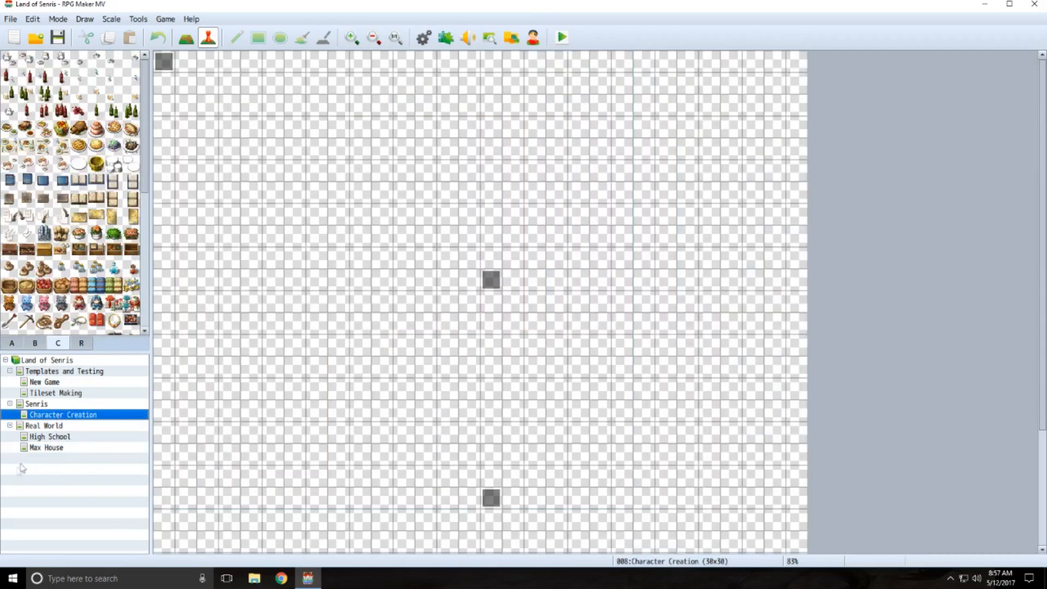
# View the Max House map, inspect the Templates and Testing door event EV003 without editing it, and return to the Character Creation map.
pyautogui.click(46, 448)
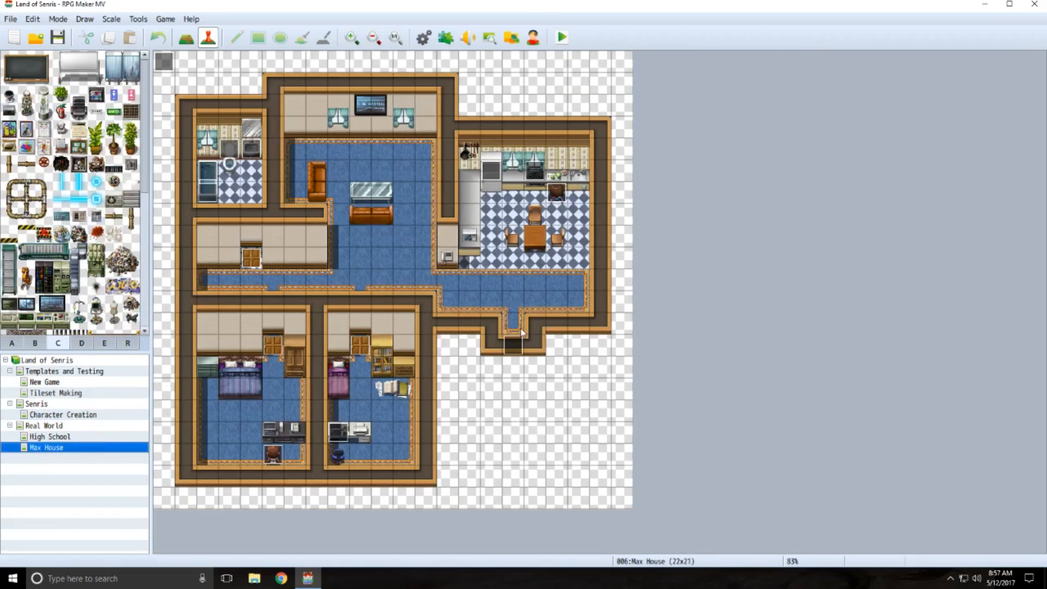
pyautogui.click(48, 371)
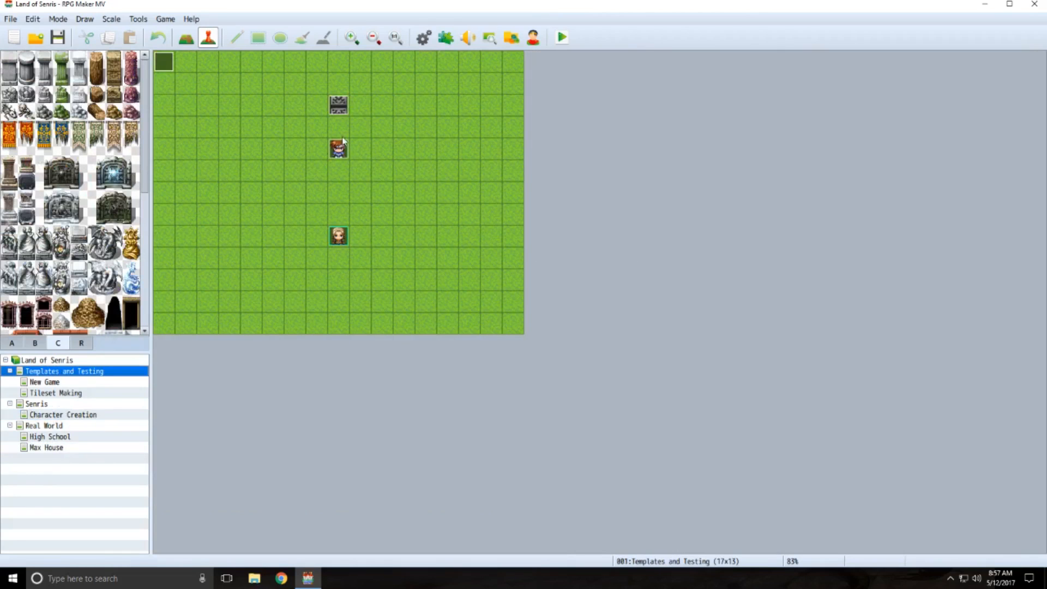
pyautogui.doubleClick(339, 106)
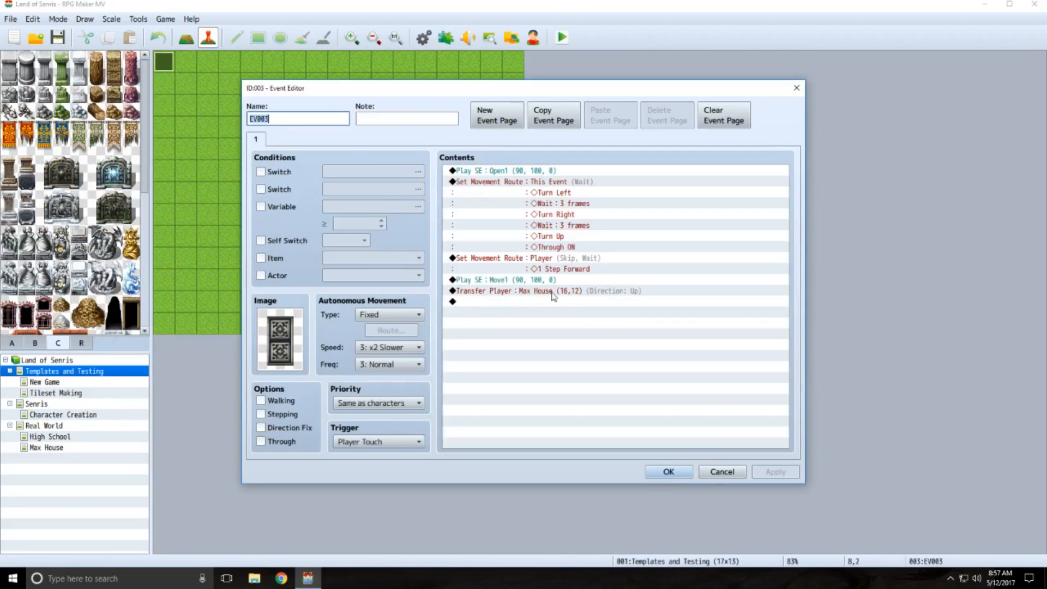
pyautogui.click(719, 469)
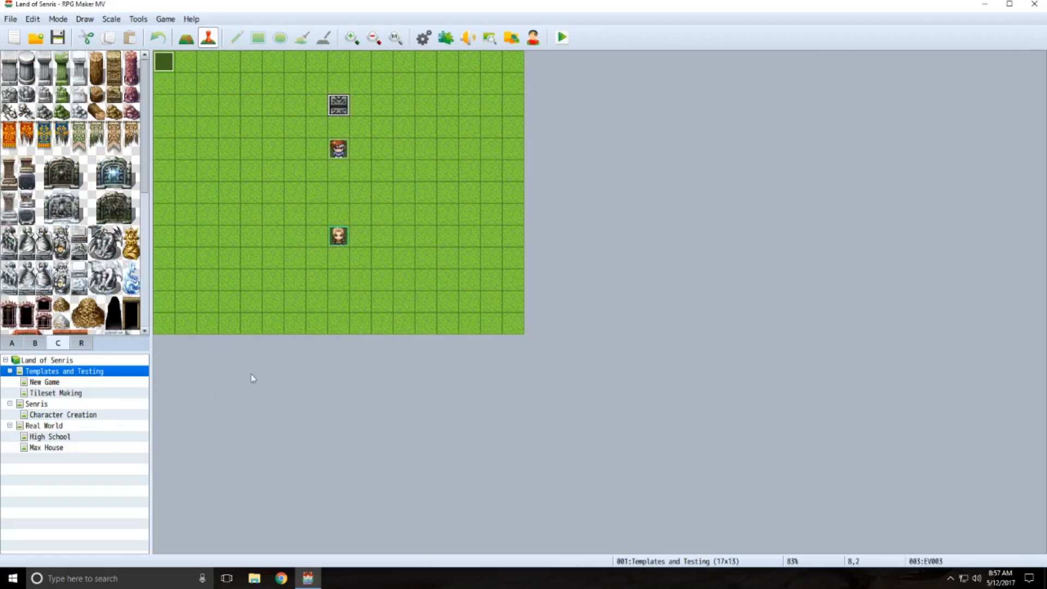
pyautogui.click(59, 416)
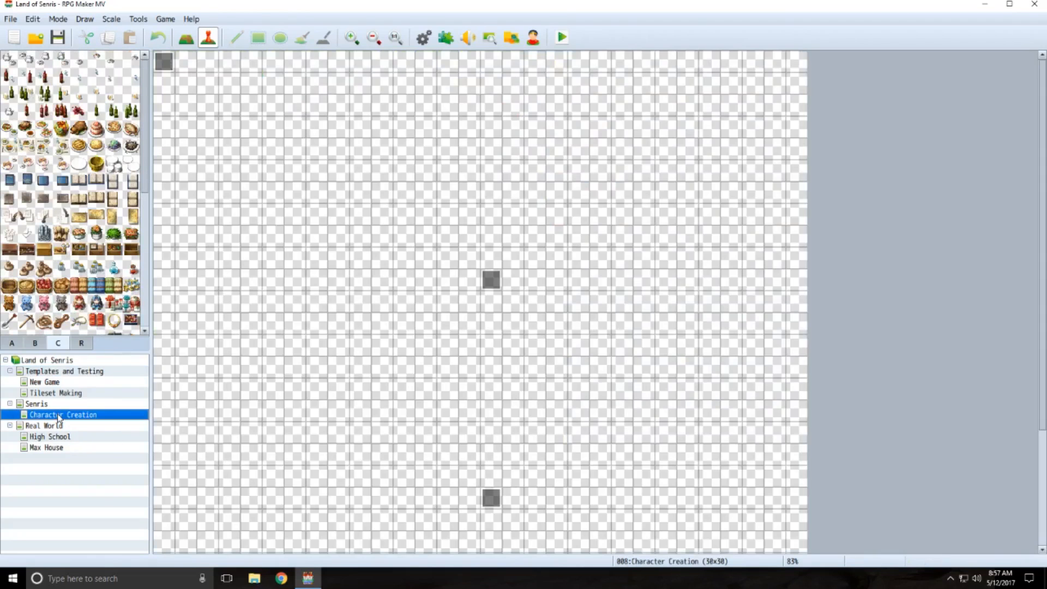
# Start a playtest in a maximized window and begin a new game, advancing through Max's opening dialogue in the house.
pyautogui.click(562, 37)
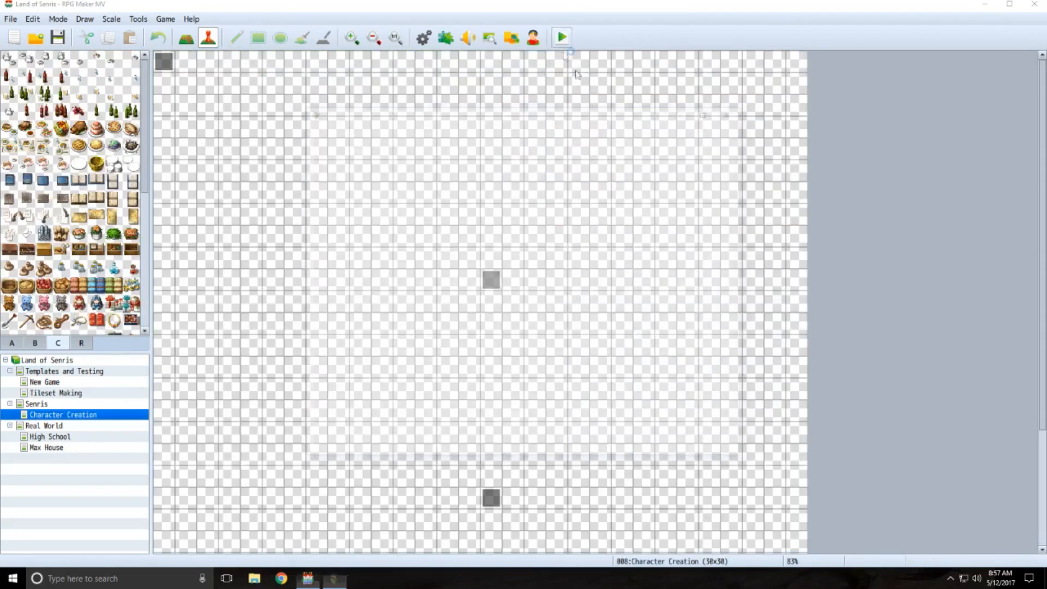
pyautogui.click(708, 112)
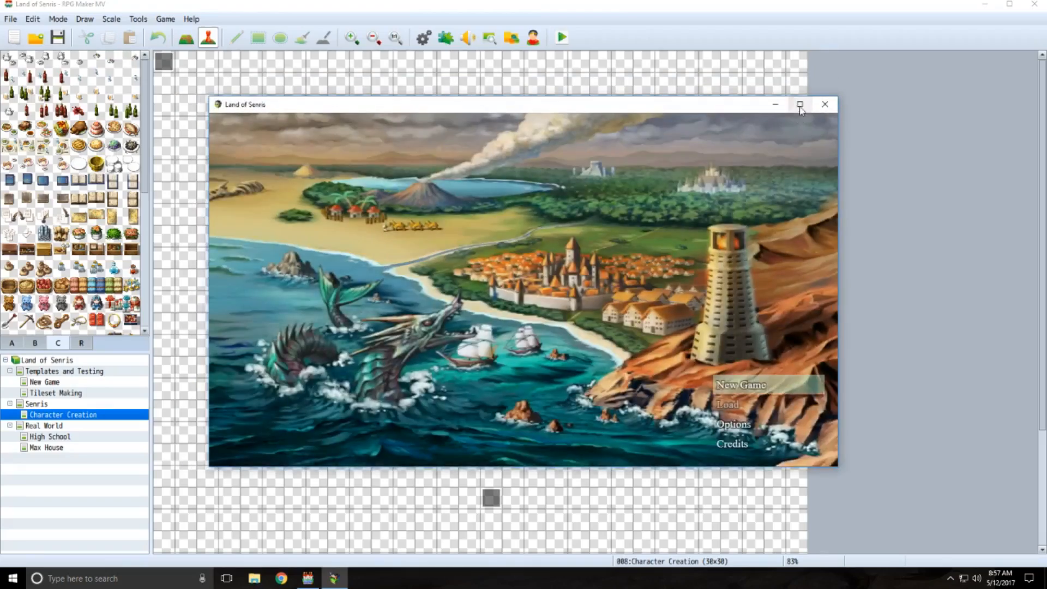
pyautogui.click(799, 105)
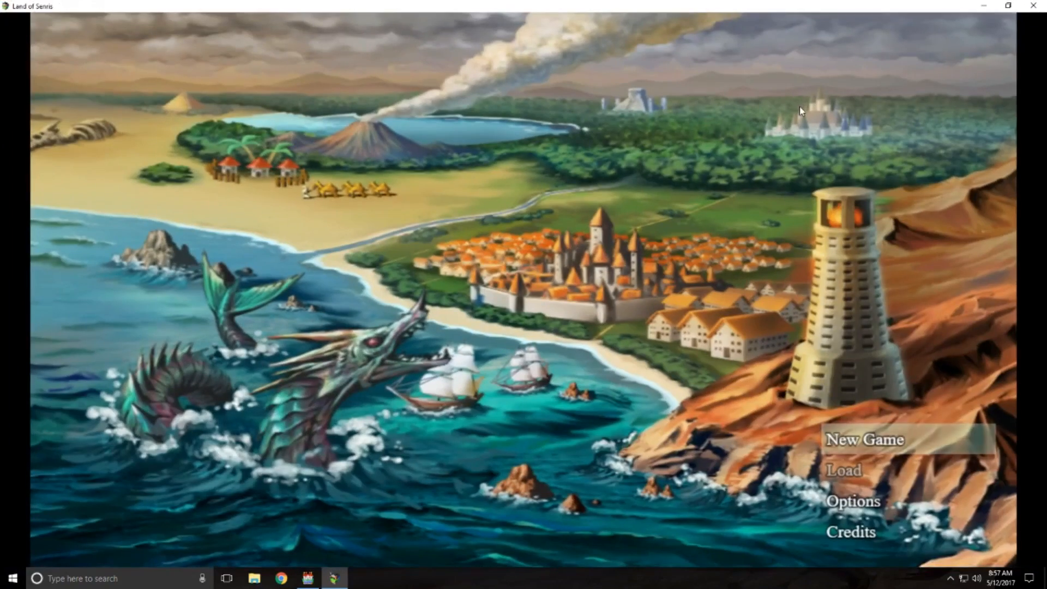
pyautogui.press('Return')
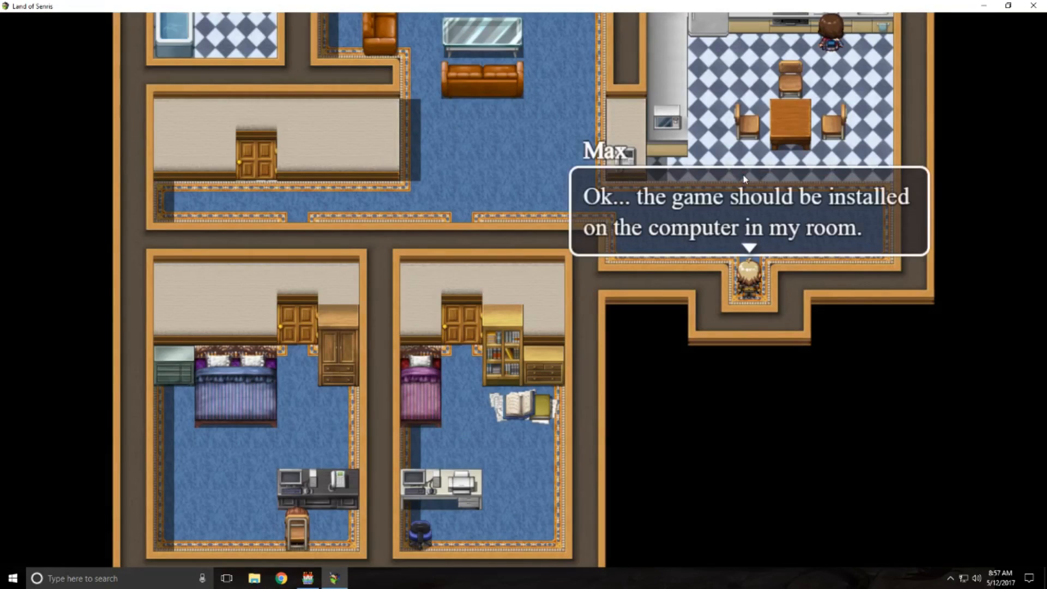
pyautogui.press('Return')
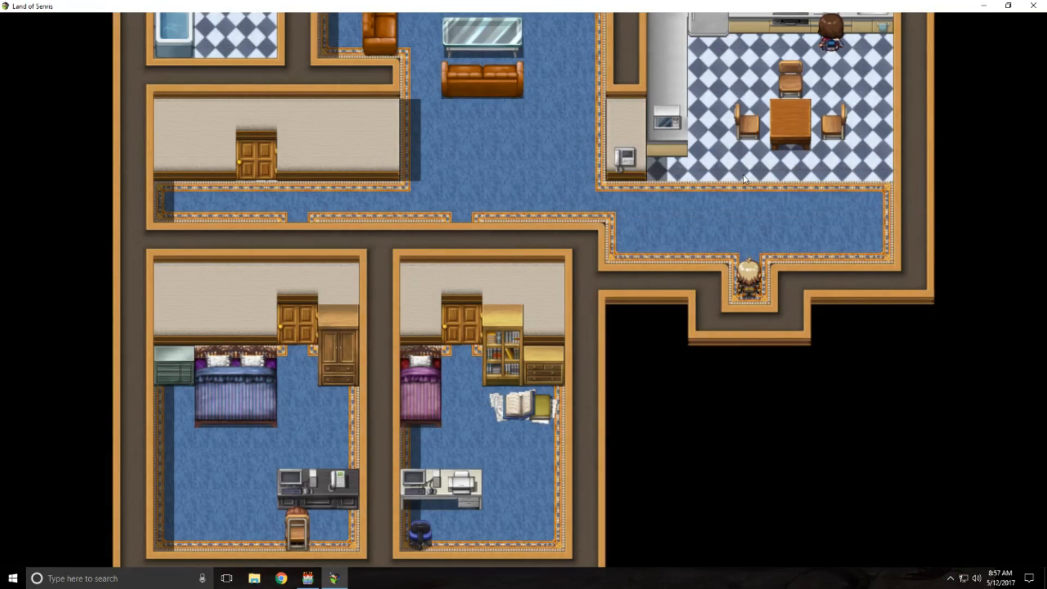
# Walk Max up into the kitchen beside Mom, talk to her and close her message.
pyautogui.press('Up')
pyautogui.press('Up')
pyautogui.press('Up')
pyautogui.press('Up')
pyautogui.press('Up')
pyautogui.press('Up')
pyautogui.press('Up')
pyautogui.press('Up')
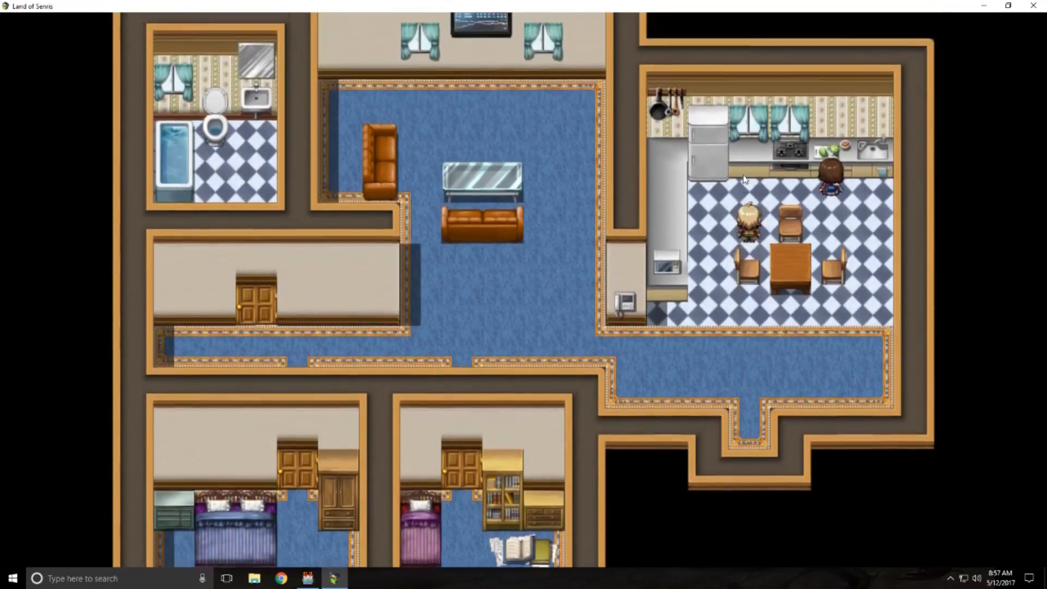
pyautogui.press('Up')
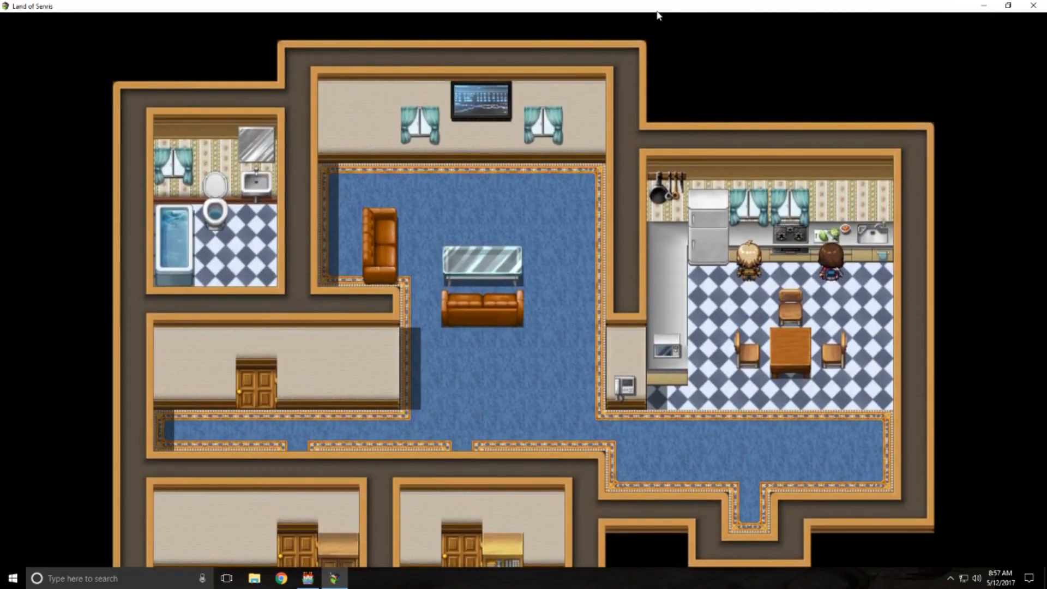
pyautogui.press('Right')
pyautogui.press('Return')
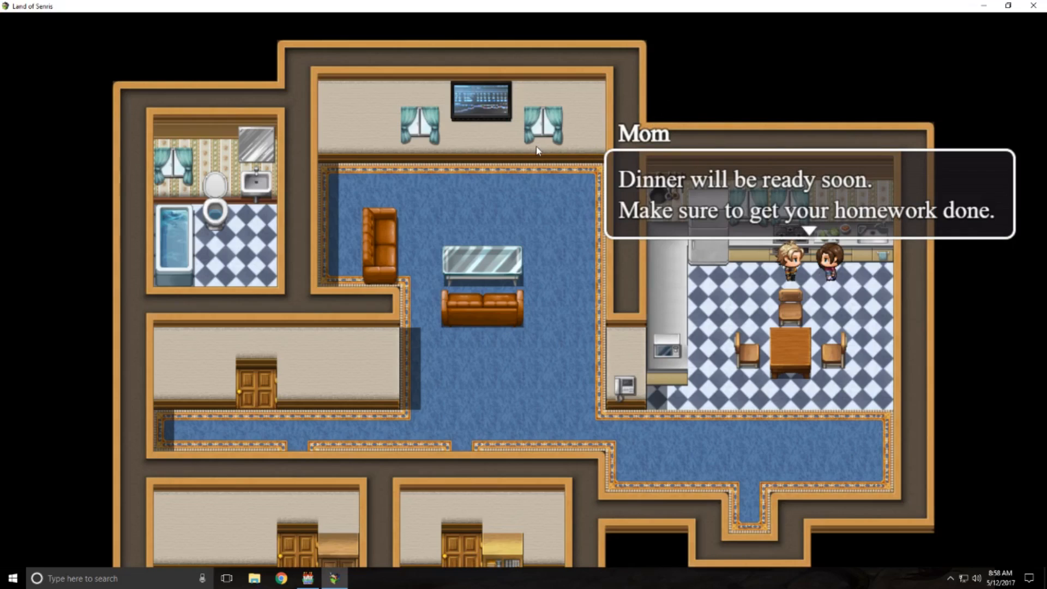
pyautogui.press('Return')
# Walk Max out of the kitchen and along the hallway to just past the doorway of the single-bed bedroom.
pyautogui.press('Left')
pyautogui.press('Down')
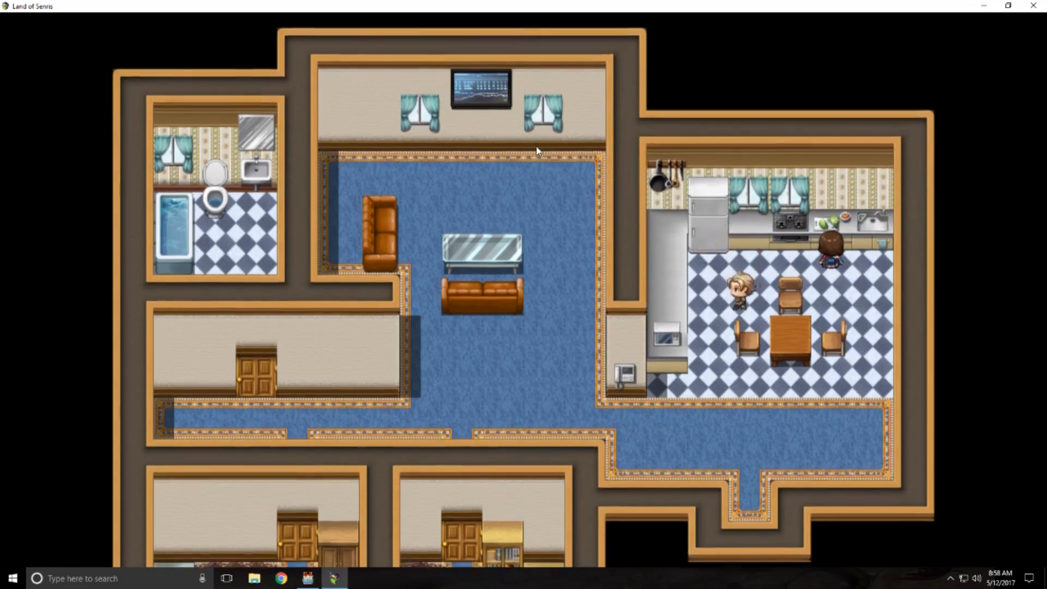
pyautogui.press('Down')
pyautogui.press('Left')
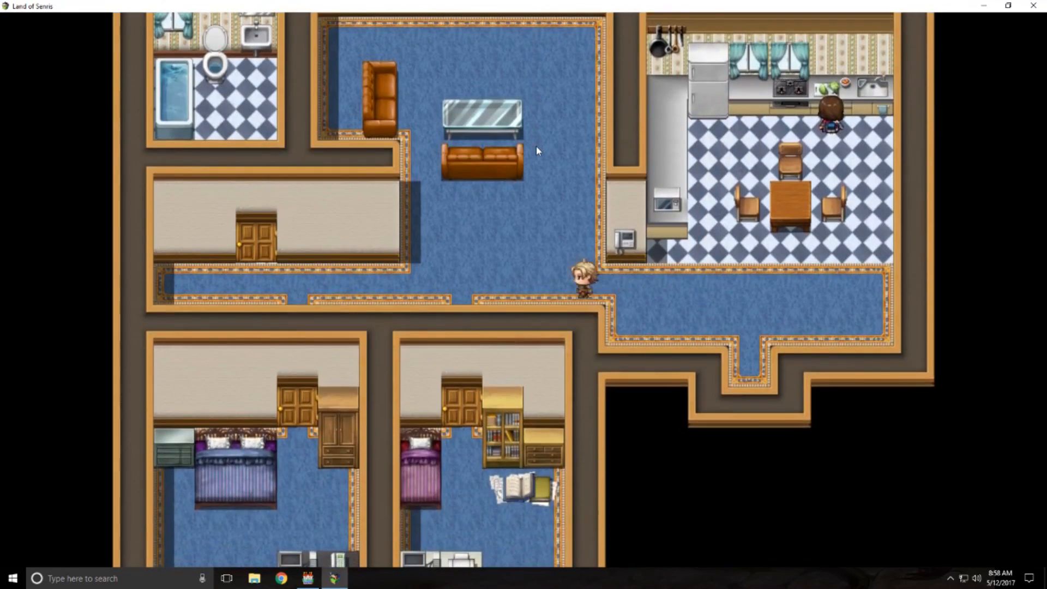
pyautogui.press('Left')
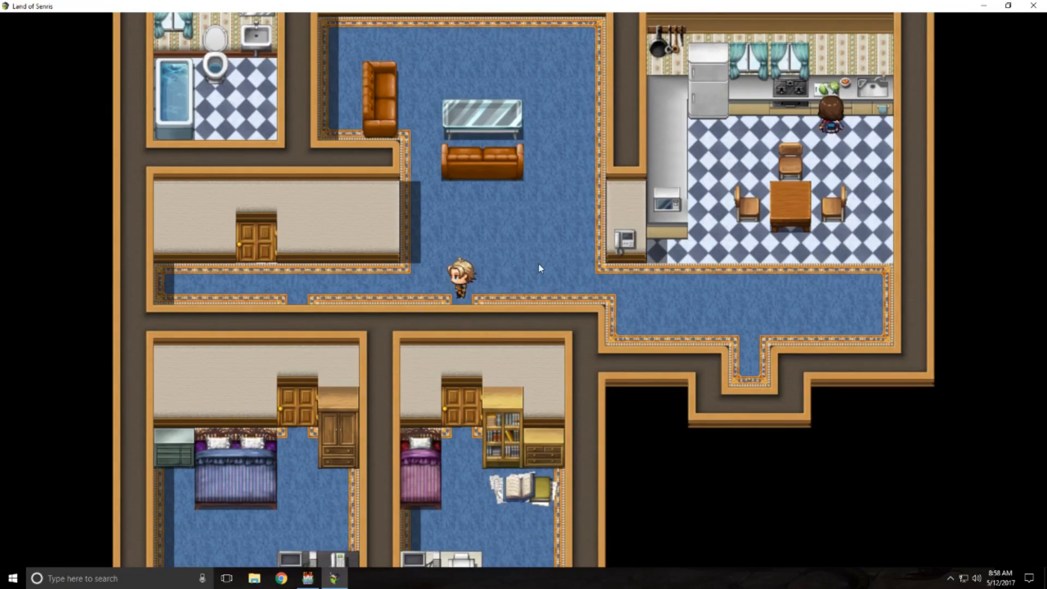
pyautogui.press('Left')
pyautogui.press('Left')
pyautogui.press('Left')
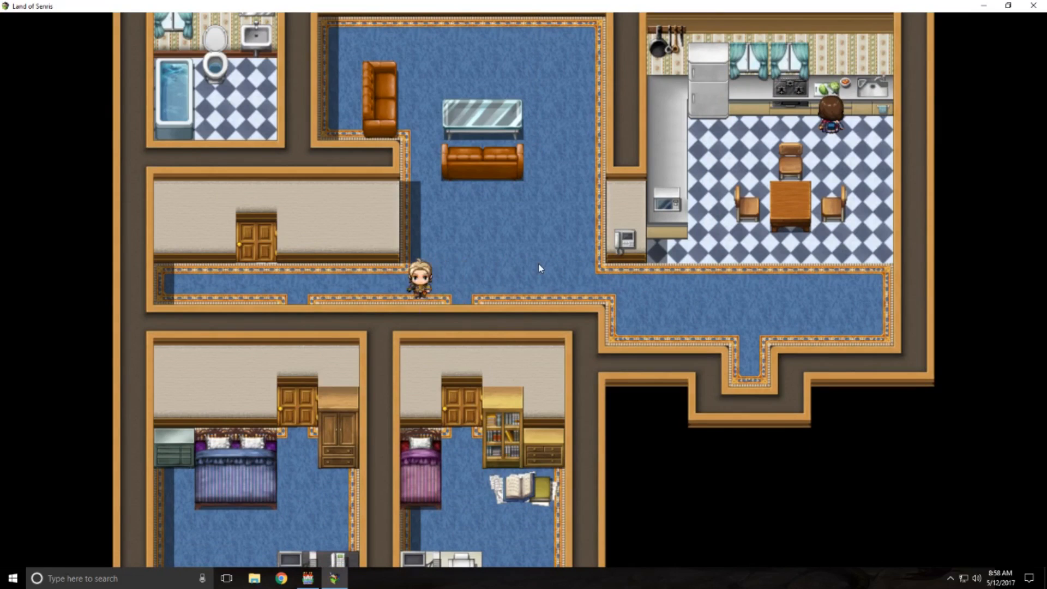
# Step Max into the doorway of the single-bed bedroom and back out to the hallway beside it.
pyautogui.press('Right')
pyautogui.press('Right')
pyautogui.press('Right')
pyautogui.press('Down')
pyautogui.press('Down')
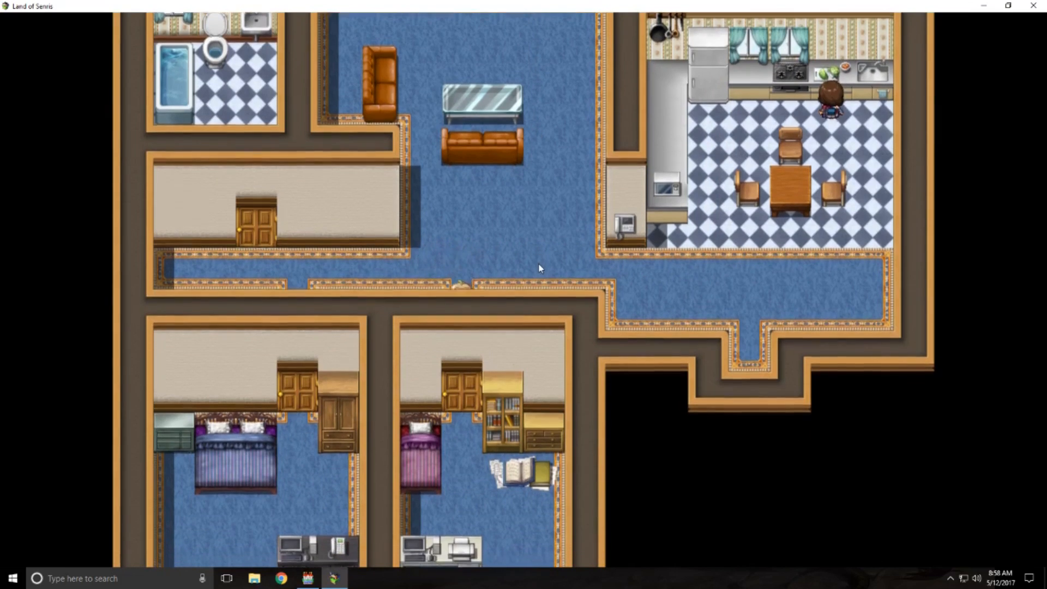
pyautogui.press('Up')
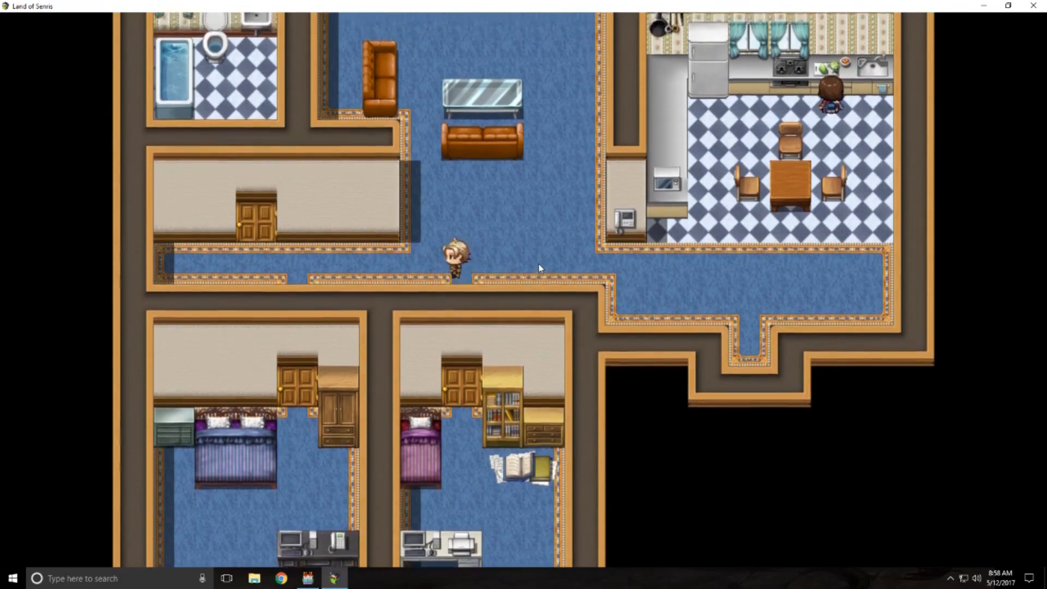
pyautogui.press('Left')
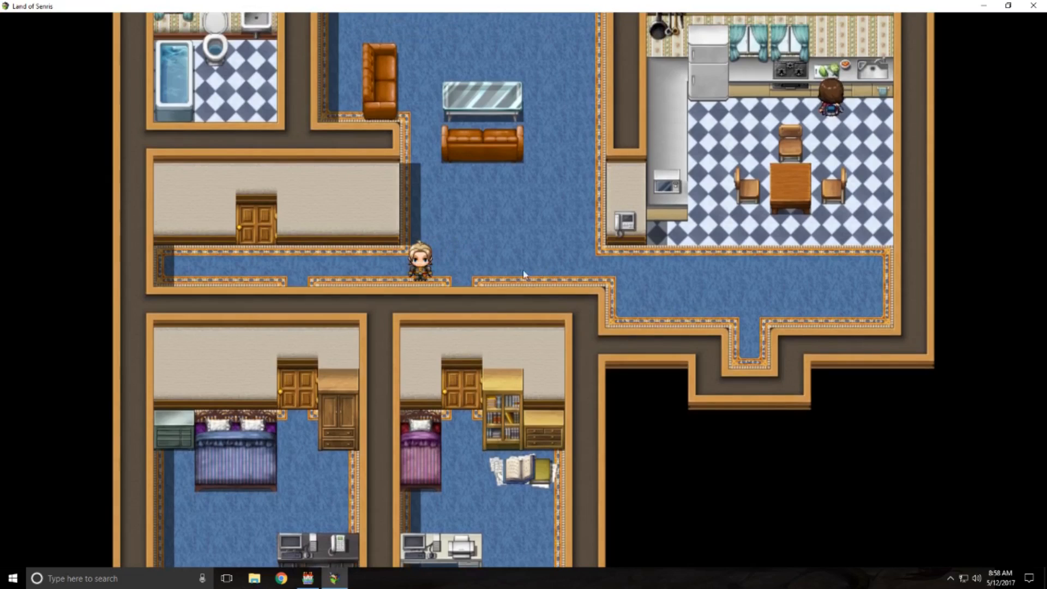
# Switch to the RPG Maker MV editor and examine the Max House and Tileset Making maps with their D and B tile sheets.
pyautogui.click(984, 6)
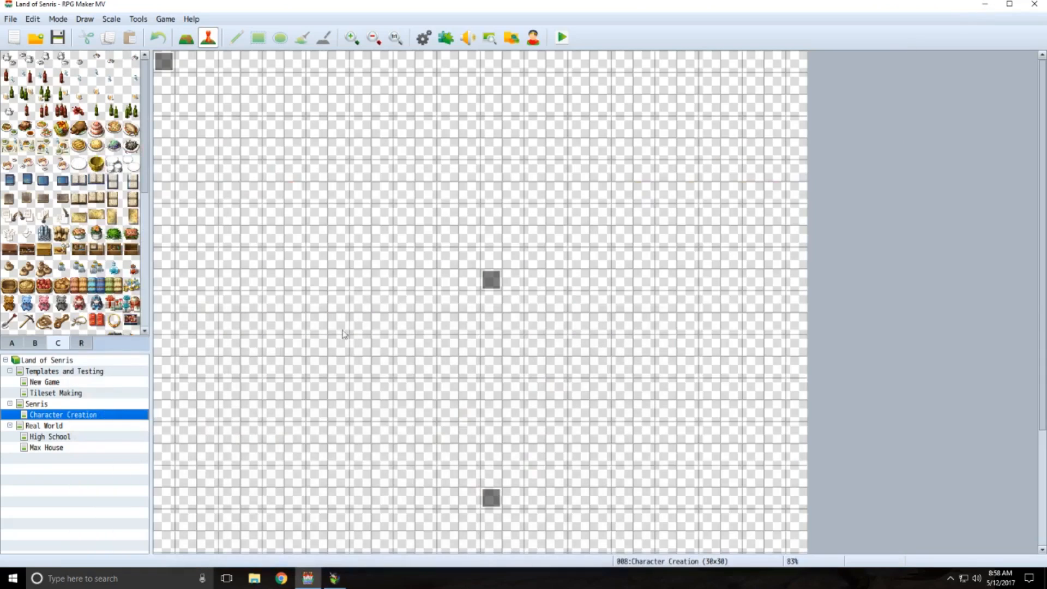
pyautogui.click(52, 449)
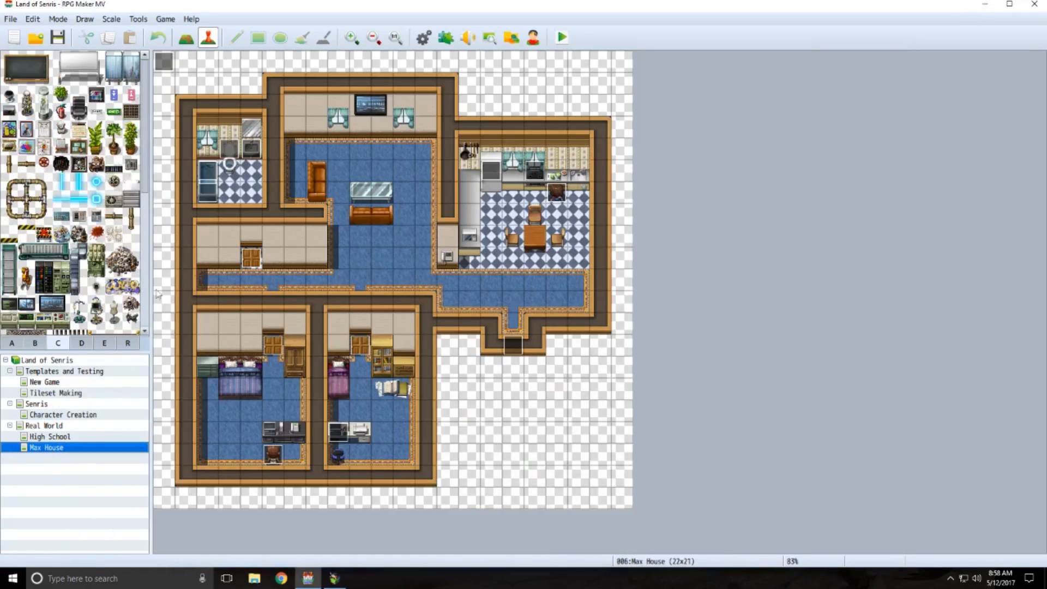
pyautogui.click(82, 345)
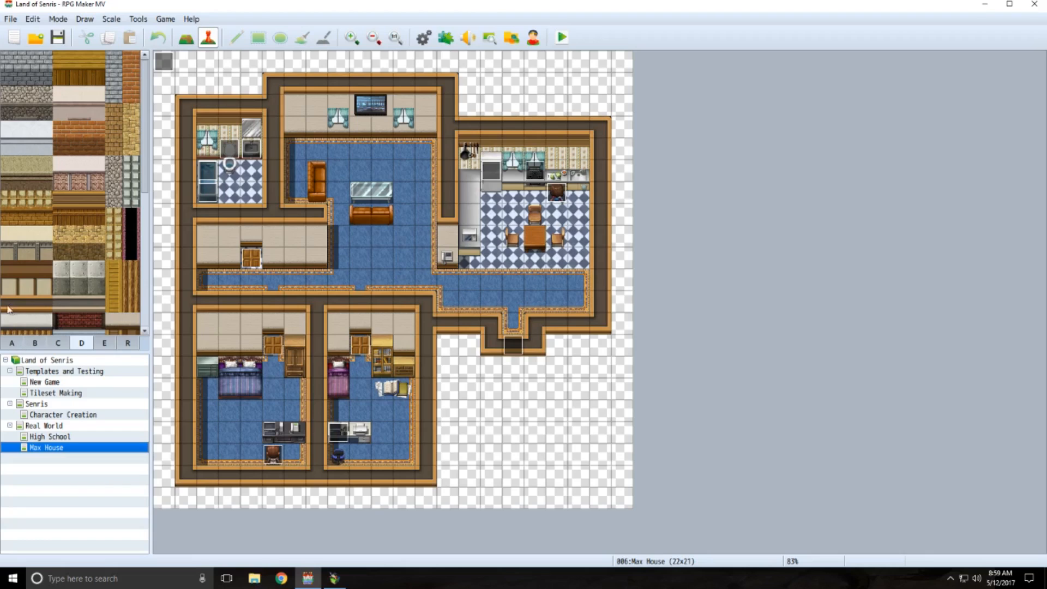
pyautogui.click(57, 394)
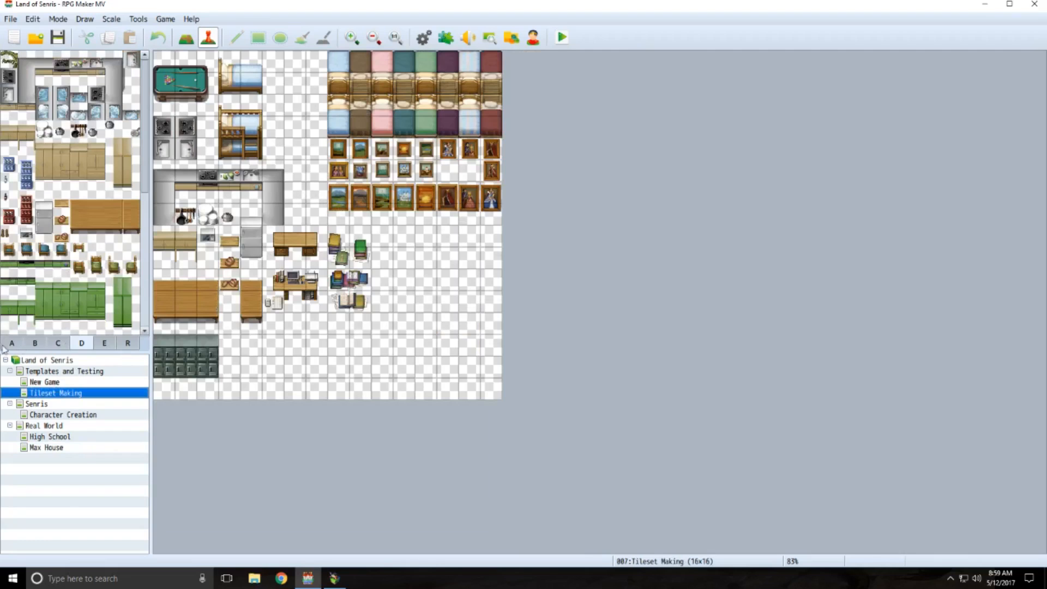
pyautogui.click(34, 344)
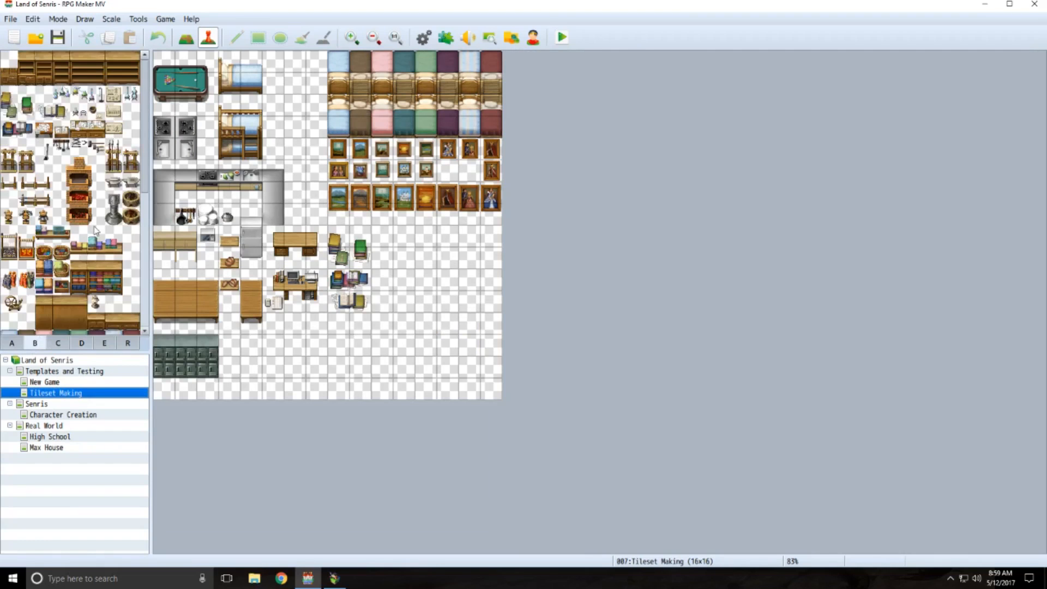
pyautogui.scroll(-3, 95, 230)
pyautogui.scroll(3, 96, 230)
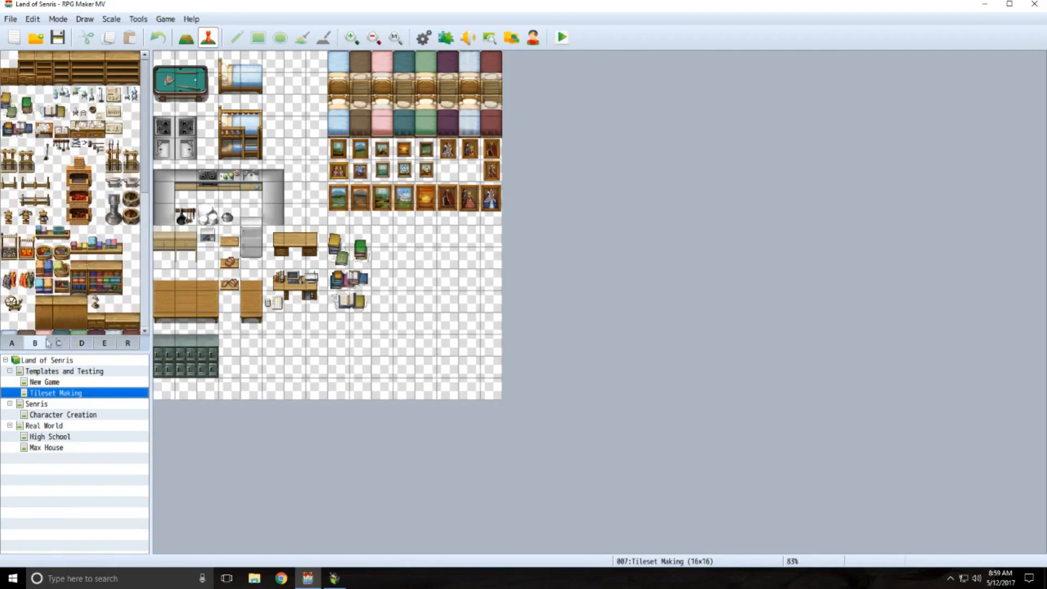
pyautogui.click(50, 449)
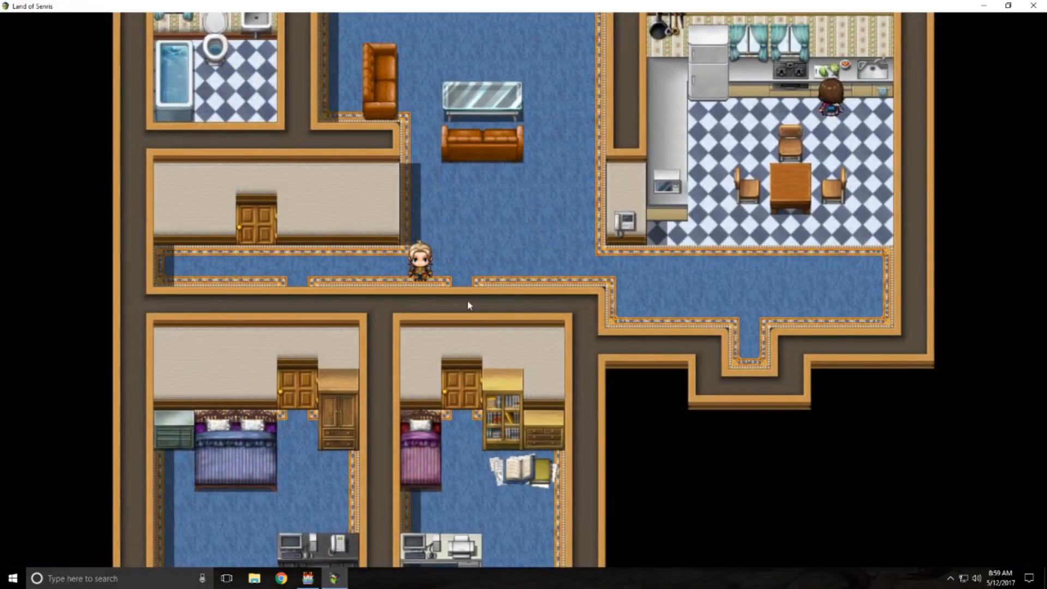
# Switch back to the running game and walk Max through the single-bed bedroom to the chair at the white computer desk.
pyautogui.press('Right')
pyautogui.press('Right')
pyautogui.press('Down')
pyautogui.press('Down')
pyautogui.press('Down')
pyautogui.press('Down')
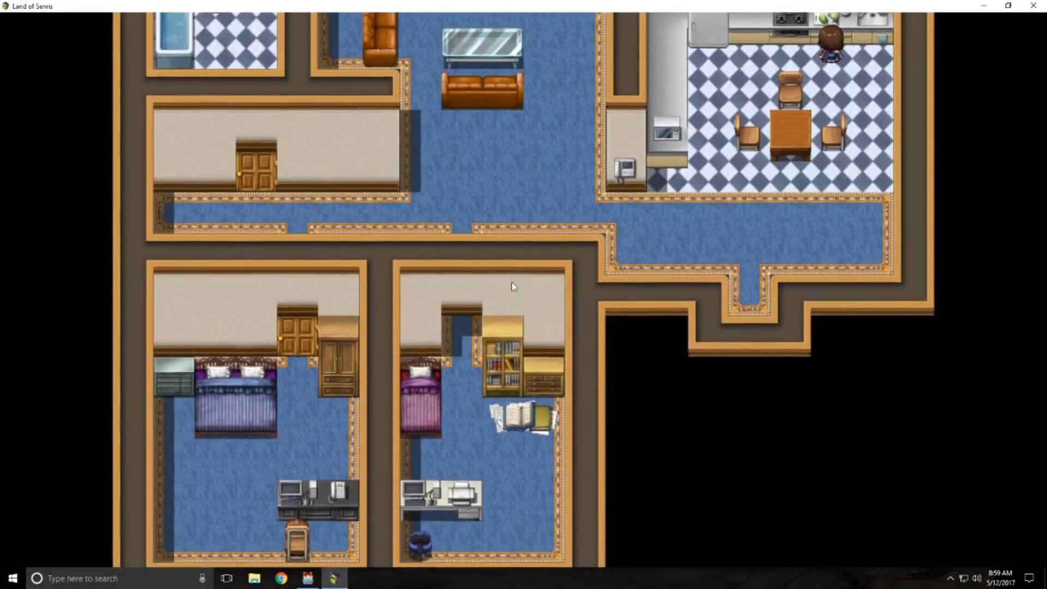
pyautogui.press('Down')
pyautogui.press('Down')
pyautogui.press('Right')
pyautogui.press('Down')
pyautogui.press('Down')
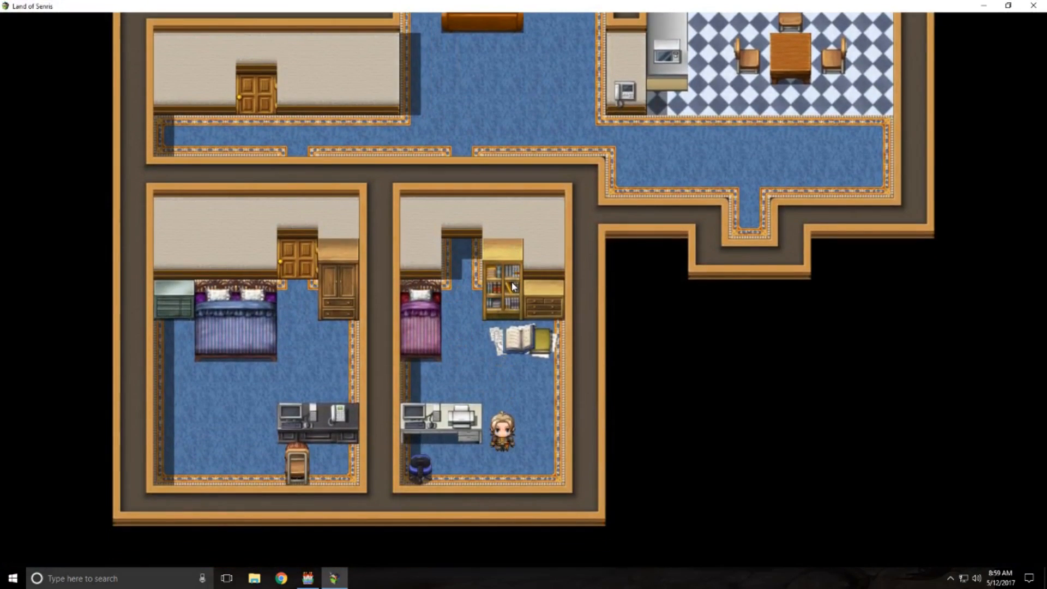
pyautogui.press('Down')
pyautogui.press('Left')
pyautogui.press('Left')
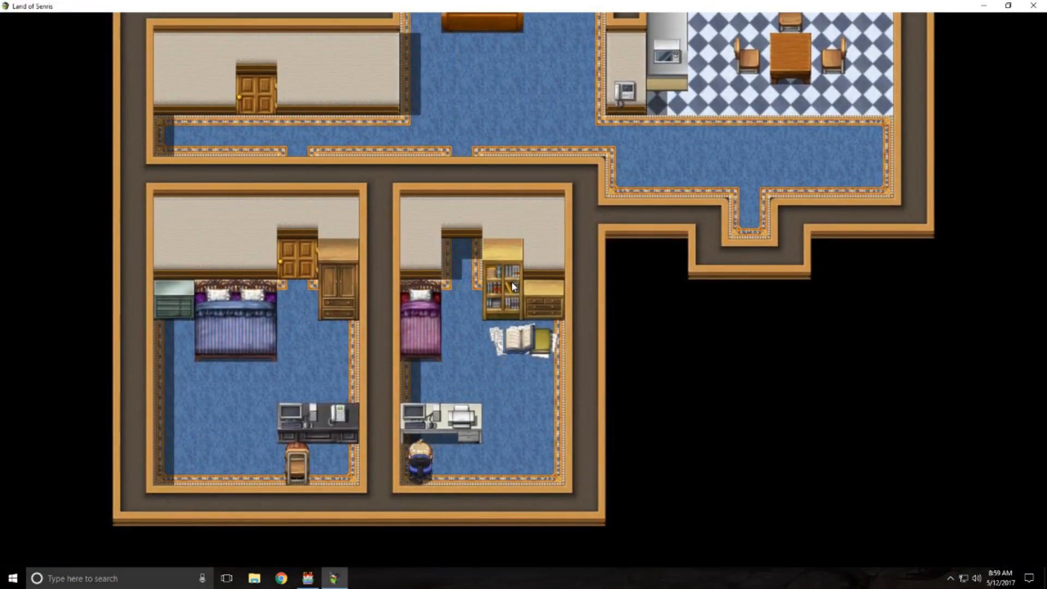
# Trigger the white computer desk event with Max and advance his dialogue into the black void scene.
pyautogui.press('Right')
pyautogui.press('Left')
pyautogui.press('Return')
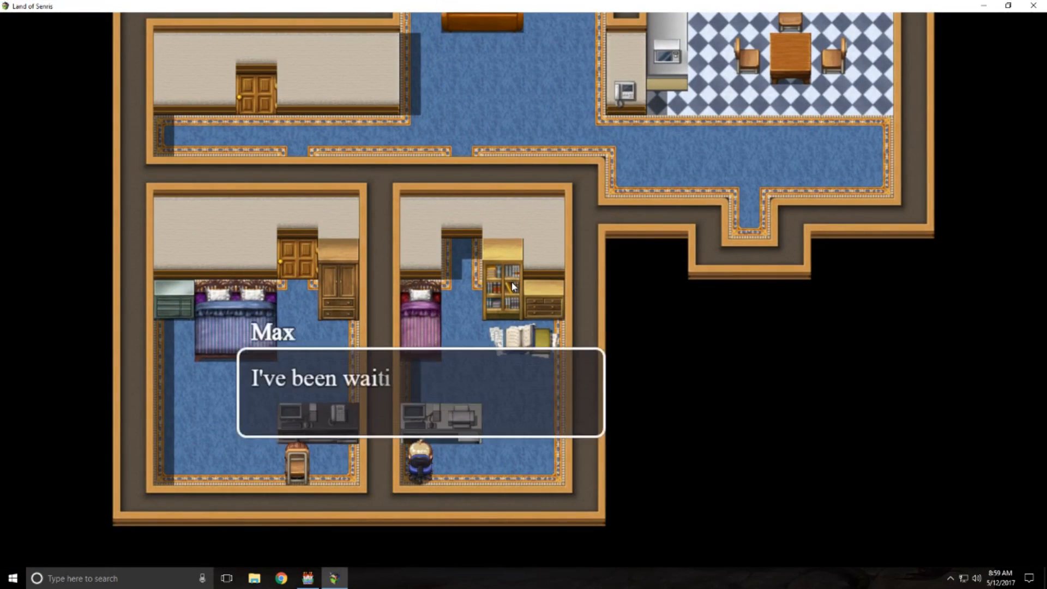
pyautogui.press('Return')
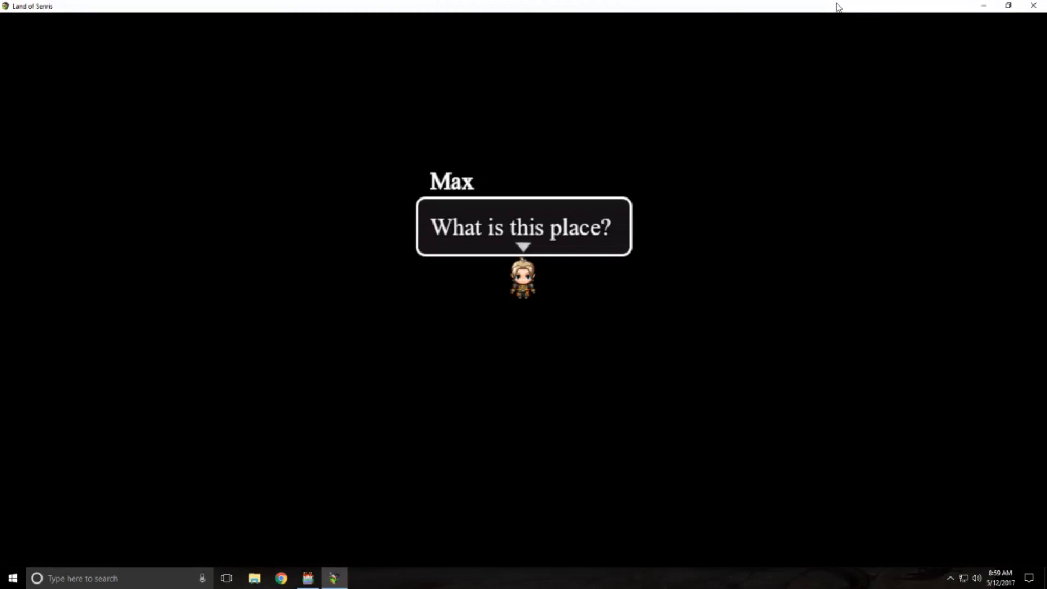
# Advance Max's solo lines in the black void through to his meeting with the winged woman.
pyautogui.press('Return')
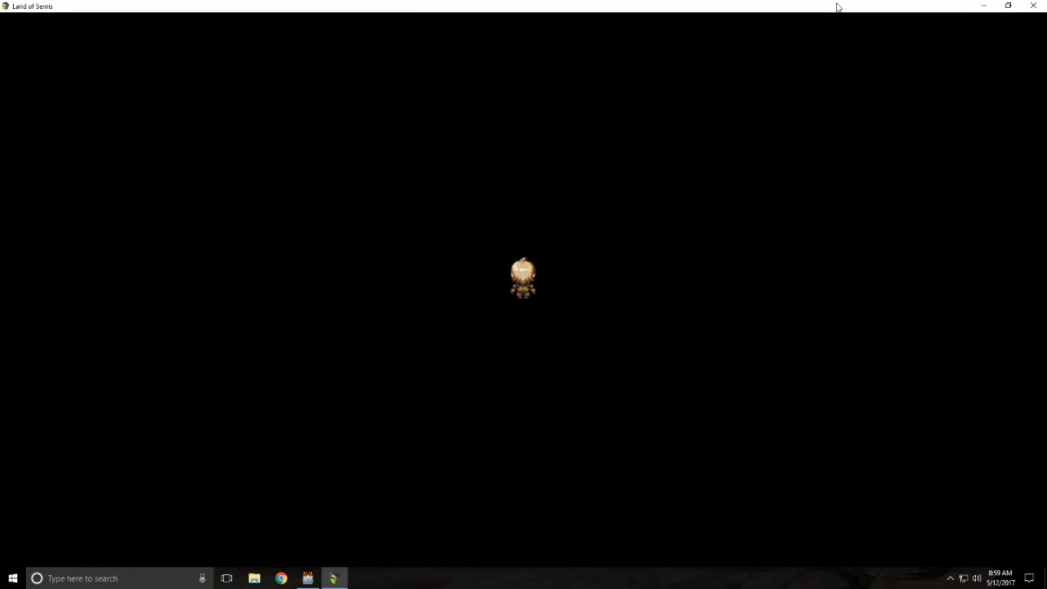
pyautogui.press('Return')
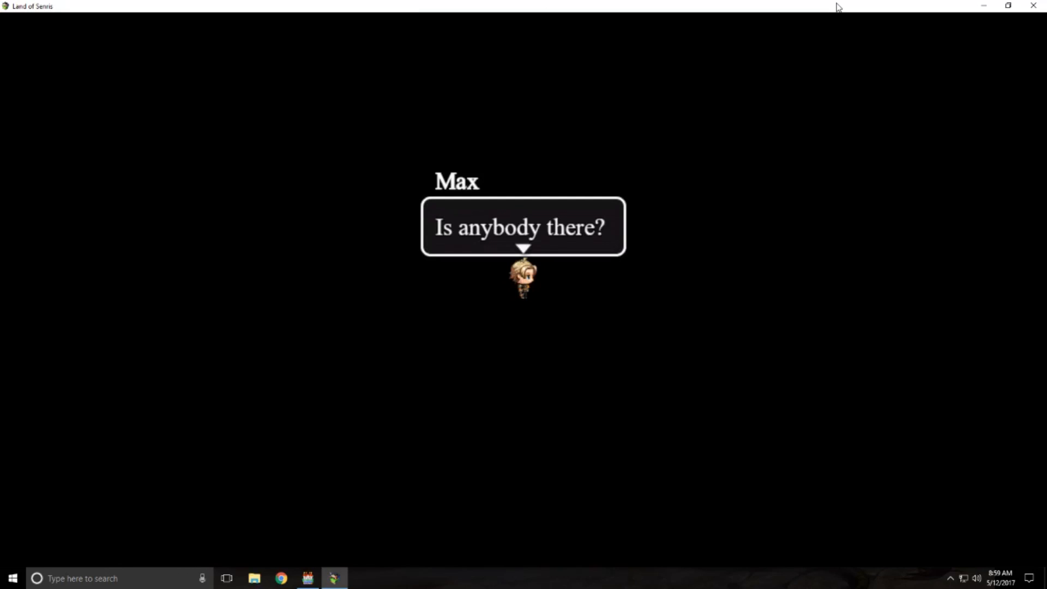
pyautogui.press('Return')
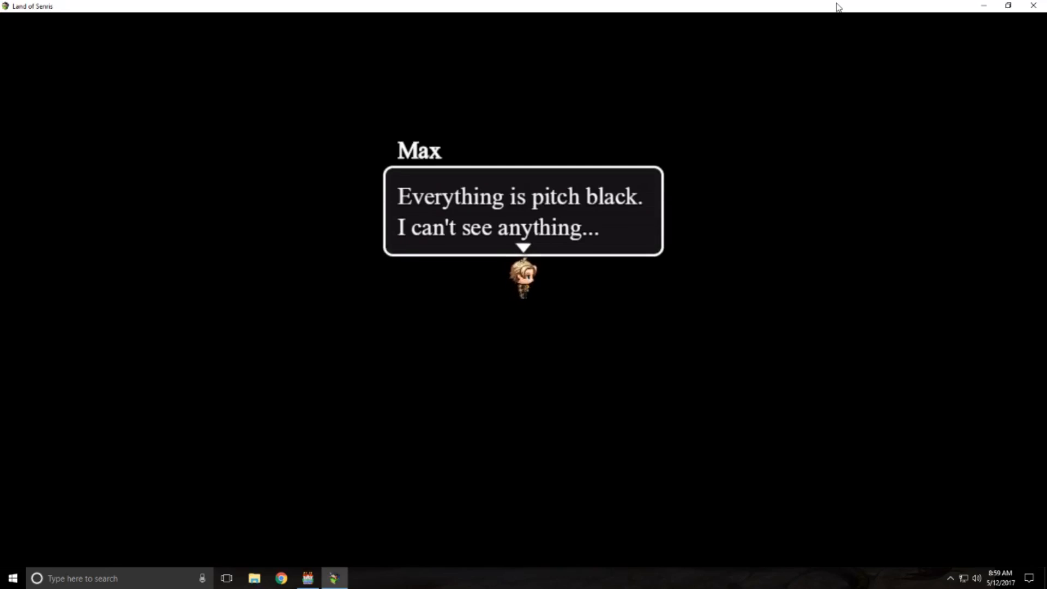
pyautogui.press('Return')
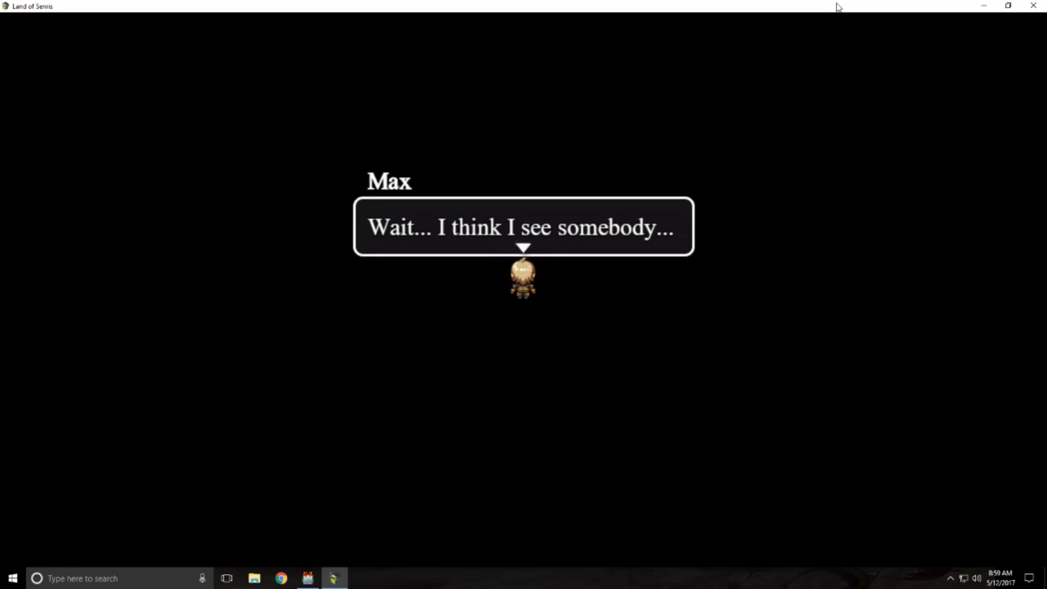
pyautogui.press('Return')
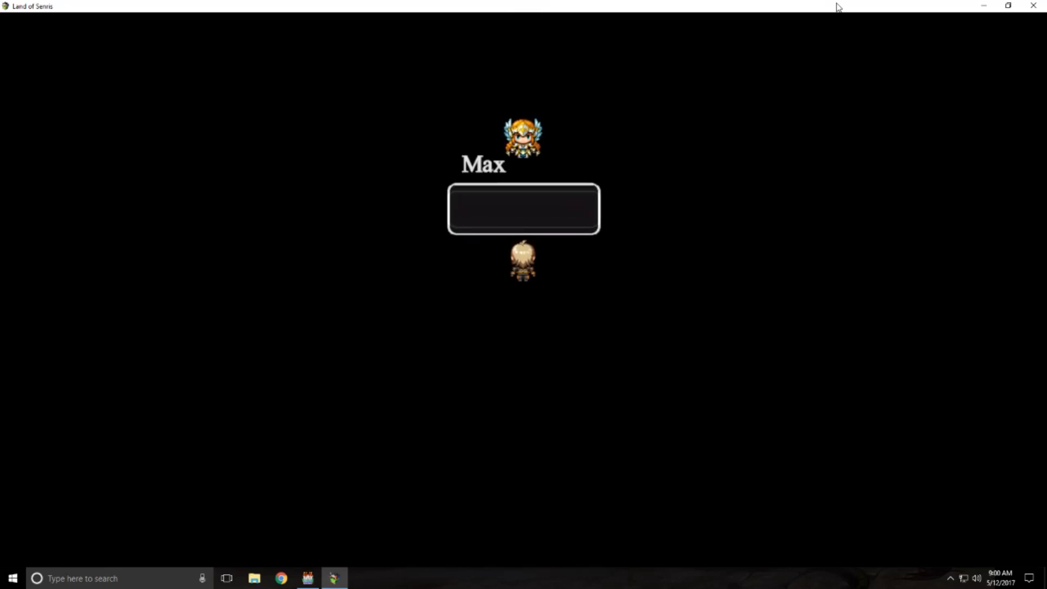
# Advance the winged woman's greeting and her conversation with Max about the headset reading his thoughts.
pyautogui.press('Return')
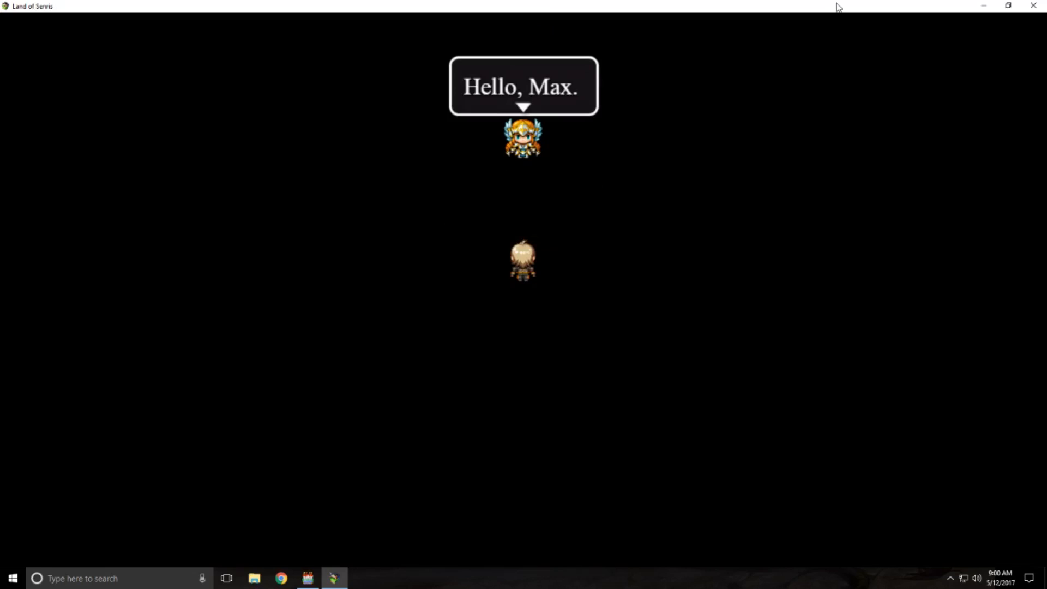
pyautogui.press('Return')
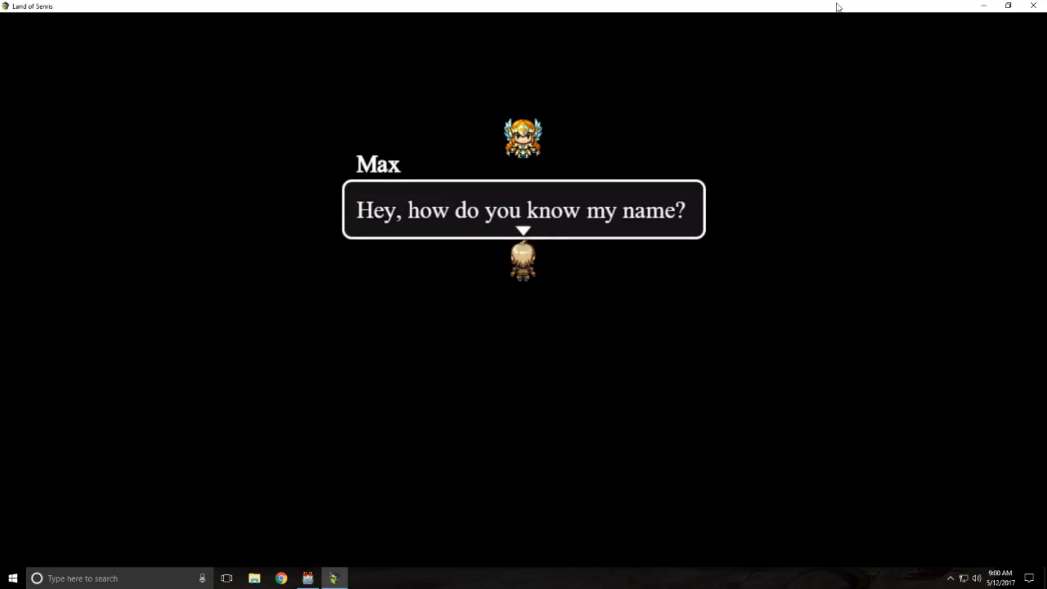
pyautogui.press('Return')
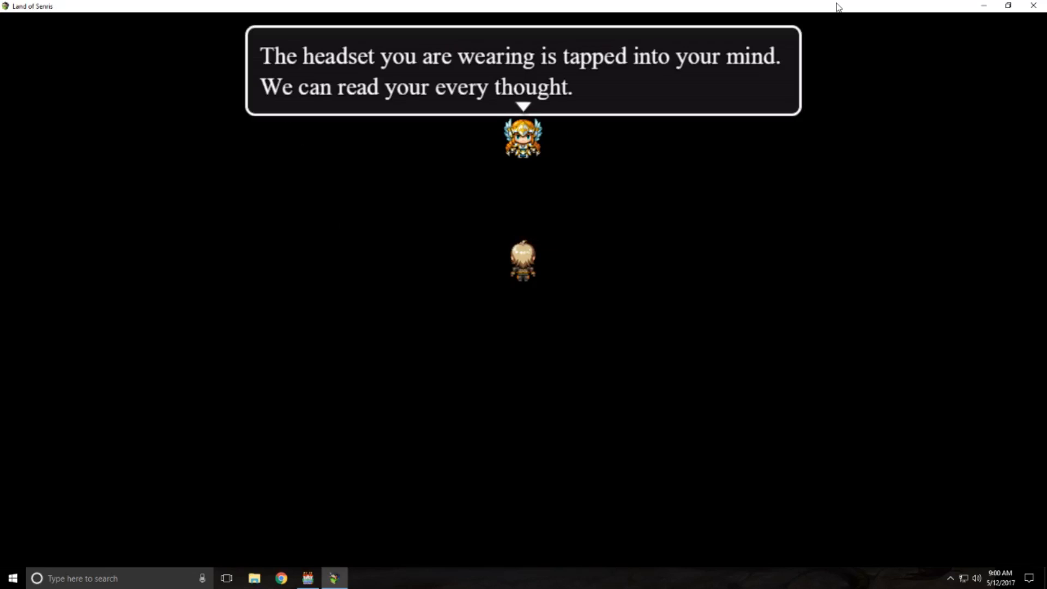
pyautogui.press('Return')
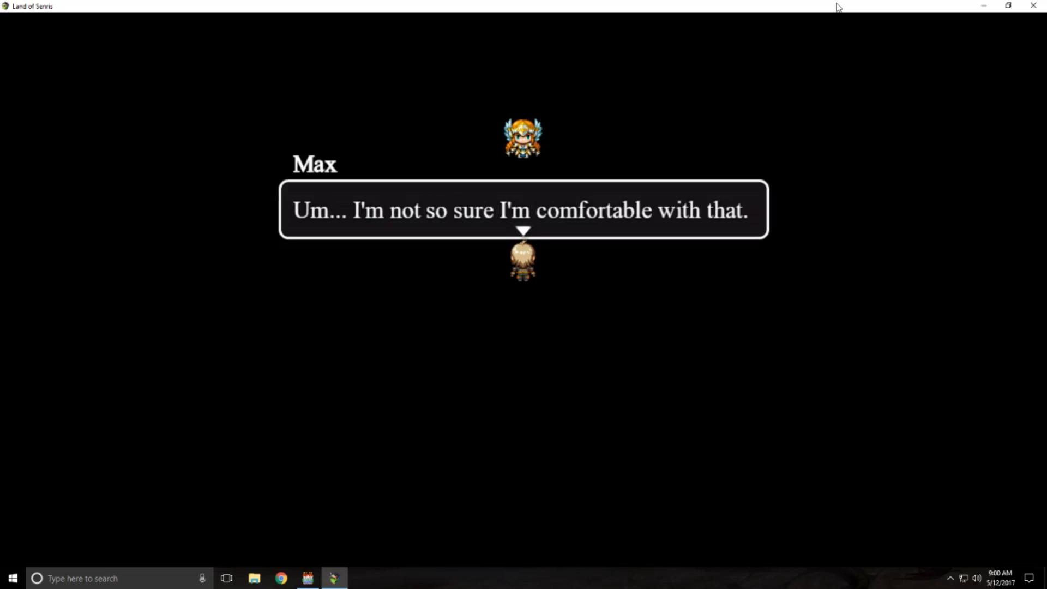
pyautogui.press('Return')
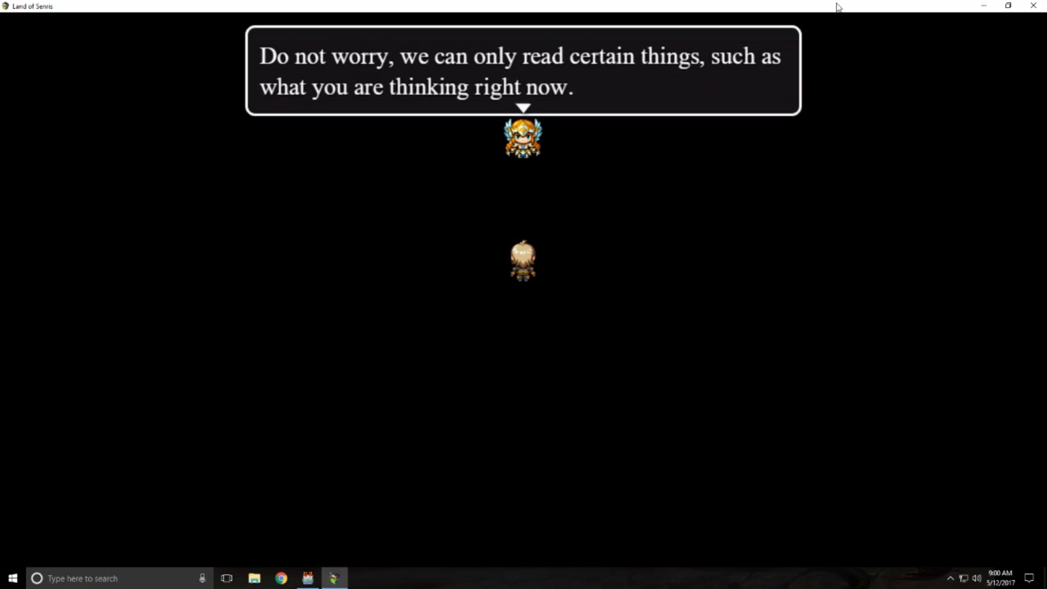
pyautogui.press('Return')
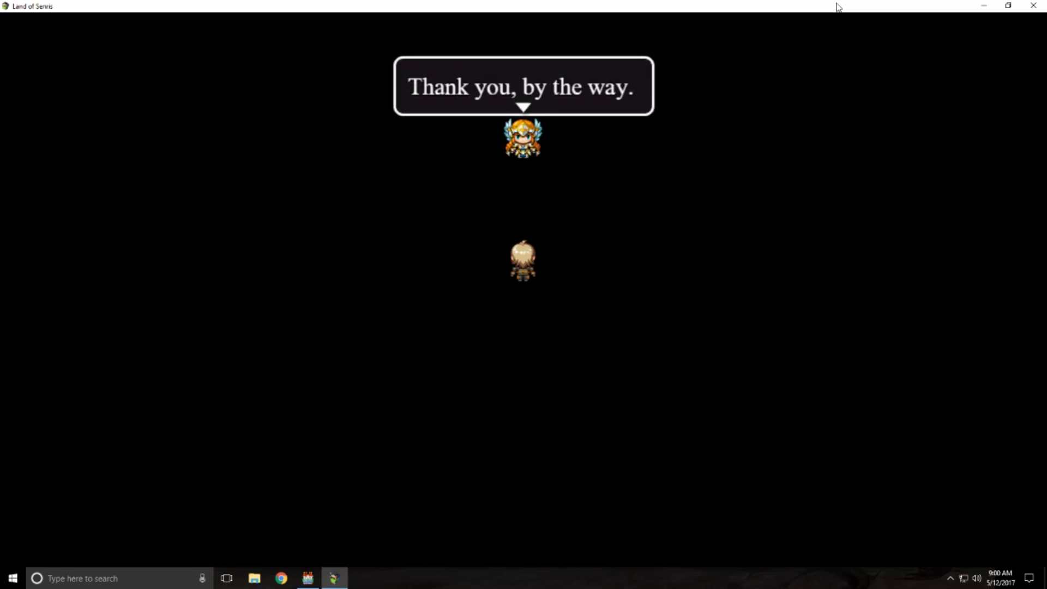
pyautogui.press('Return')
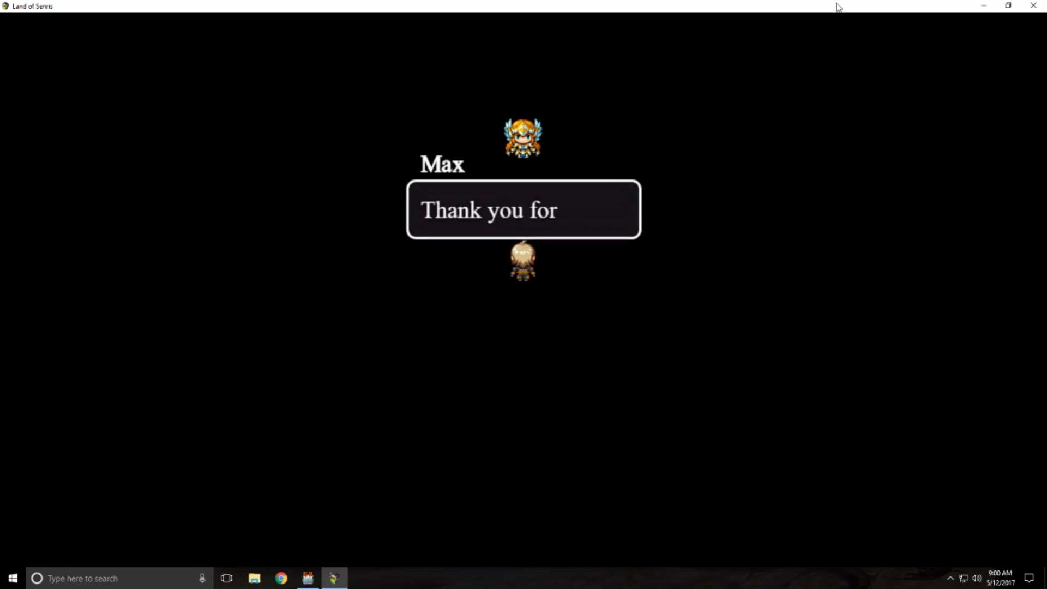
pyautogui.press('Return')
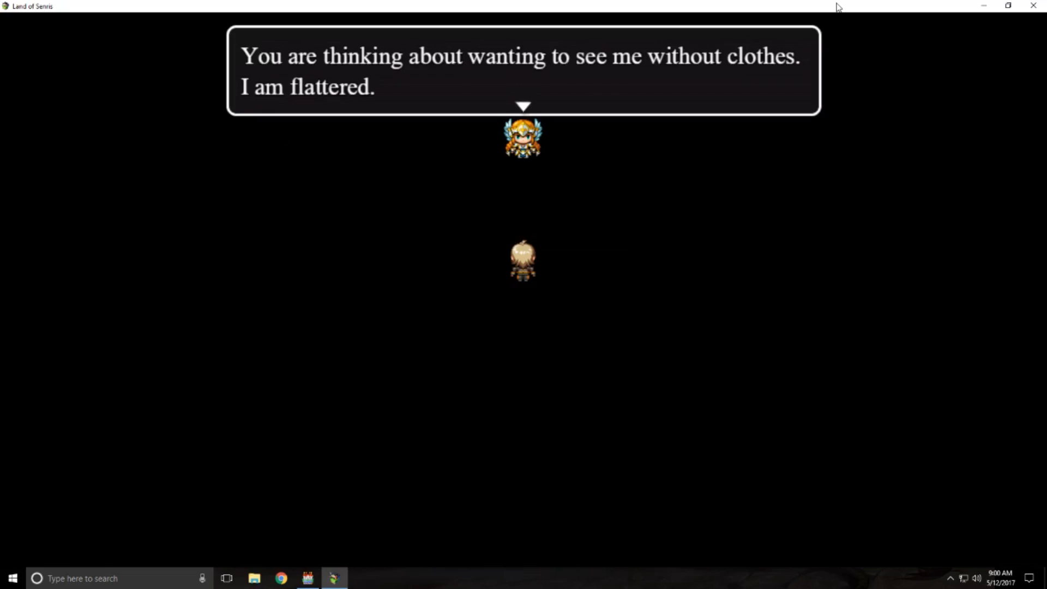
pyautogui.press('Return')
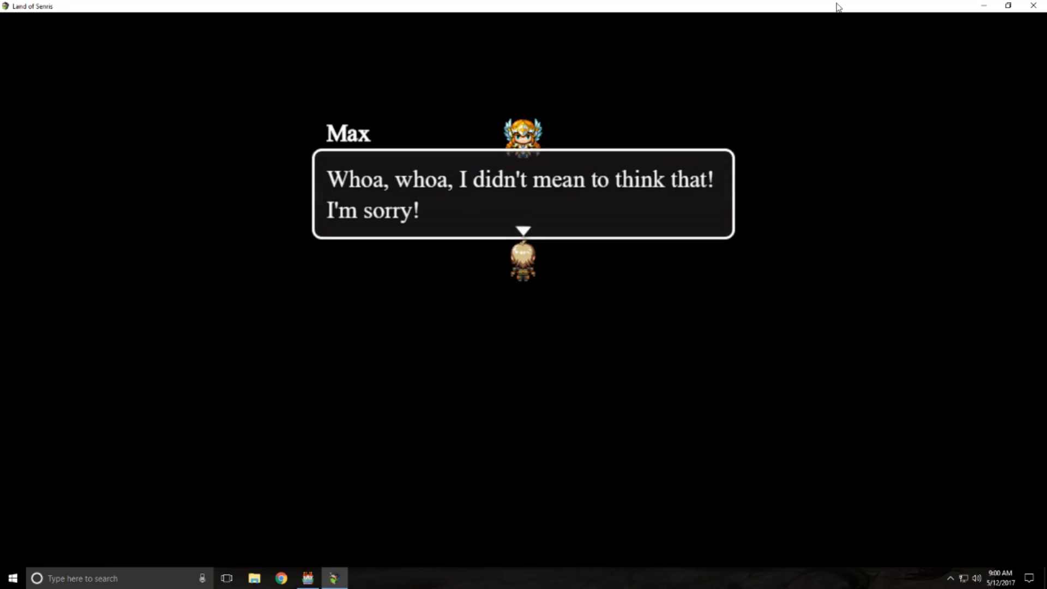
pyautogui.press('Return')
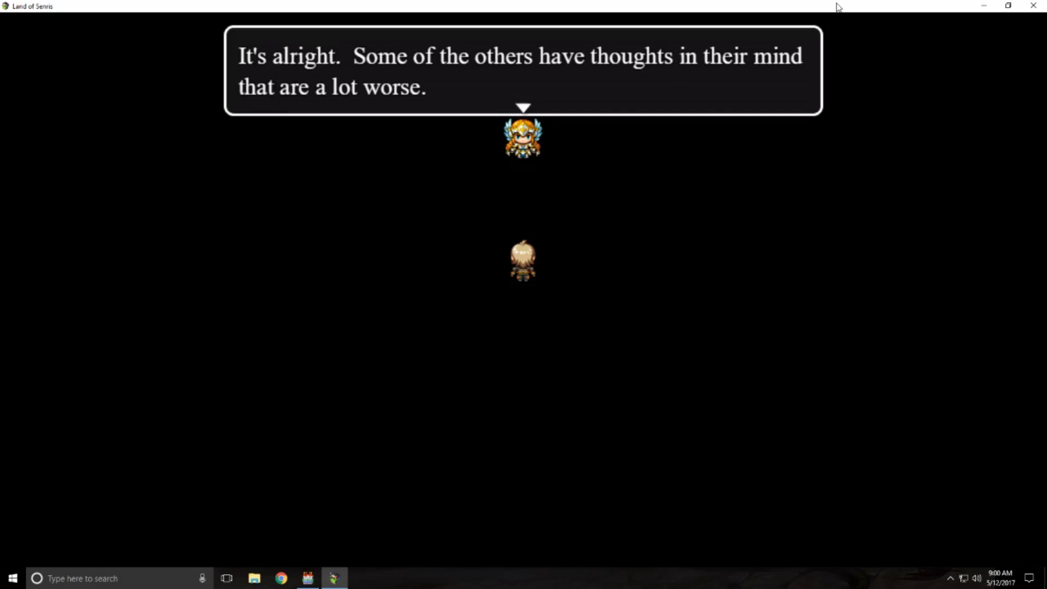
pyautogui.press('Return')
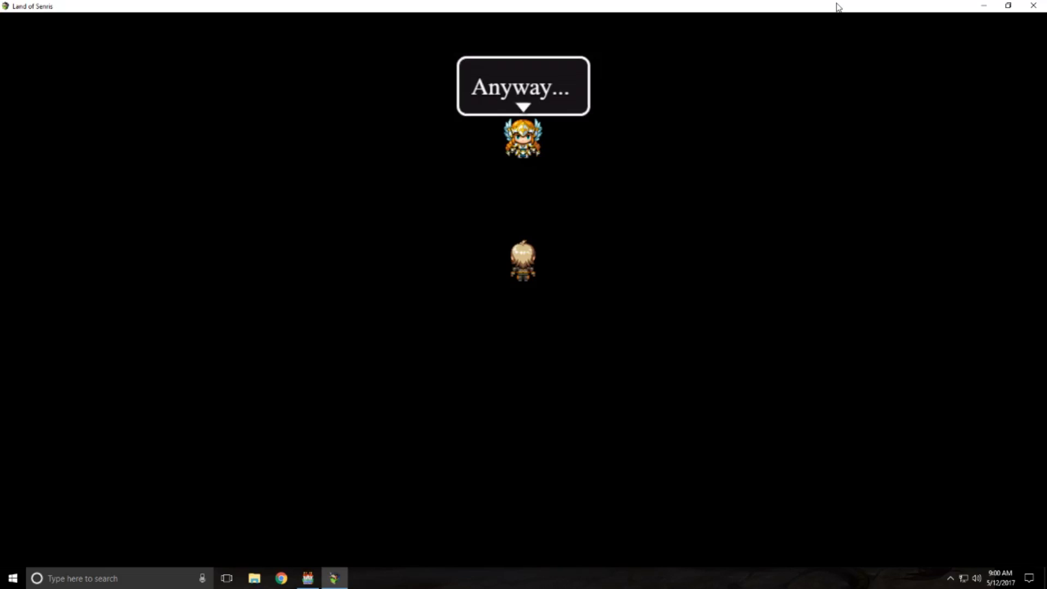
# Advance the winged woman's instructions about imagining a character appearance through to Max's transformation.
pyautogui.press('Return')
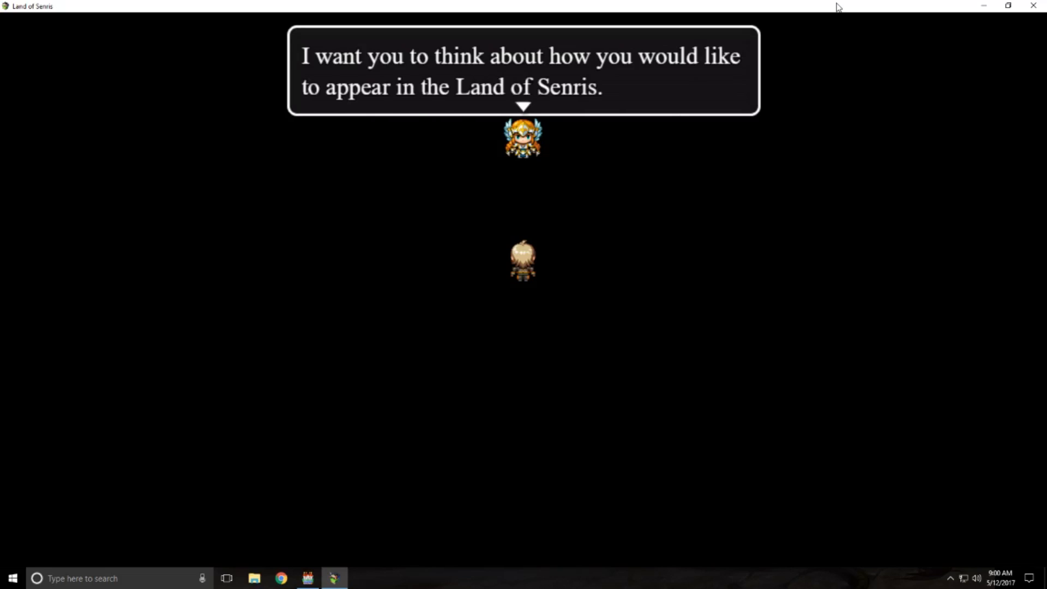
pyautogui.press('Return')
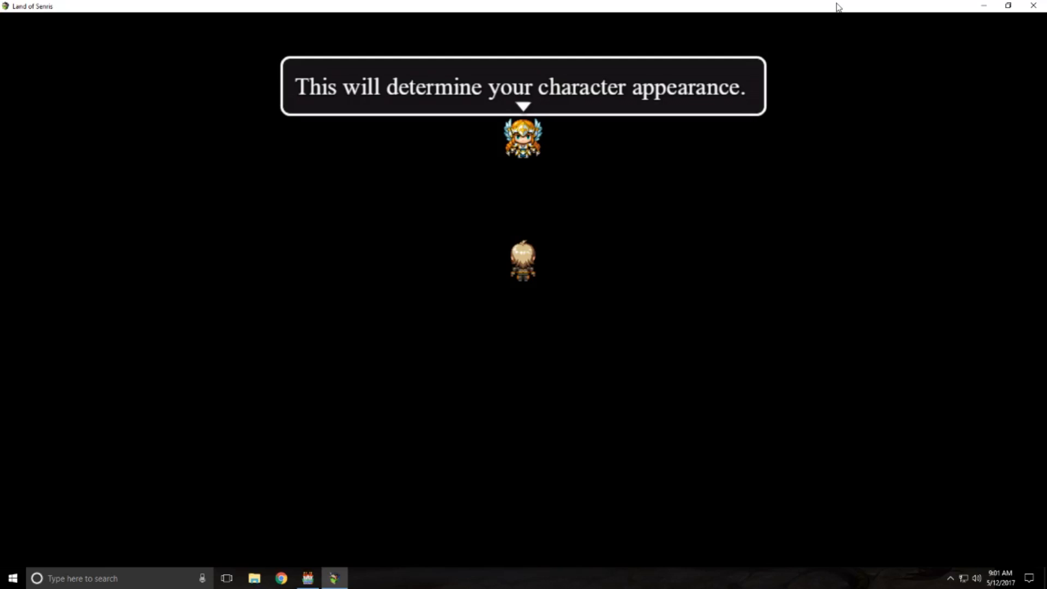
pyautogui.press('Return')
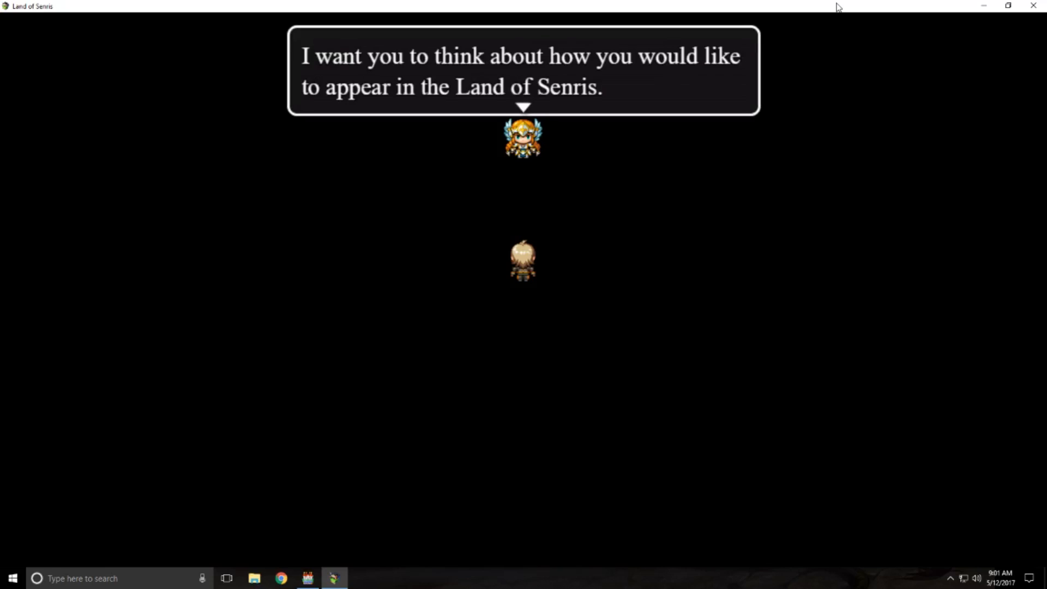
pyautogui.press('Return')
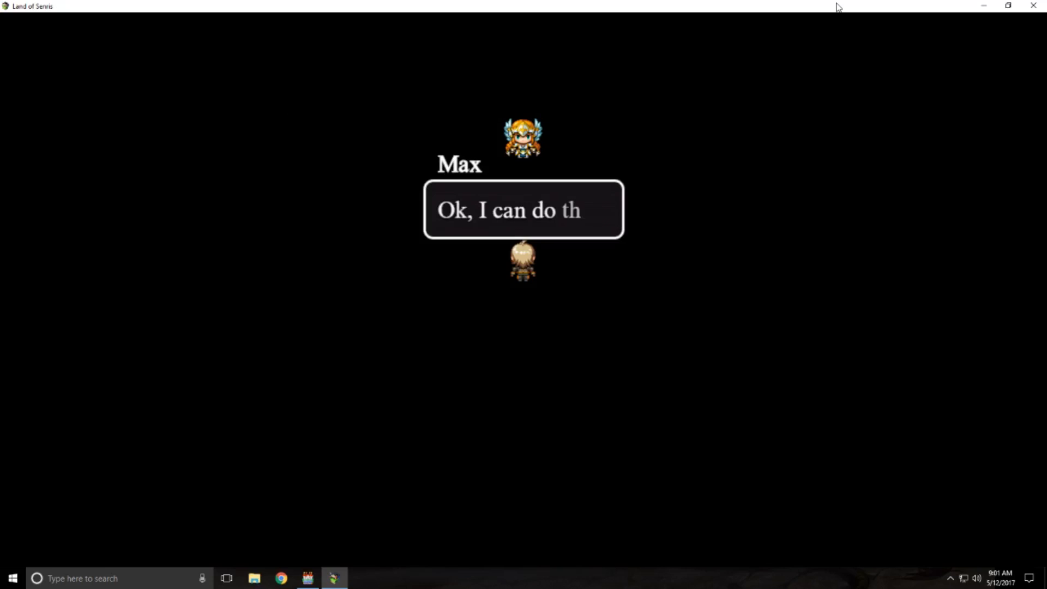
pyautogui.press('Return')
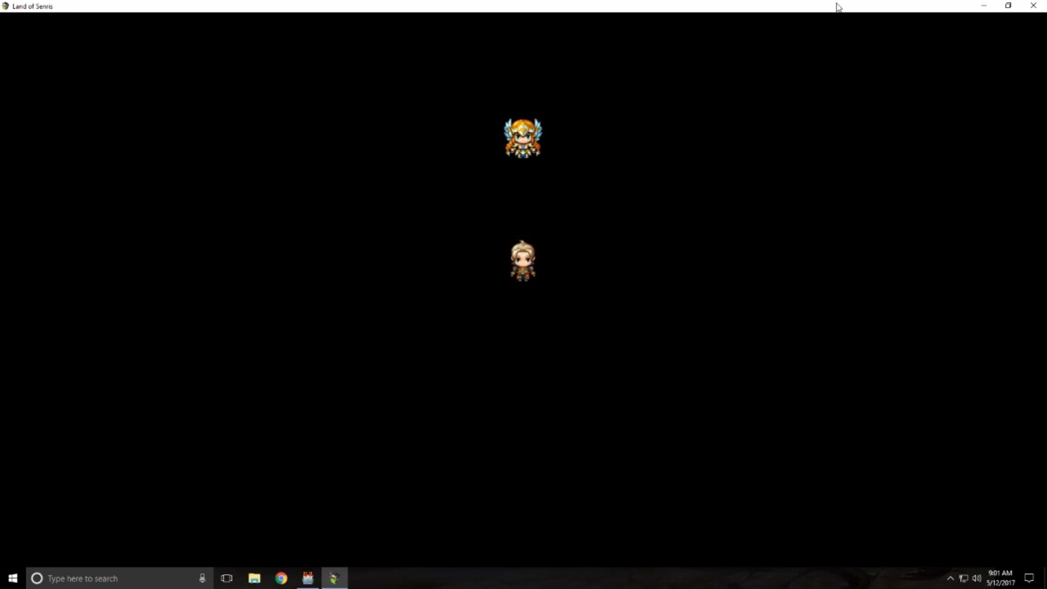
# Advance the dialogue about Max's new look and other players' appearances to the end of the scene.
pyautogui.press('Return')
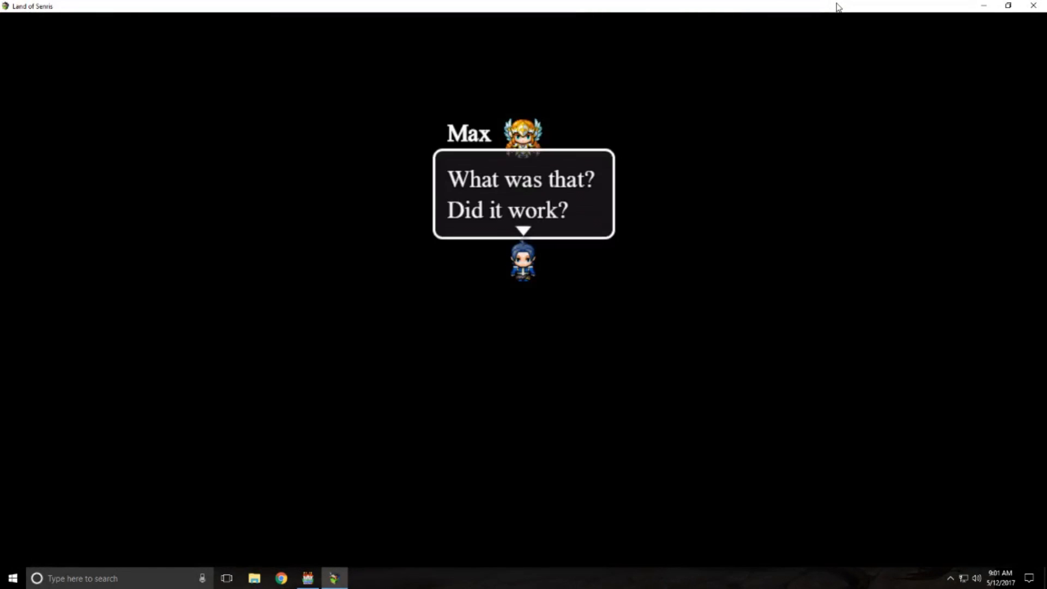
pyautogui.press('Return')
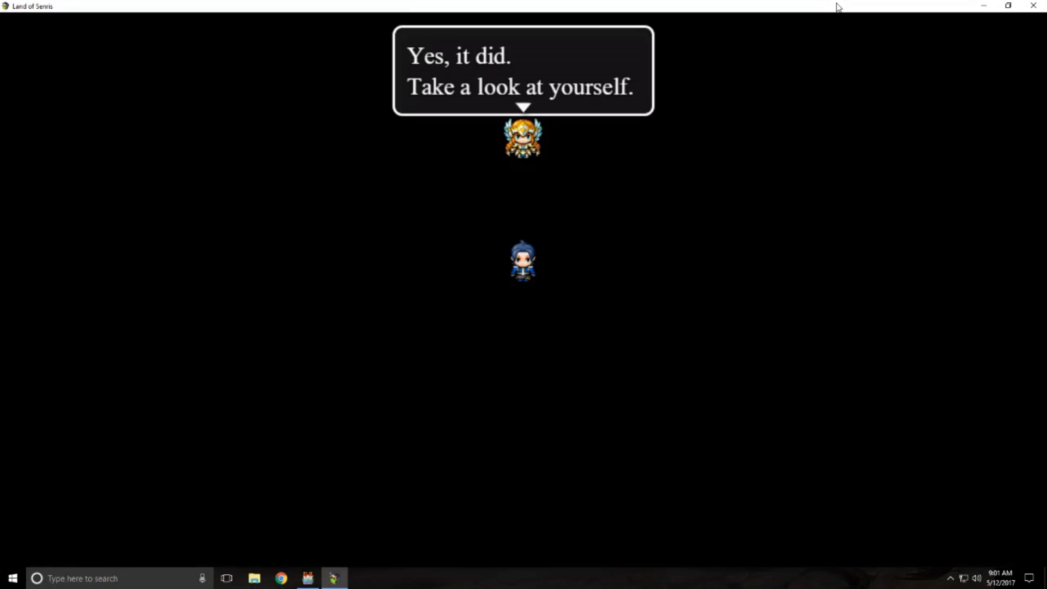
pyautogui.press('Return')
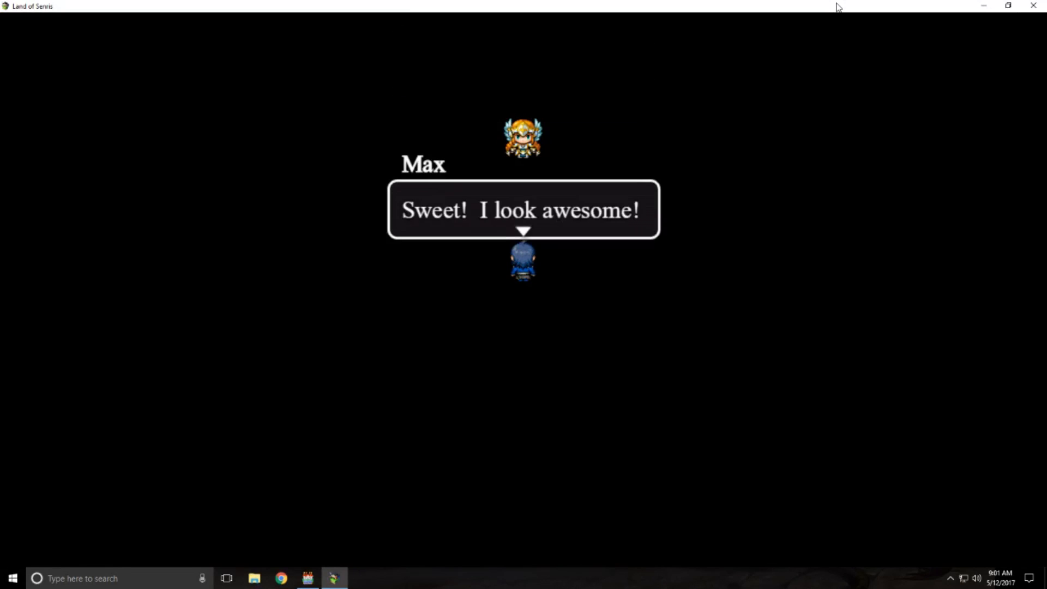
pyautogui.press('Return')
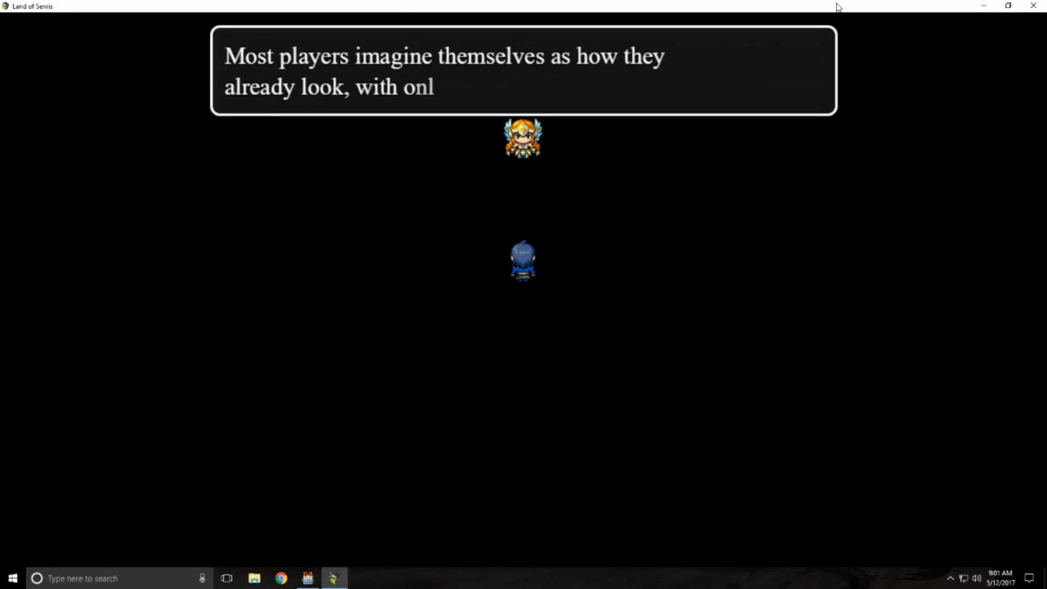
pyautogui.press('Return')
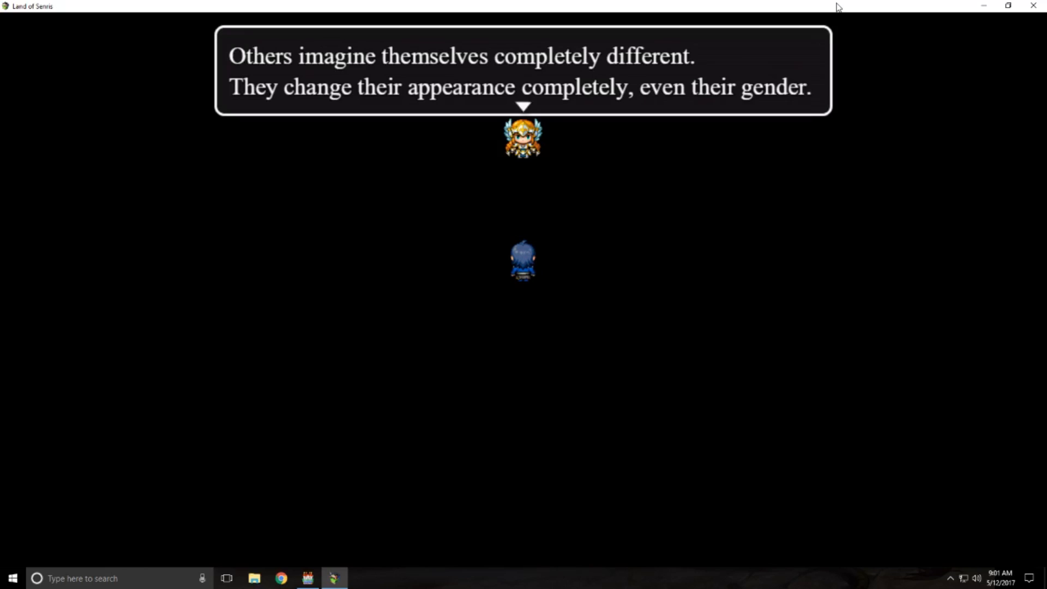
pyautogui.press('Return')
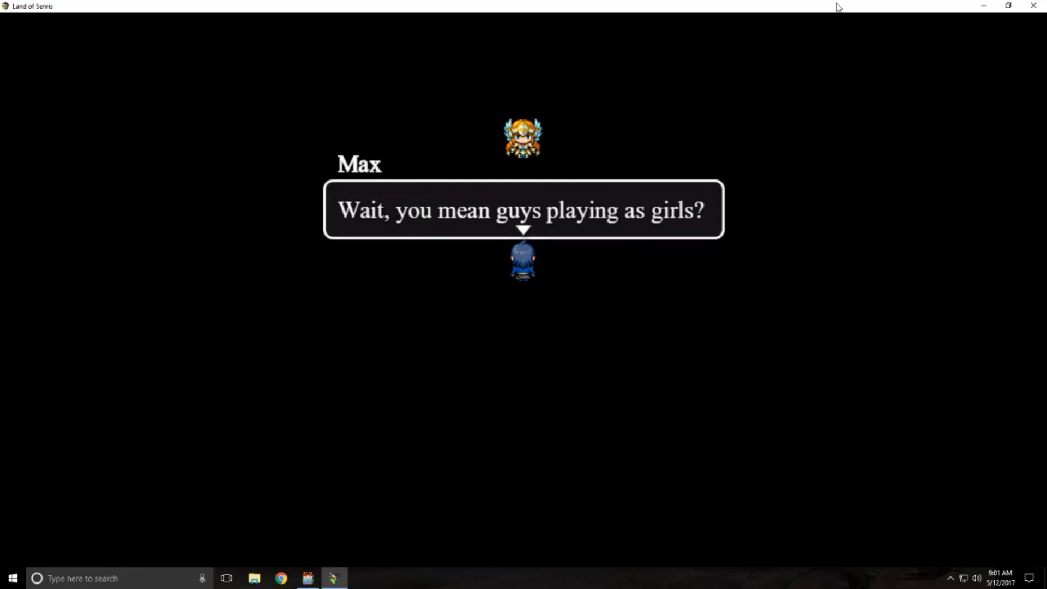
pyautogui.press('Return')
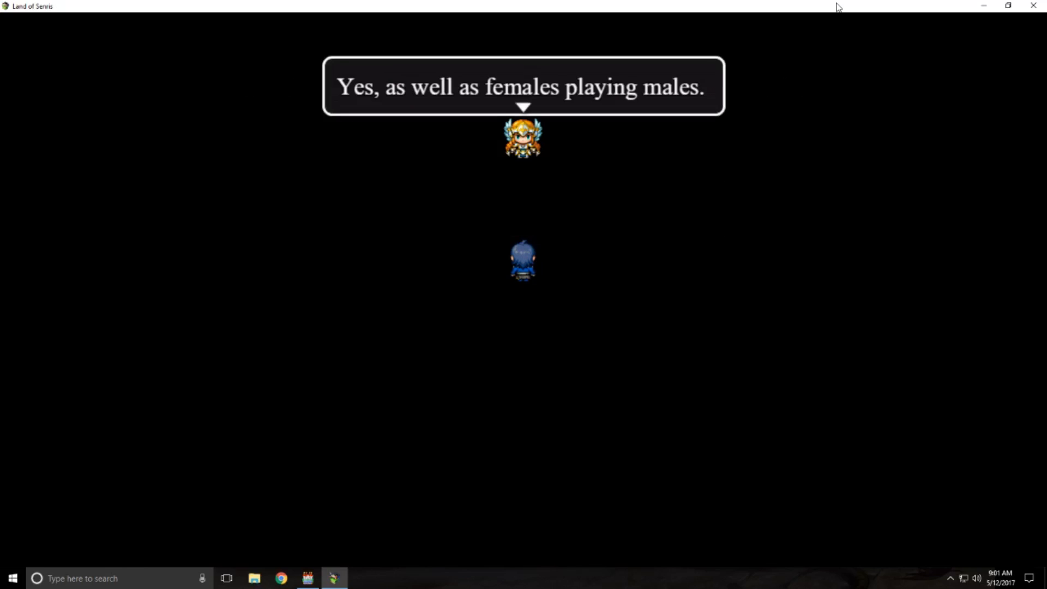
pyautogui.press('Return')
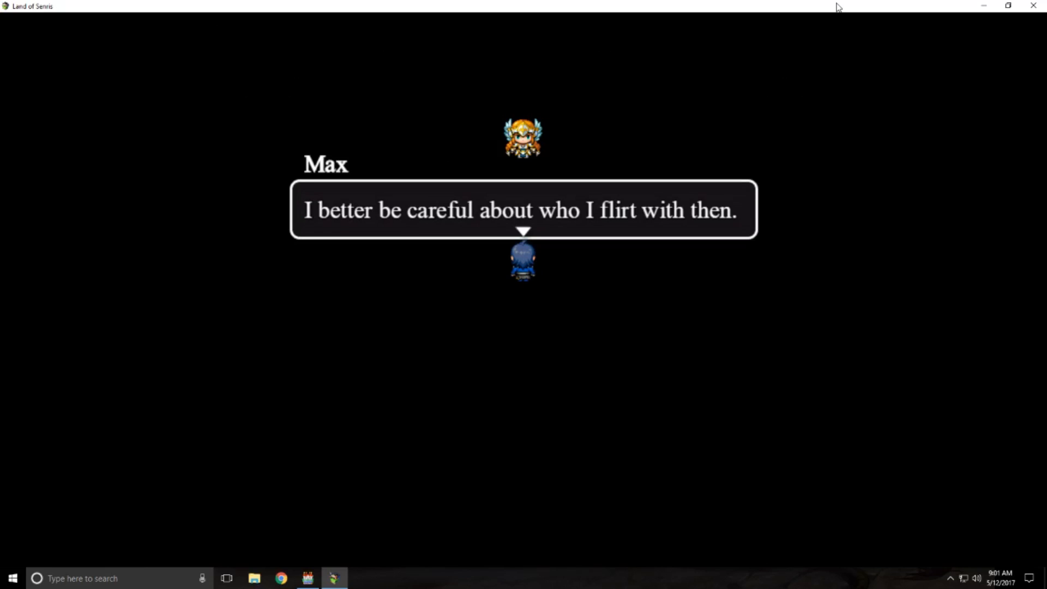
pyautogui.press('Return')
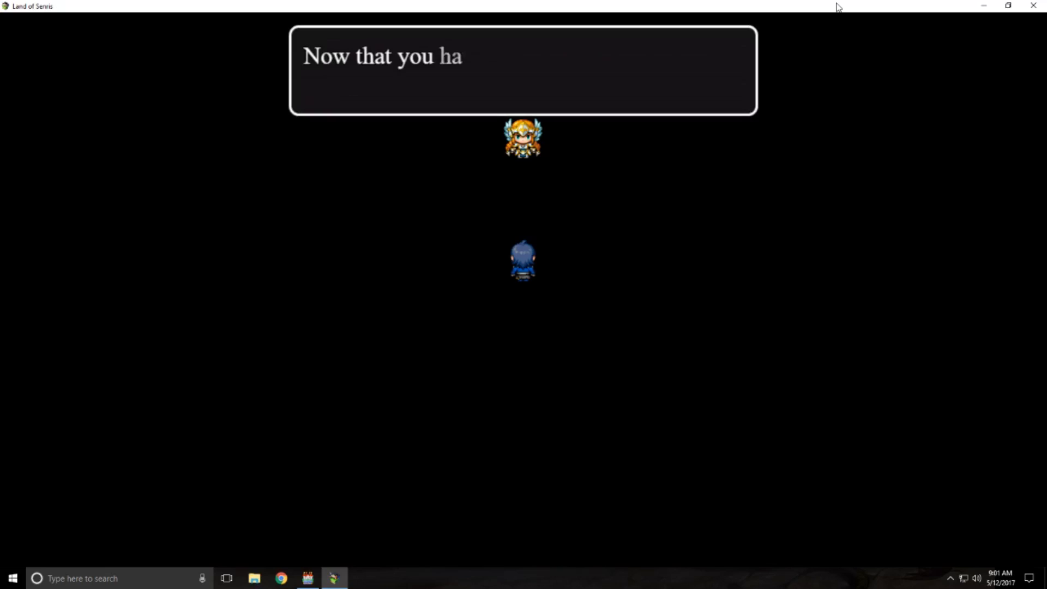
pyautogui.press('Return')
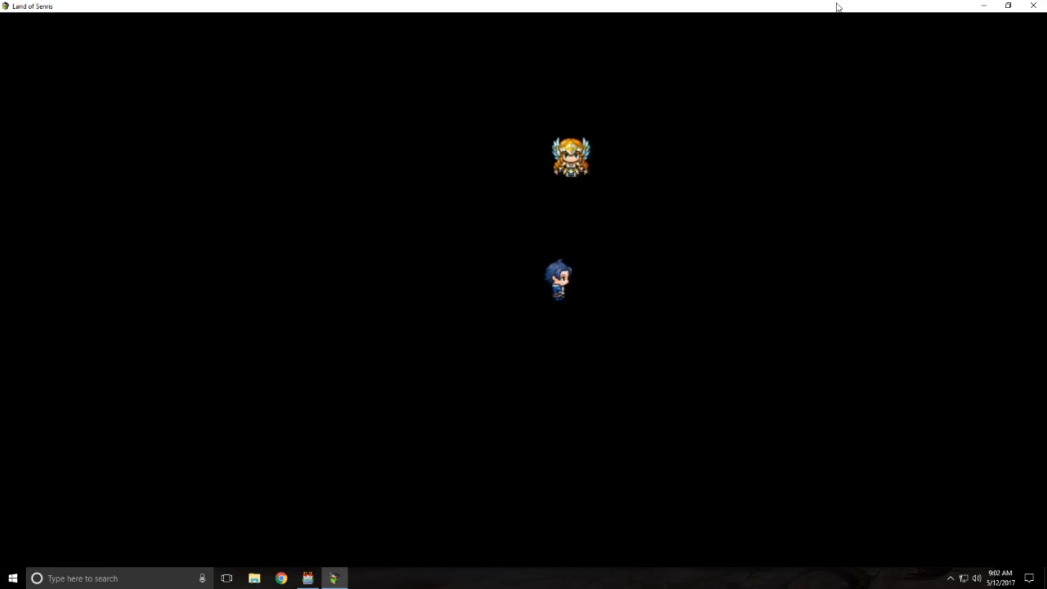
# Open the in-game main menu to view Max's portrait and stats, and return to the black void map.
pyautogui.press('Escape')
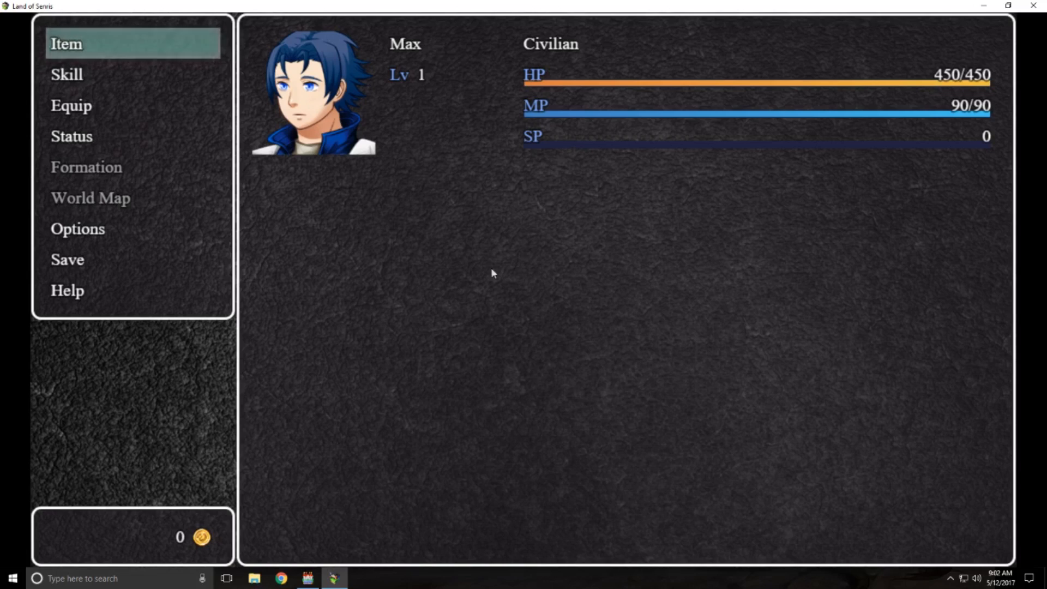
pyautogui.rightClick(656, 283)
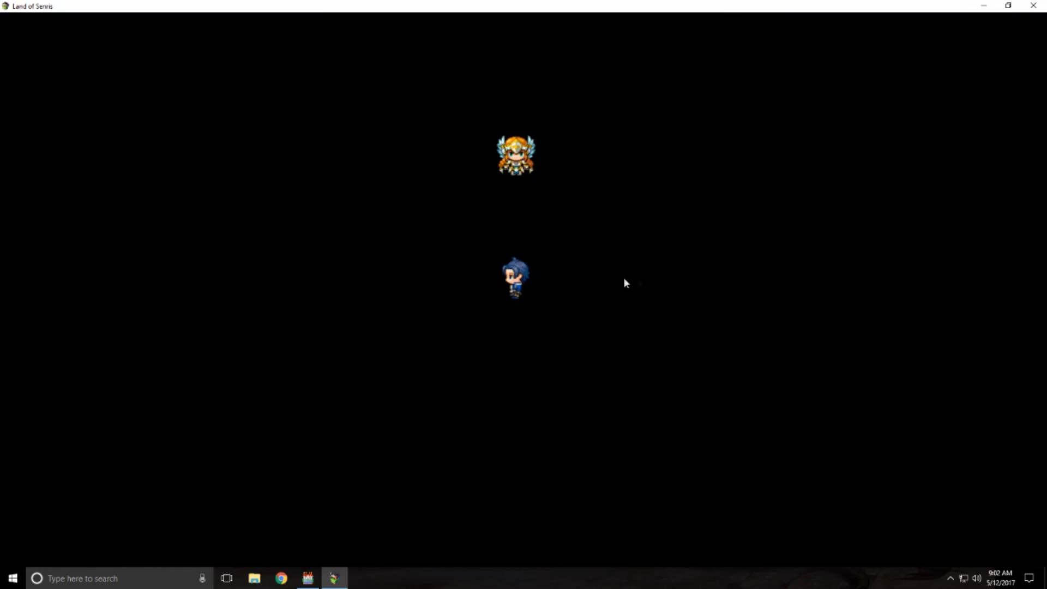
# End the playtest and inspect the event at tile 15,10 on the Character Creation map.
pyautogui.press('Up')
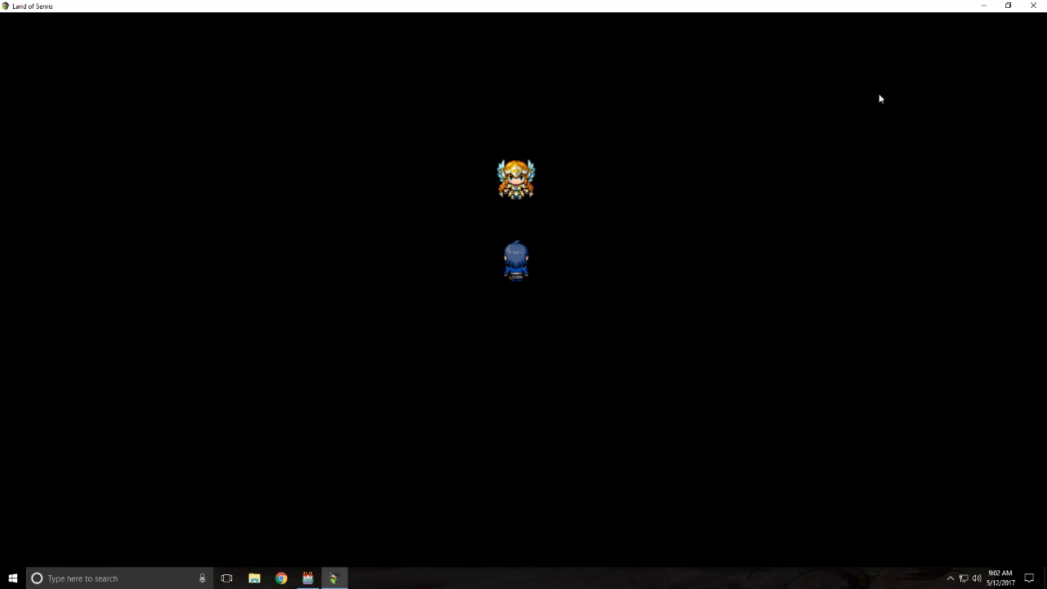
pyautogui.click(1033, 6)
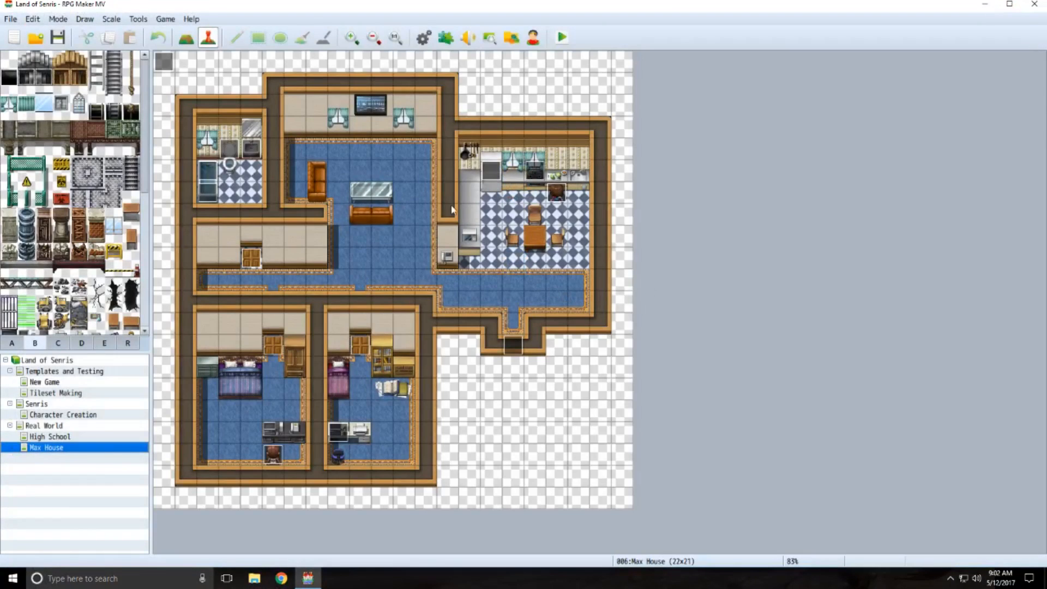
pyautogui.click(70, 416)
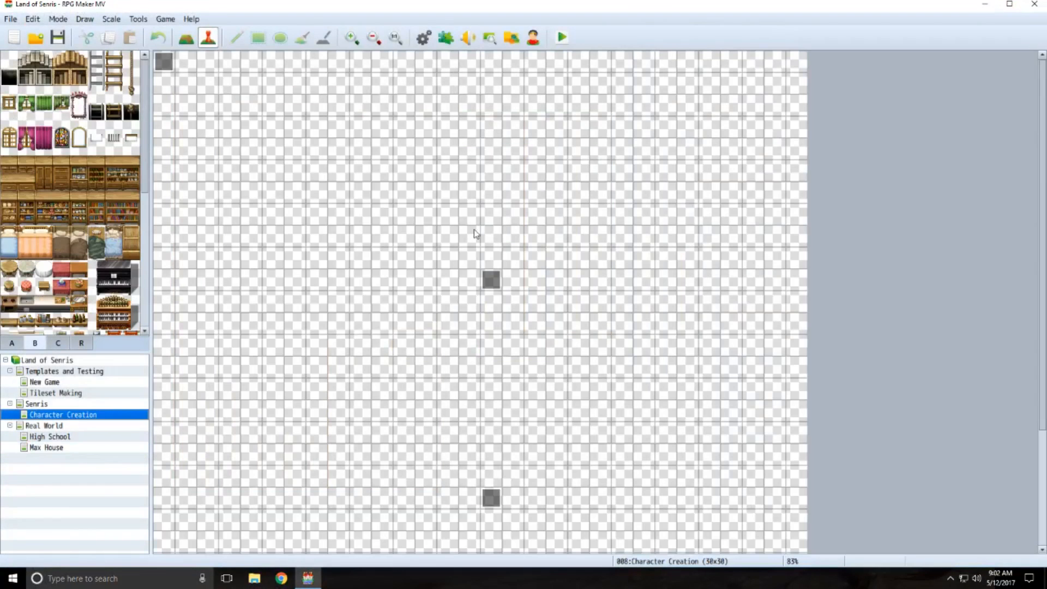
pyautogui.doubleClick(491, 280)
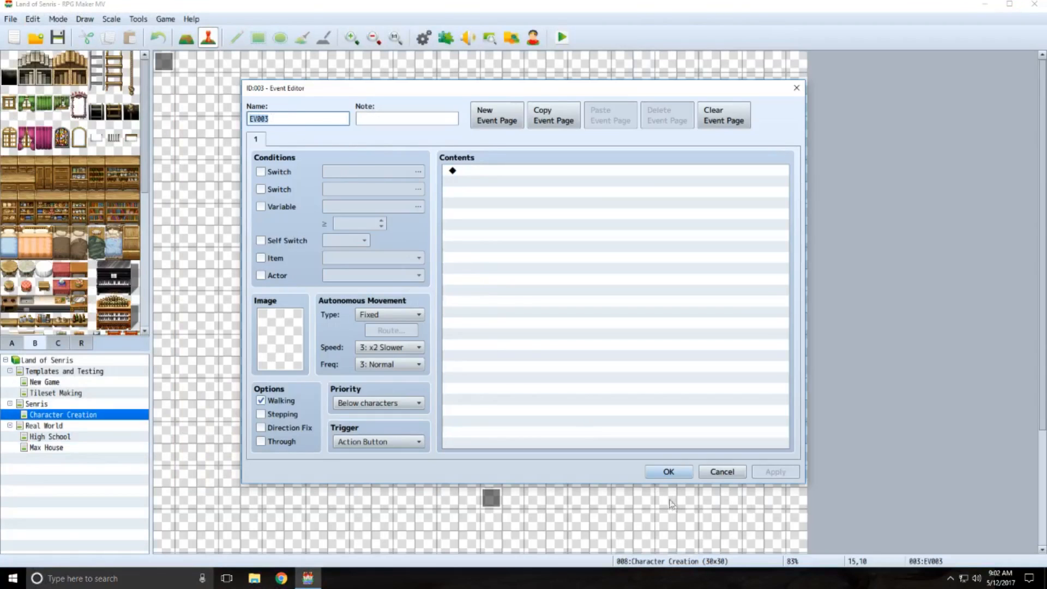
pyautogui.click(719, 472)
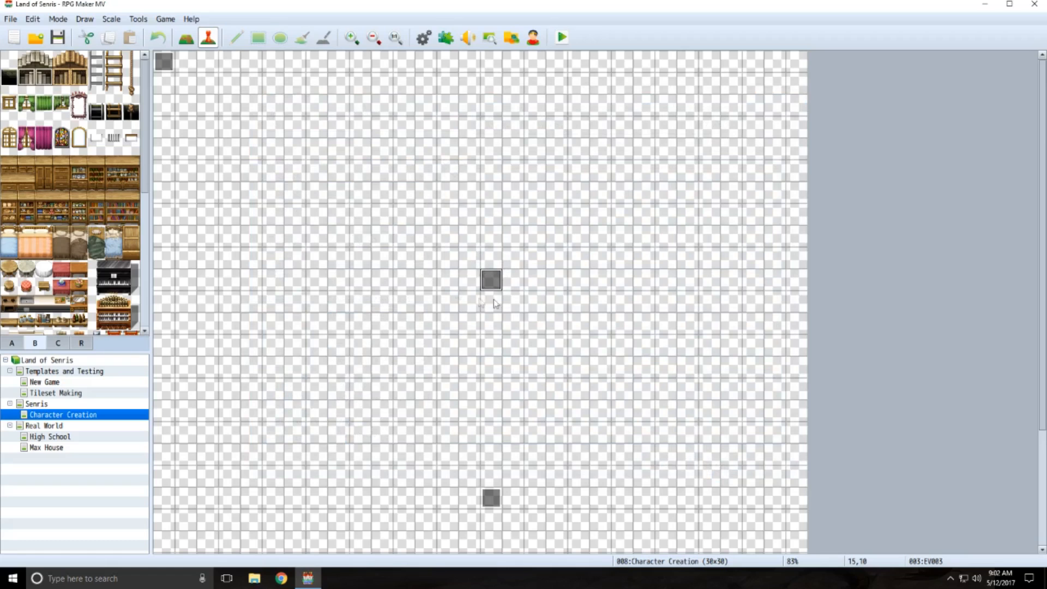
# Create an event named Gladiator on the Character Creation map and place it at tile 8,8.
pyautogui.click(314, 240)
pyautogui.doubleClick(314, 240)
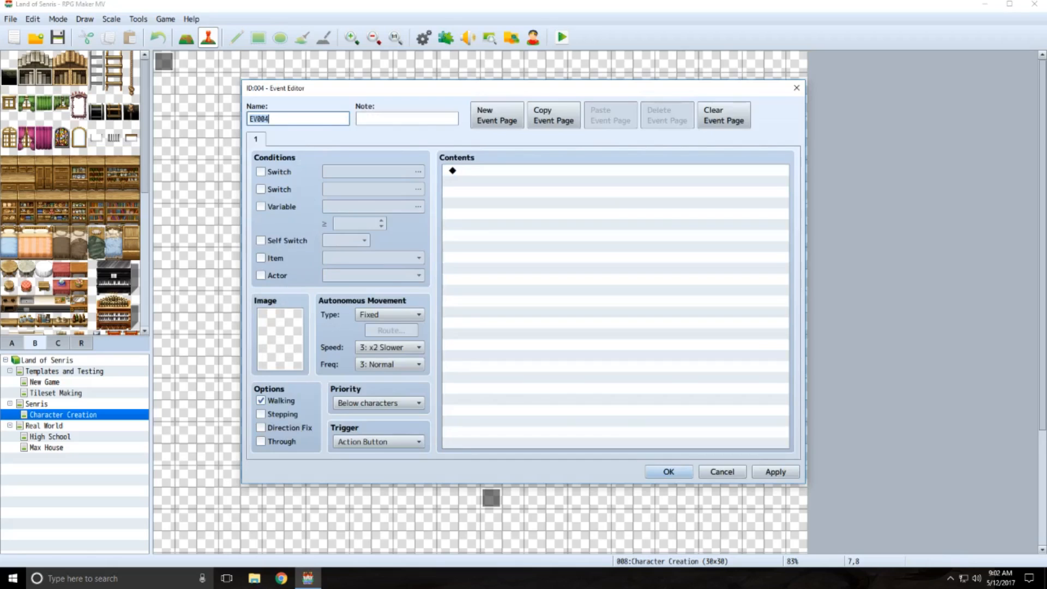
pyautogui.click(258, 576)
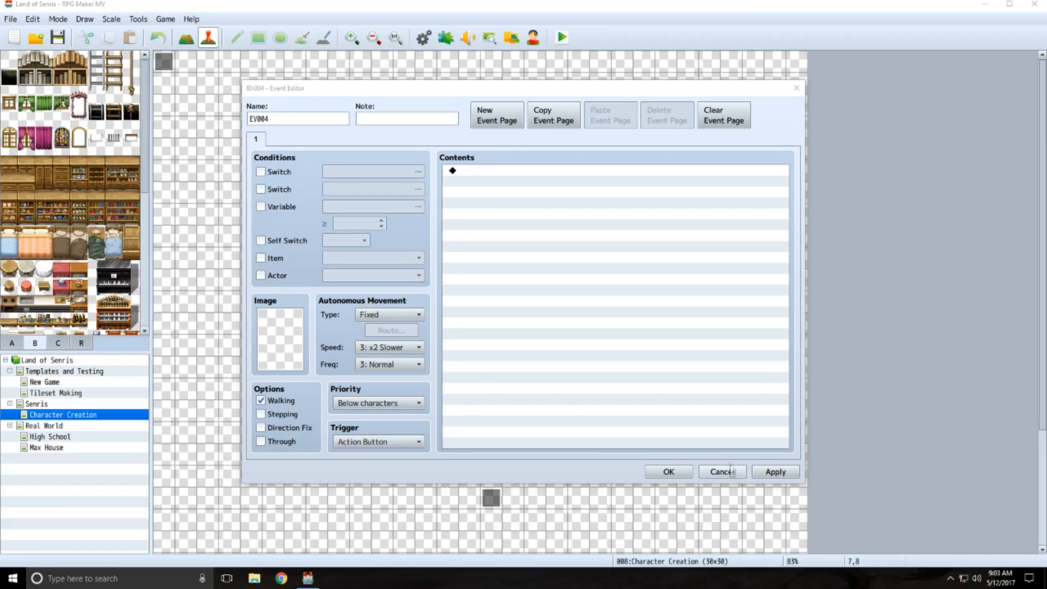
pyautogui.click(280, 121)
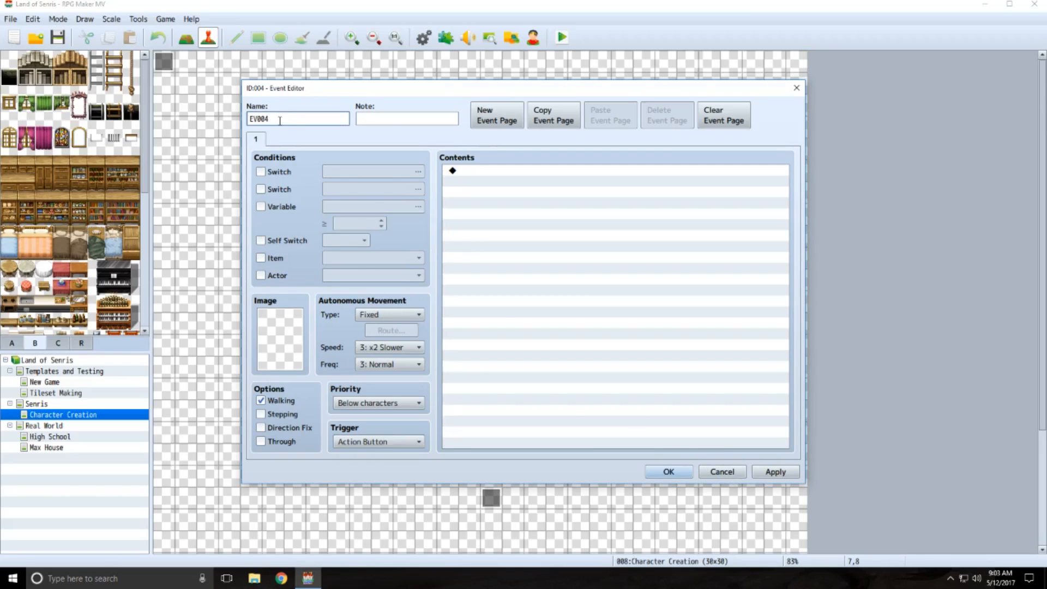
pyautogui.hotkey('ctrl', 'a')
pyautogui.press('BackSpace')
pyautogui.write('Gladito')
pyautogui.press('BackSpace')
pyautogui.press('BackSpace')
pyautogui.write('or')
pyautogui.click(655, 474)
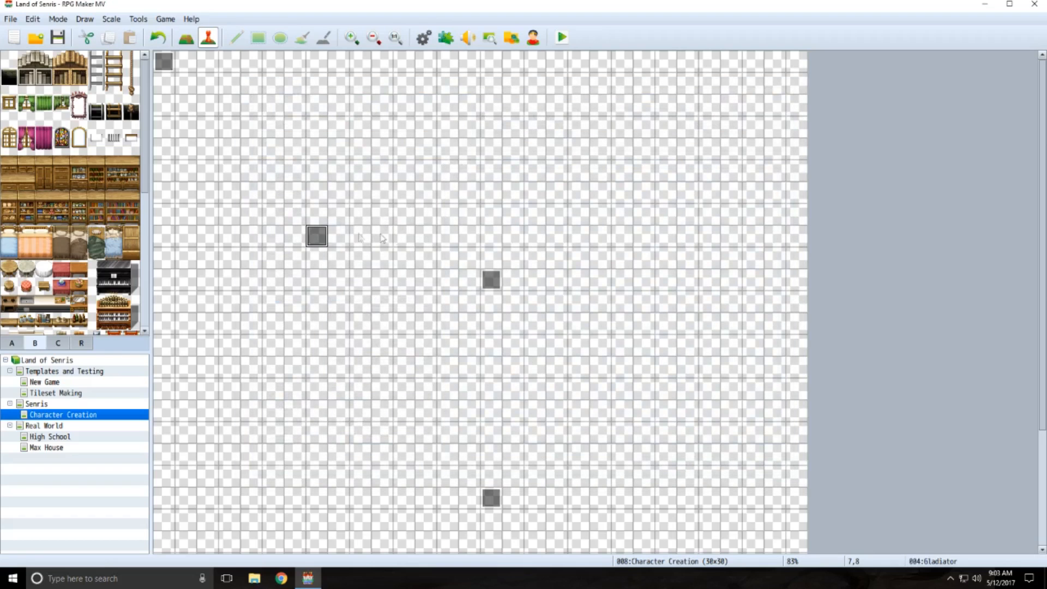
pyautogui.moveTo(331, 238); pyautogui.dragTo(342, 237)
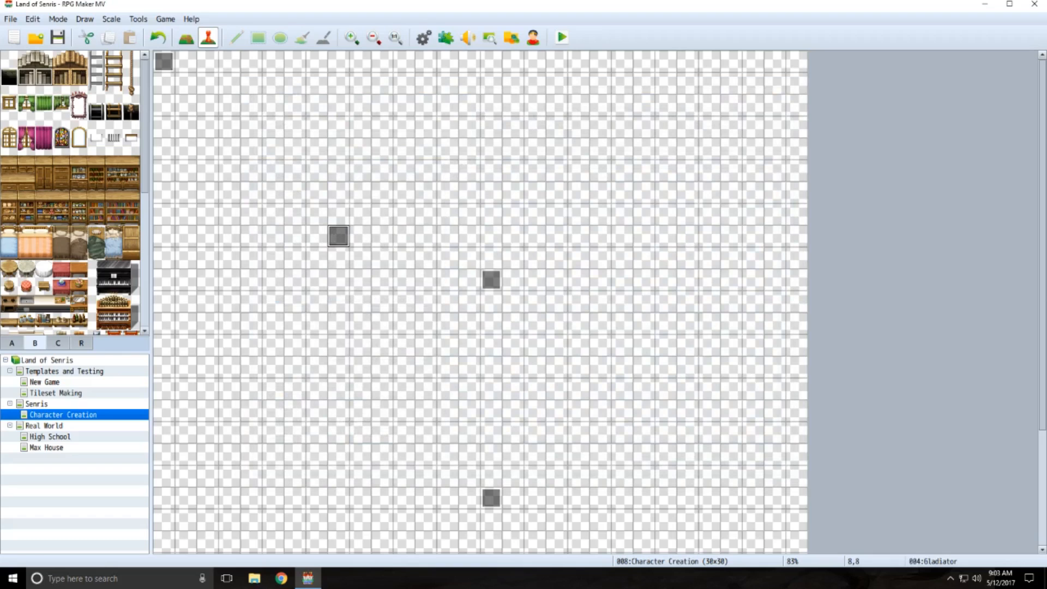
# Create an event named Mystic Knight at tile 11,8 and one named Elementalist at tile 14,8.
pyautogui.doubleClick(401, 240)
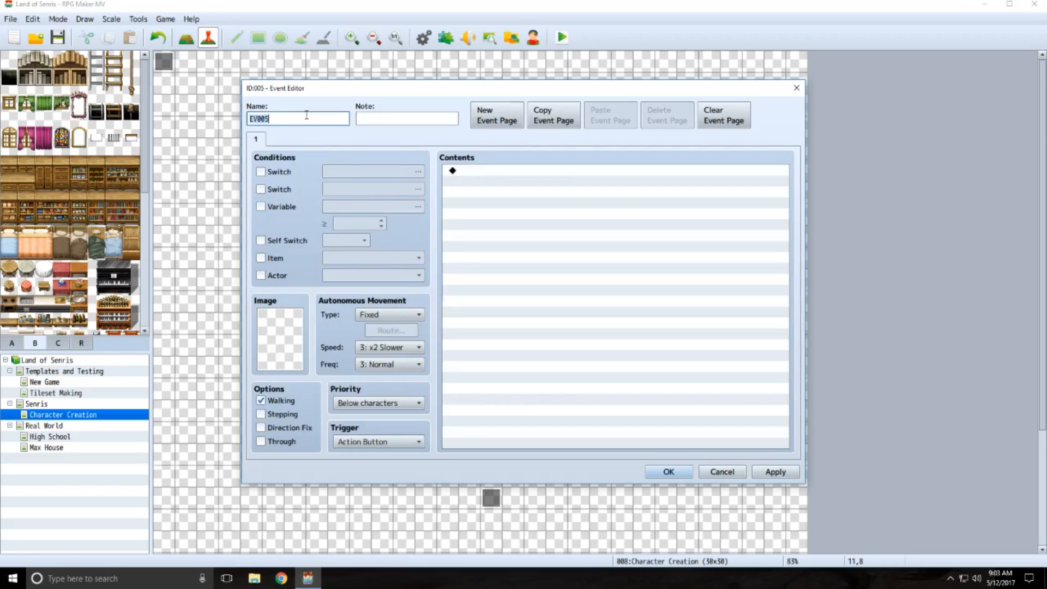
pyautogui.write('Mystic Knight')
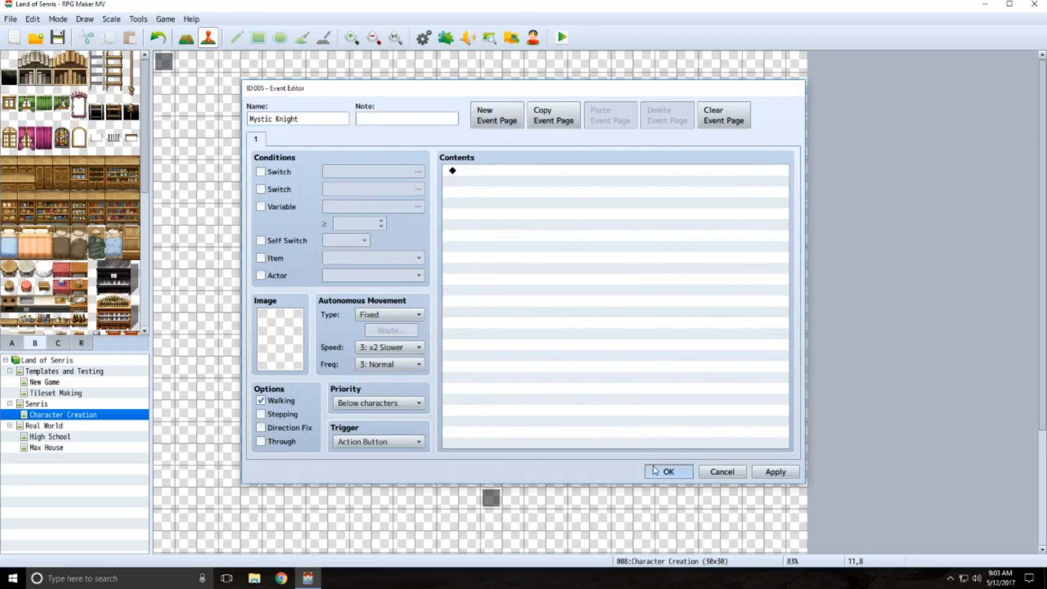
pyautogui.click(654, 470)
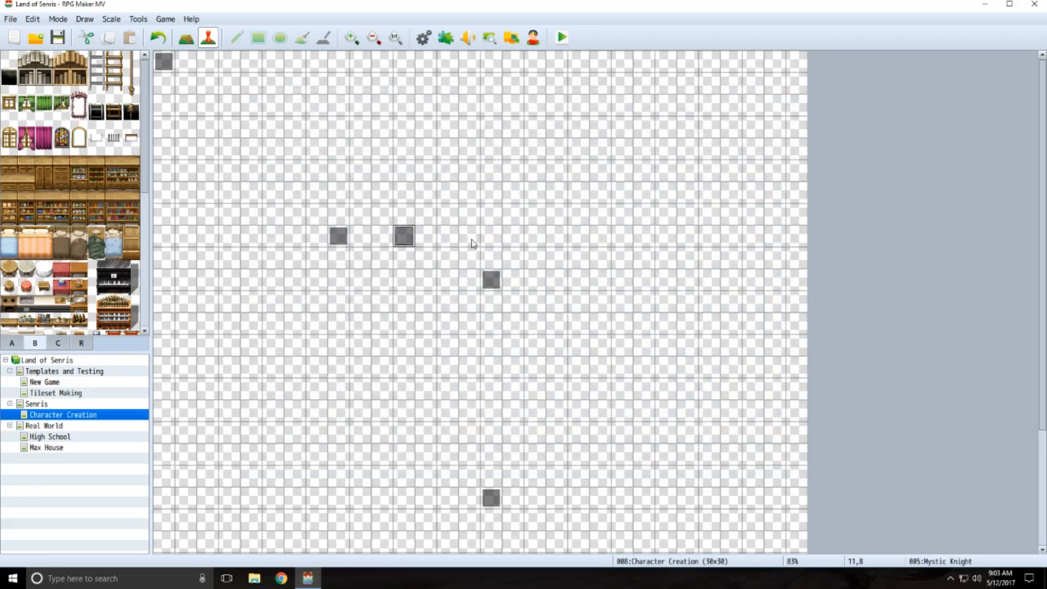
pyautogui.doubleClick(473, 244)
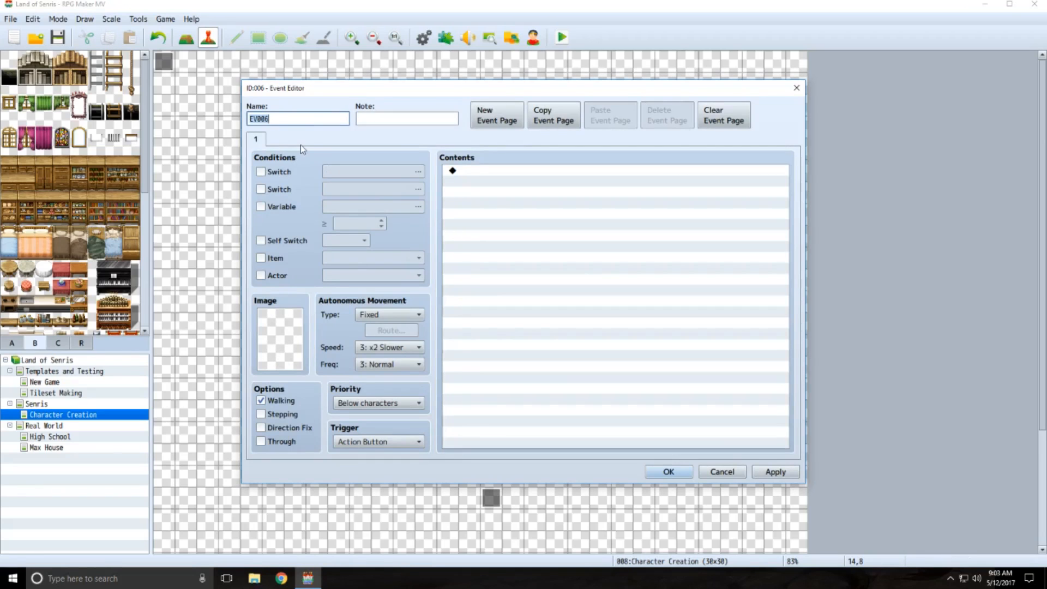
pyautogui.write('Elementalist')
pyautogui.click(669, 472)
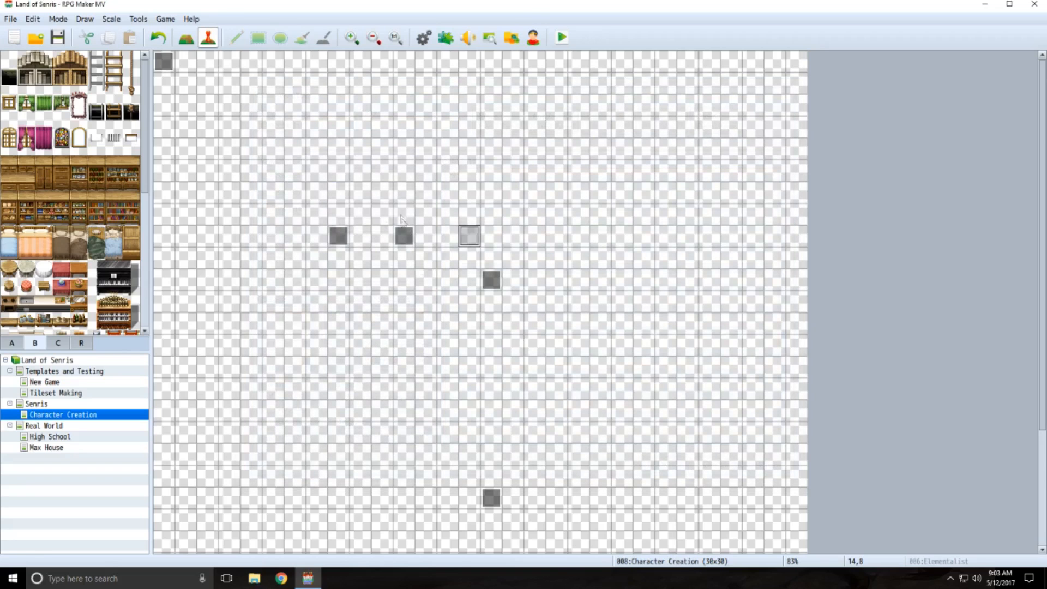
# Create an event named Hunter at tile 17,8 and one named Warden at tile 20,8.
pyautogui.doubleClick(539, 242)
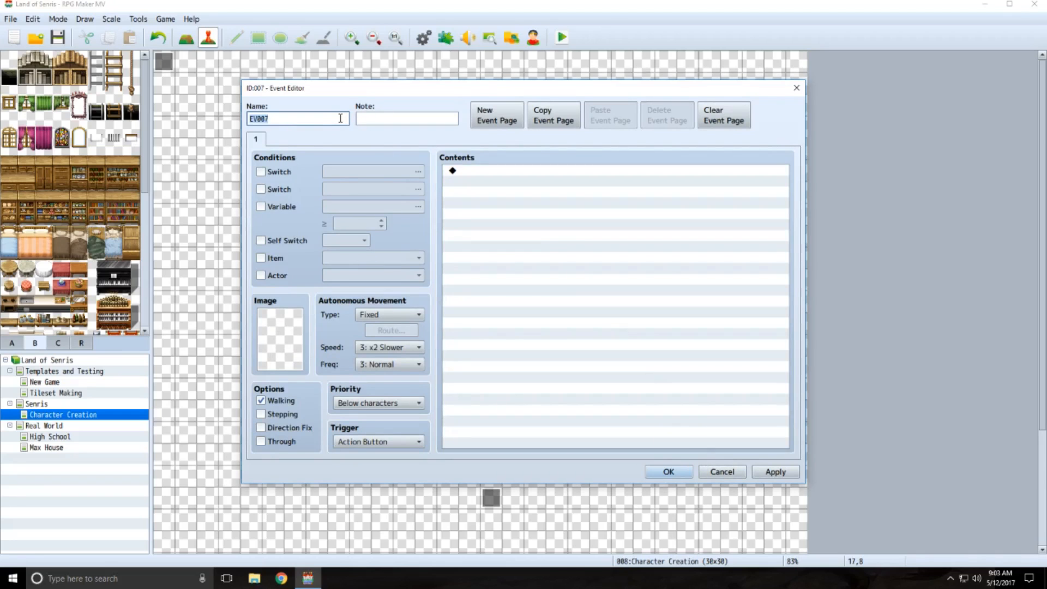
pyautogui.write('Hunter')
pyautogui.click(668, 471)
pyautogui.doubleClick(600, 234)
pyautogui.write('Warden')
pyautogui.click(668, 472)
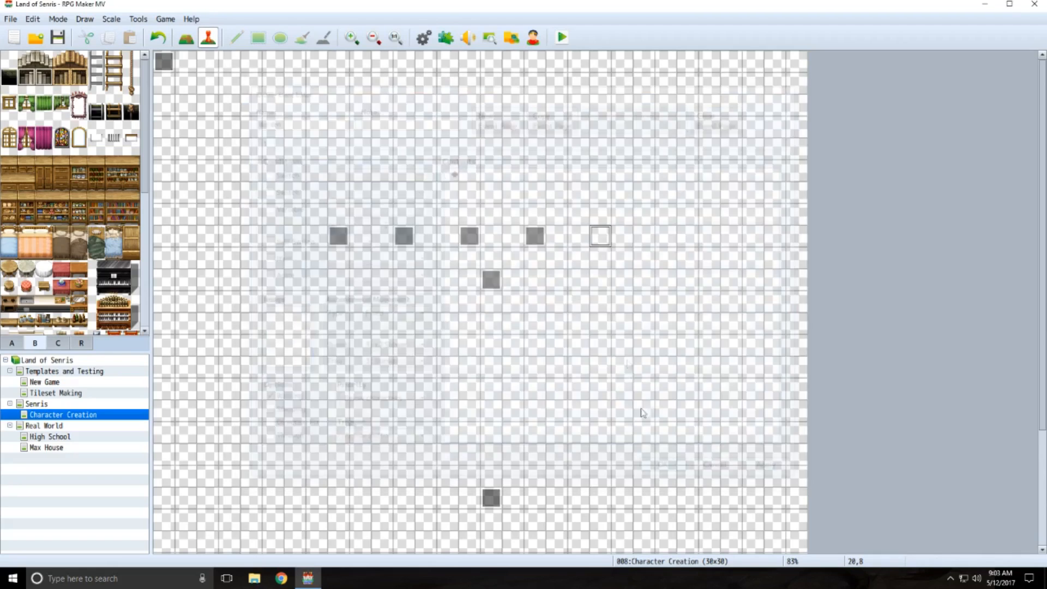
# Create an event named Cleric at tile 23,8 and shift the Elementalist, Mystic Knight and Gladiator events one tile left.
pyautogui.doubleClick(666, 234)
pyautogui.write('C')
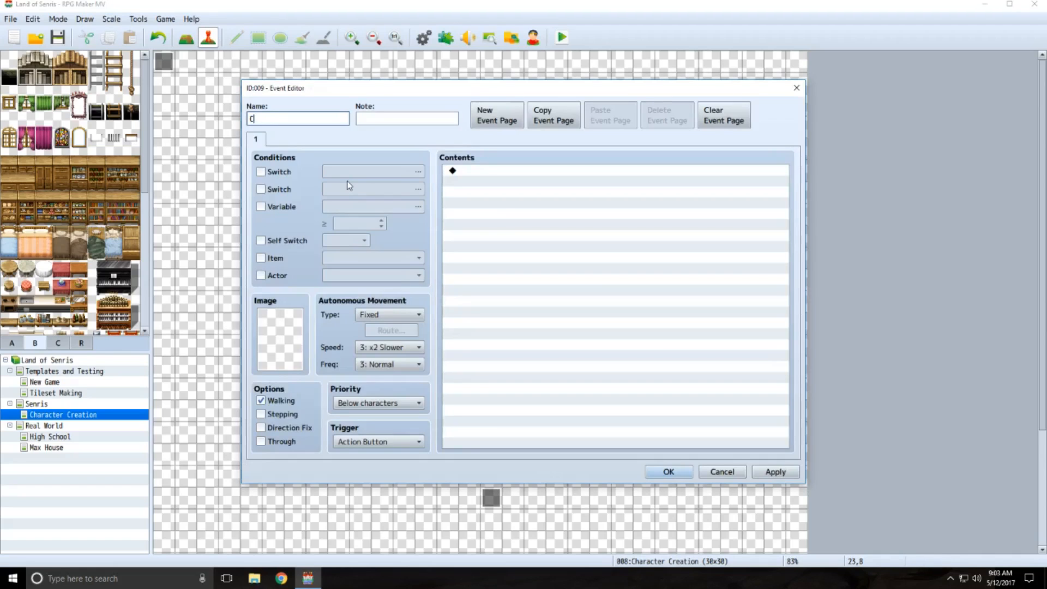
pyautogui.write('leric')
pyautogui.click(668, 471)
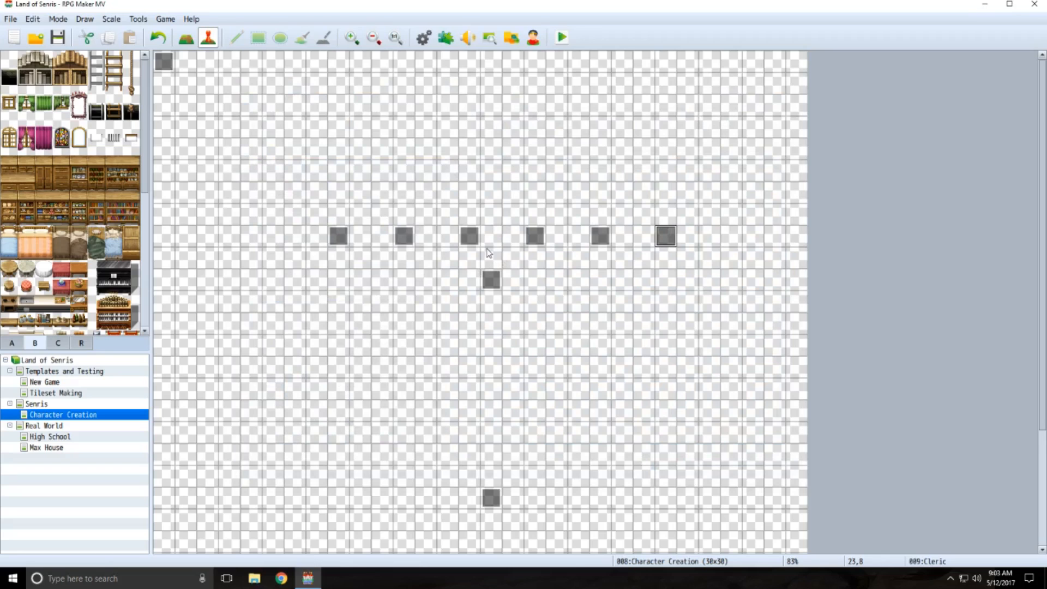
pyautogui.moveTo(468, 236); pyautogui.dragTo(327, 256)
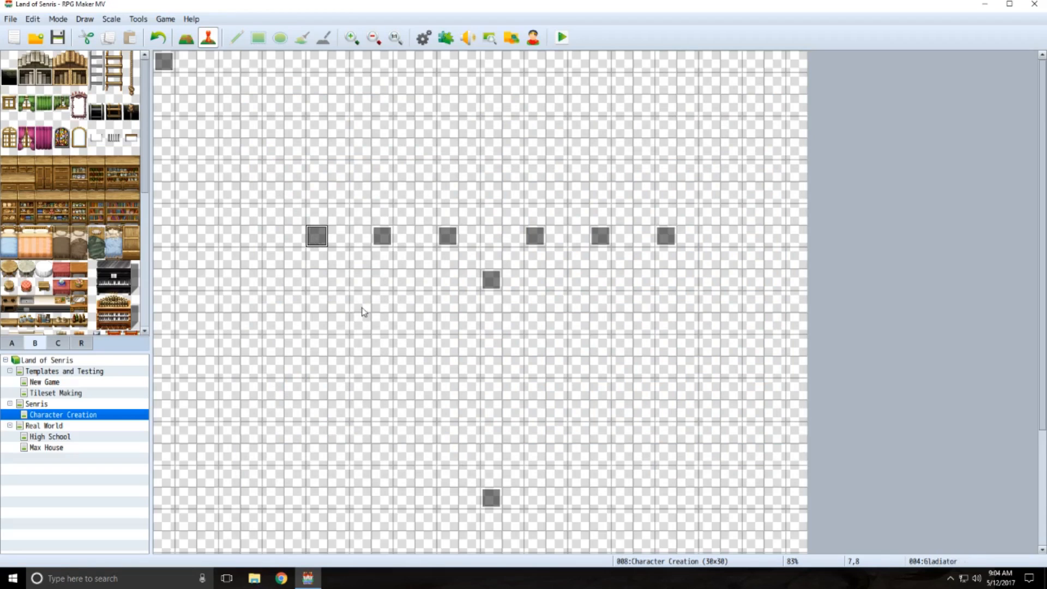
# Insert a Tint Screen command of (255,255,255,0) over 120 frames with wait before Erase Event in the autorun event EV001.
pyautogui.doubleClick(165, 61)
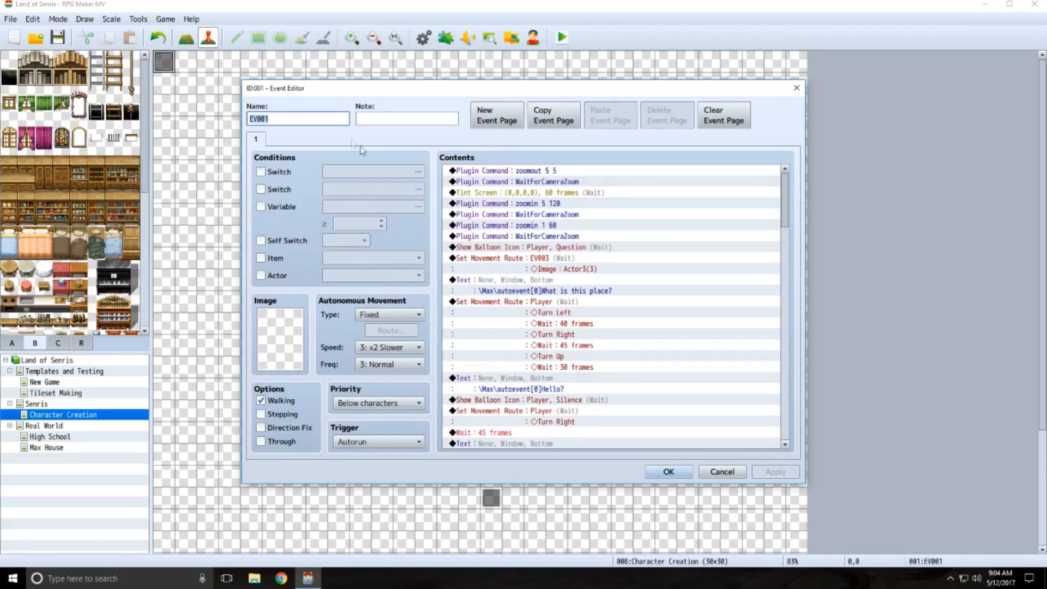
pyautogui.moveTo(785, 188); pyautogui.dragTo(786, 409)
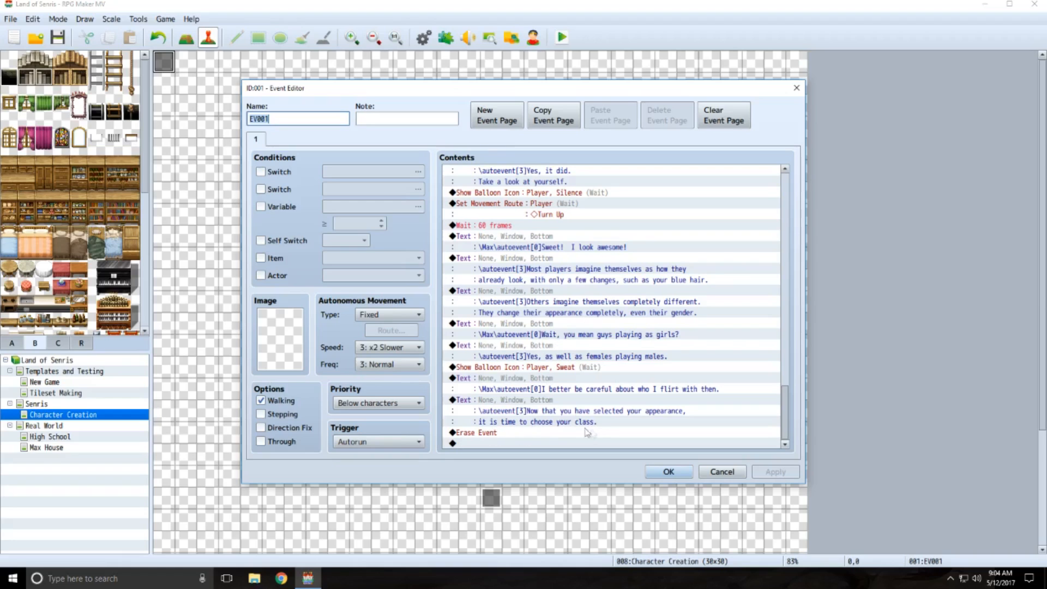
pyautogui.doubleClick(537, 434)
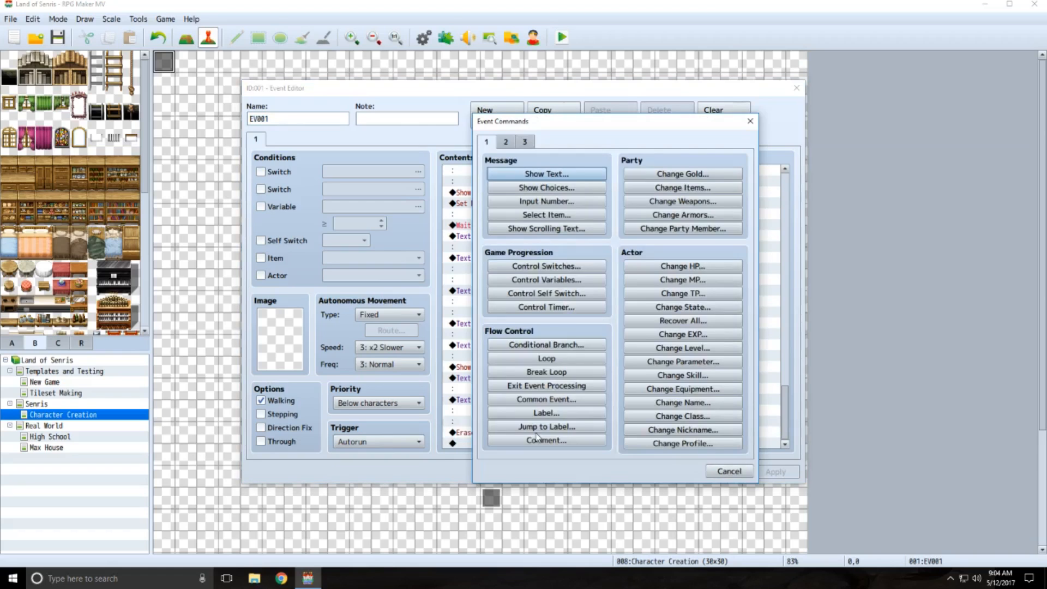
pyautogui.click(504, 142)
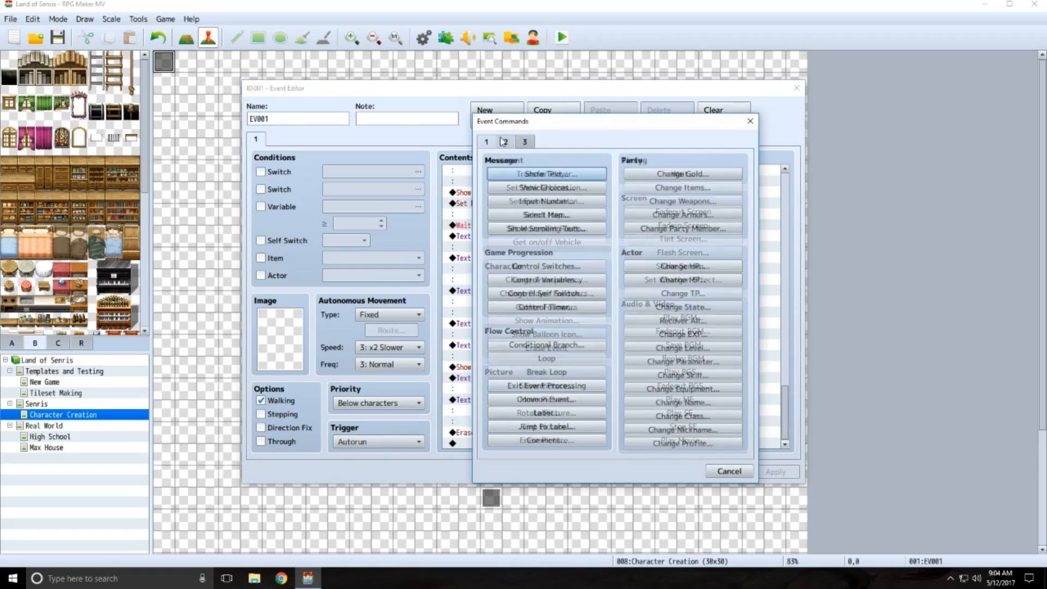
pyautogui.click(668, 240)
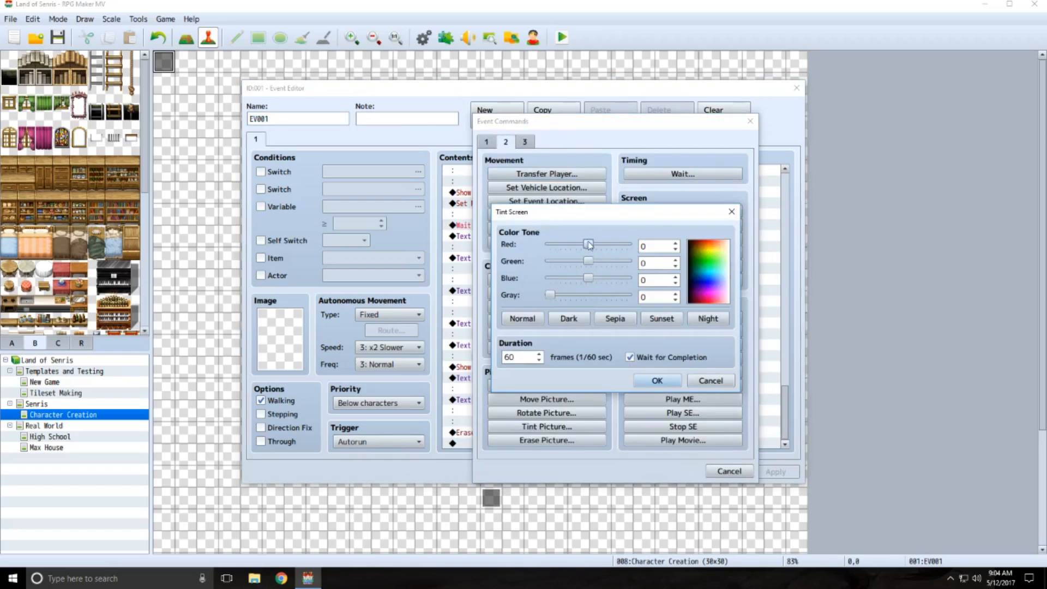
pyautogui.moveTo(589, 245); pyautogui.dragTo(650, 282)
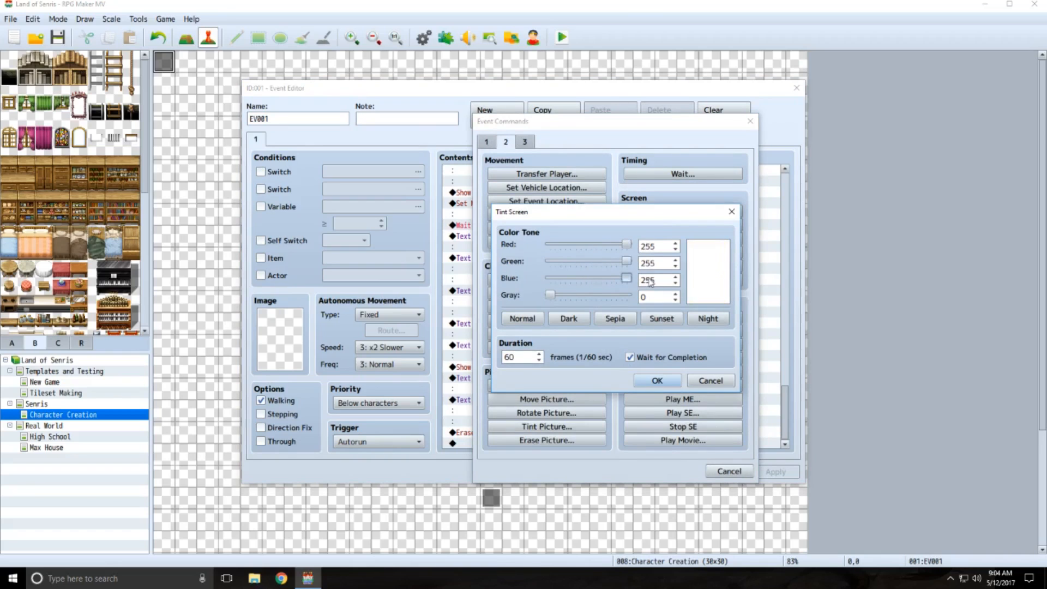
pyautogui.doubleClick(529, 357)
pyautogui.click(657, 381)
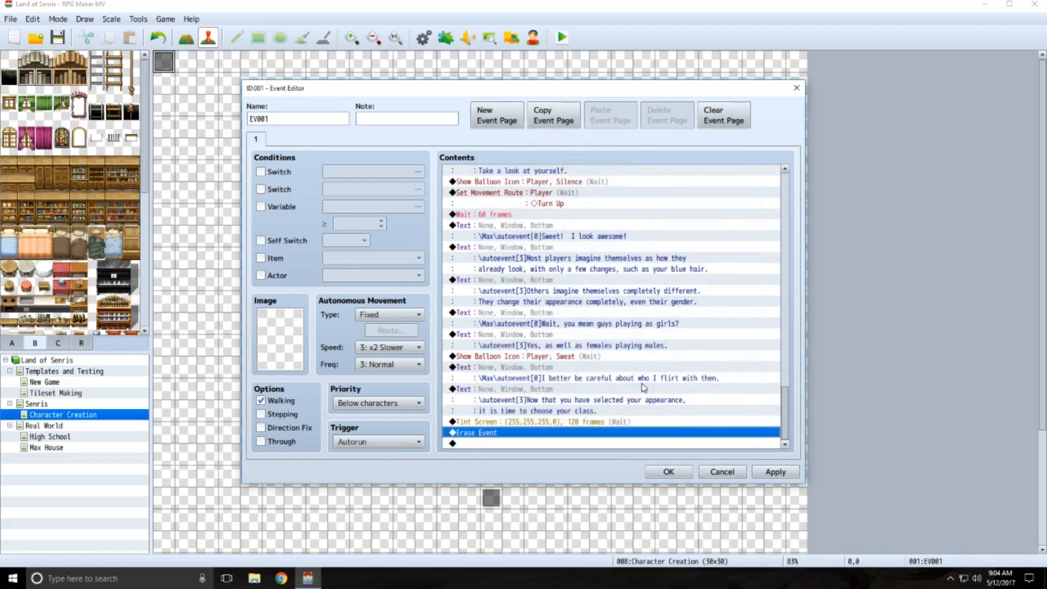
# Start a Set Movement Route command for the Gladiator event before Erase Event and open the image selection for a Change Image command.
pyautogui.doubleClick(519, 434)
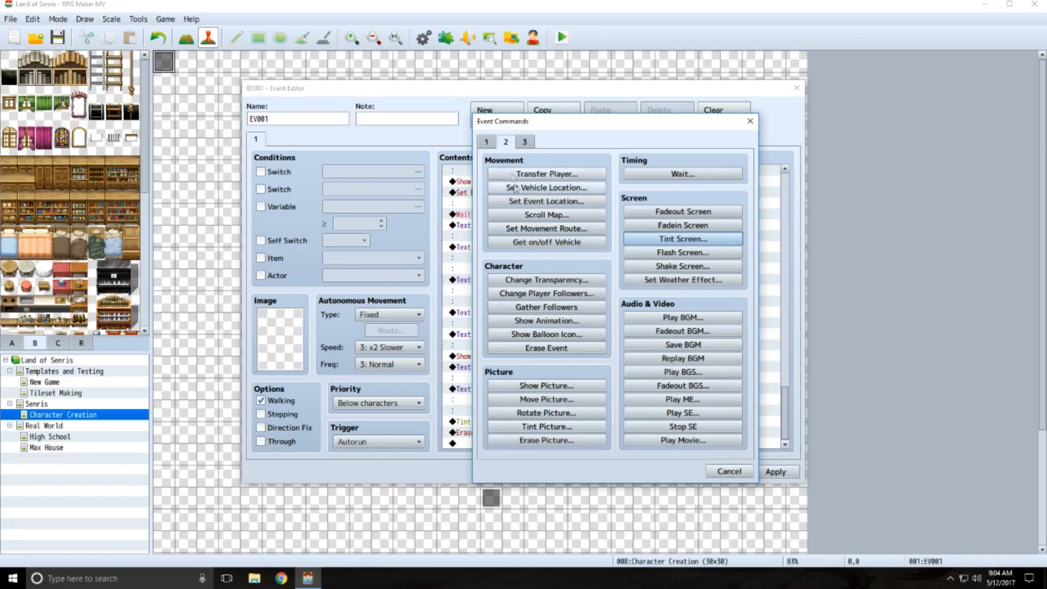
pyautogui.click(541, 229)
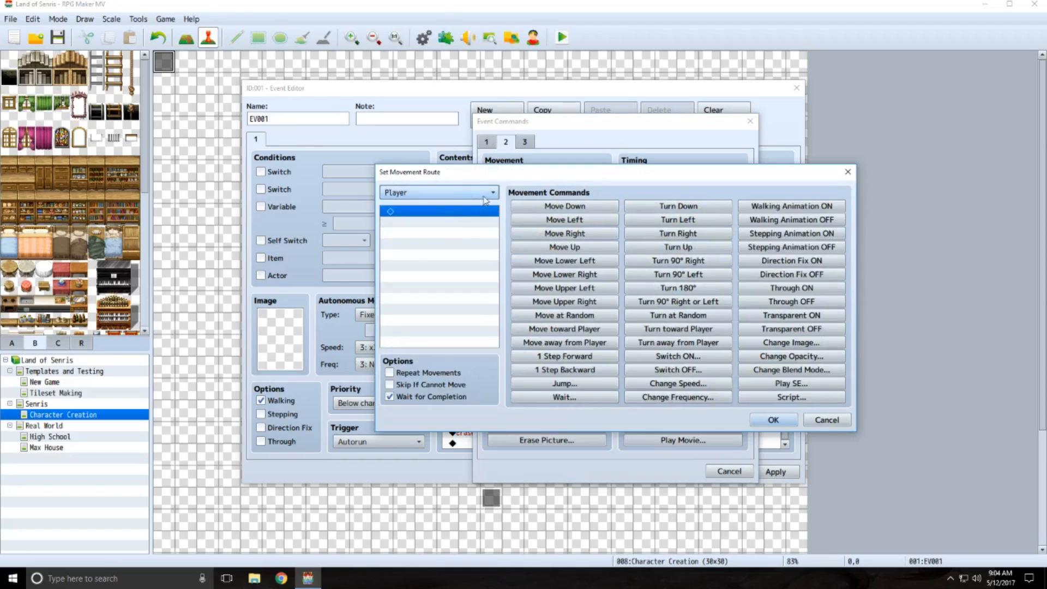
pyautogui.click(446, 194)
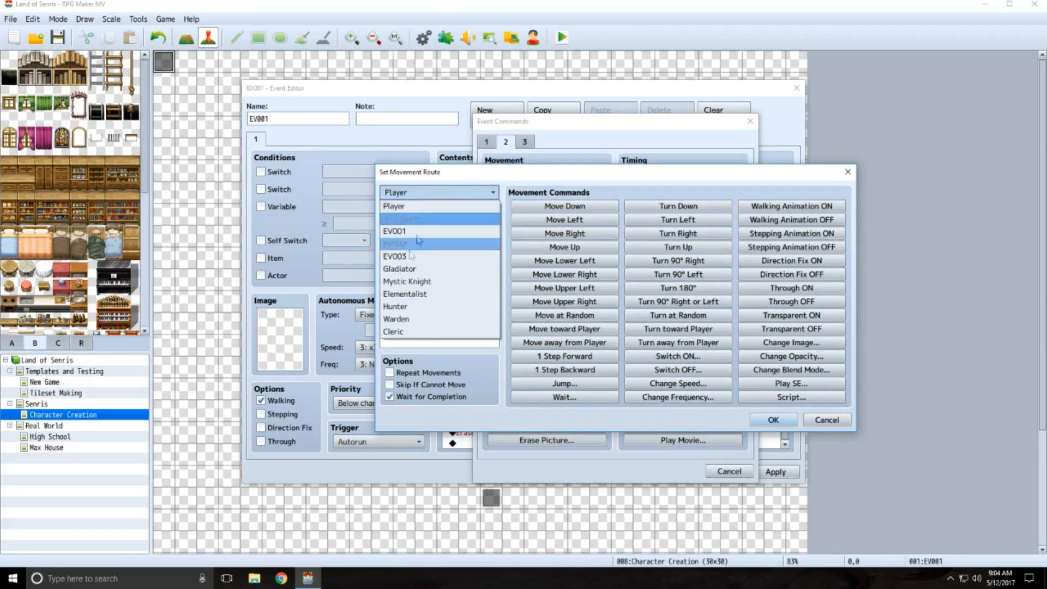
pyautogui.click(412, 269)
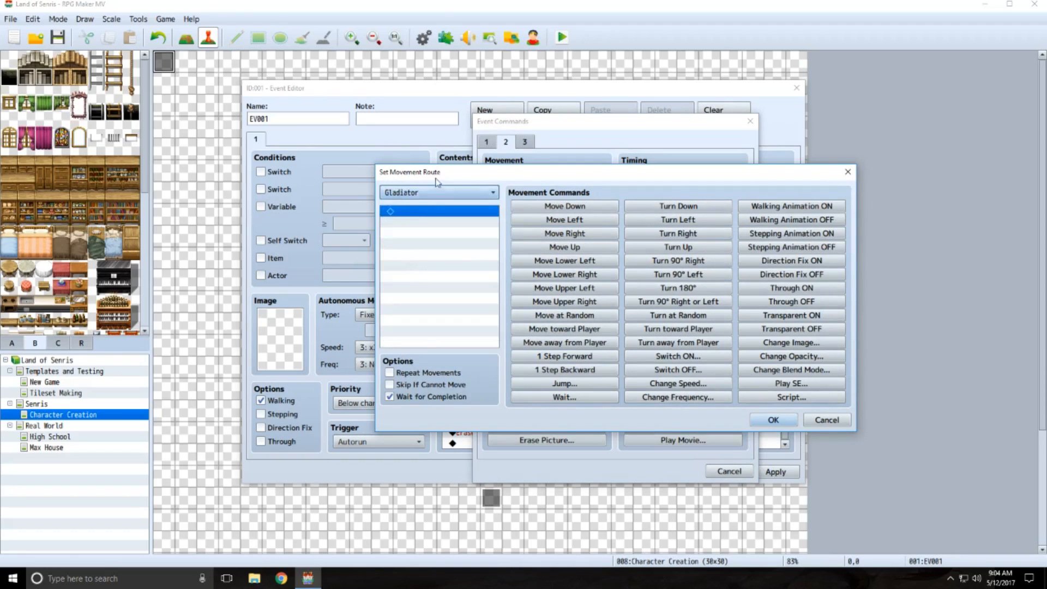
pyautogui.click(774, 343)
pyautogui.doubleClick(600, 300)
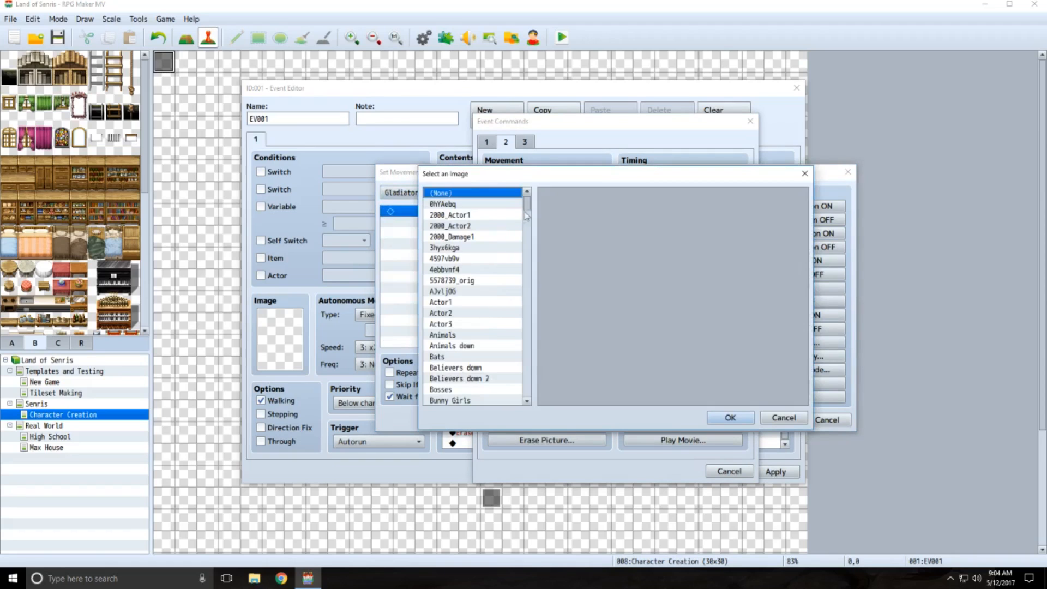
# Compare the Actor1, Actor2 and Actor3 character sheets to find suitable sprites for the class events.
pyautogui.click(451, 205)
pyautogui.scroll(-1, 463, 240)
pyautogui.scroll(-2, 462, 247)
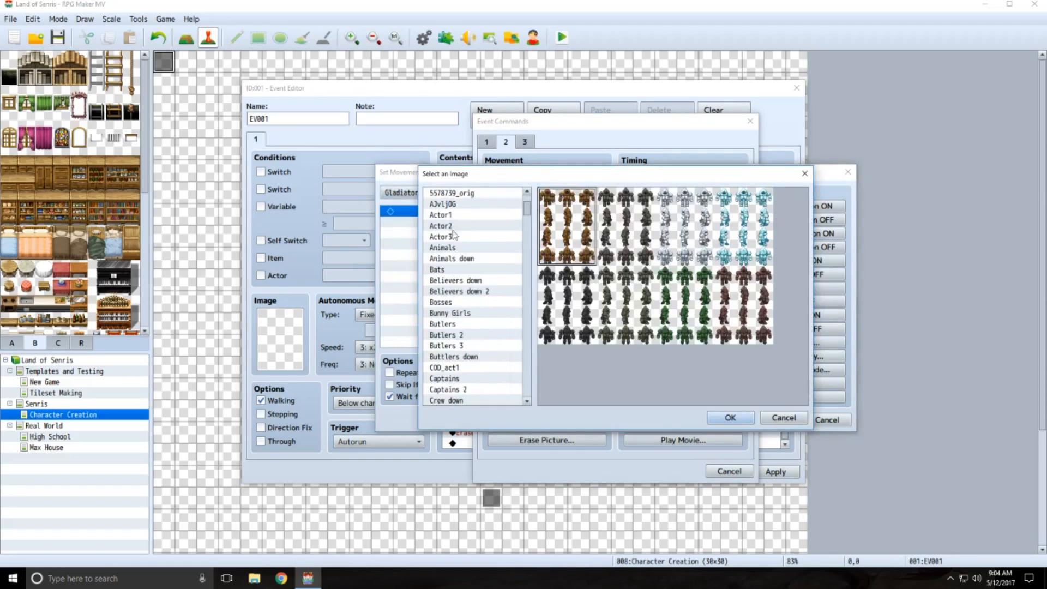
pyautogui.click(451, 215)
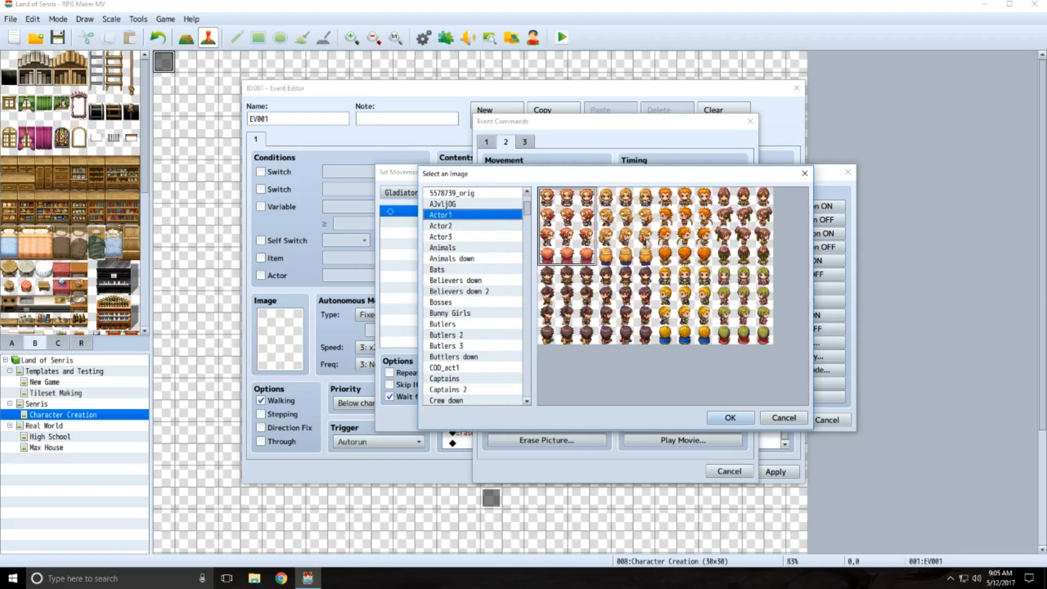
pyautogui.click(445, 225)
pyautogui.click(480, 238)
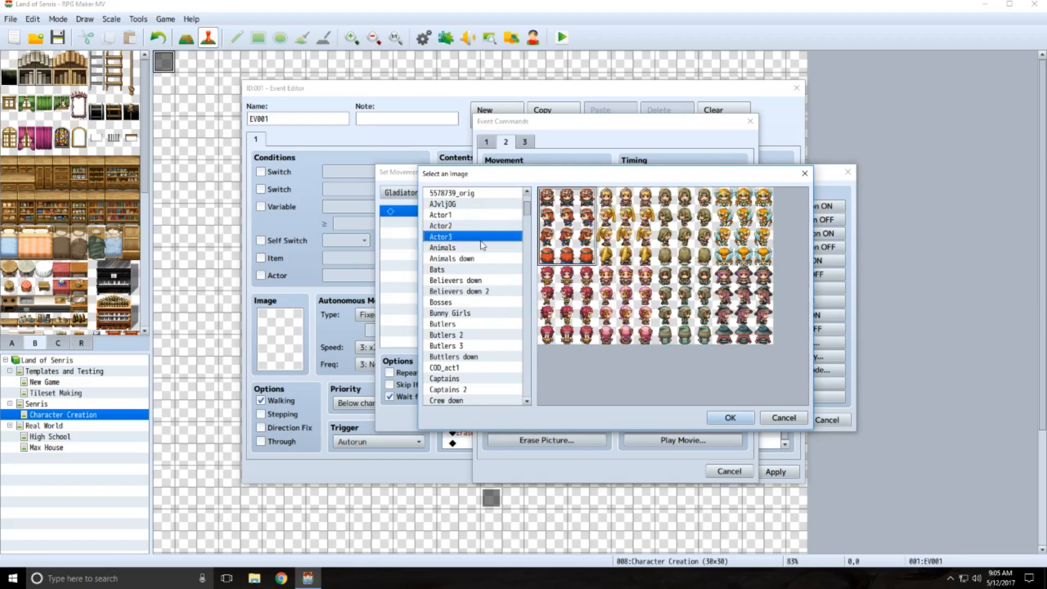
pyautogui.click(483, 247)
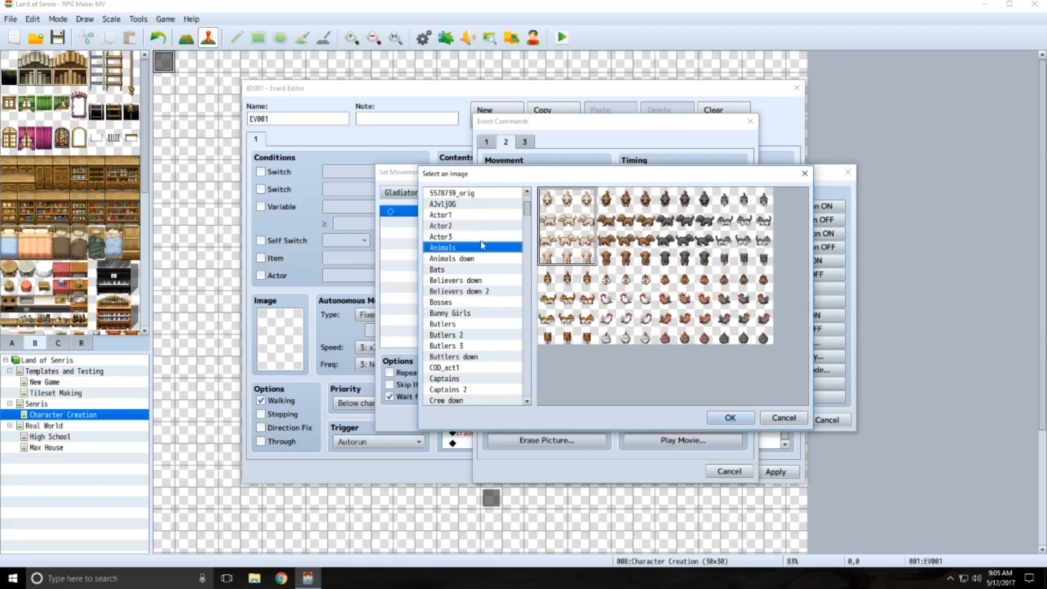
pyautogui.press('Up')
pyautogui.press('Up')
pyautogui.press('Up')
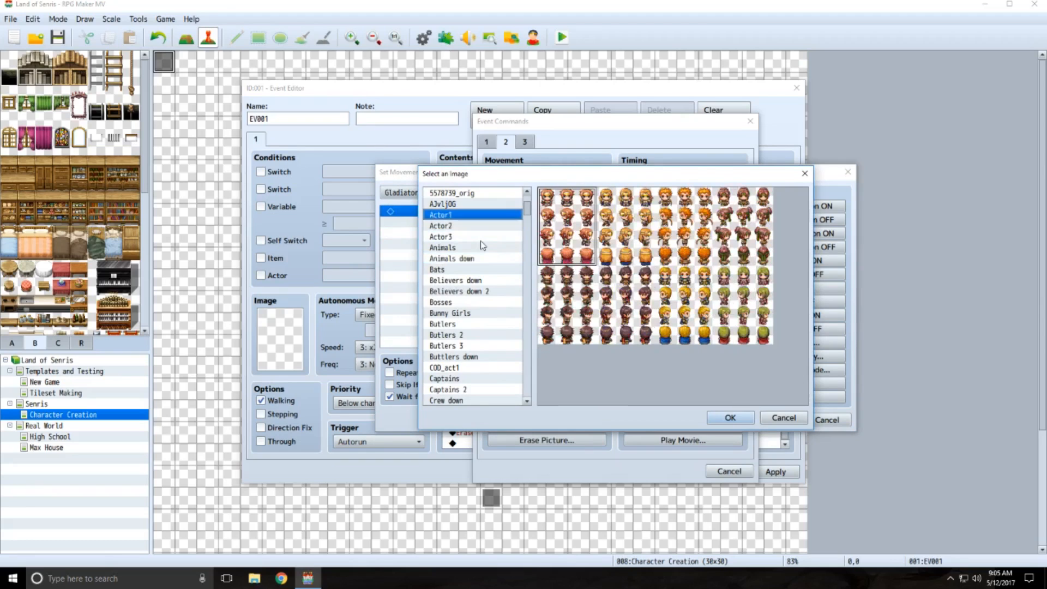
pyautogui.press('Down')
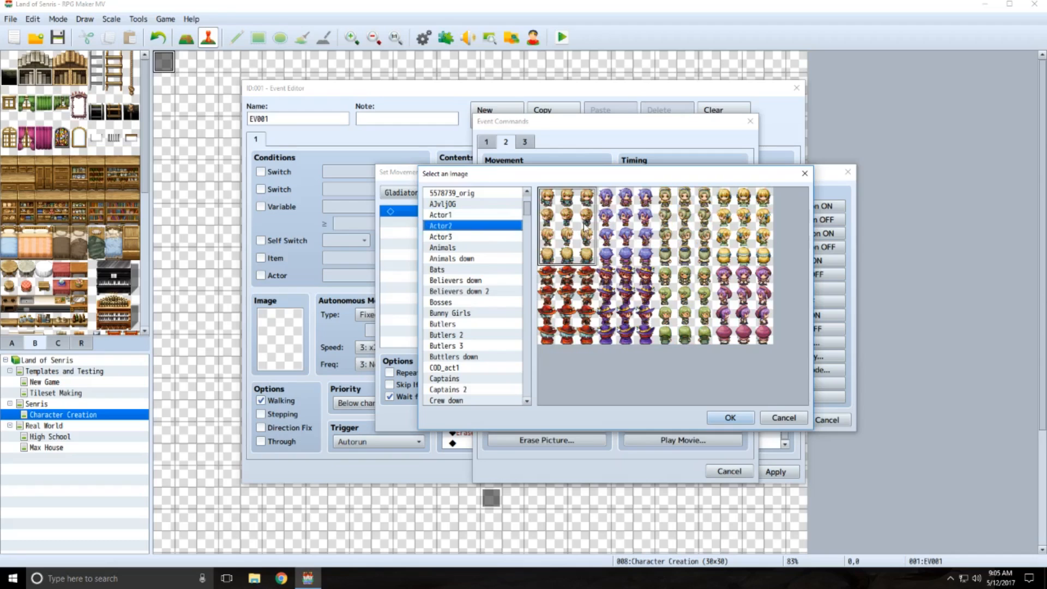
pyautogui.click(448, 216)
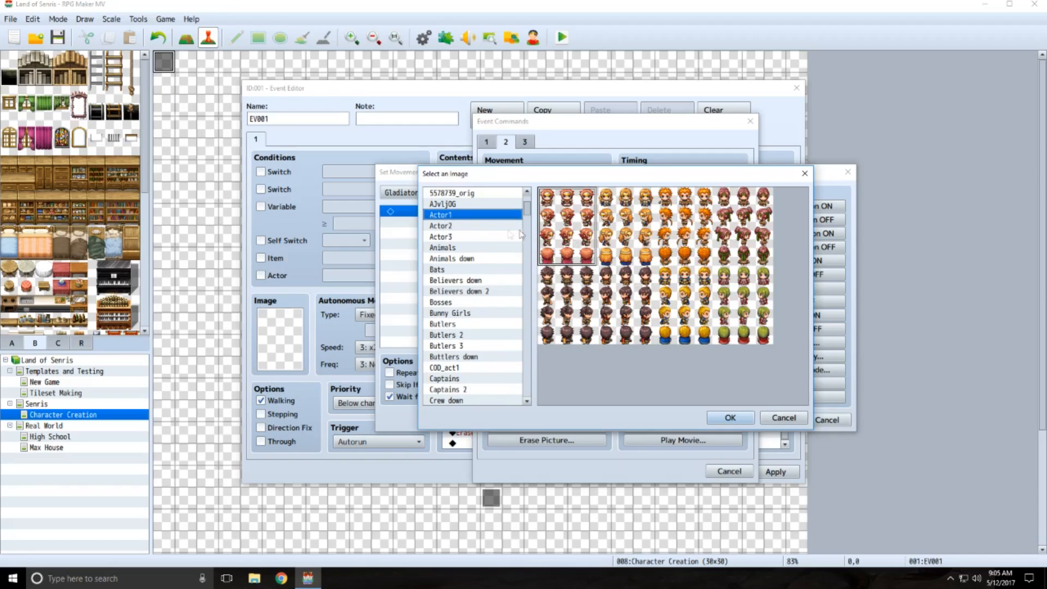
pyautogui.click(457, 228)
pyautogui.click(454, 239)
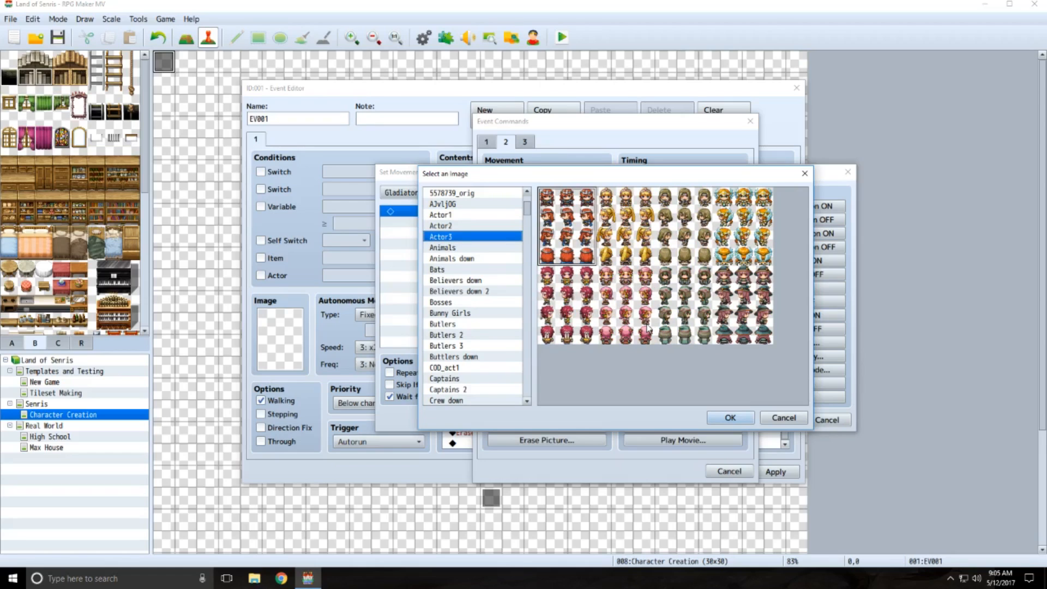
pyautogui.click(453, 229)
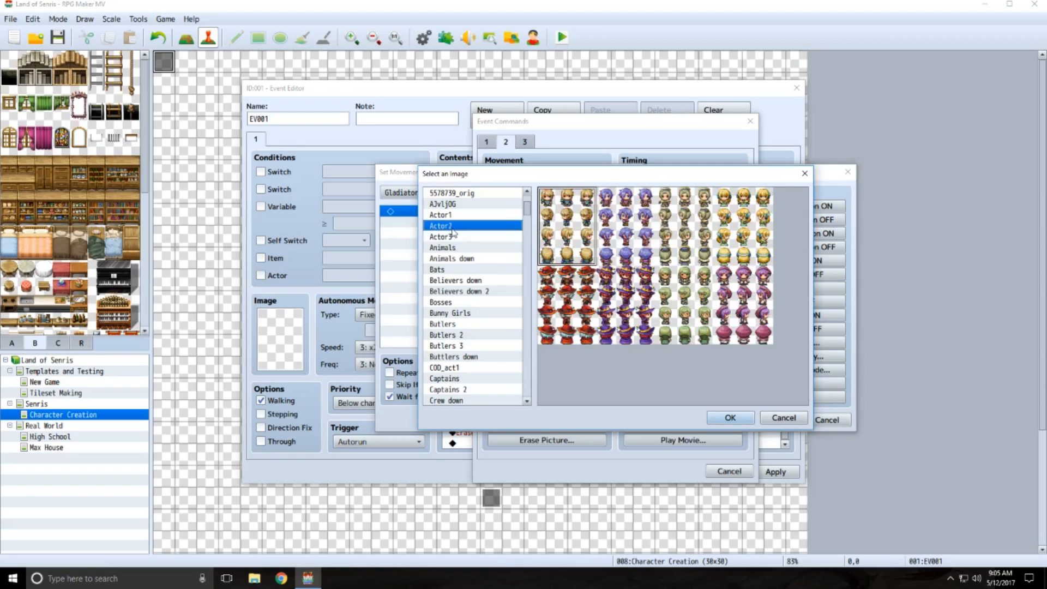
pyautogui.click(453, 233)
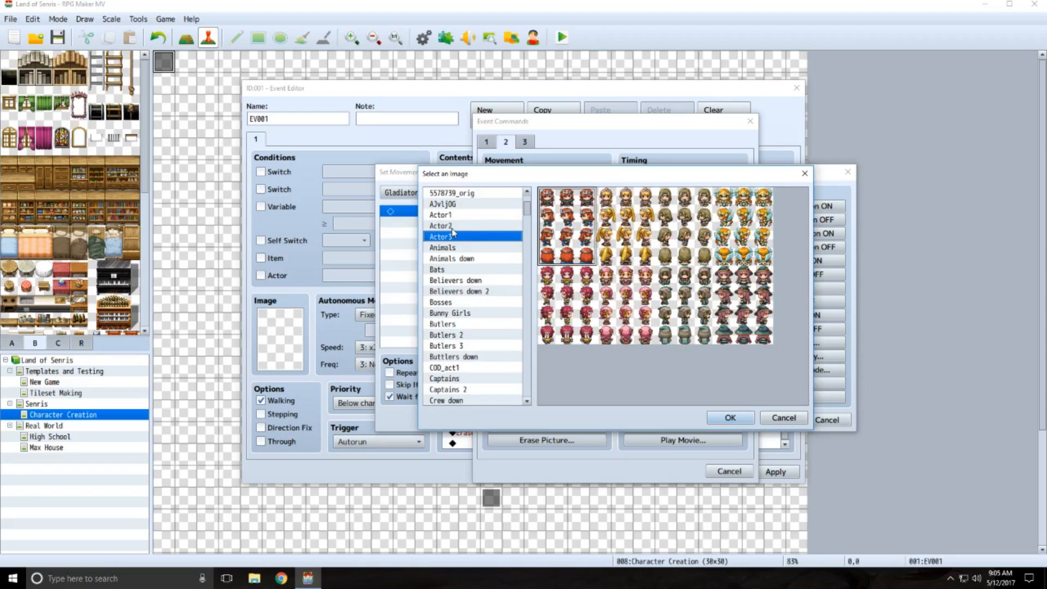
pyautogui.click(453, 230)
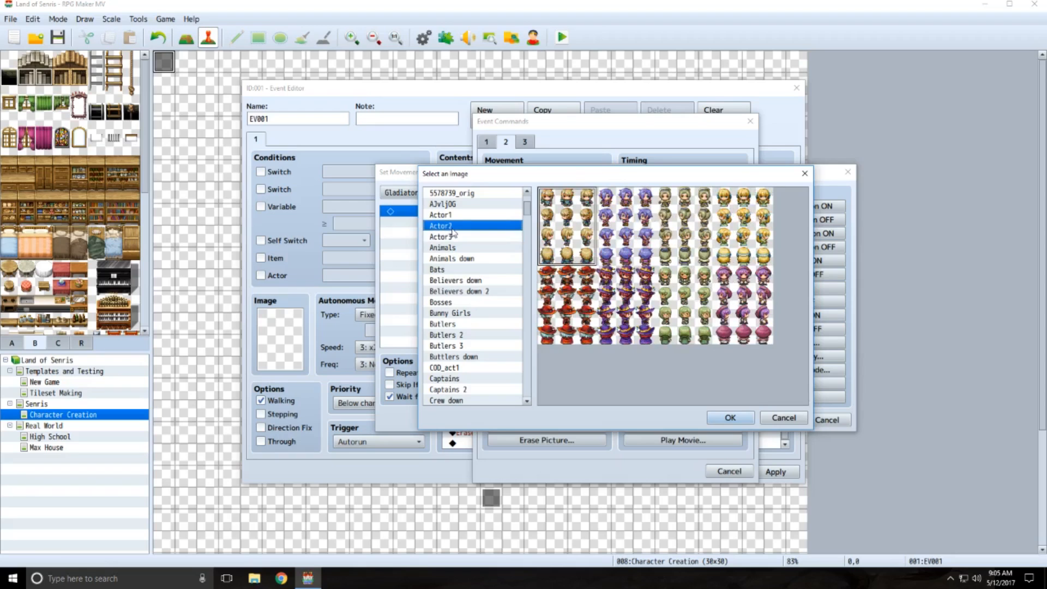
pyautogui.click(453, 234)
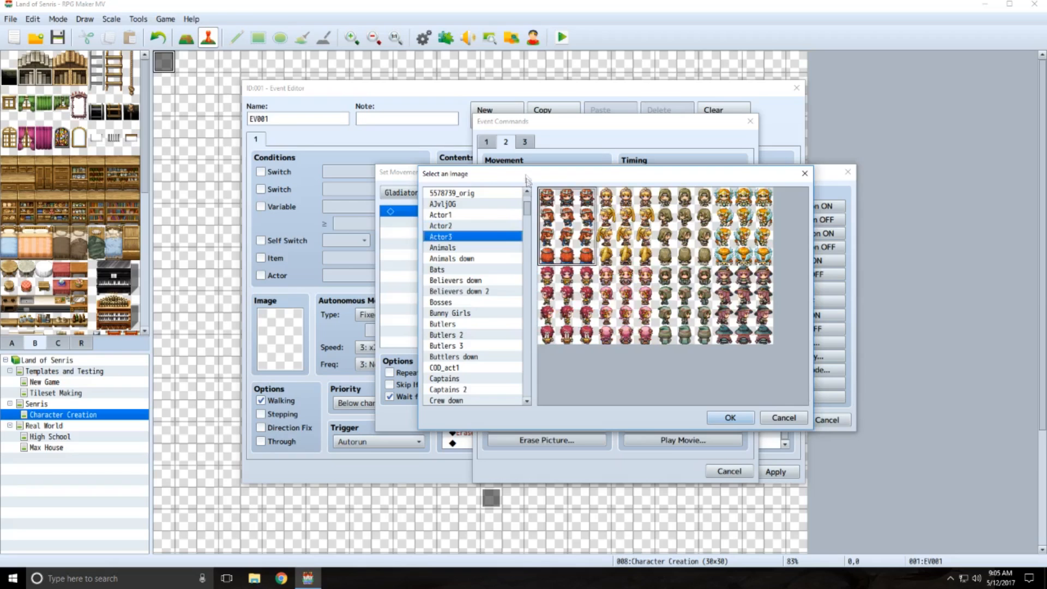
# Choose the first character of Actor2 as Gladiator's new image and add the movement route to the event.
pyautogui.press('Up')
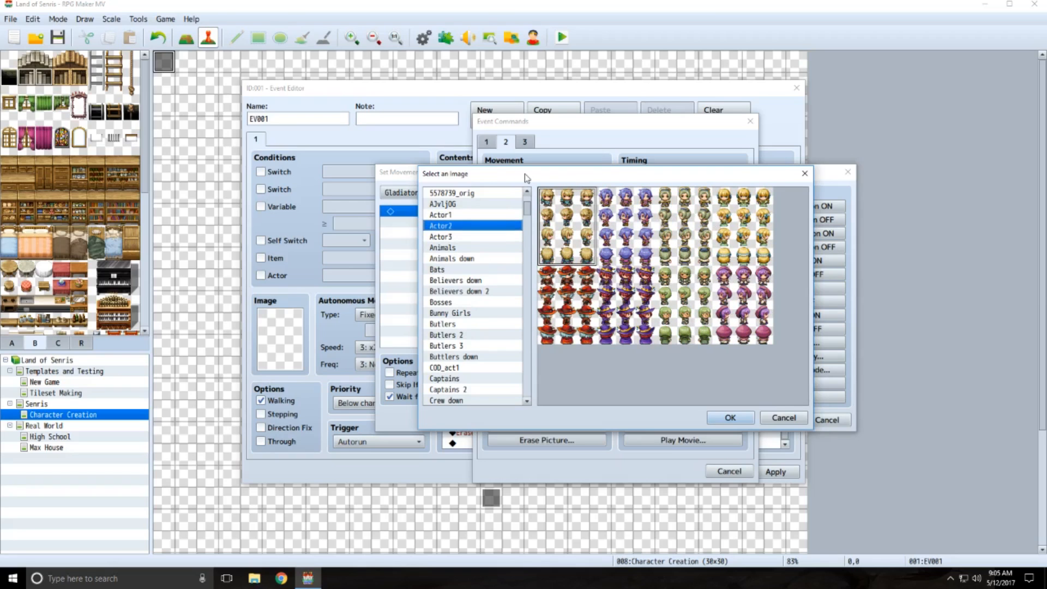
pyautogui.click(731, 418)
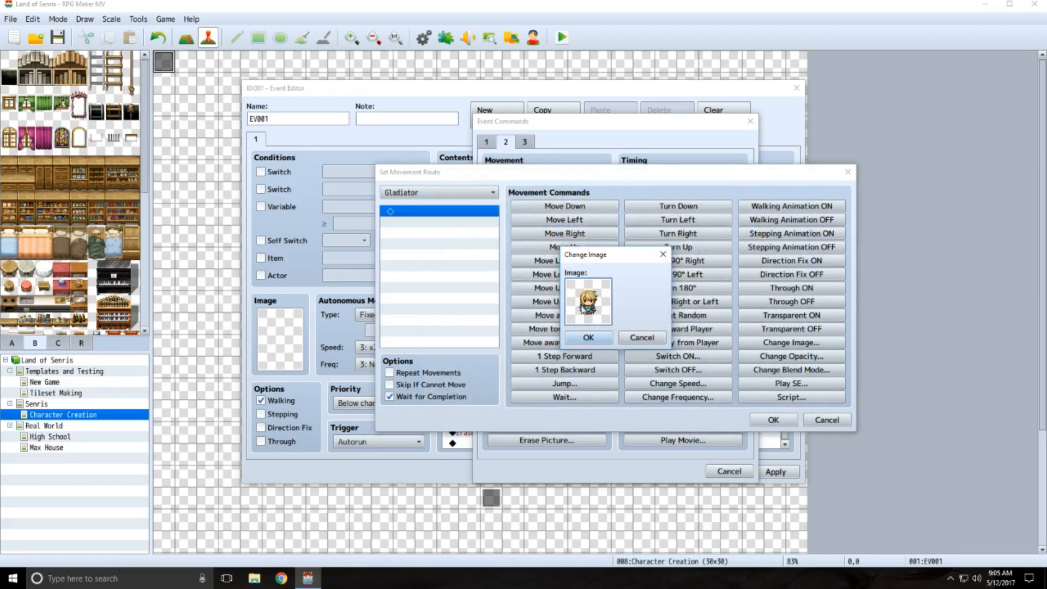
pyautogui.click(589, 337)
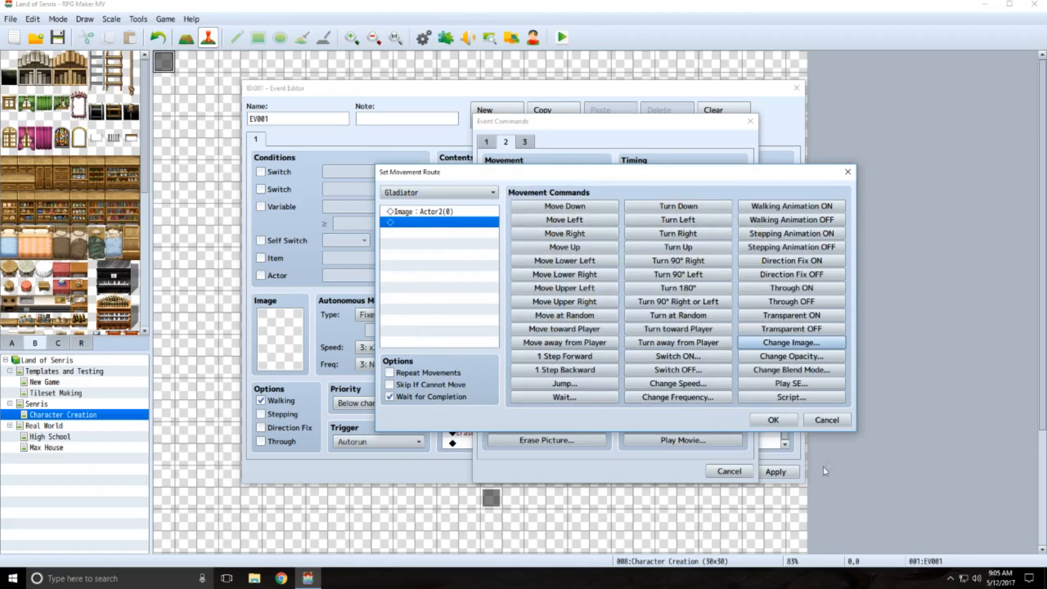
pyautogui.click(773, 419)
pyautogui.scroll(-1, 570, 356)
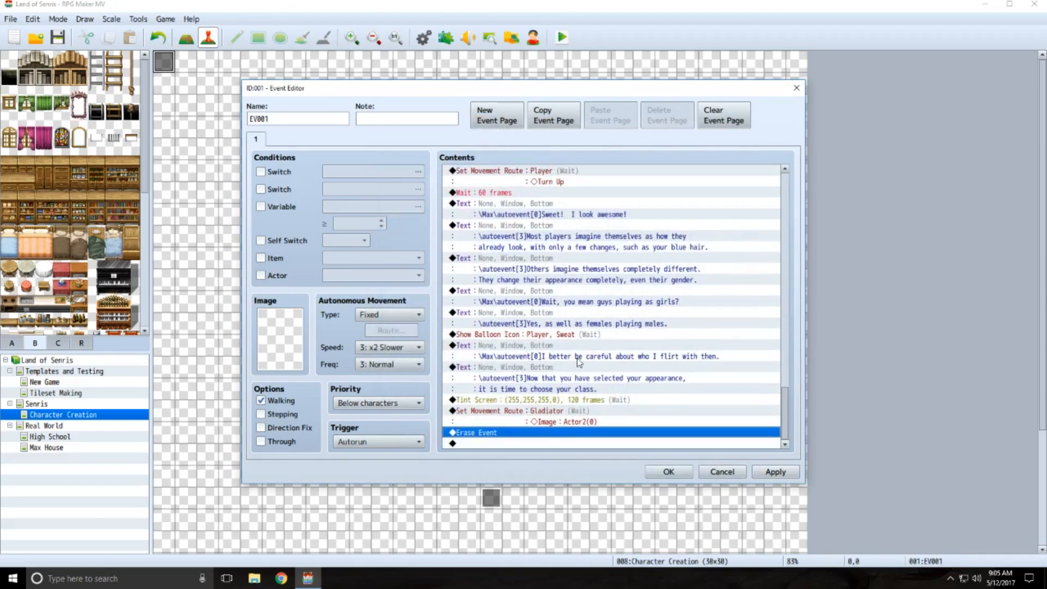
# Duplicate the Gladiator movement route five times before Erase Event.
pyautogui.doubleClick(539, 435)
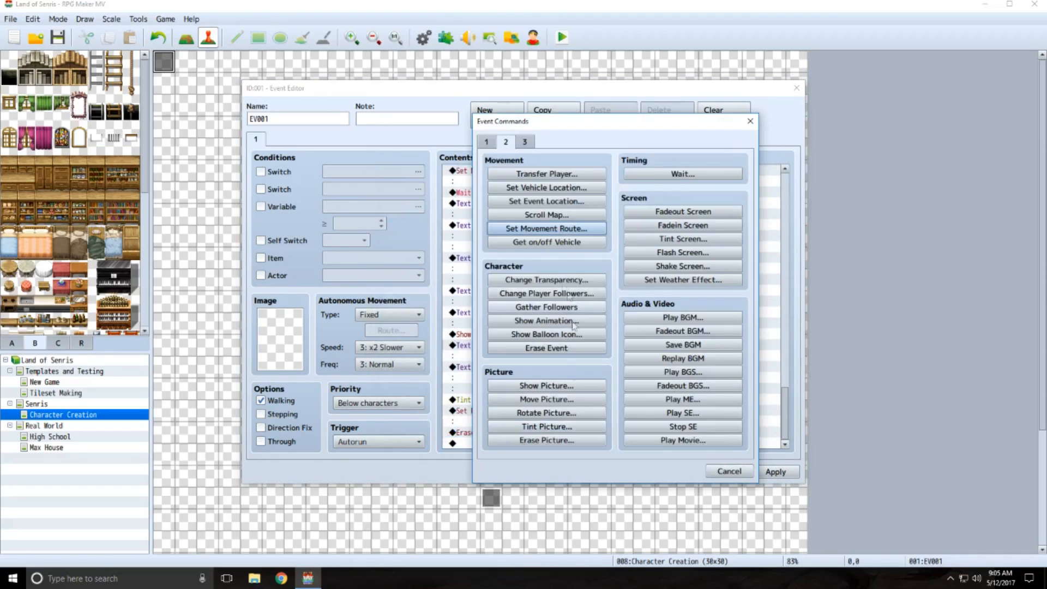
pyautogui.click(707, 468)
pyautogui.click(550, 413)
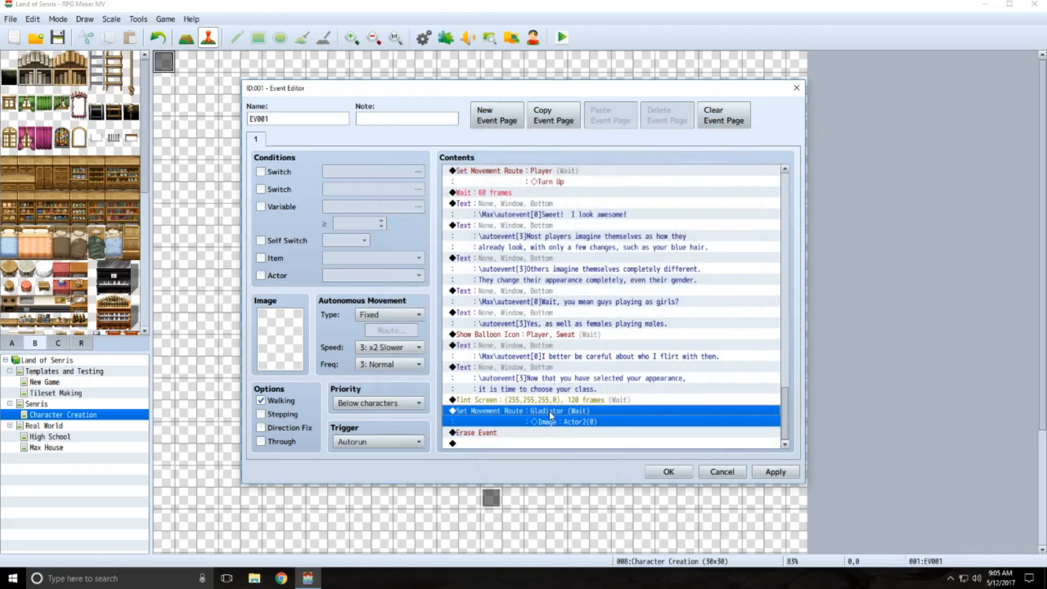
pyautogui.hotkey('ctrl', 'c')
pyautogui.click(546, 435)
pyautogui.hotkey('ctrl', 'v')
pyautogui.hotkey('ctrl', 'v')
pyautogui.hotkey('ctrl', 'v')
pyautogui.hotkey('ctrl', 'v')
pyautogui.hotkey('ctrl', 'v')
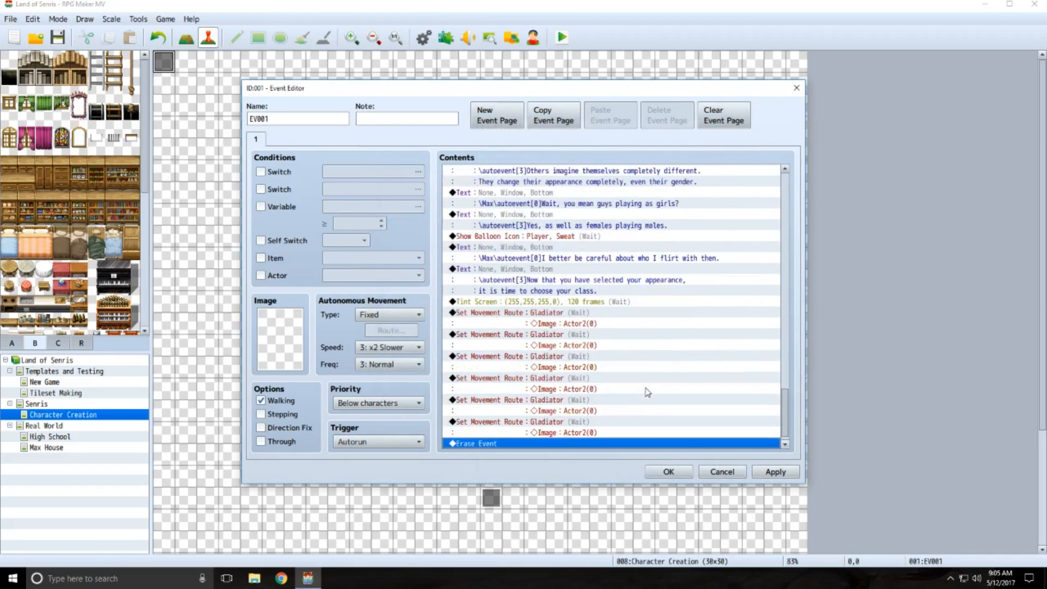
# Delete the five duplicated Gladiator movement routes, keeping only the original.
pyautogui.doubleClick(555, 339)
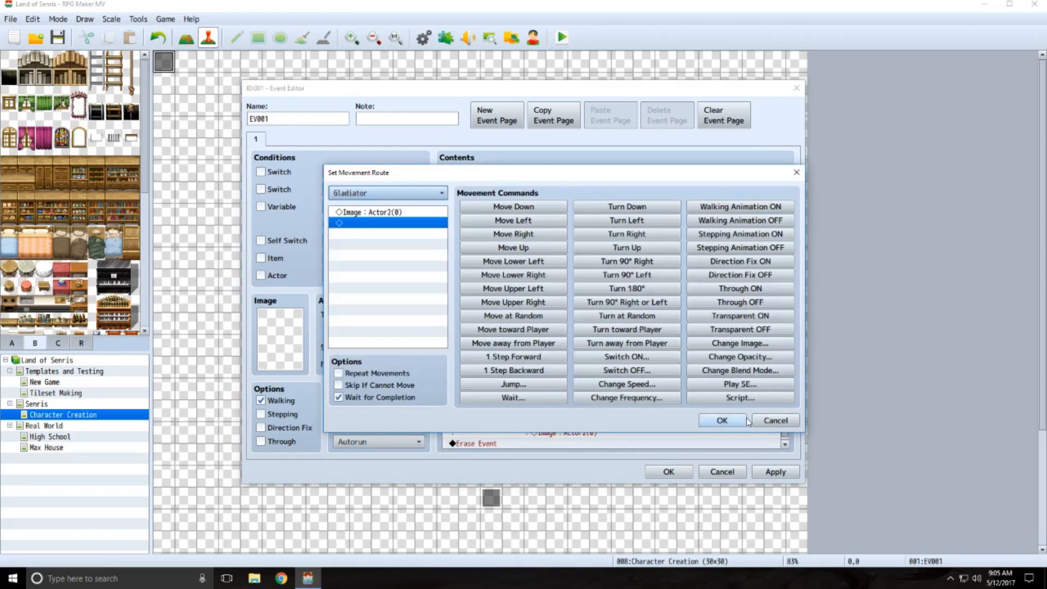
pyautogui.click(761, 420)
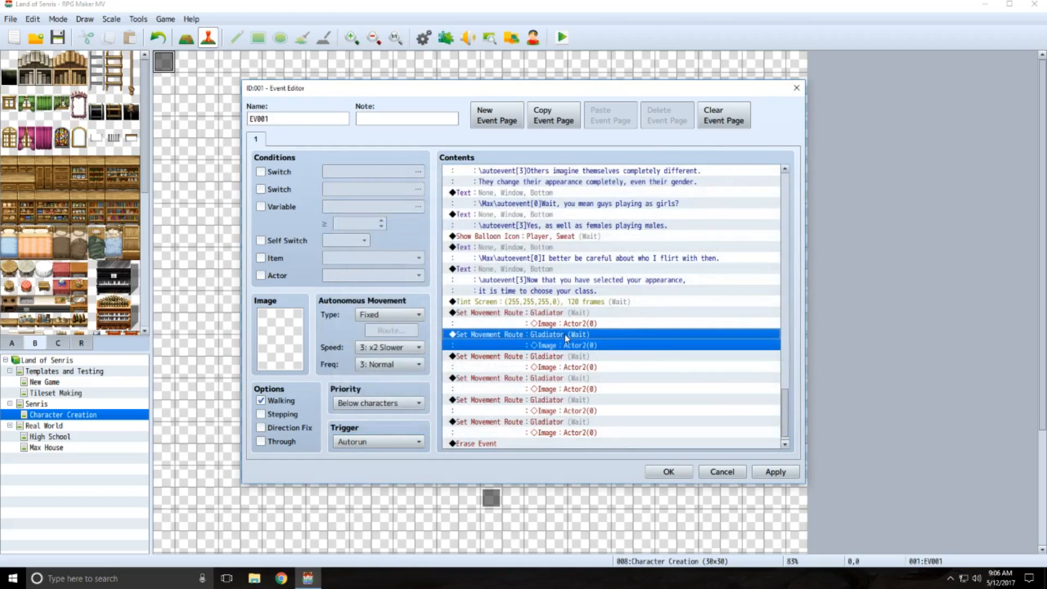
pyautogui.press('Delete')
pyautogui.press('Delete')
pyautogui.press('Delete')
pyautogui.press('Delete')
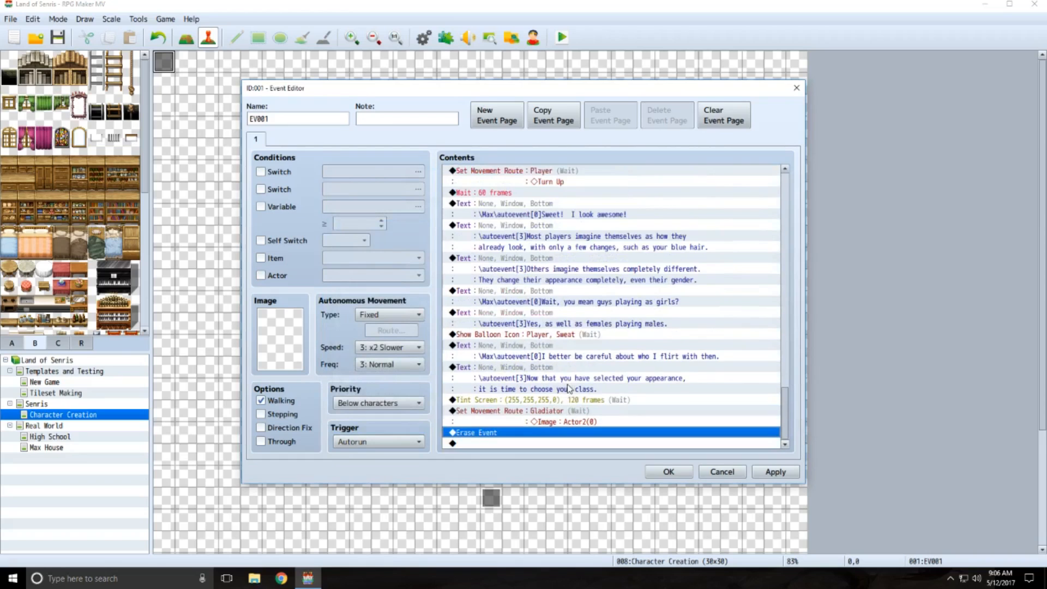
# Turn off Wait for Completion in the Gladiator movement route and paste five copies of it before Erase Event.
pyautogui.doubleClick(559, 410)
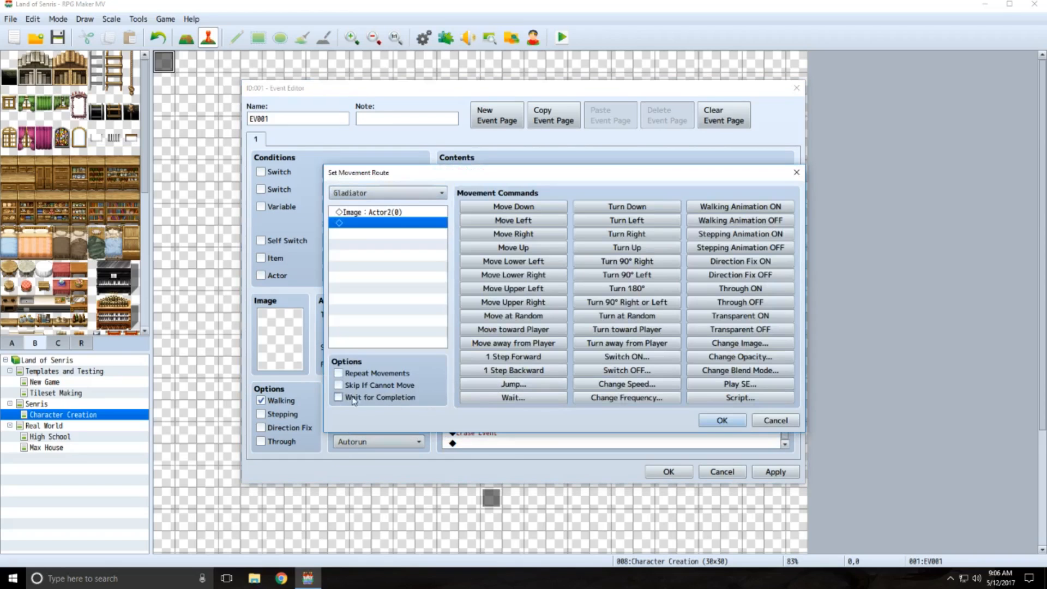
pyautogui.click(723, 421)
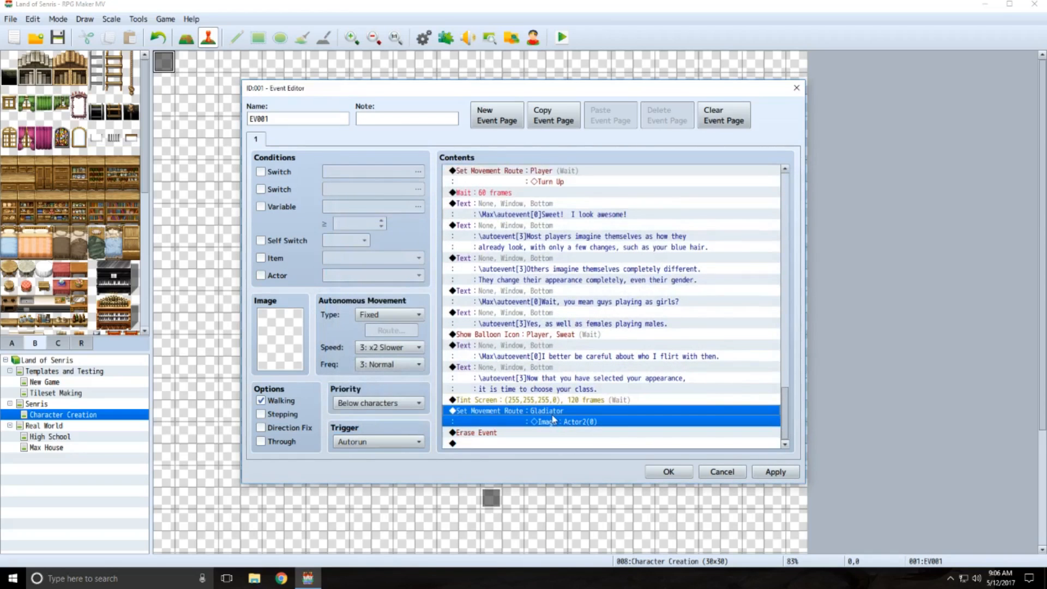
pyautogui.click(551, 434)
pyautogui.hotkey('ctrl', 'v')
pyautogui.hotkey('ctrl', 'v')
pyautogui.hotkey('ctrl', 'v')
pyautogui.hotkey('ctrl', 'v')
pyautogui.hotkey('ctrl', 'v')
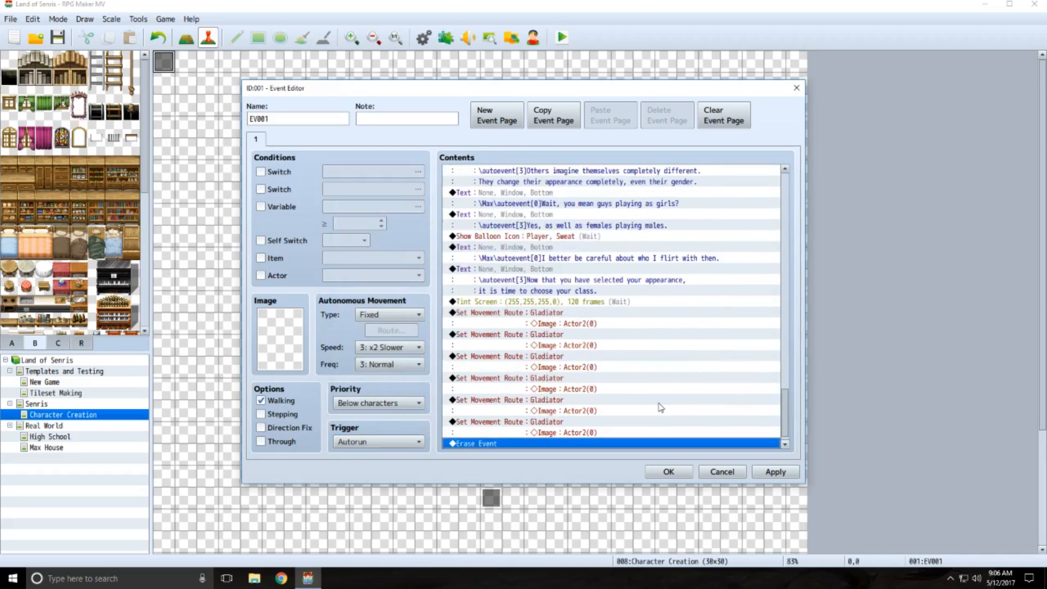
# Retarget the second Gladiator movement route to Mystic Knight and change its image to the second character in Actor2's upper row.
pyautogui.doubleClick(555, 335)
pyautogui.click(387, 193)
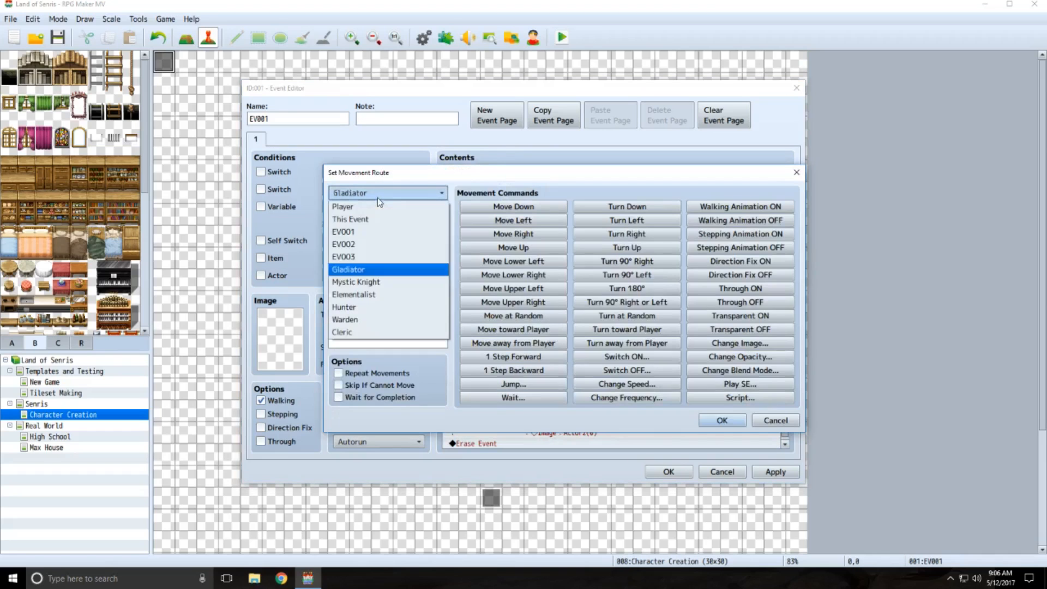
pyautogui.click(365, 282)
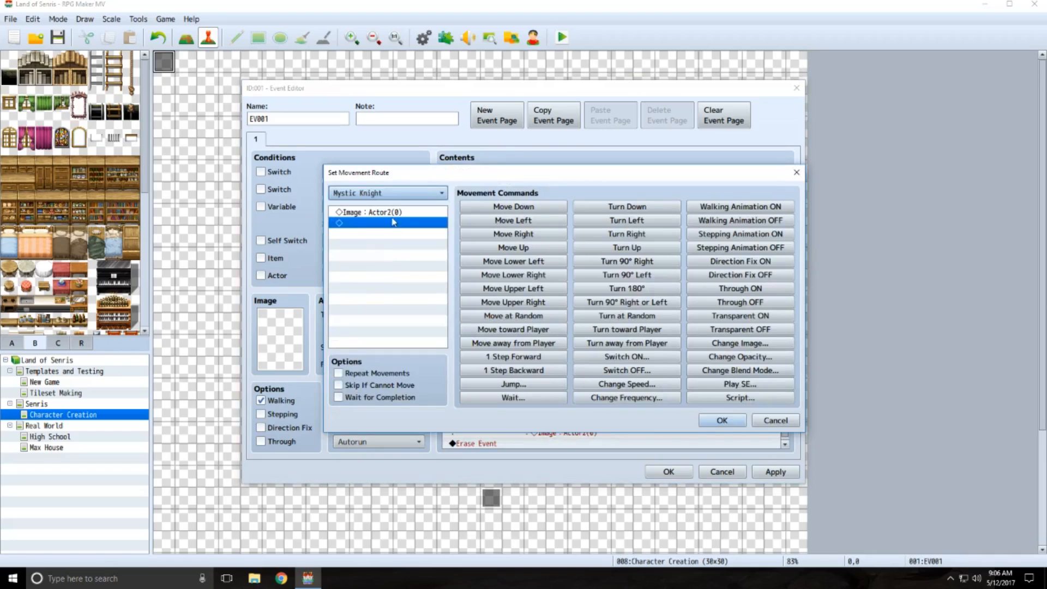
pyautogui.doubleClick(386, 212)
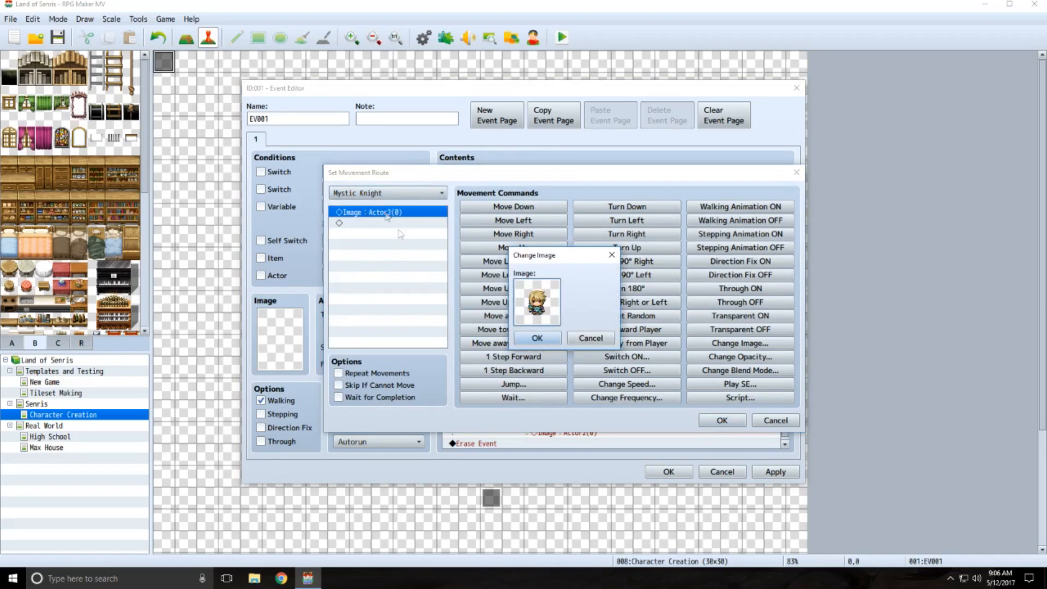
pyautogui.doubleClick(542, 318)
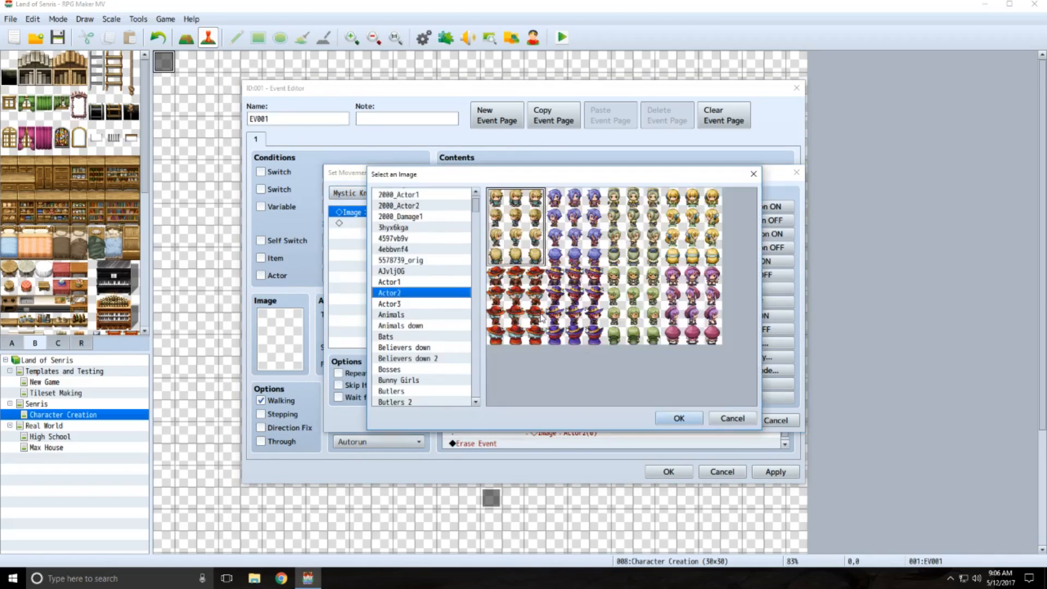
pyautogui.click(573, 203)
pyautogui.click(679, 418)
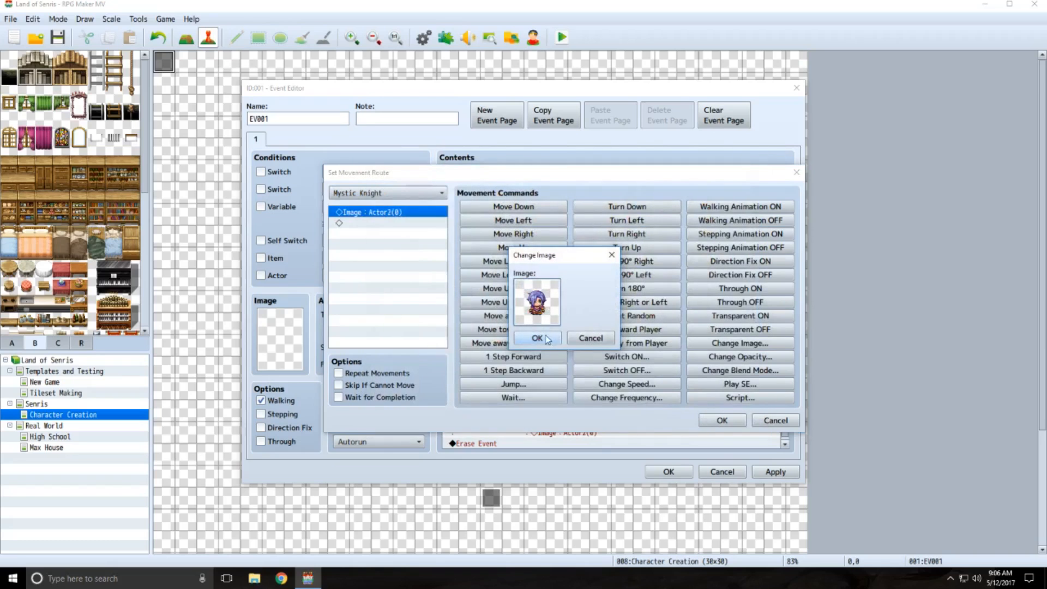
pyautogui.click(537, 340)
pyautogui.click(709, 428)
# Retarget the third movement route to Elementalist and change its image to the first character in Actor2's lower row.
pyautogui.doubleClick(545, 370)
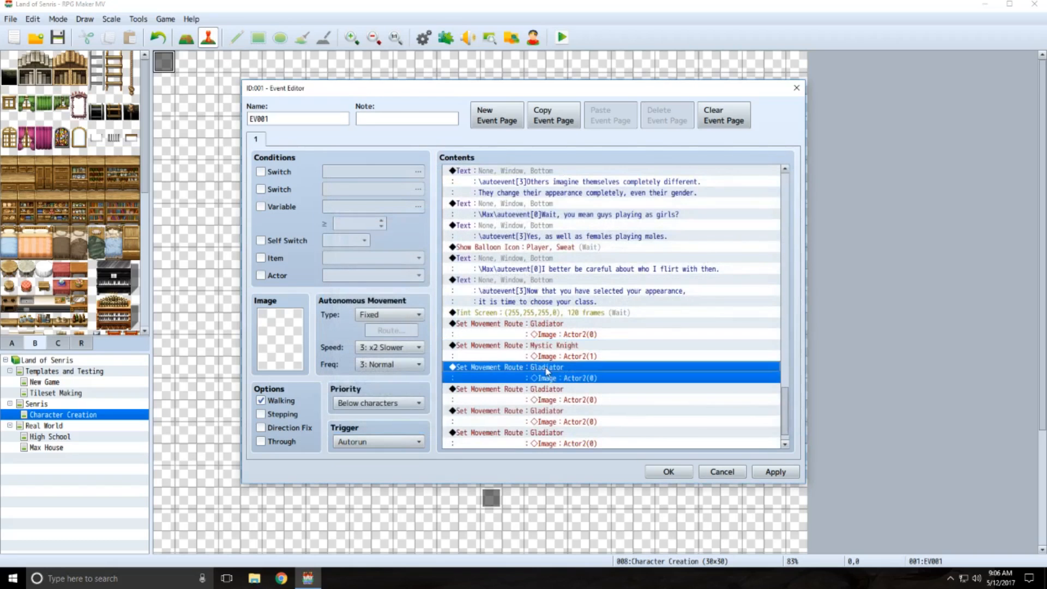
pyautogui.click(399, 194)
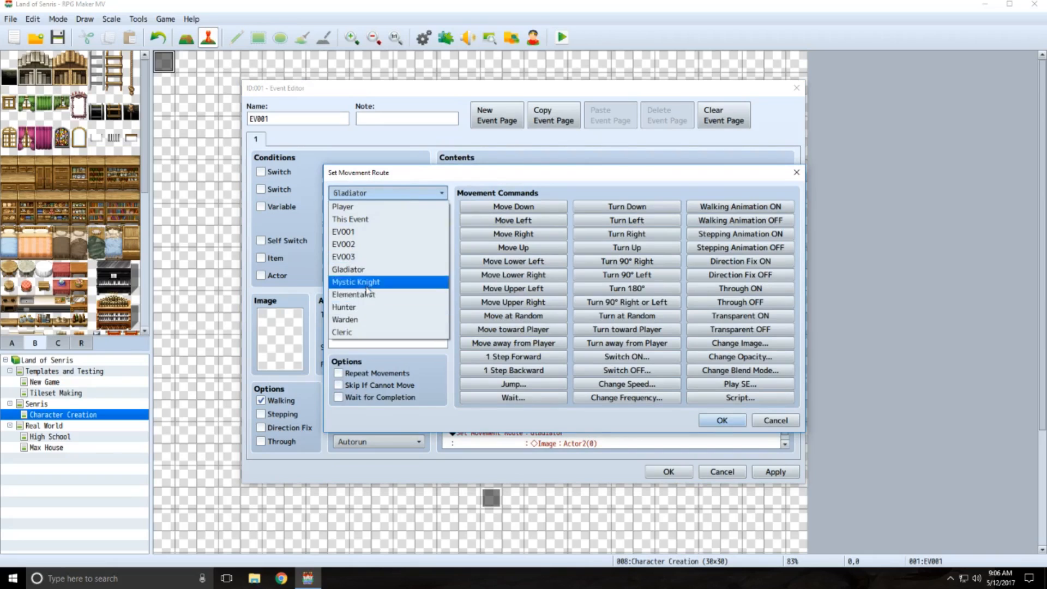
pyautogui.click(370, 290)
pyautogui.doubleClick(403, 213)
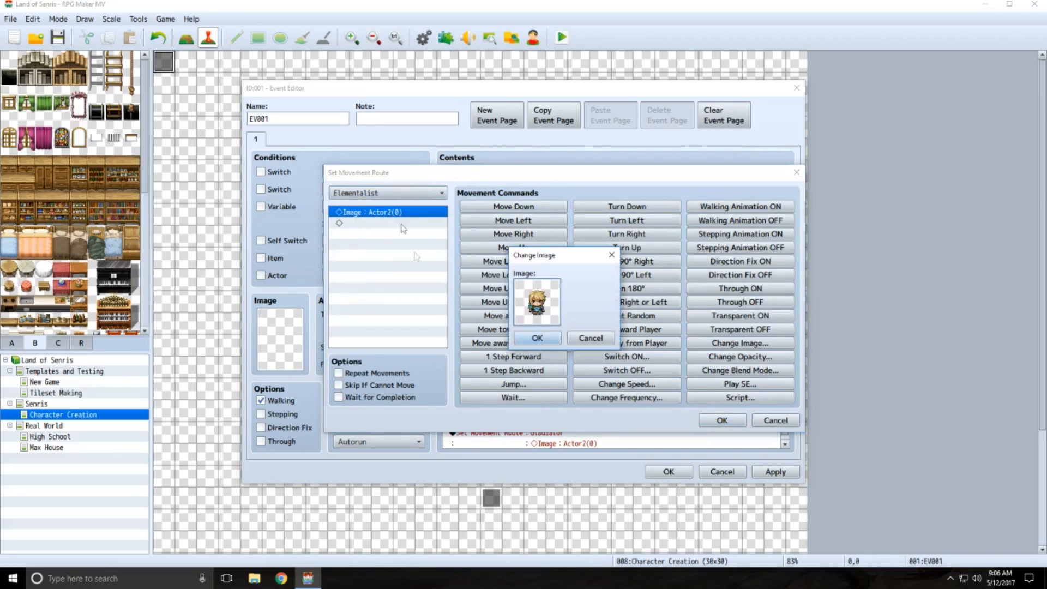
pyautogui.doubleClick(551, 313)
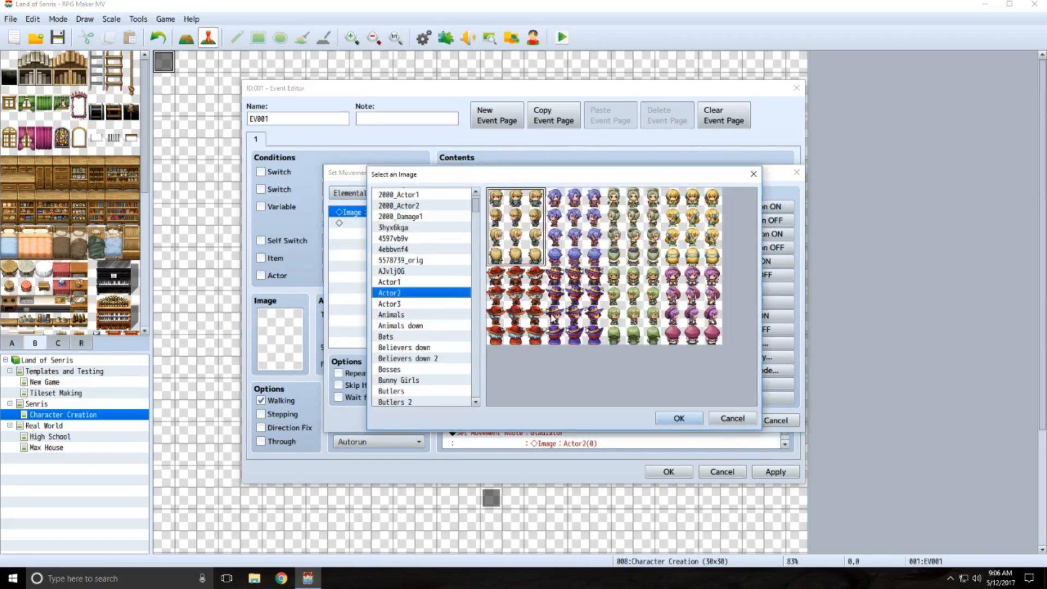
pyautogui.click(518, 279)
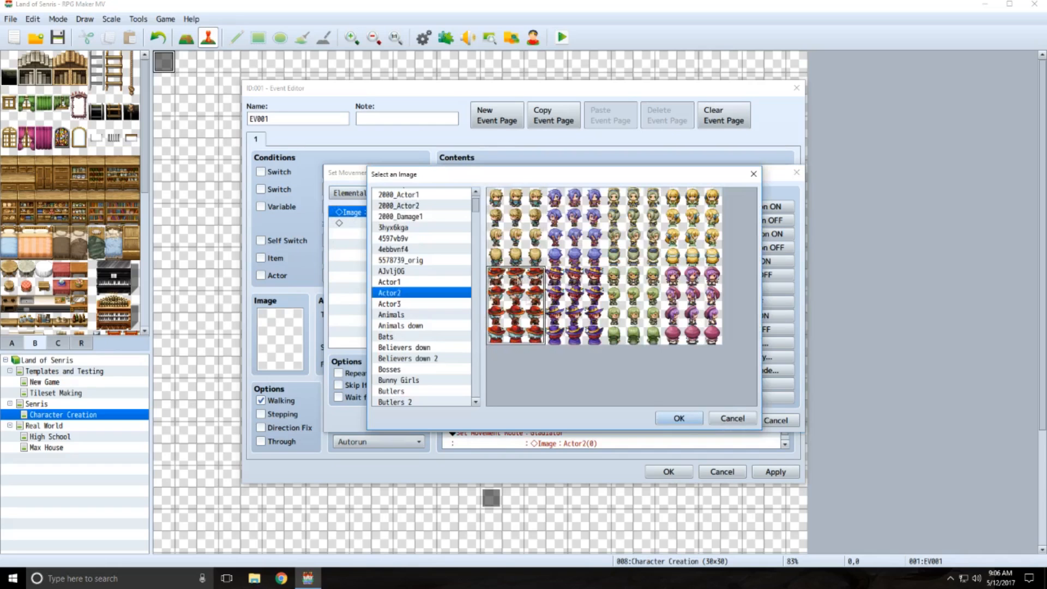
pyautogui.click(679, 418)
pyautogui.click(548, 341)
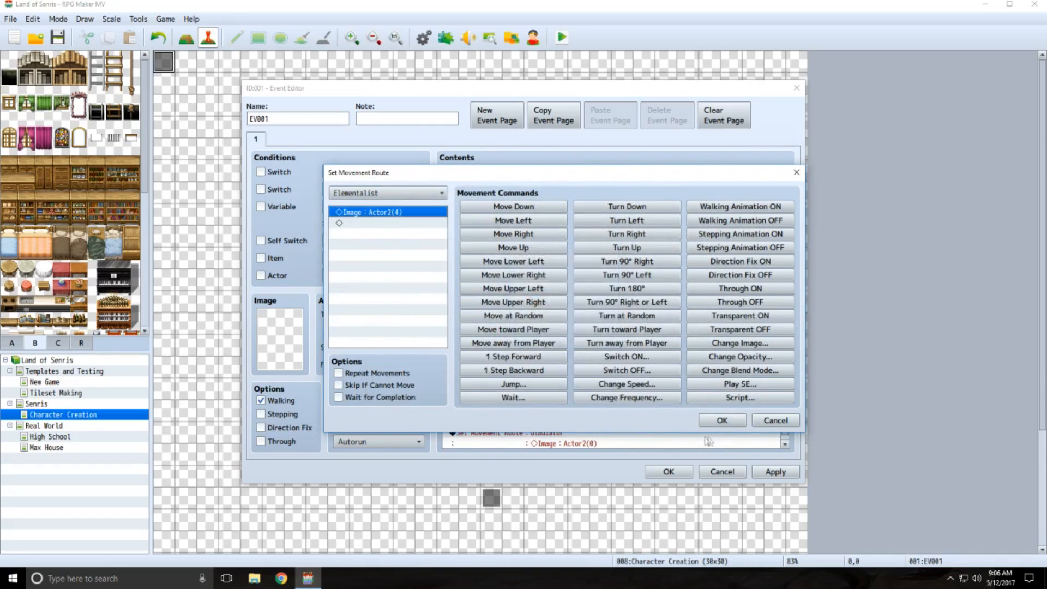
pyautogui.press('Return')
# Retarget the fourth movement route to Hunter and select the last character in Actor1's lower row as its image.
pyautogui.click(534, 393)
pyautogui.doubleClick(535, 393)
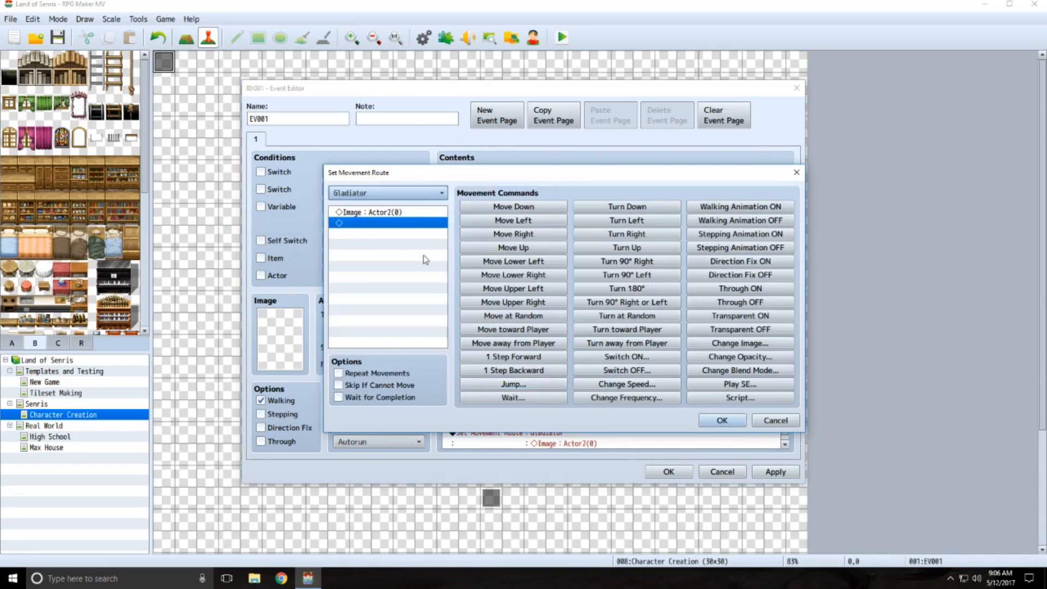
pyautogui.click(397, 194)
pyautogui.click(353, 312)
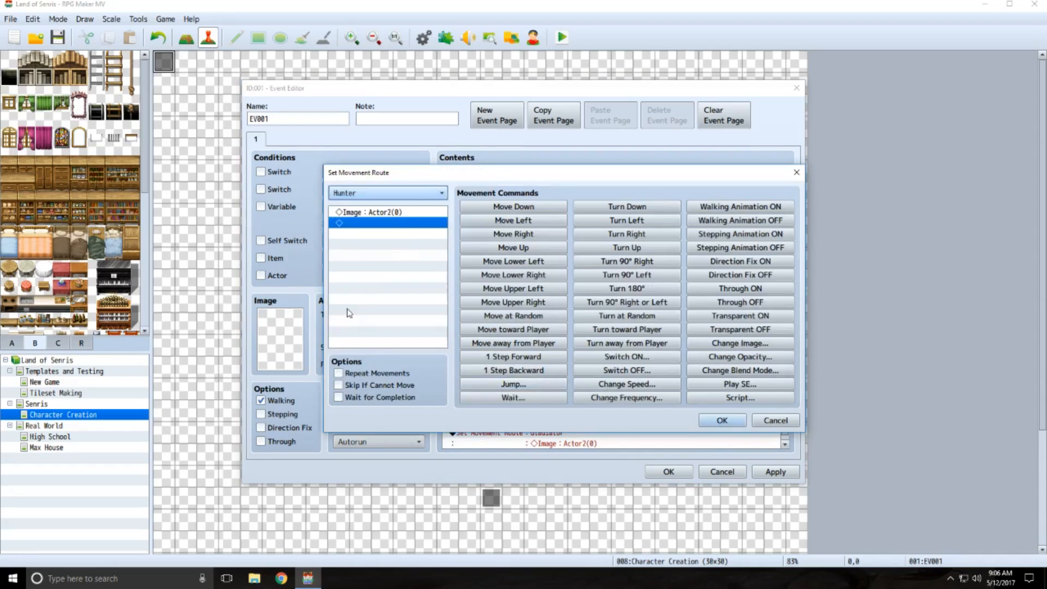
pyautogui.doubleClick(392, 214)
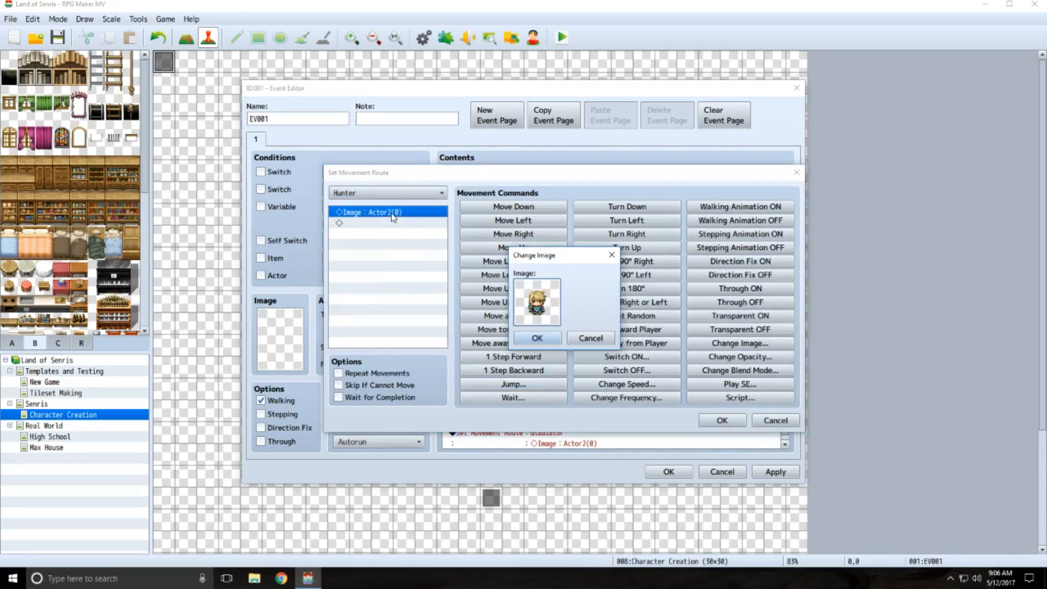
pyautogui.doubleClick(540, 306)
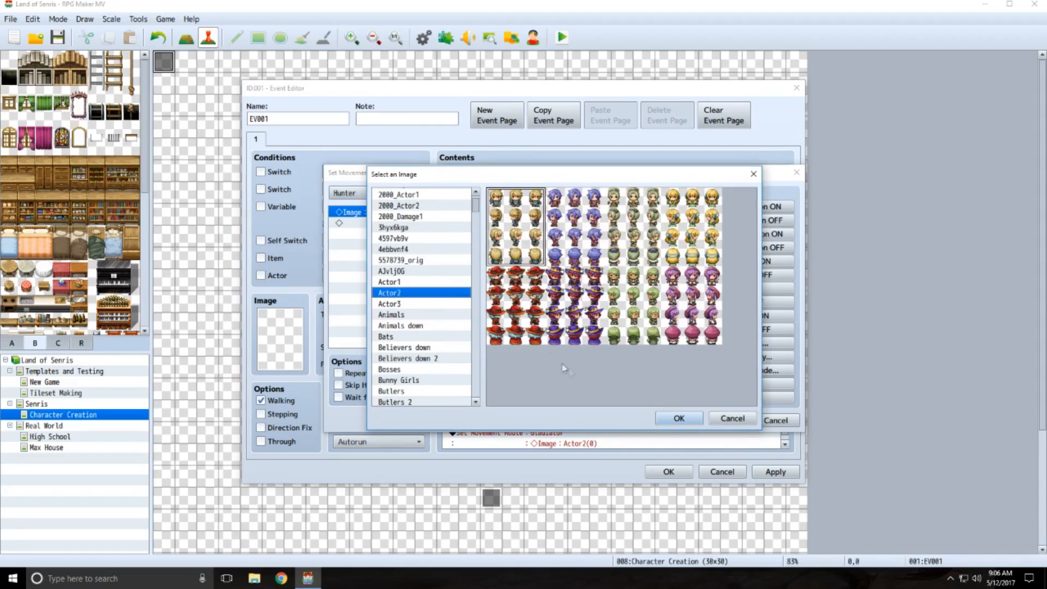
pyautogui.click(406, 304)
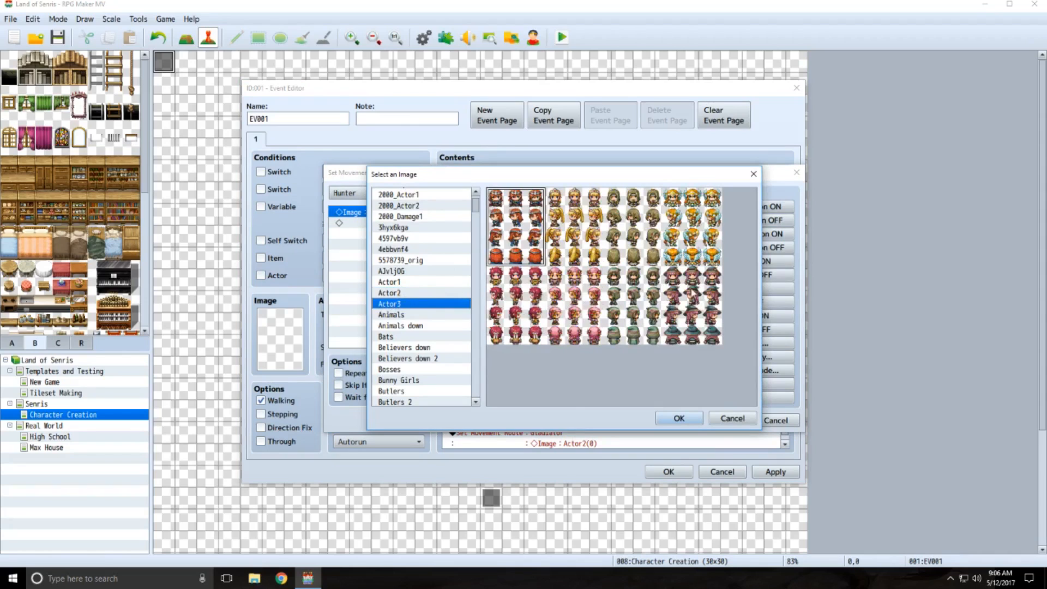
pyautogui.click(397, 283)
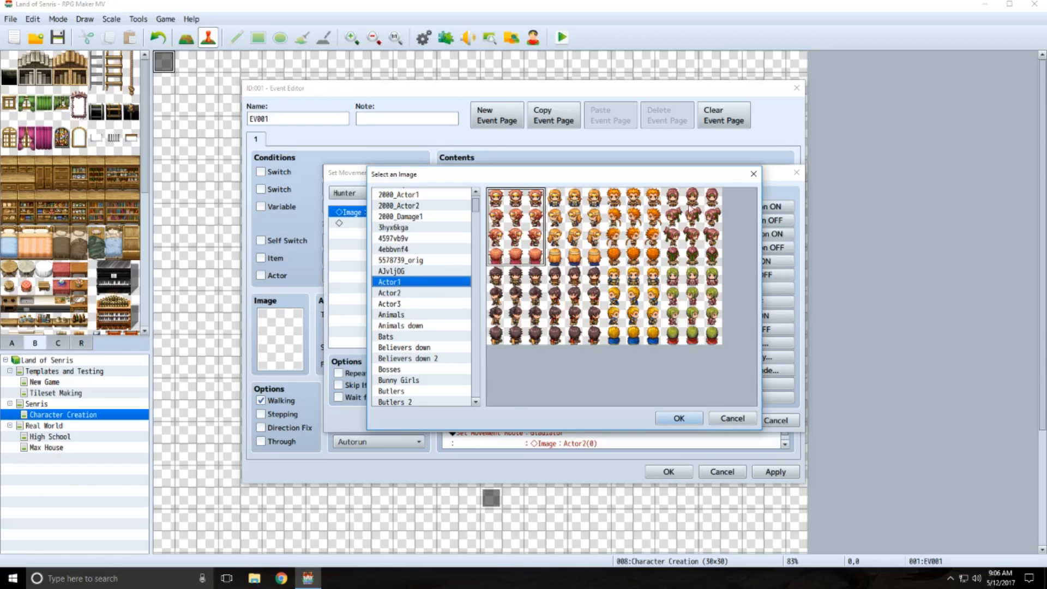
pyautogui.click(691, 284)
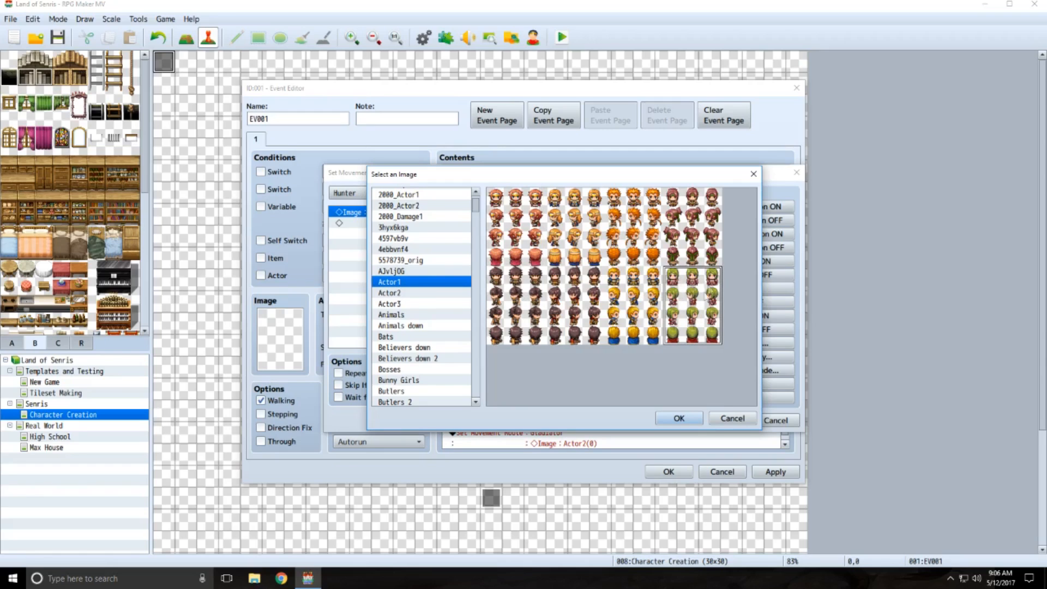
# Examine the Deus Damage1, Deus NPC1 and Deus NPC2 sheets and the other sheet names for an alternative Hunter sprite.
pyautogui.scroll(-7, 405, 336)
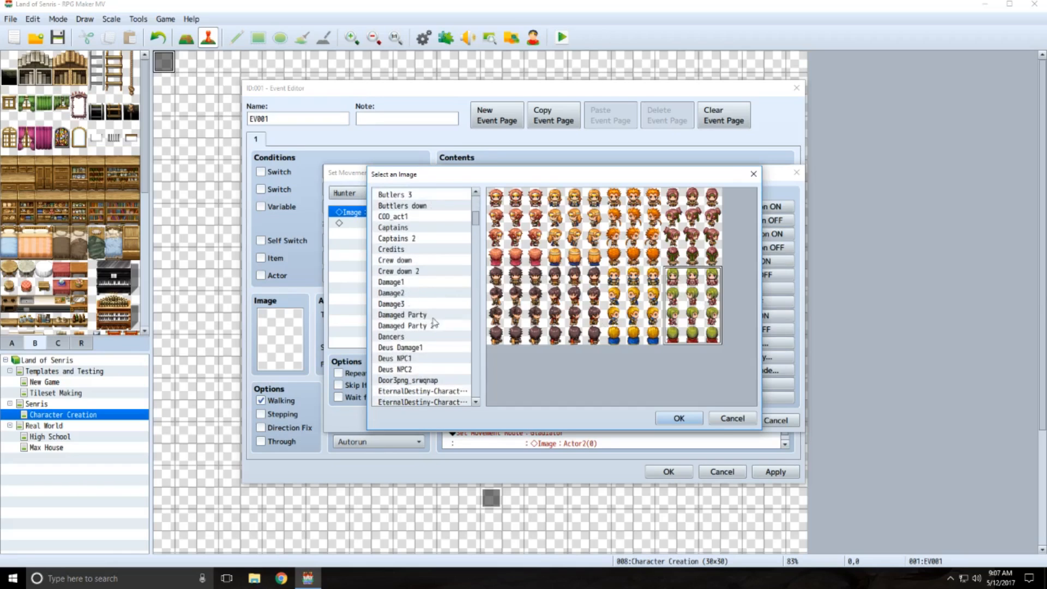
pyautogui.scroll(-1, 435, 322)
pyautogui.scroll(-1, 435, 322)
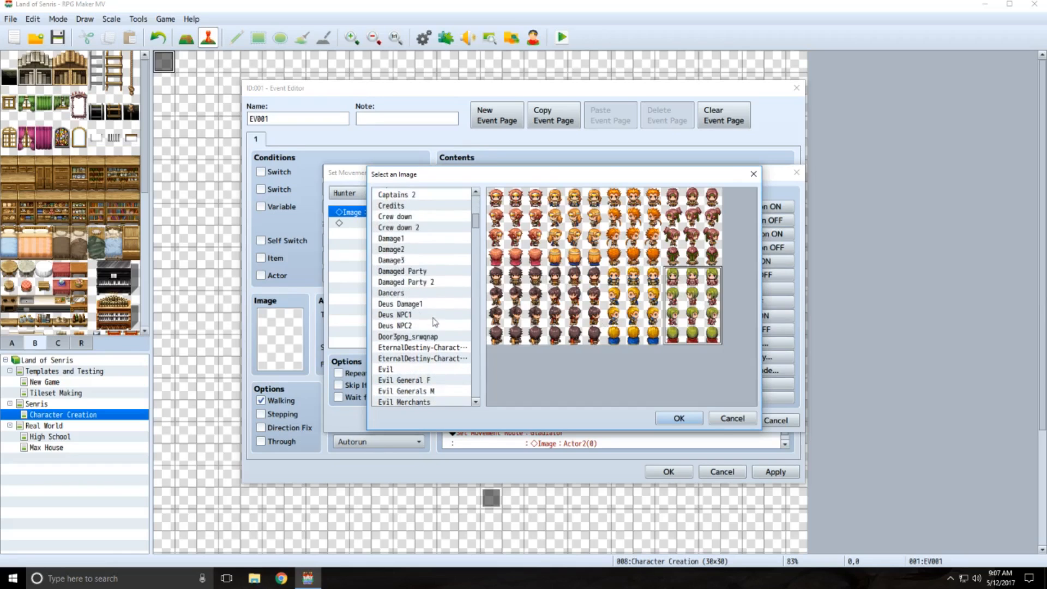
pyautogui.click(399, 304)
pyautogui.click(400, 316)
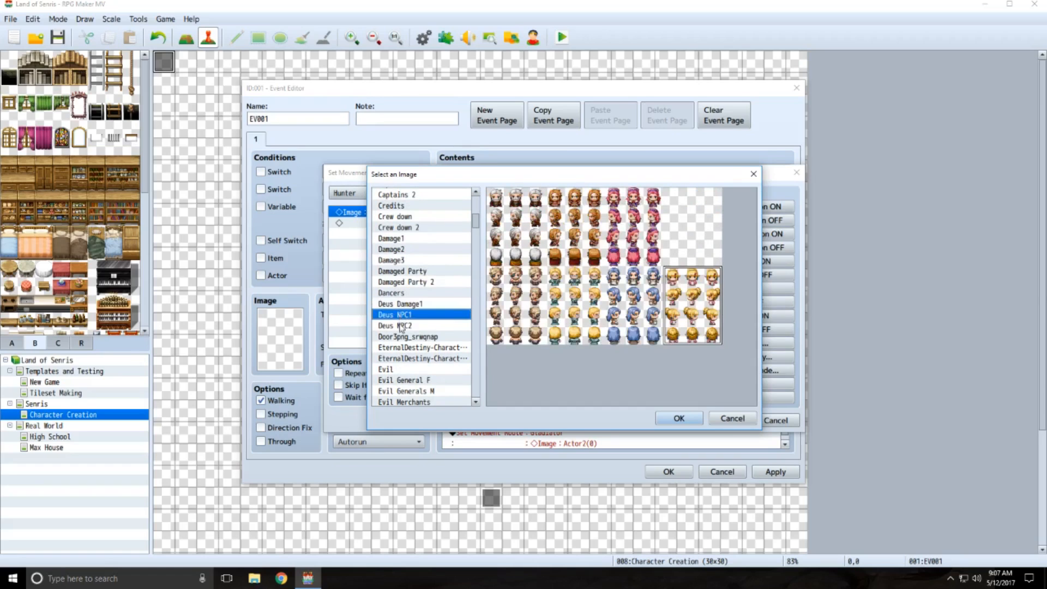
pyautogui.click(402, 326)
pyautogui.scroll(-2, 410, 341)
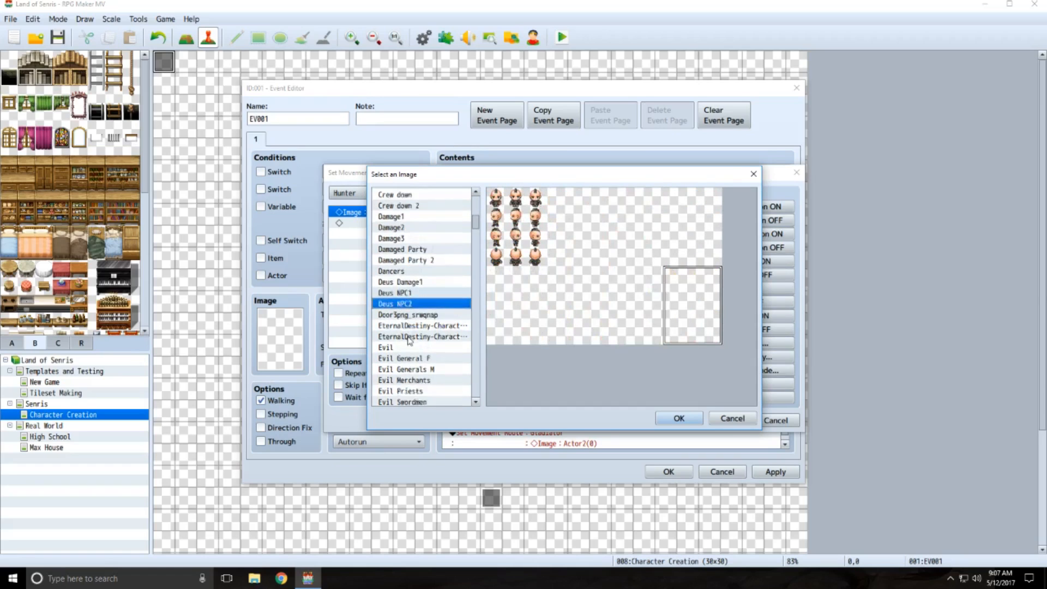
pyautogui.scroll(4, 410, 340)
pyautogui.scroll(-5, 410, 341)
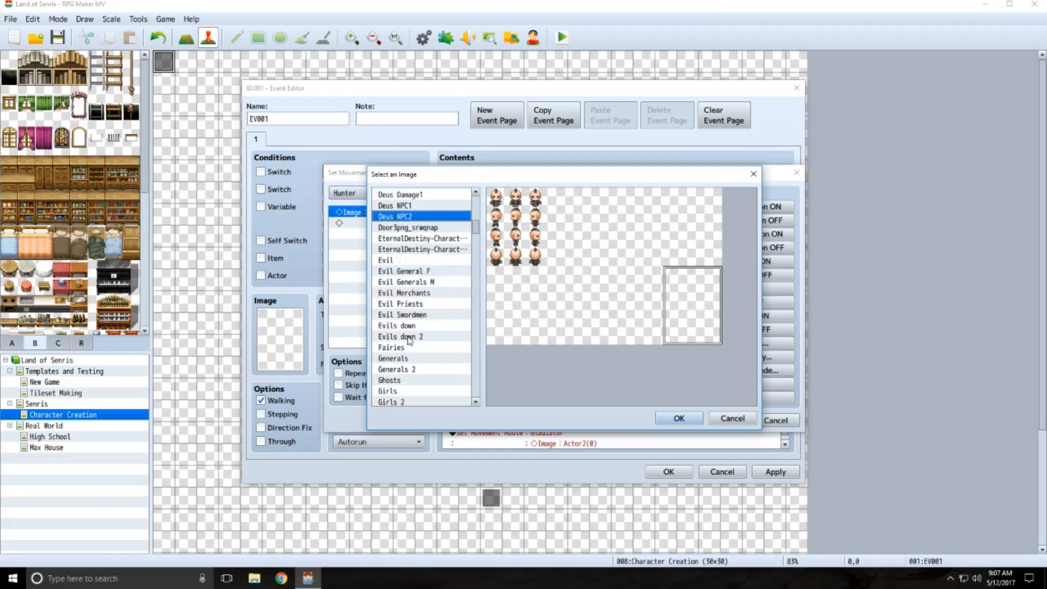
pyautogui.scroll(-5, 479, 240)
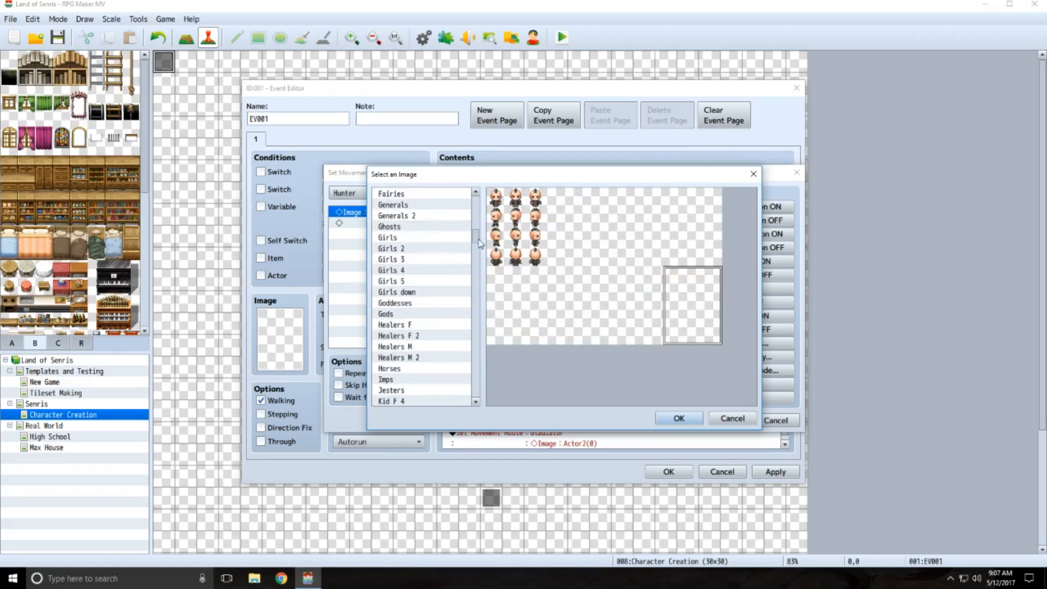
pyautogui.scroll(-3, 479, 242)
pyautogui.scroll(13, 481, 229)
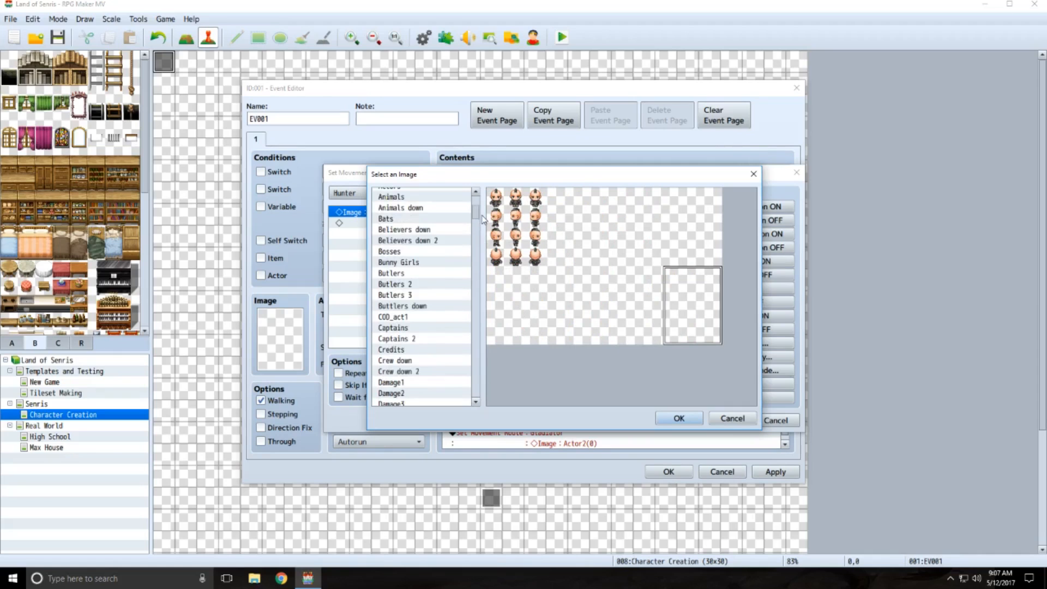
pyautogui.scroll(4, 410, 285)
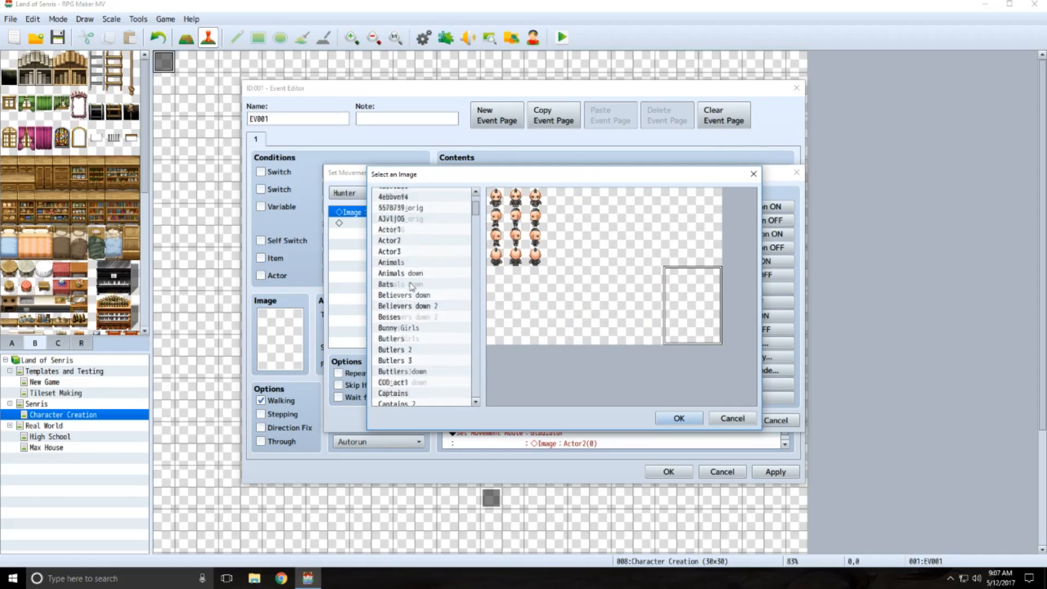
# Examine the People1 to People4 character sheets for an alternative Hunter sprite.
pyautogui.click(404, 270)
pyautogui.press('p')
pyautogui.scroll(-4, 402, 272)
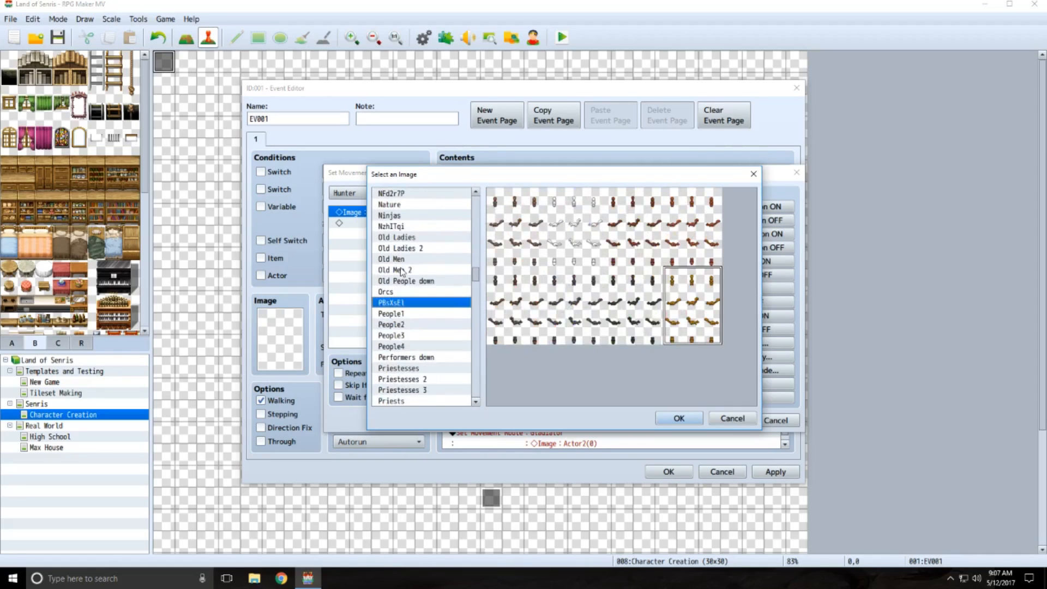
pyautogui.click(400, 291)
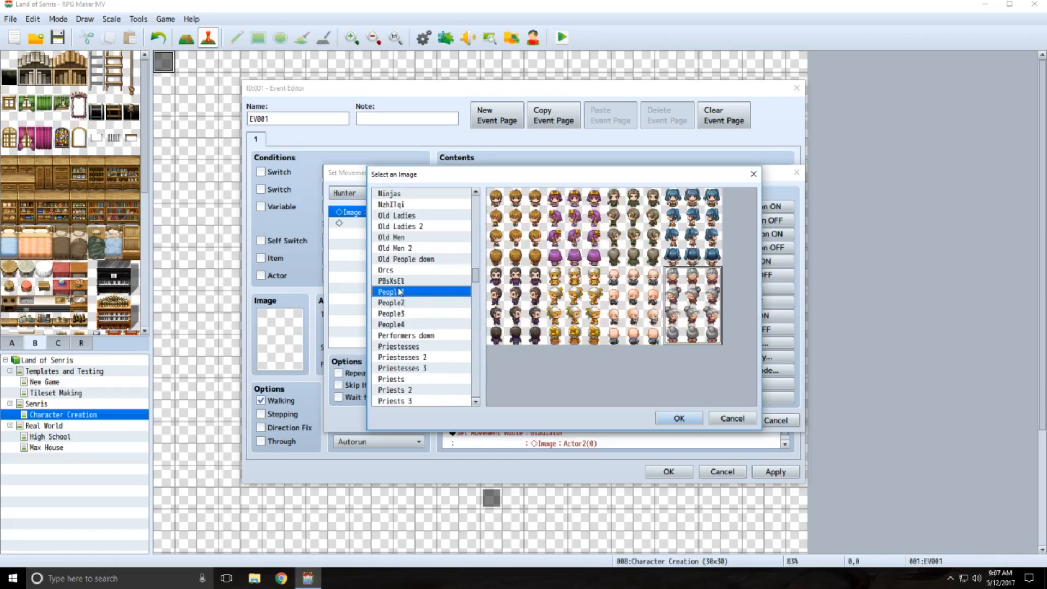
pyautogui.press('Down')
pyautogui.press('Down')
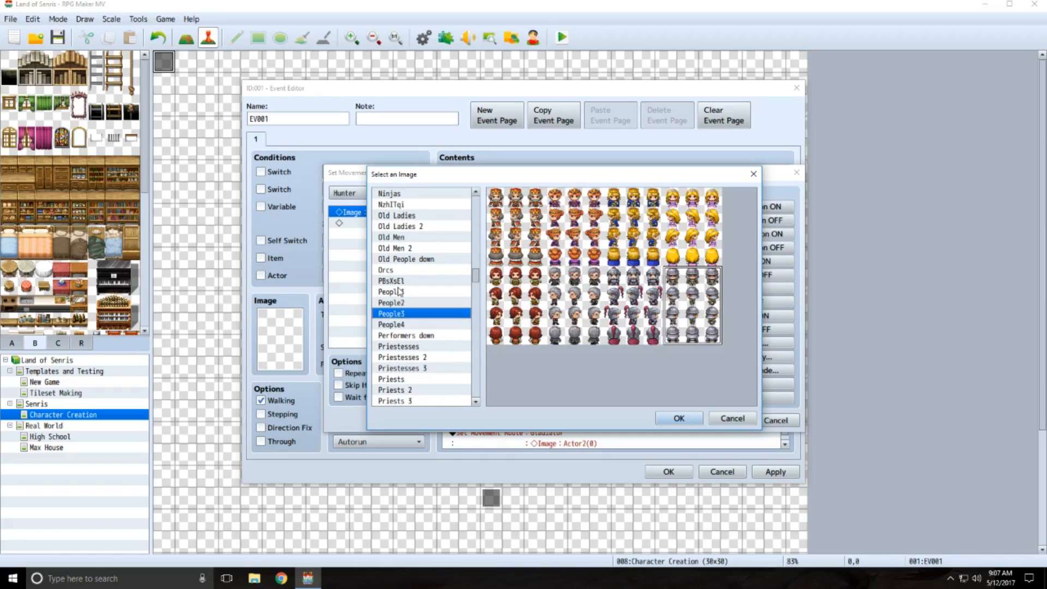
pyautogui.press('Down')
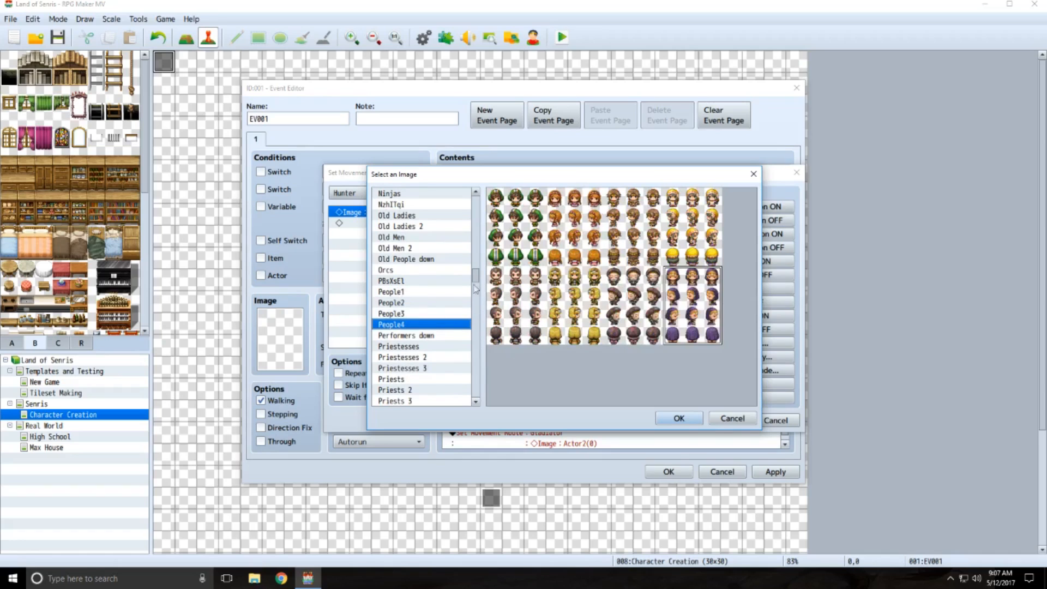
pyautogui.moveTo(476, 278); pyautogui.dragTo(477, 203)
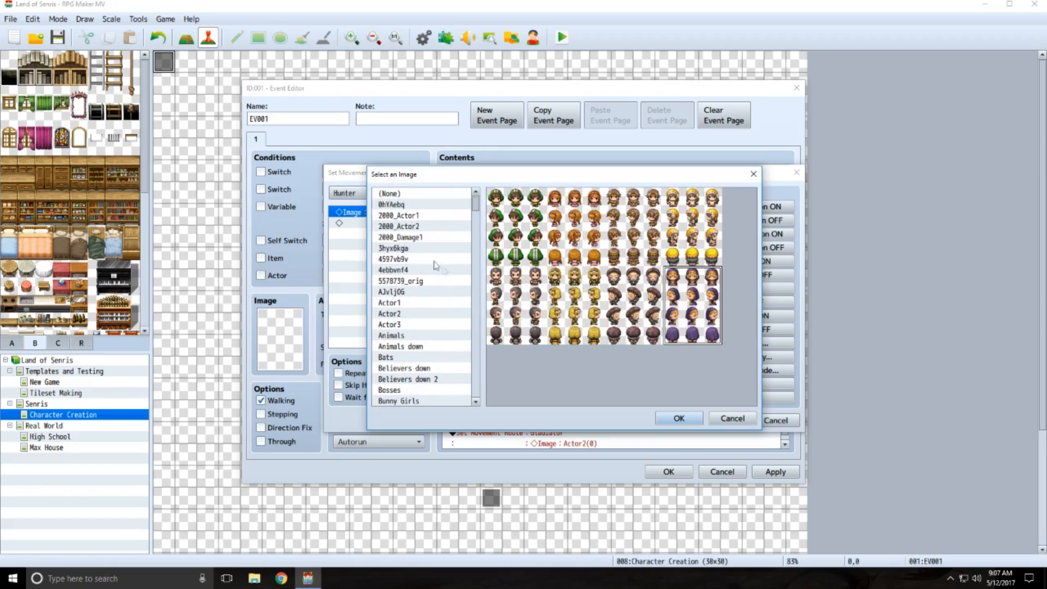
# Compare the Actor1 to Actor3 sheets and confirm the last character in Actor1's lower row as the Hunter route's image.
pyautogui.click(396, 302)
pyautogui.press('Down')
pyautogui.press('Down')
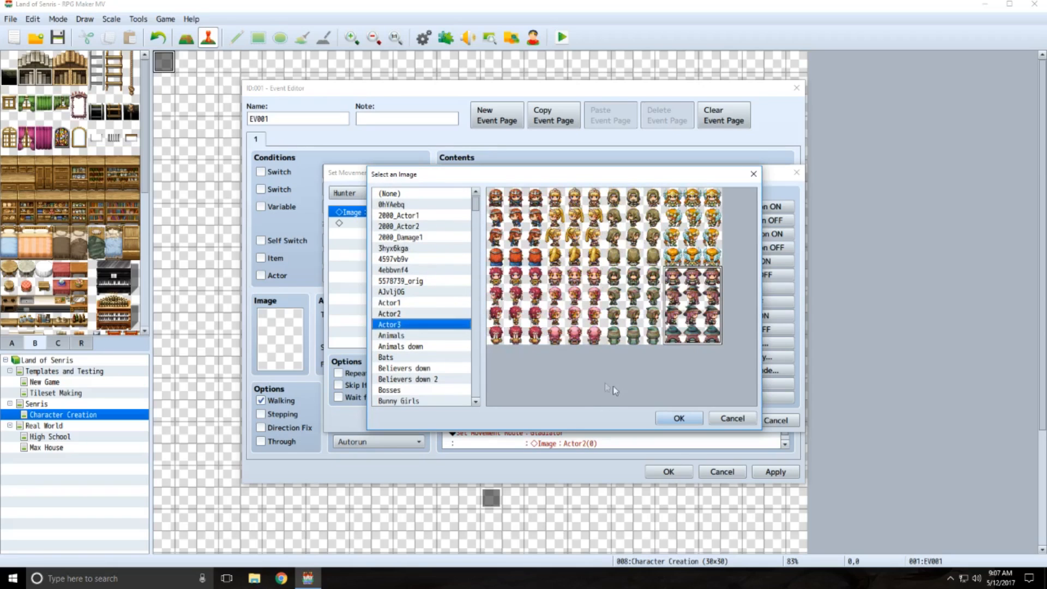
pyautogui.press('Up')
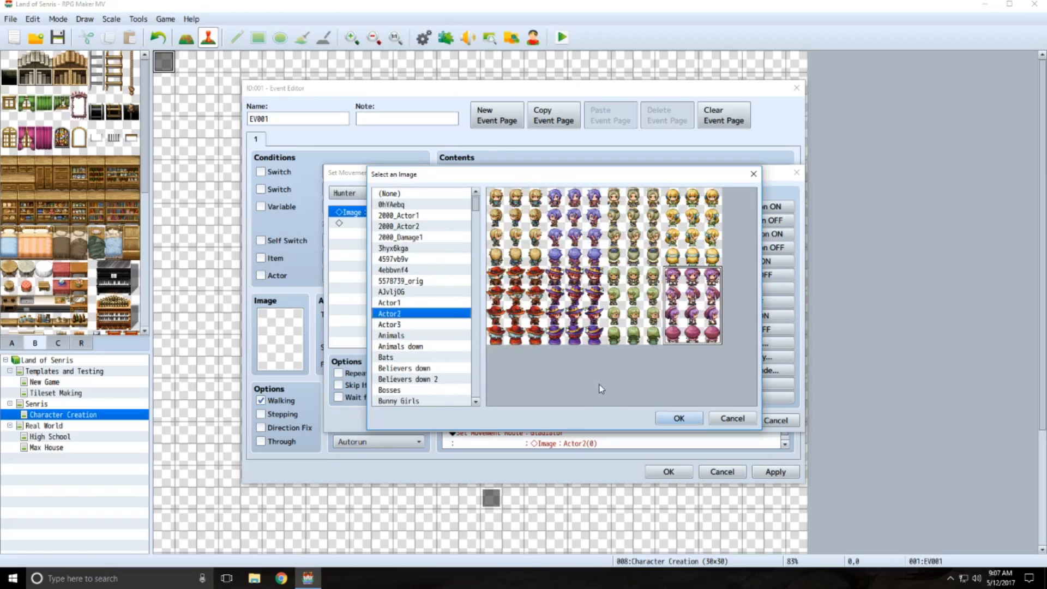
pyautogui.press('Up')
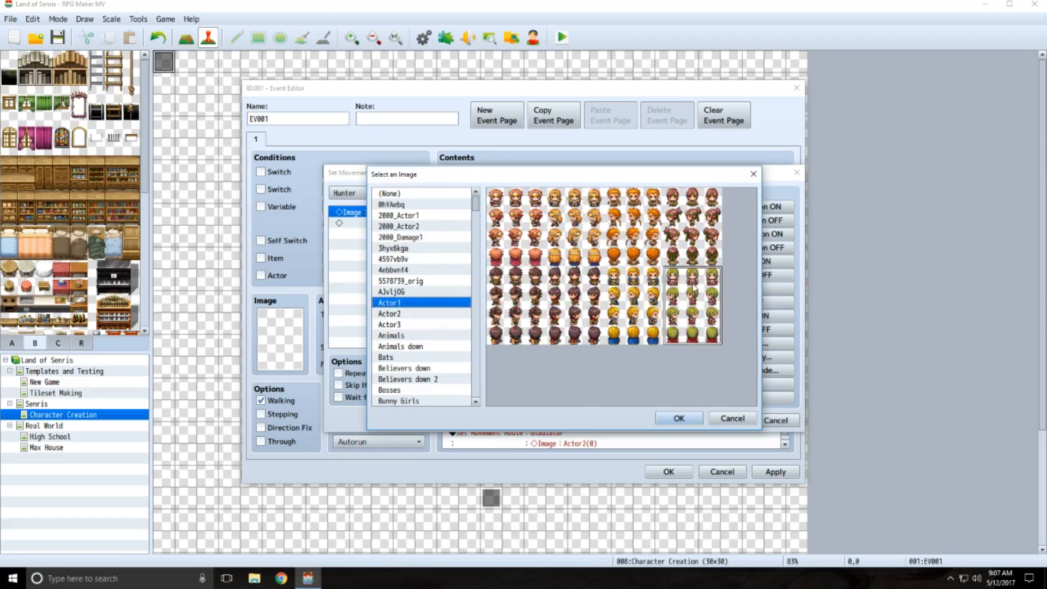
pyautogui.click(679, 419)
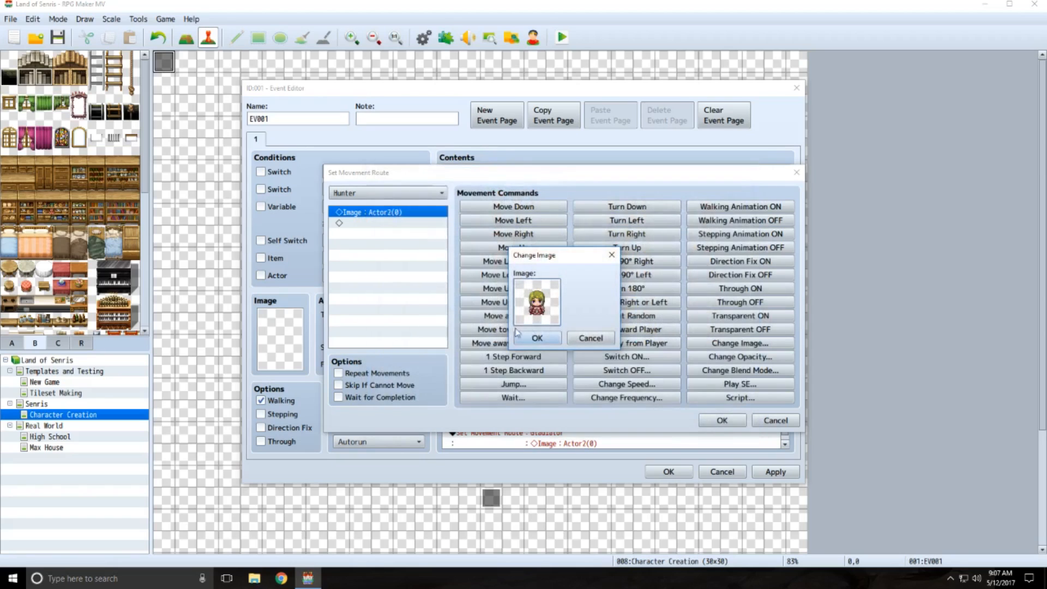
pyautogui.click(537, 338)
pyautogui.click(714, 422)
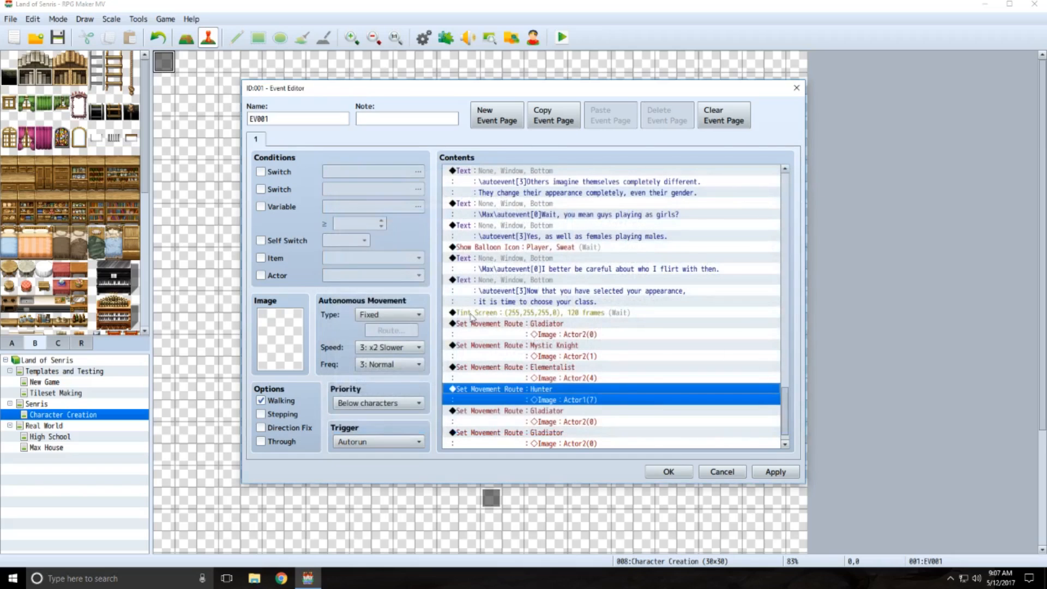
# Retarget the fifth movement route to Warden and open the sprite selection for its image command.
pyautogui.click(567, 418)
pyautogui.doubleClick(566, 419)
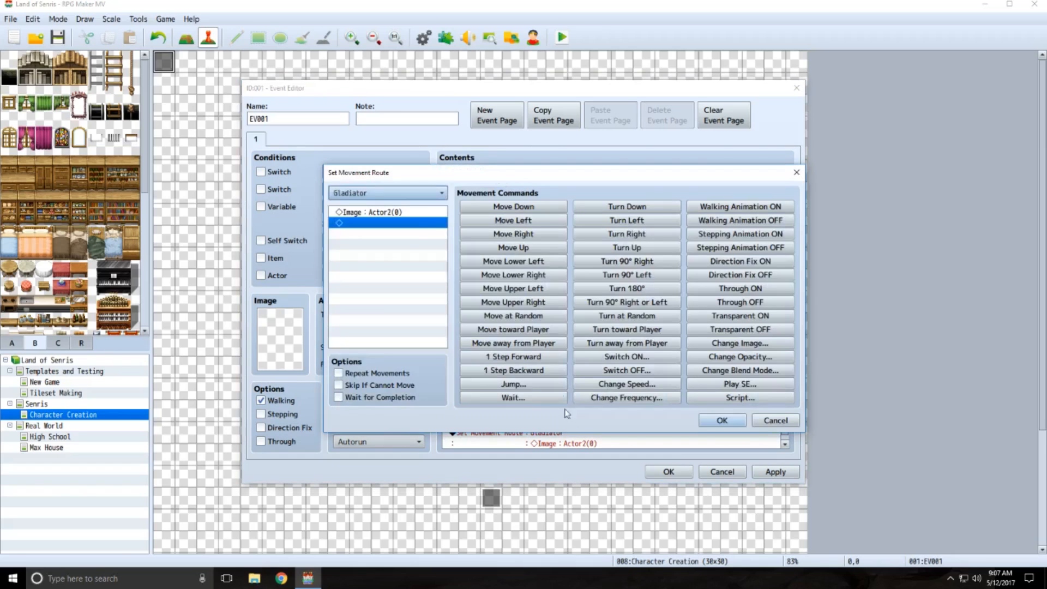
pyautogui.click(382, 193)
pyautogui.click(348, 320)
pyautogui.doubleClick(385, 213)
pyautogui.doubleClick(536, 312)
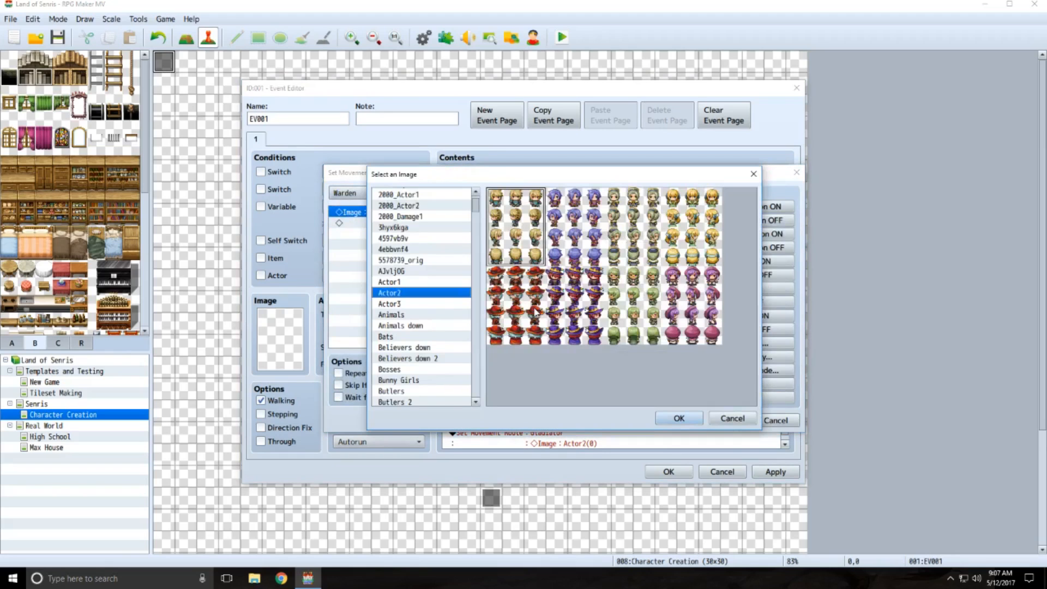
# Examine the Actor1, Actor2, Actor3 and TF2_MV_BLU sheets and the neighbouring sheet names for a Warden sprite.
pyautogui.click(391, 283)
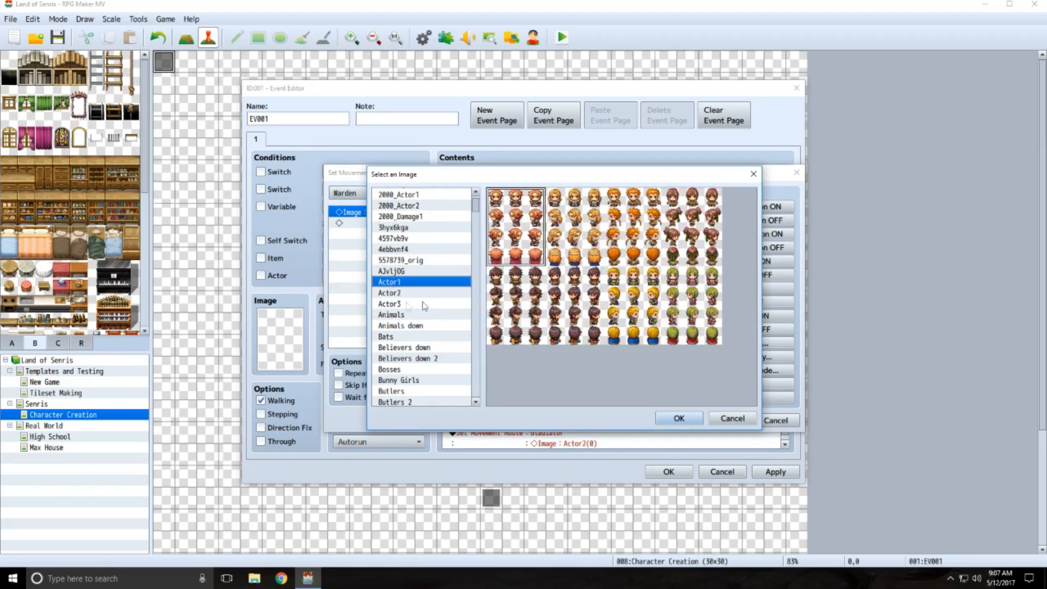
pyautogui.click(405, 304)
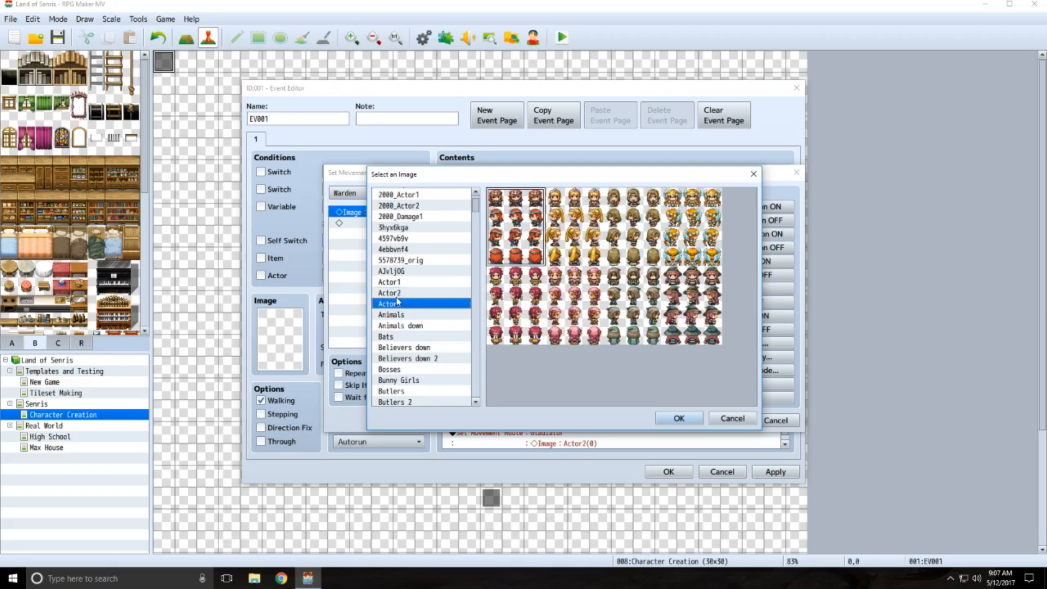
pyautogui.click(396, 297)
pyautogui.click(398, 283)
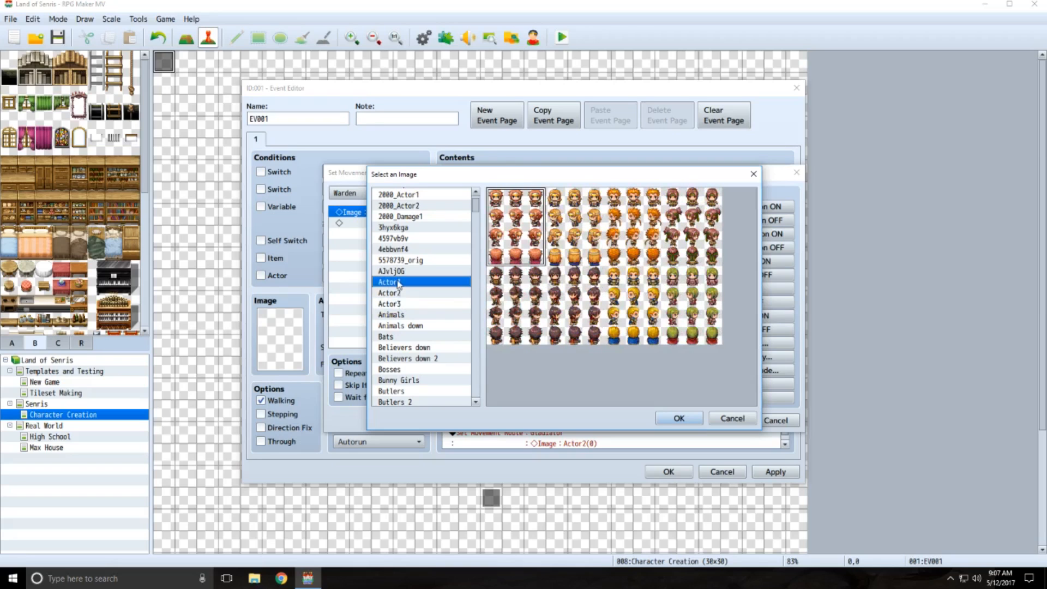
pyautogui.scroll(-7, 399, 283)
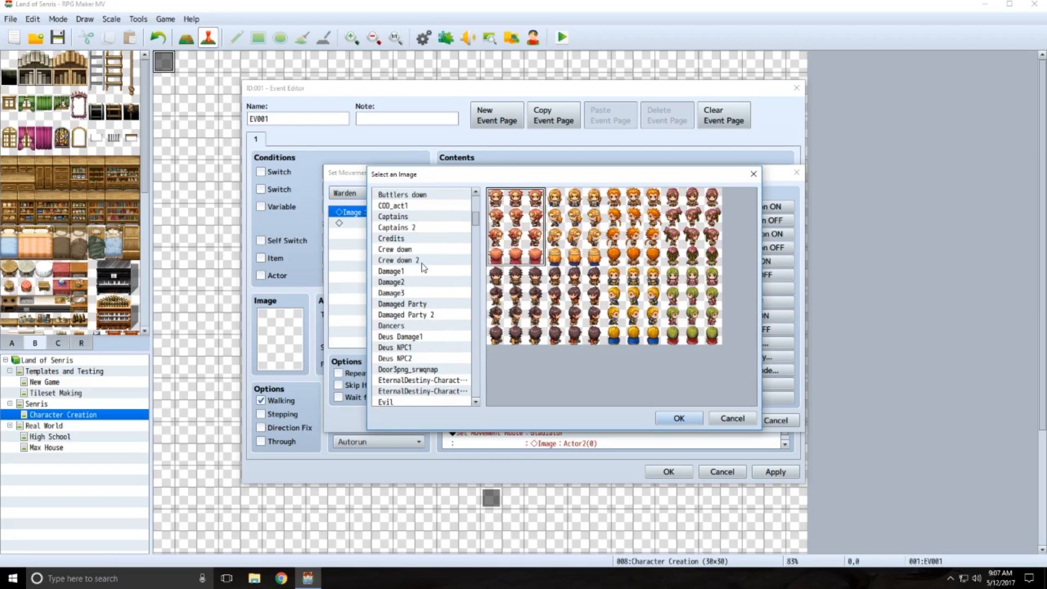
pyautogui.press('t')
pyautogui.scroll(-3, 439, 294)
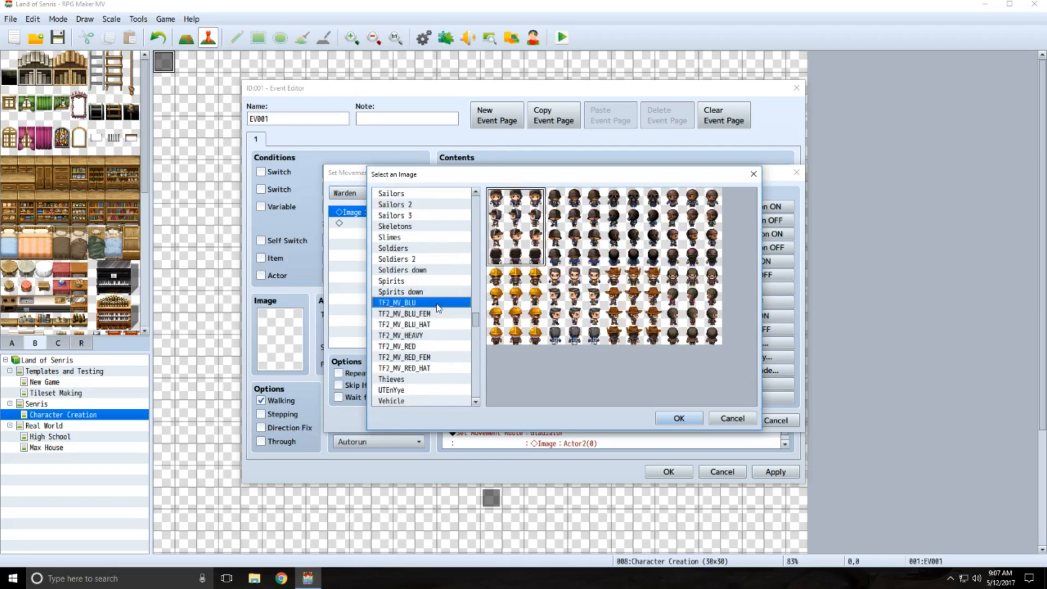
pyautogui.scroll(-4, 438, 307)
pyautogui.scroll(2, 434, 305)
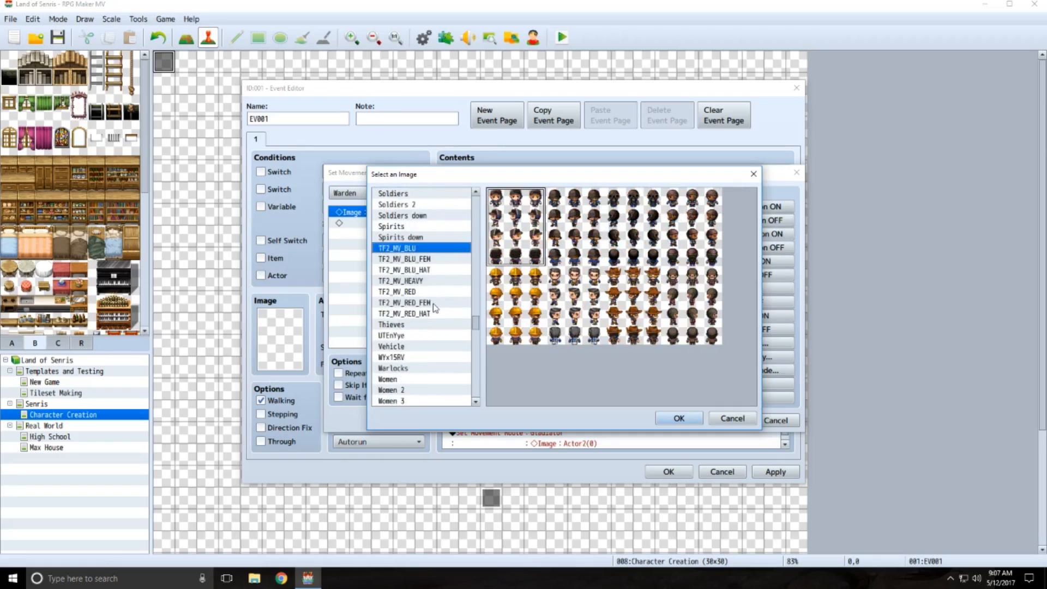
pyautogui.scroll(3, 434, 306)
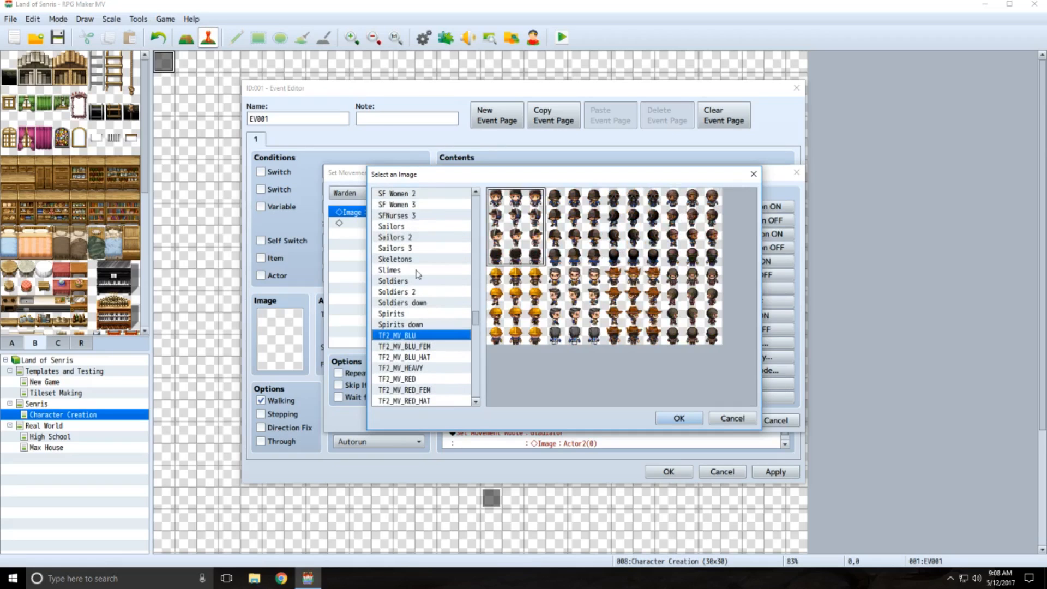
# Examine the cucom4t and gLmpzAp sheets and the sheet names after them for a Warden sprite.
pyautogui.press('c')
pyautogui.scroll(-5, 418, 275)
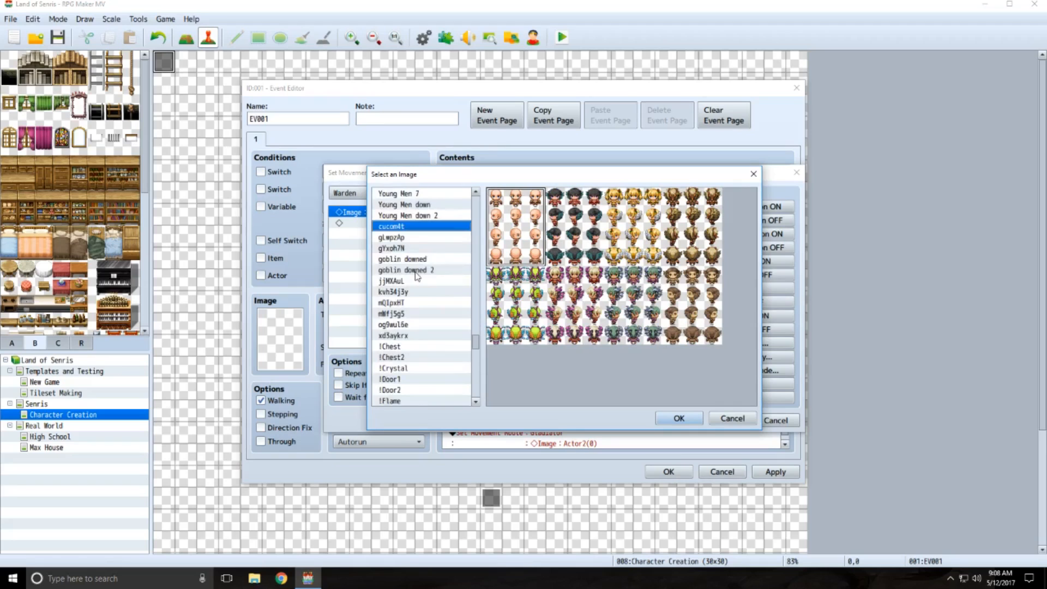
pyautogui.scroll(-2, 418, 276)
pyautogui.scroll(2, 418, 276)
pyautogui.press('Down')
pyautogui.scroll(-2, 418, 275)
pyautogui.scroll(1, 418, 276)
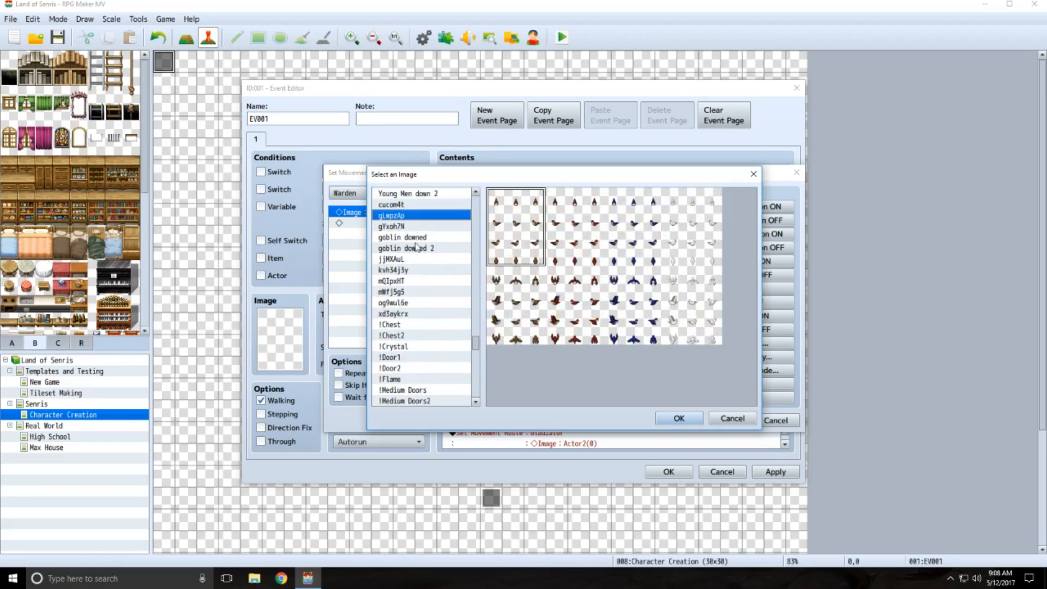
pyautogui.scroll(-1, 416, 241)
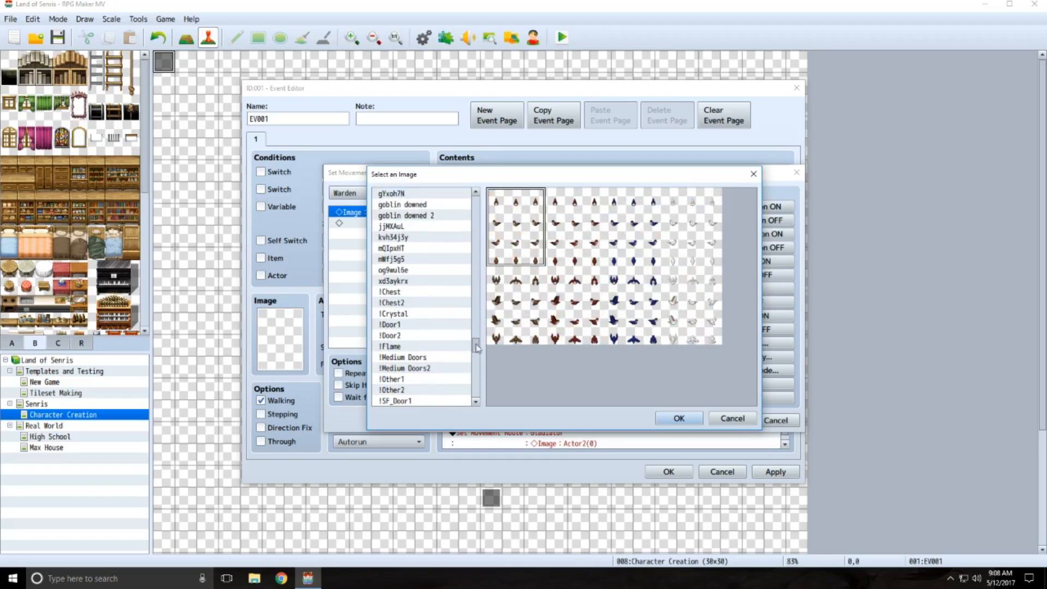
# Examine the M Swordmen and M Swordwomen sheets and the sheet names from Evil to Kings for a Warden sprite.
pyautogui.moveTo(477, 345); pyautogui.dragTo(472, 266)
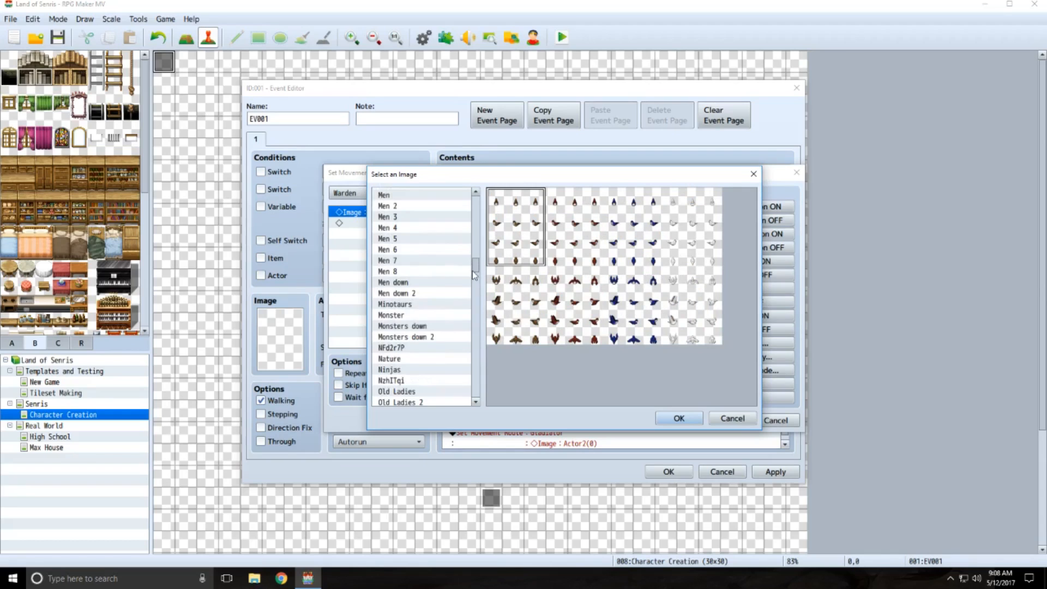
pyautogui.scroll(3, 407, 266)
pyautogui.scroll(3, 406, 266)
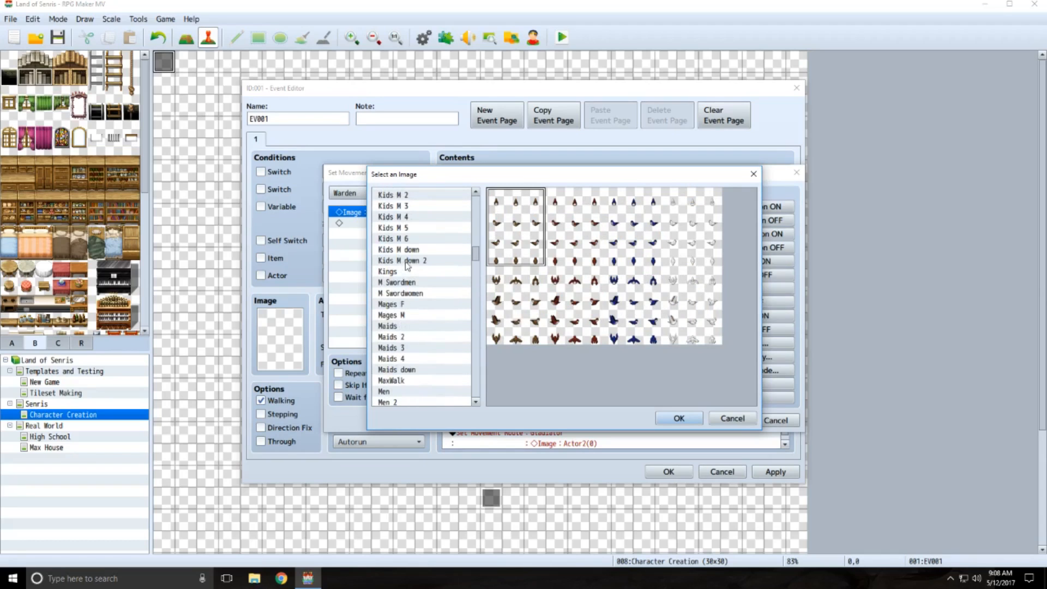
pyautogui.click(415, 283)
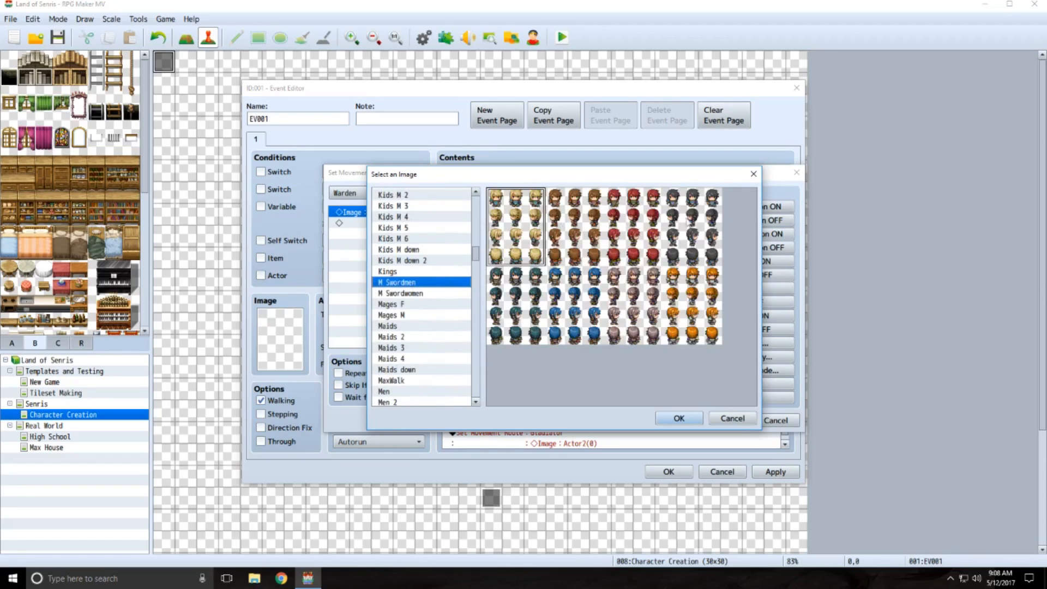
pyautogui.click(414, 294)
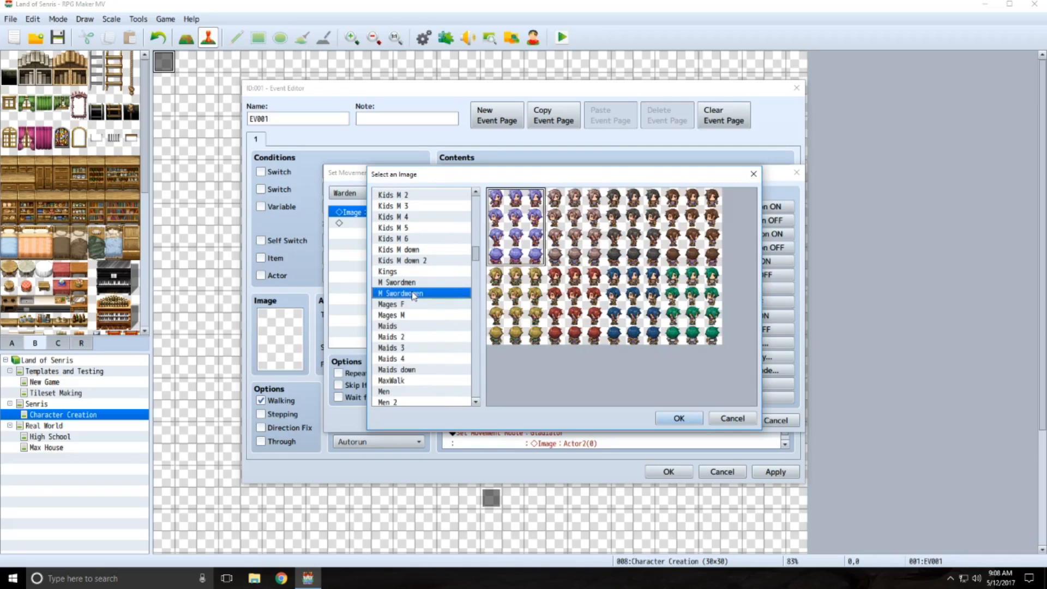
pyautogui.click(412, 282)
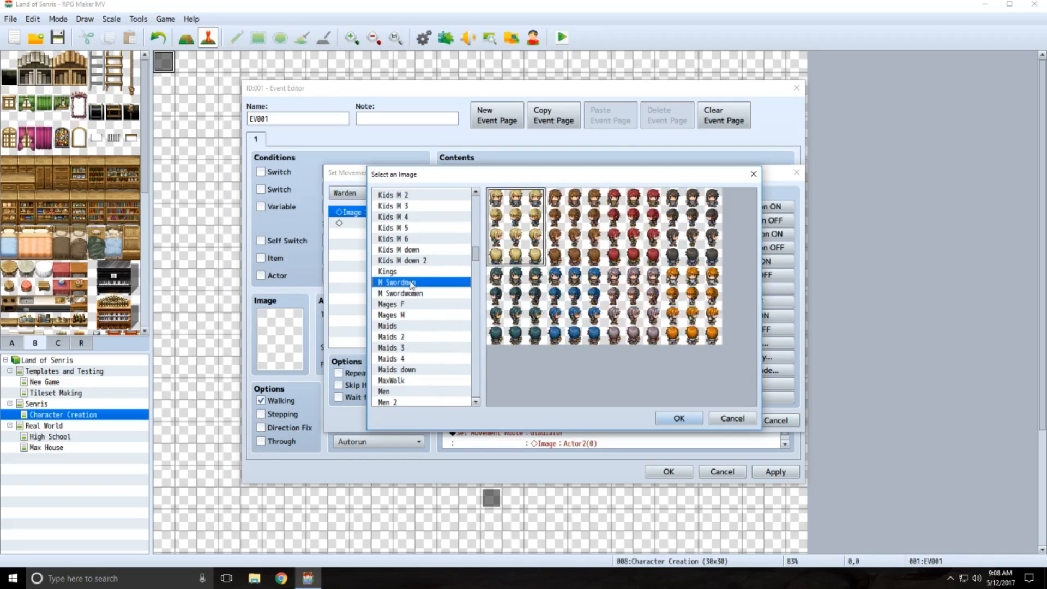
pyautogui.scroll(6, 436, 261)
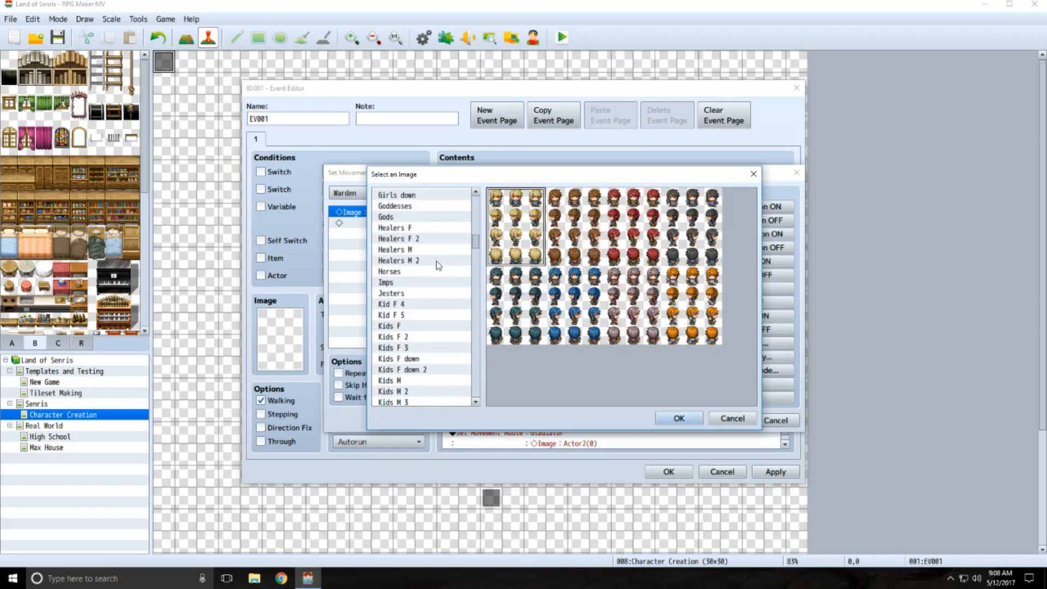
pyautogui.scroll(-2, 436, 265)
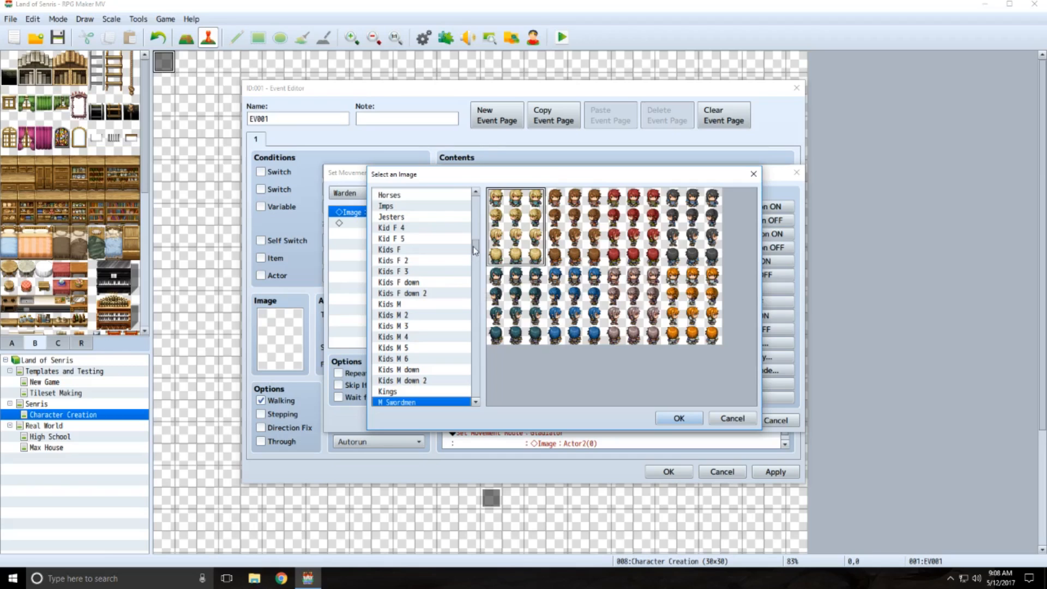
pyautogui.scroll(7, 423, 301)
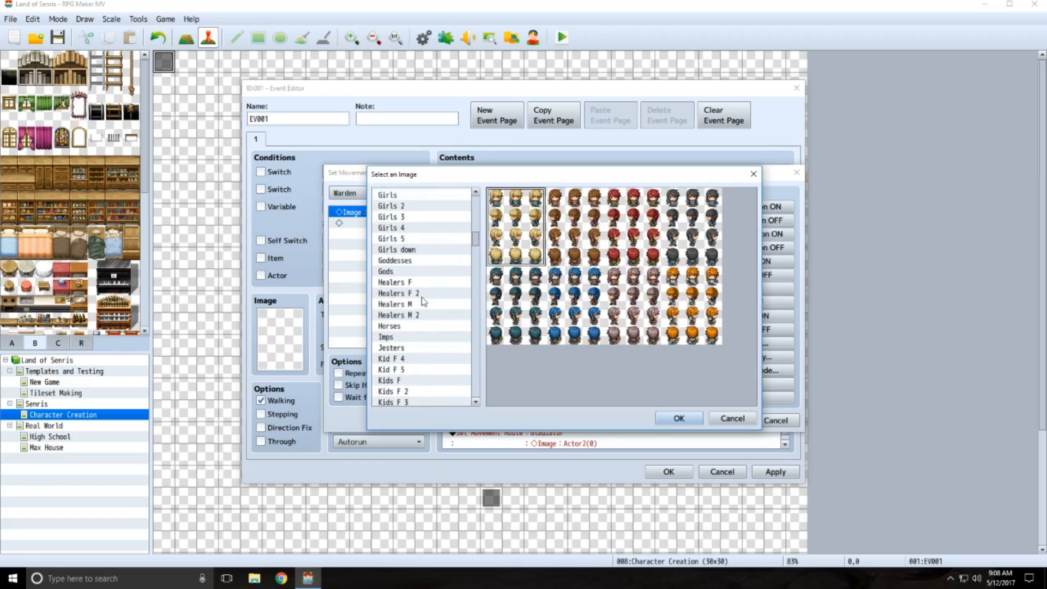
pyautogui.scroll(2, 421, 297)
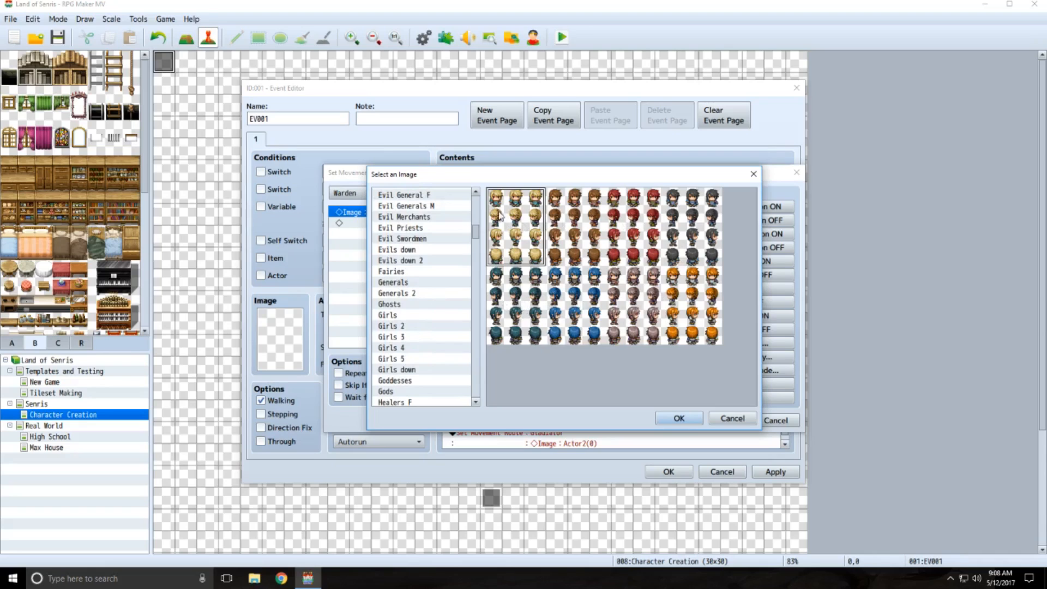
pyautogui.scroll(1, 431, 281)
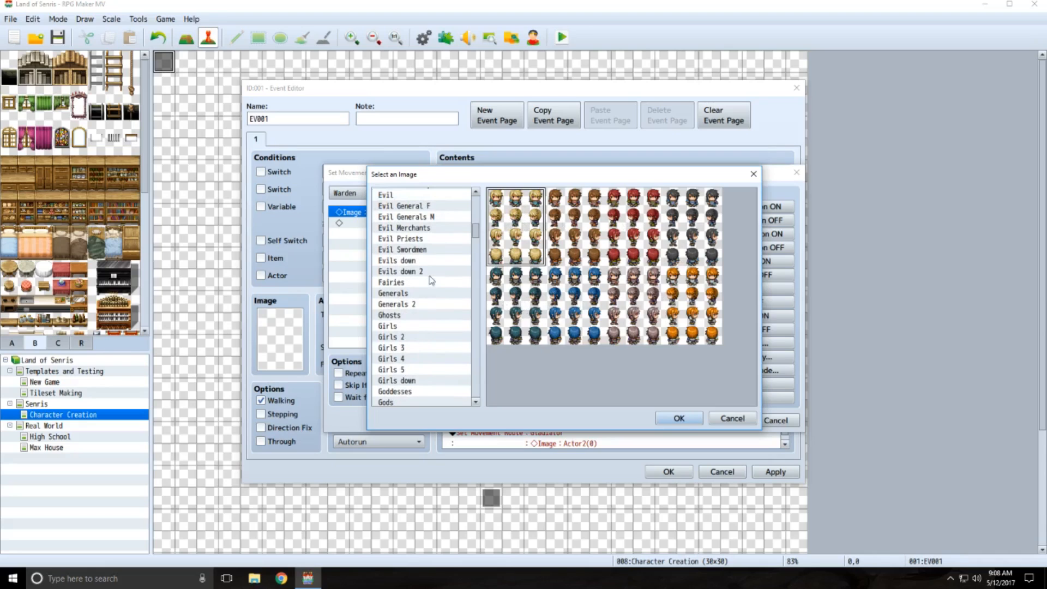
# Set the Warden route's image to the third character in the upper row of Generals 2 and confirm the route.
pyautogui.click(408, 295)
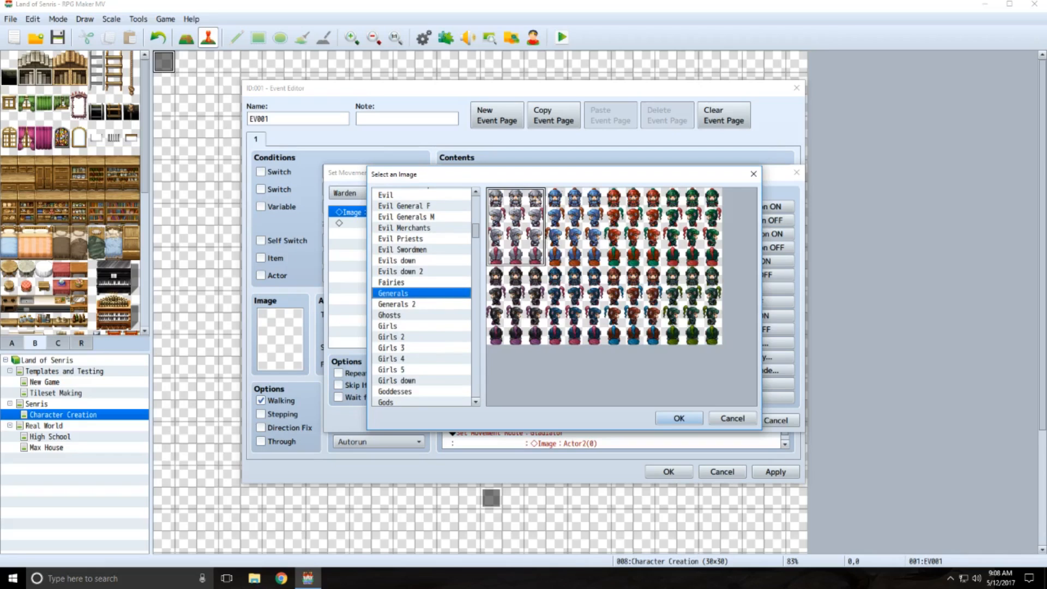
pyautogui.click(410, 304)
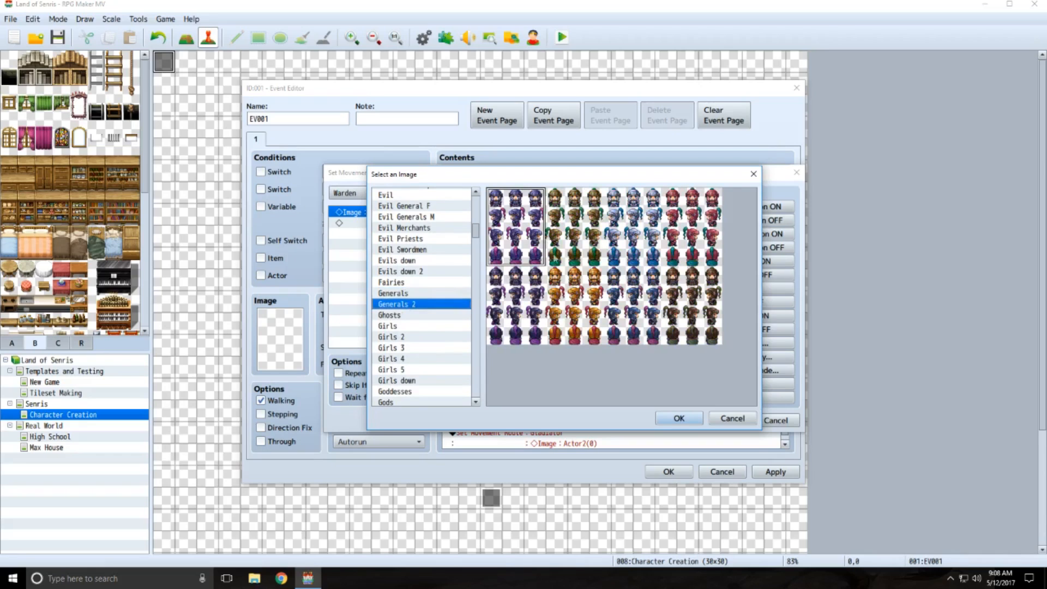
pyautogui.click(630, 223)
pyautogui.click(679, 418)
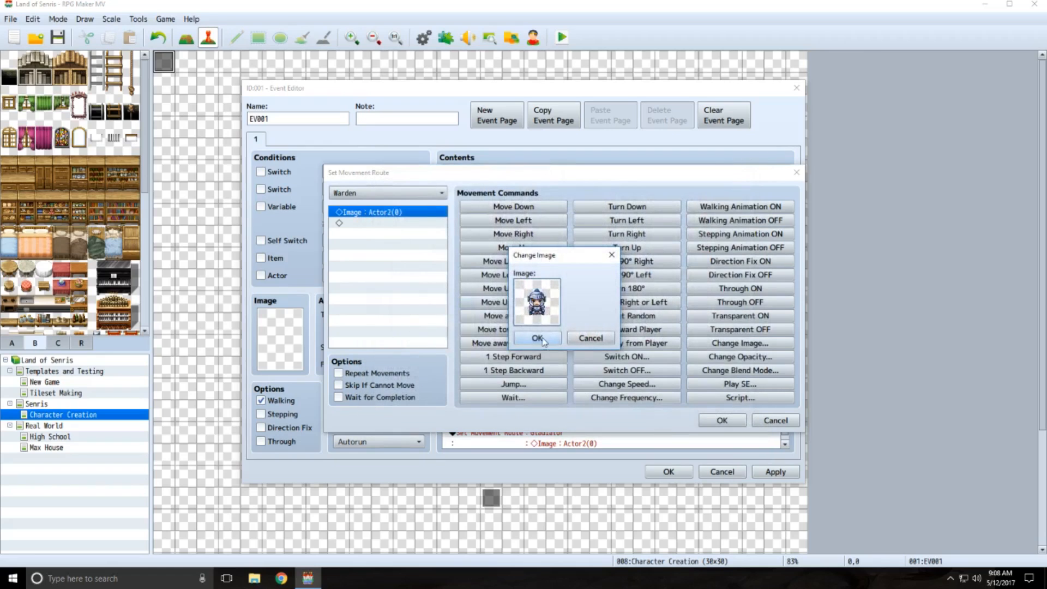
pyautogui.click(537, 338)
pyautogui.click(721, 420)
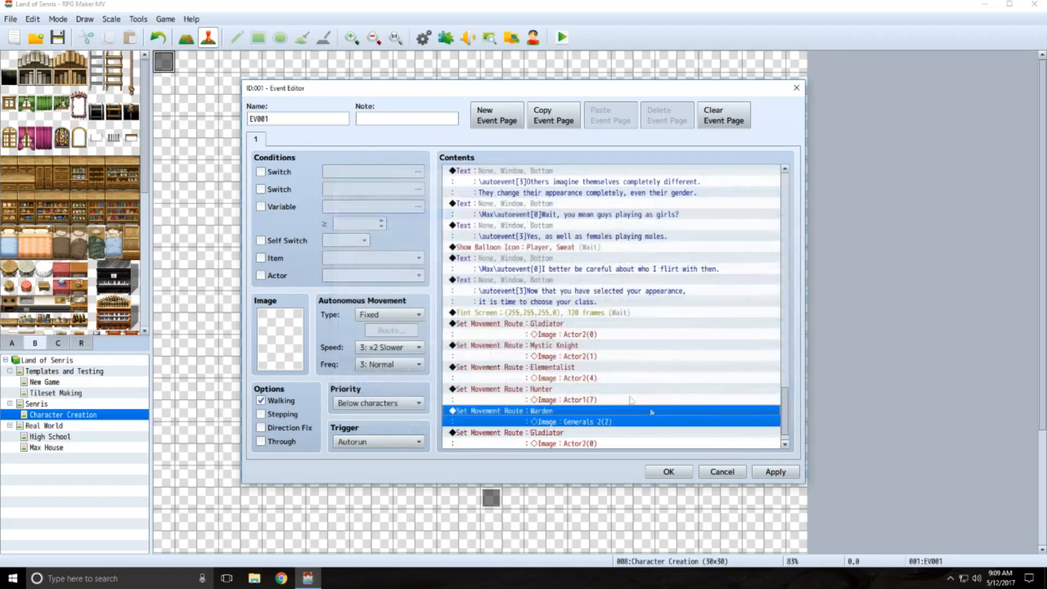
# Retarget the remaining duplicate Gladiator movement route, just above Erase Event, to the Cleric event.
pyautogui.scroll(-1, 652, 413)
pyautogui.click(544, 413)
pyautogui.doubleClick(544, 414)
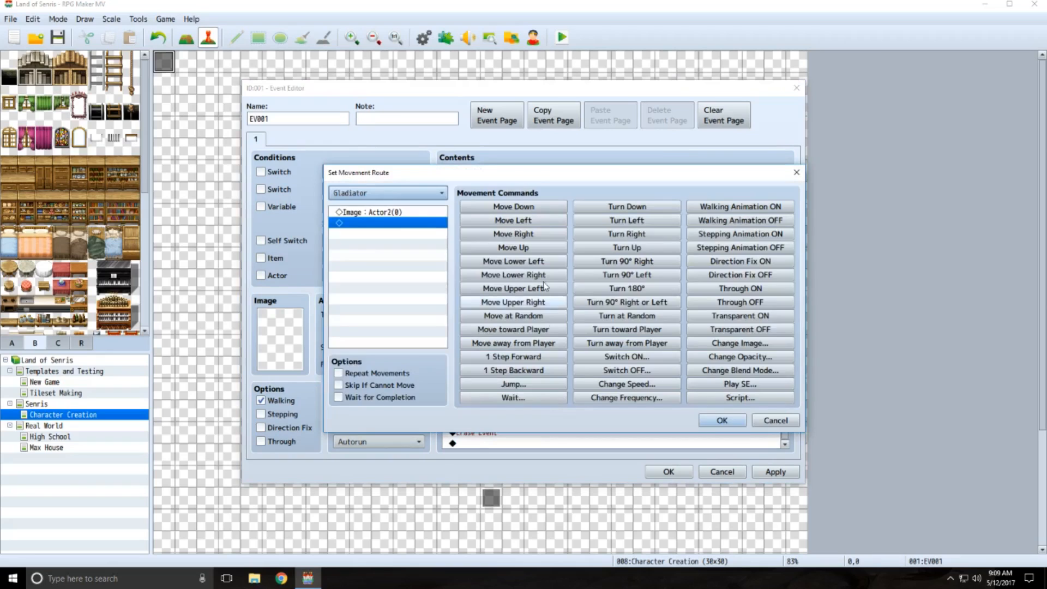
pyautogui.click(387, 193)
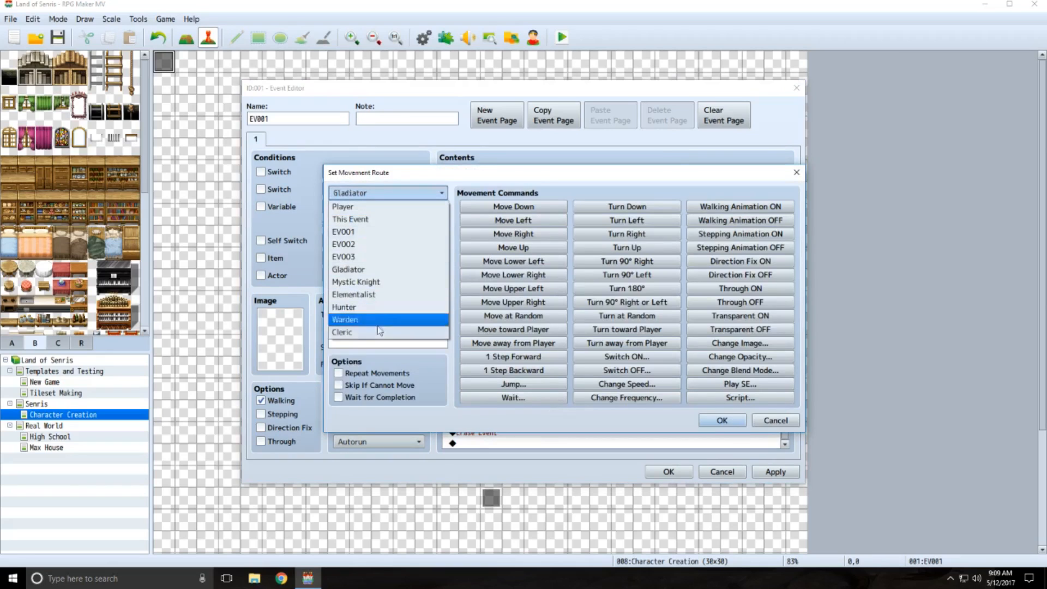
pyautogui.click(371, 326)
# Set the Cleric route's image to the third character in the lower row of Actor2 and confirm the route.
pyautogui.click(380, 214)
pyautogui.doubleClick(380, 214)
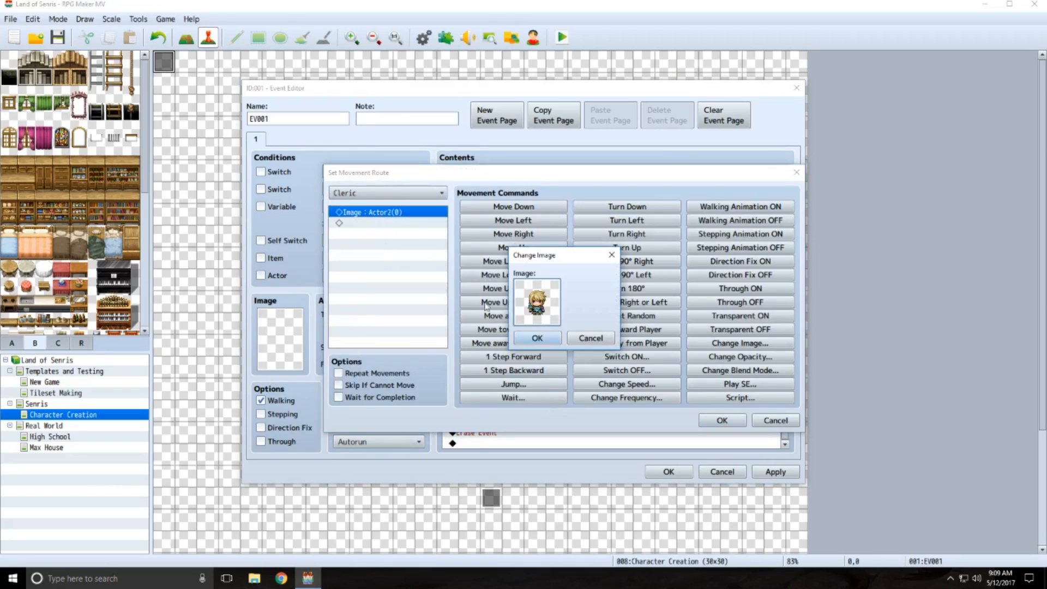
pyautogui.doubleClick(554, 313)
pyautogui.click(390, 304)
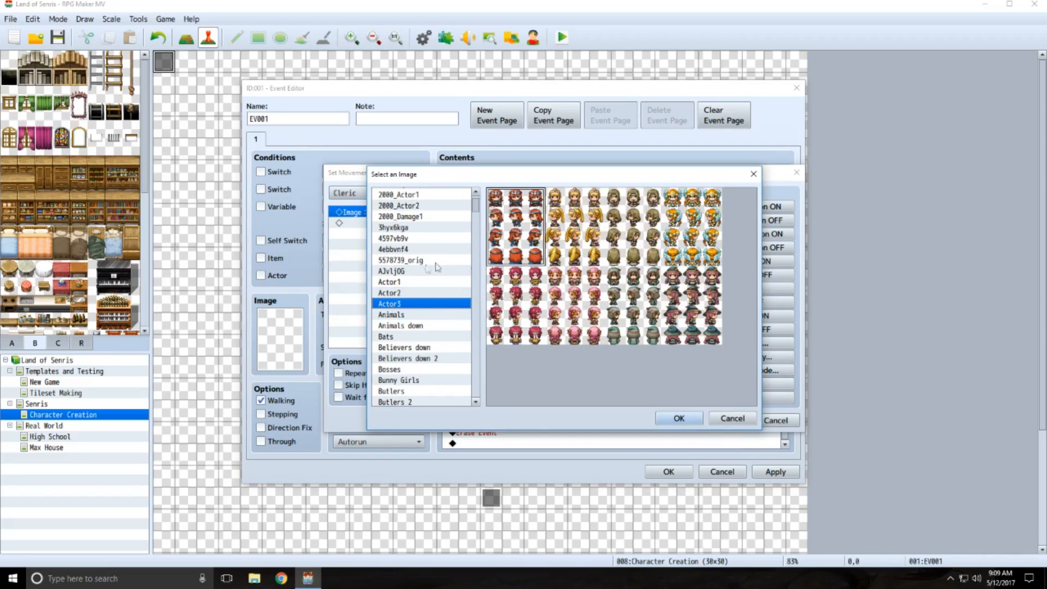
pyautogui.click(398, 282)
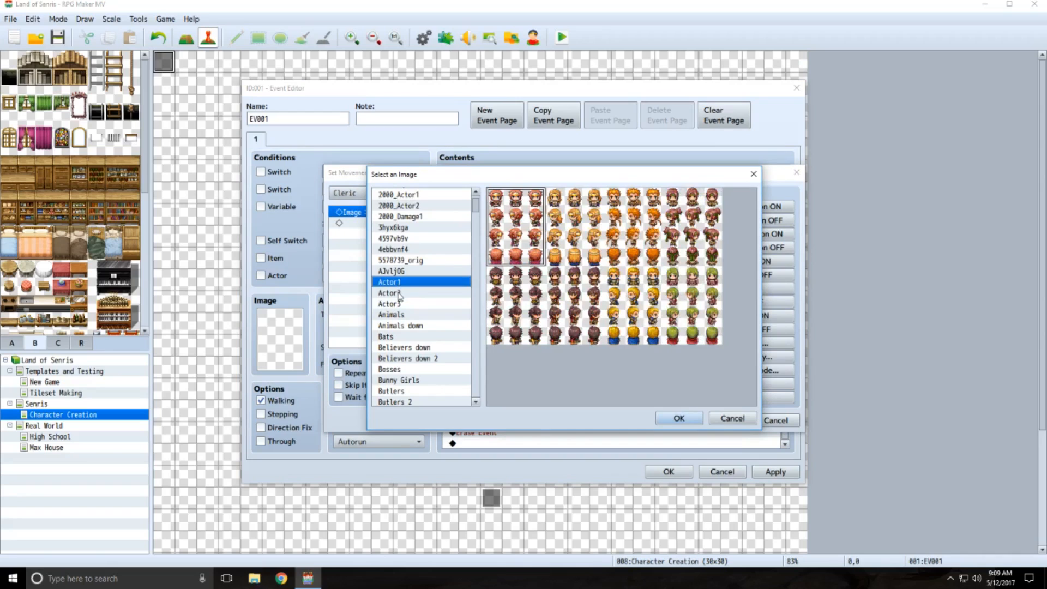
pyautogui.click(400, 294)
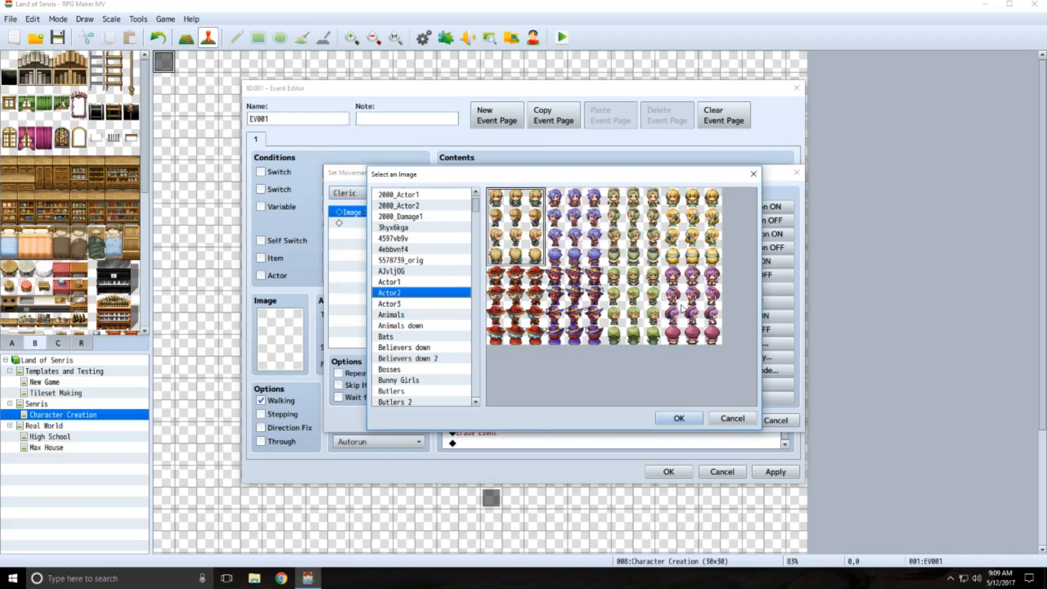
pyautogui.click(633, 296)
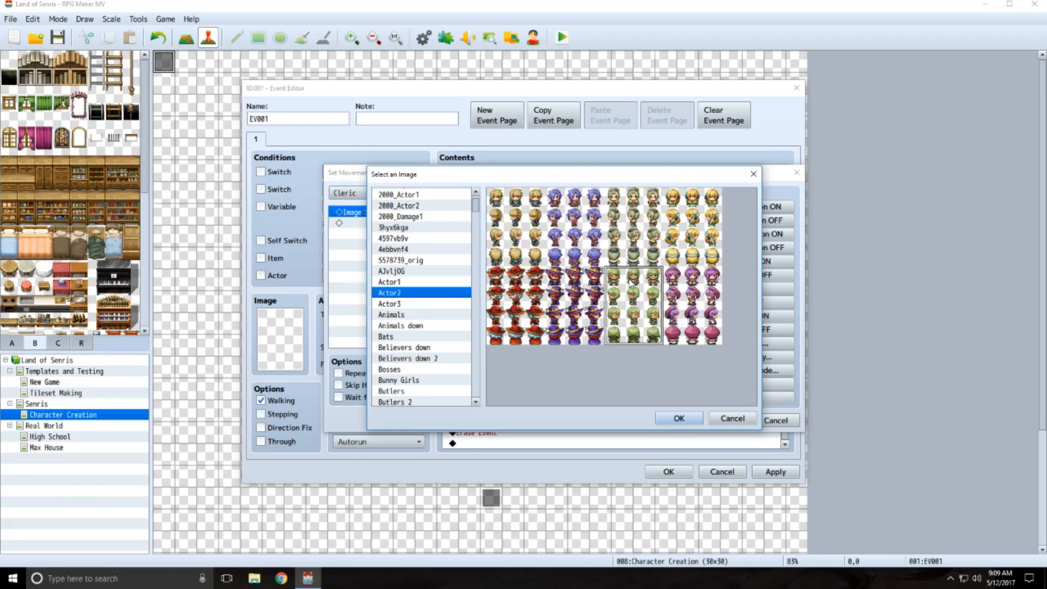
pyautogui.click(678, 418)
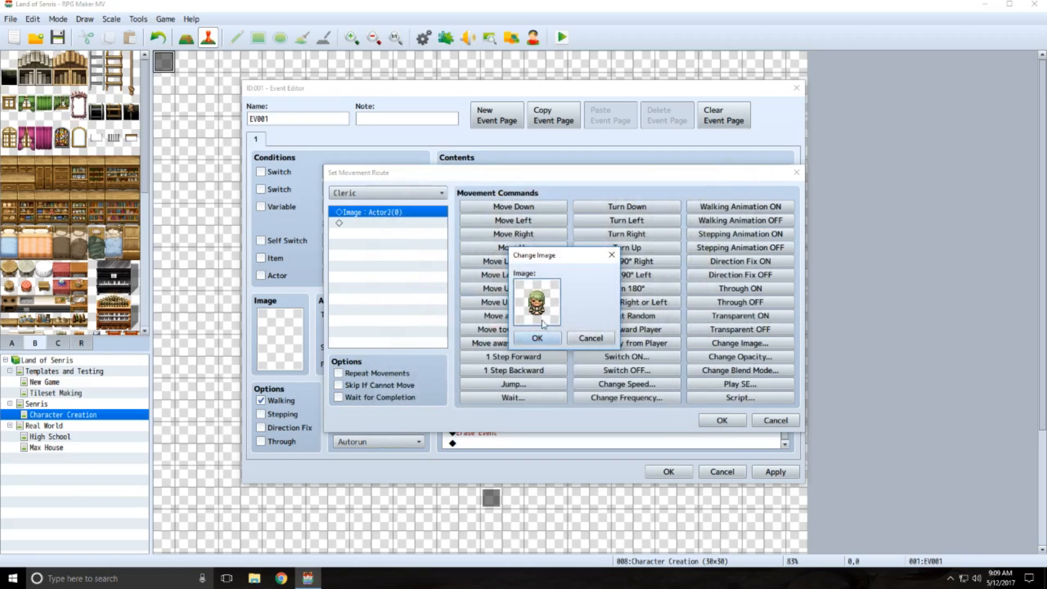
pyautogui.click(538, 338)
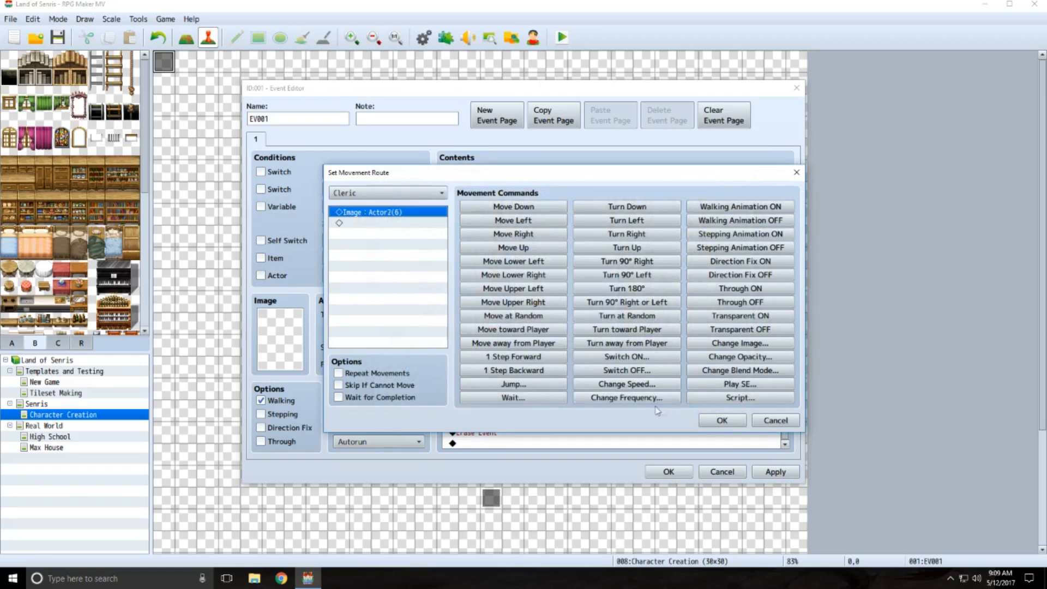
pyautogui.click(702, 420)
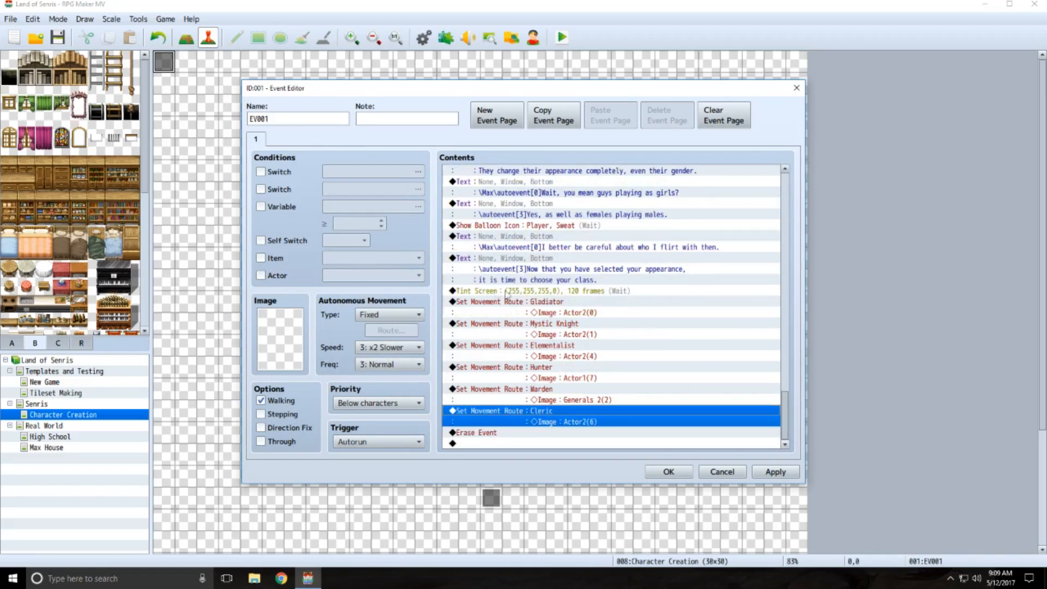
# Copy the white Tint Screen command to just before Erase Event and set the copy to the Normal tone over 60 frames.
pyautogui.click(562, 291)
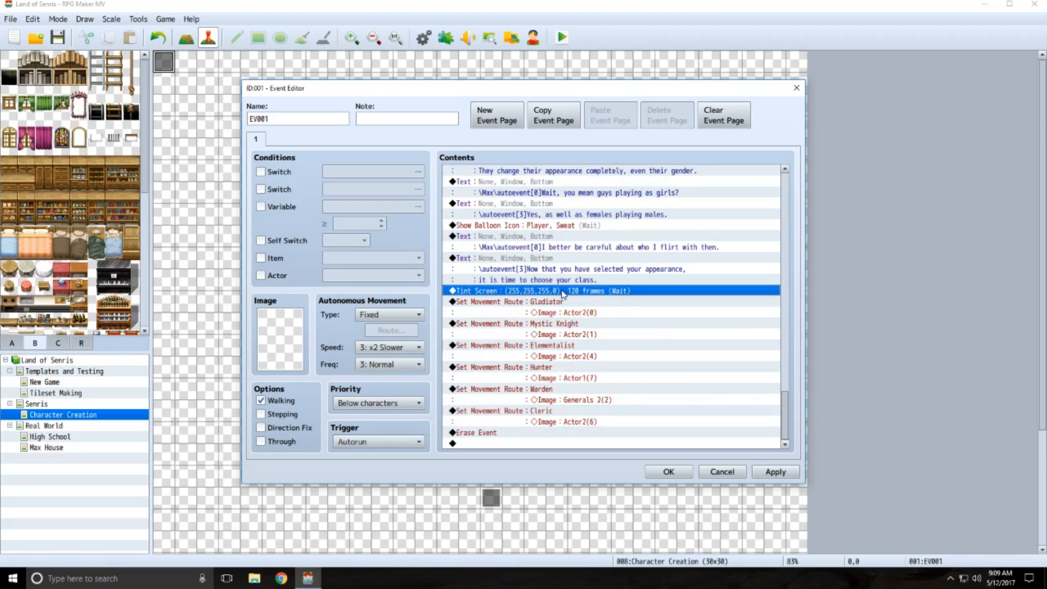
pyautogui.click(528, 433)
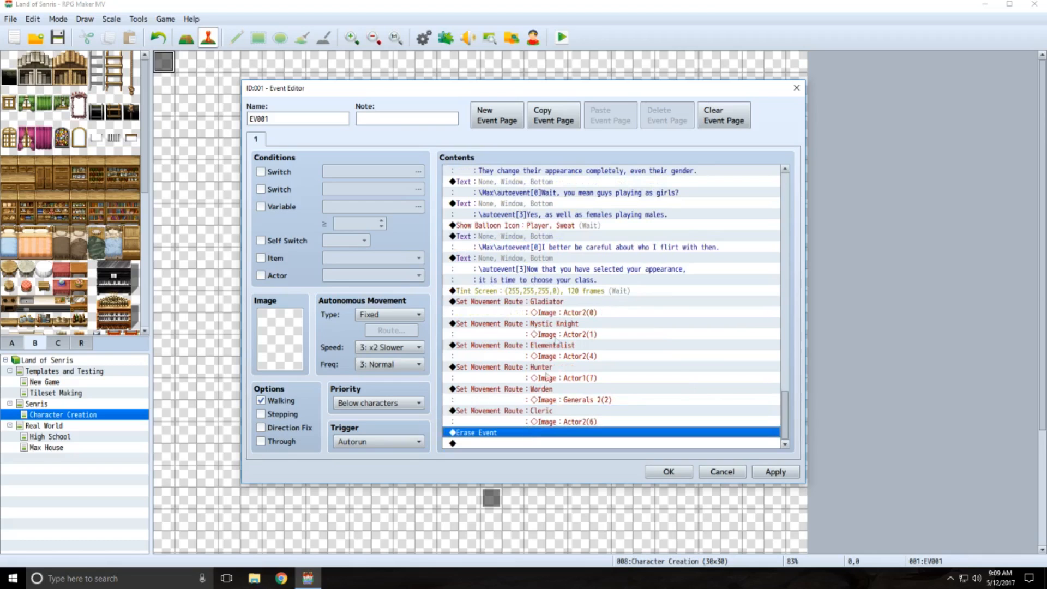
pyautogui.hotkey('ctrl', 'v')
pyautogui.doubleClick(539, 430)
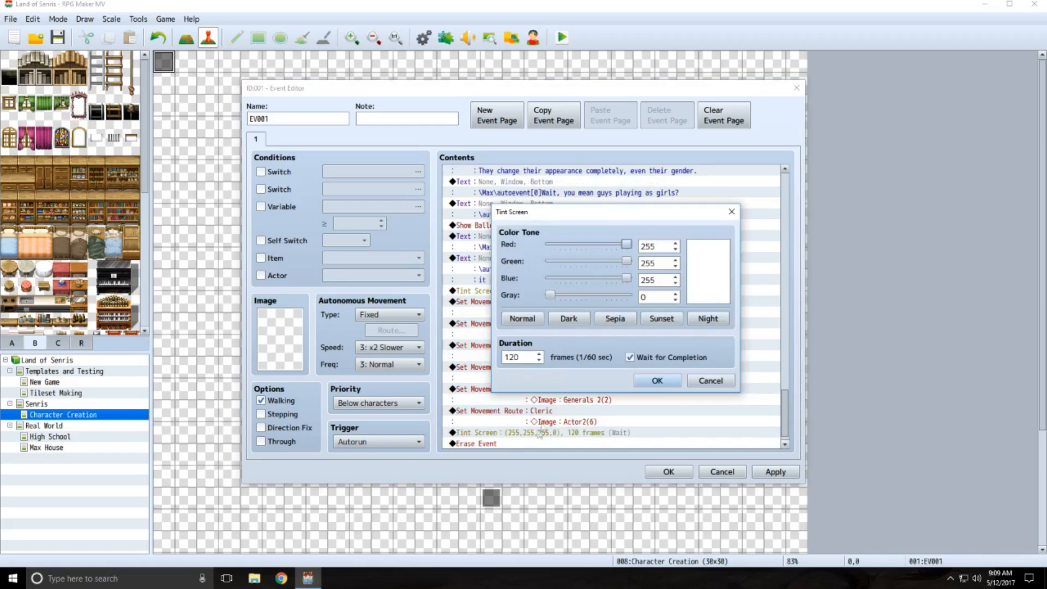
pyautogui.click(522, 319)
pyautogui.doubleClick(525, 357)
pyautogui.write('60')
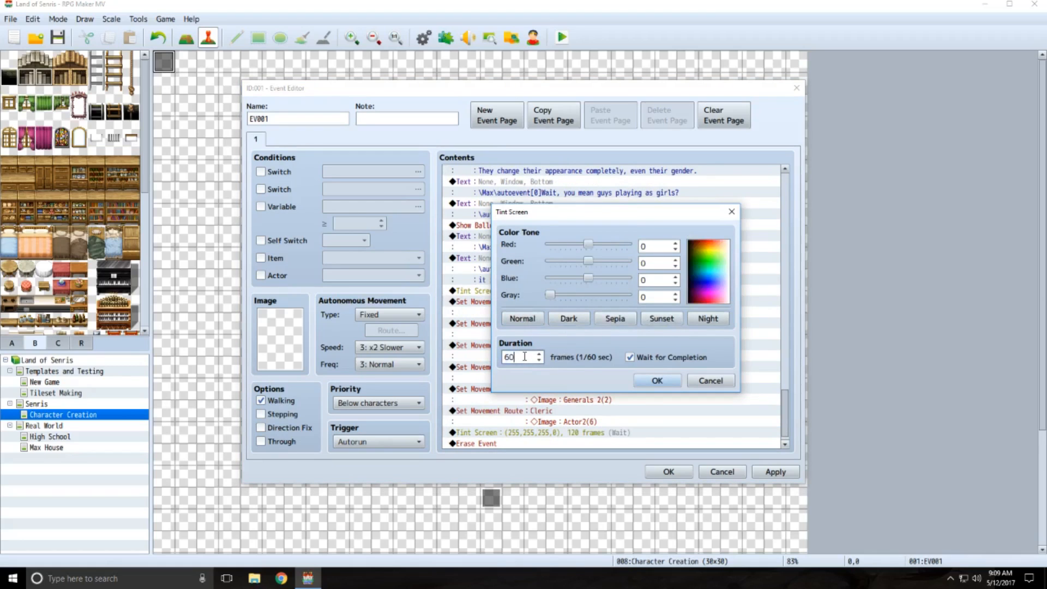
pyautogui.click(657, 381)
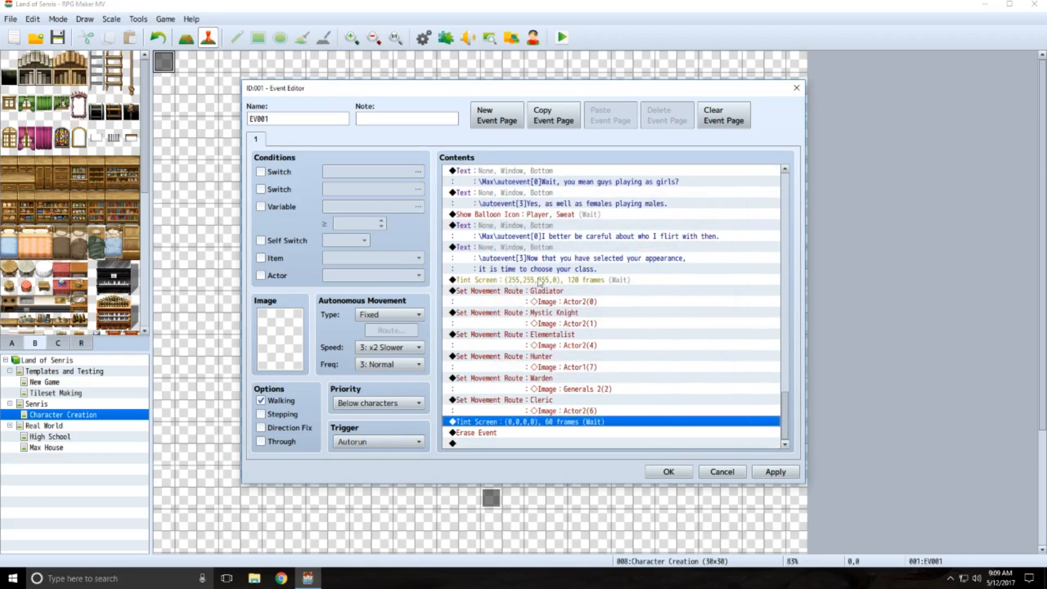
# Copy the "Now that you have selected your appearance" message to just before Erase Event.
pyautogui.click(508, 248)
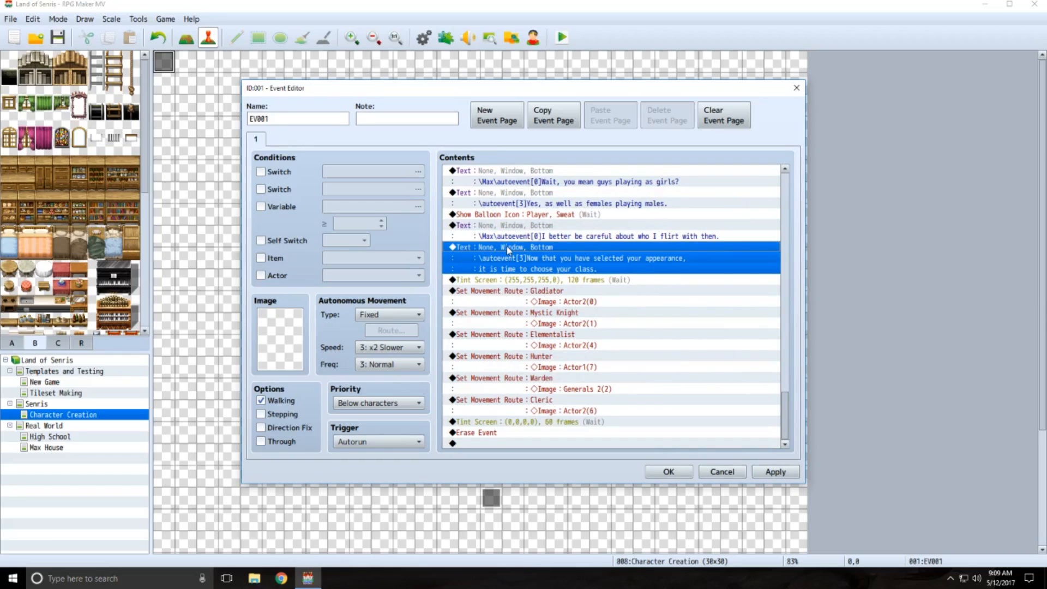
pyautogui.hotkey('ctrl', 'c')
pyautogui.click(515, 433)
pyautogui.hotkey('ctrl', 'v')
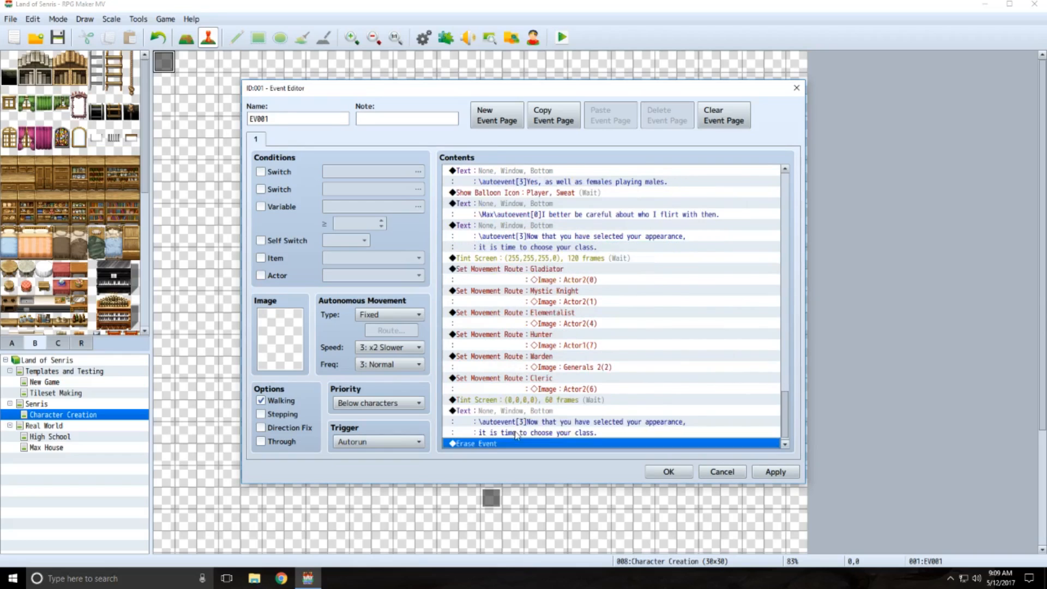
# Insert a 60-frame Wait between the Normal screen tint and the copied message.
pyautogui.click(518, 421)
pyautogui.press('Insert')
pyautogui.click(657, 175)
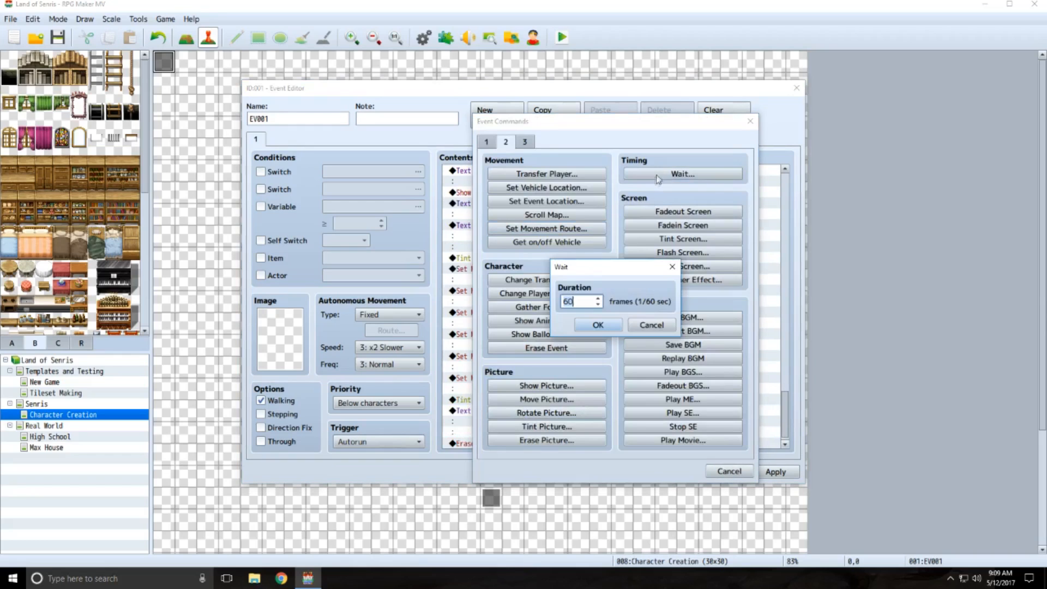
pyautogui.click(598, 325)
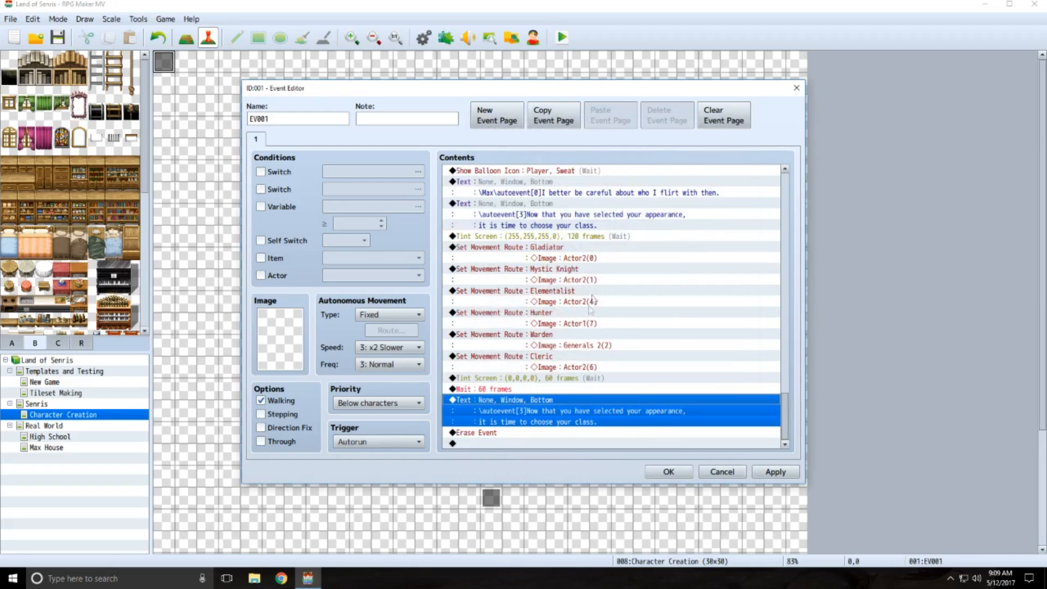
# Reword the copied message to "These are the classes you can choose from. Speak to each class to get a description of how they play." and confirm the event.
pyautogui.doubleClick(515, 411)
pyautogui.moveTo(657, 283); pyautogui.dragTo(642, 264)
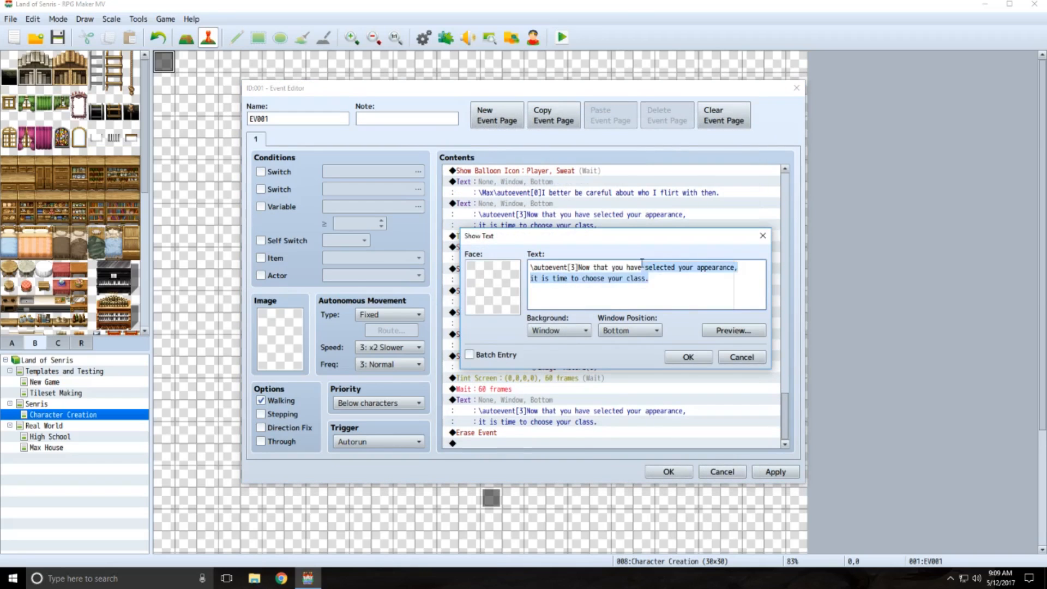
pyautogui.press('BackSpace')
pyautogui.press('BackSpace')
pyautogui.press('BackSpace')
pyautogui.press('BackSpace')
pyautogui.press('BackSpace')
pyautogui.press('BackSpace')
pyautogui.press('BackSpace')
pyautogui.press('BackSpace')
pyautogui.press('BackSpace')
pyautogui.press('BackSpace')
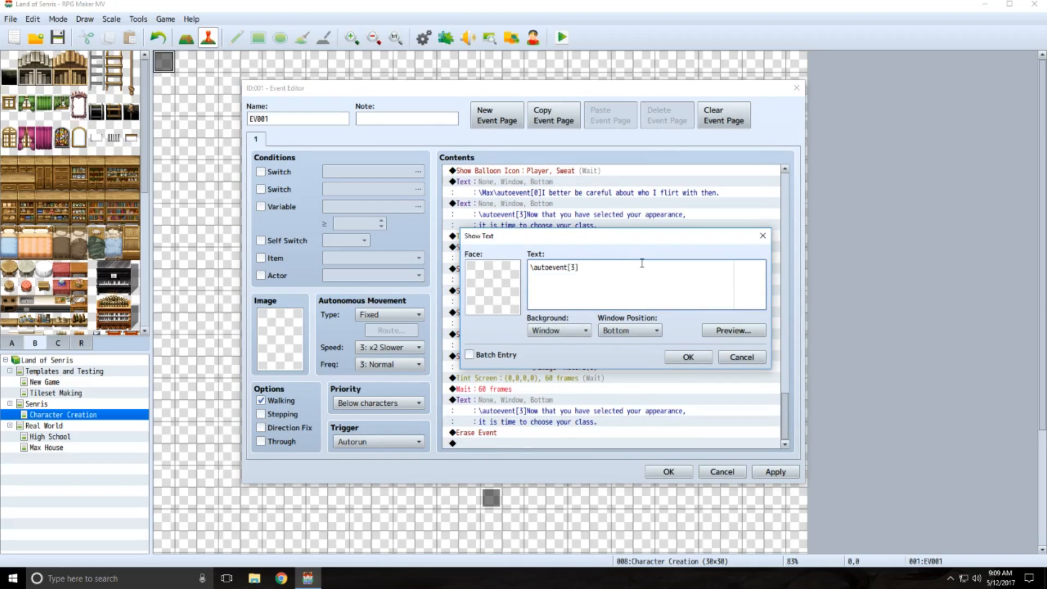
pyautogui.write('These are the classes you can choose from.')
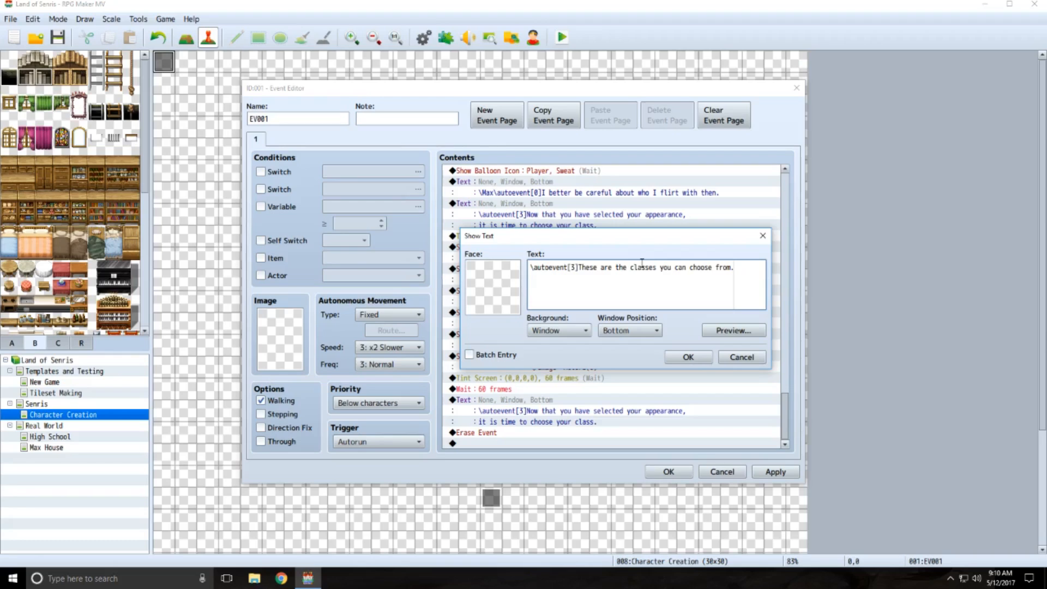
pyautogui.write('each class to get a descriptio')
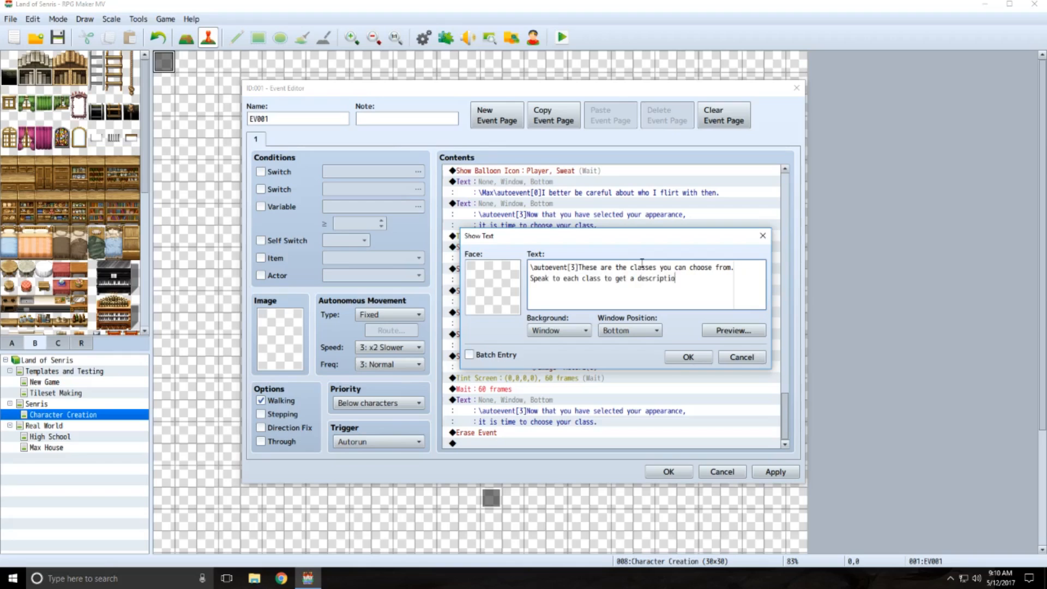
pyautogui.write('how they play.')
pyautogui.click(688, 357)
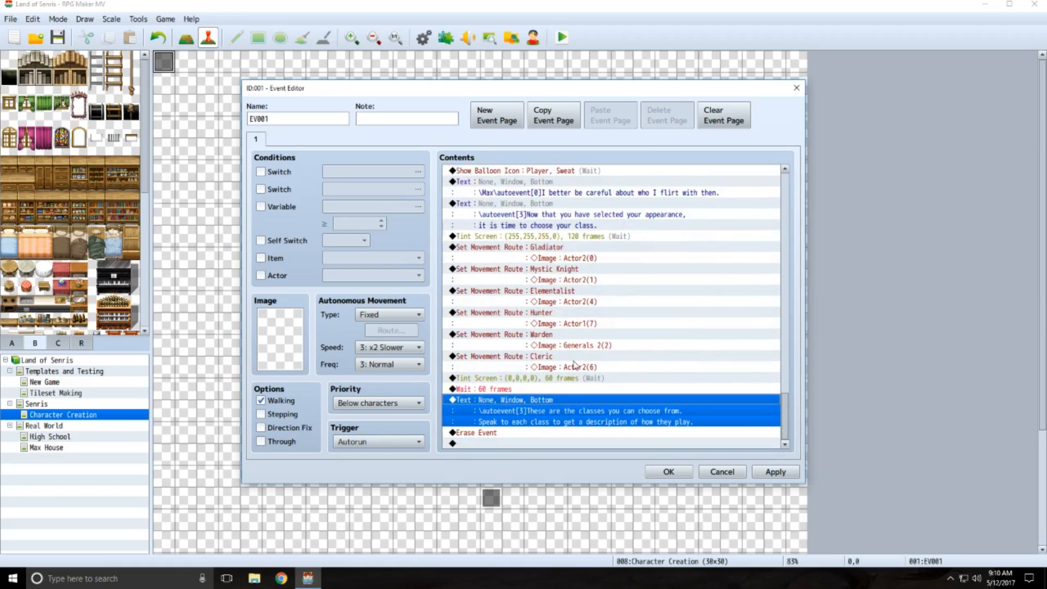
pyautogui.click(668, 474)
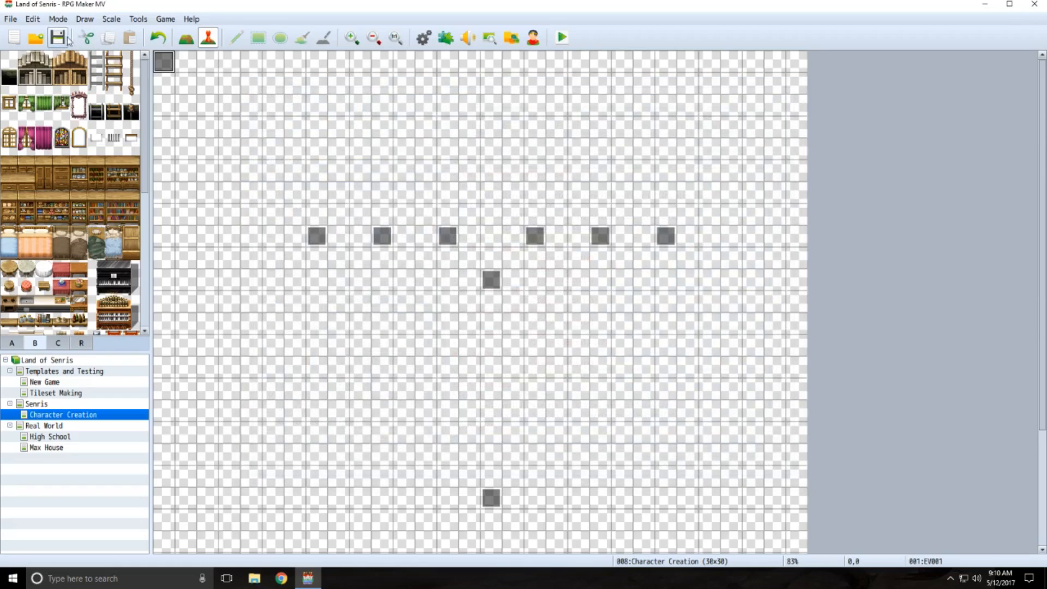
# Start a Show Text message in the Gladiator event with the code \autoevent[4].
pyautogui.doubleClick(318, 239)
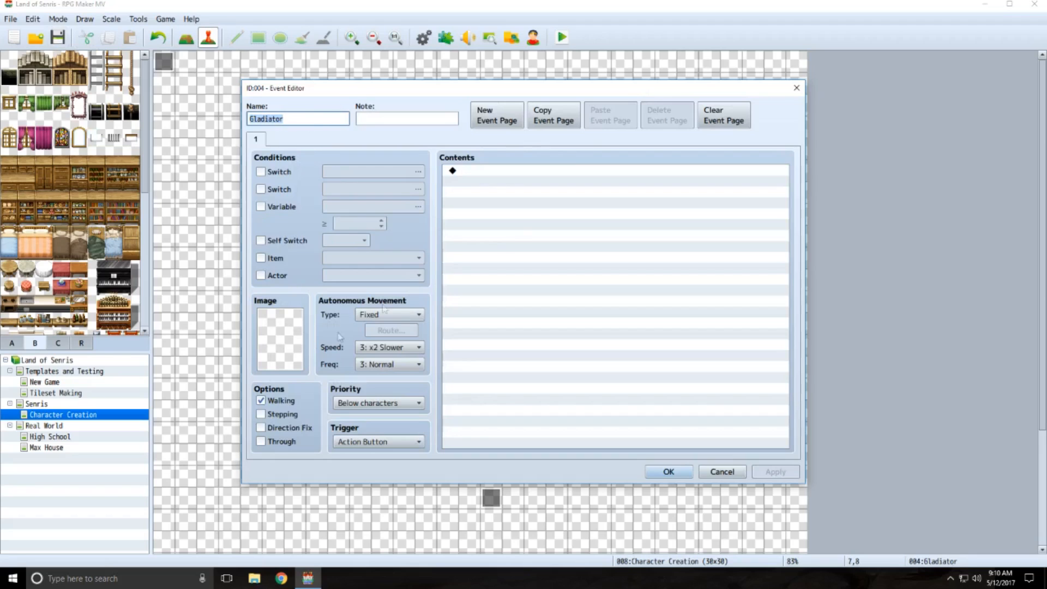
pyautogui.doubleClick(518, 172)
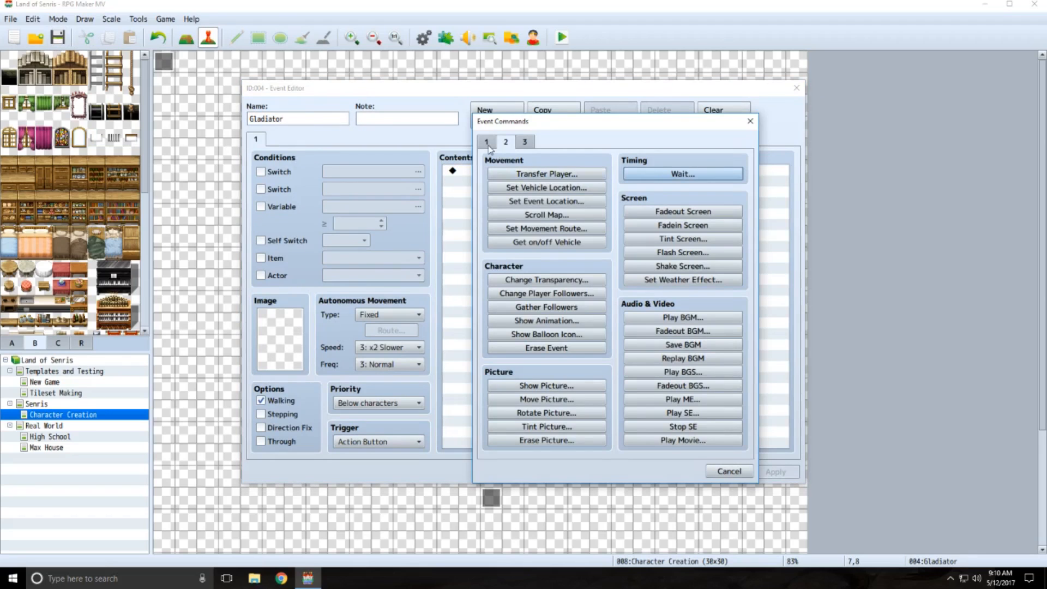
pyautogui.click(488, 143)
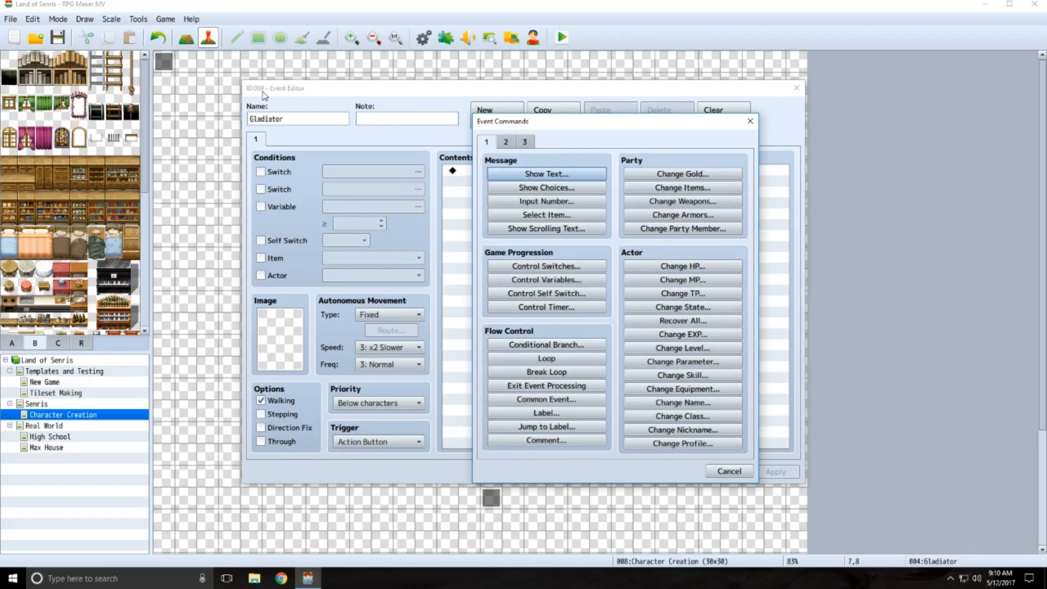
pyautogui.click(546, 173)
pyautogui.write('\\')
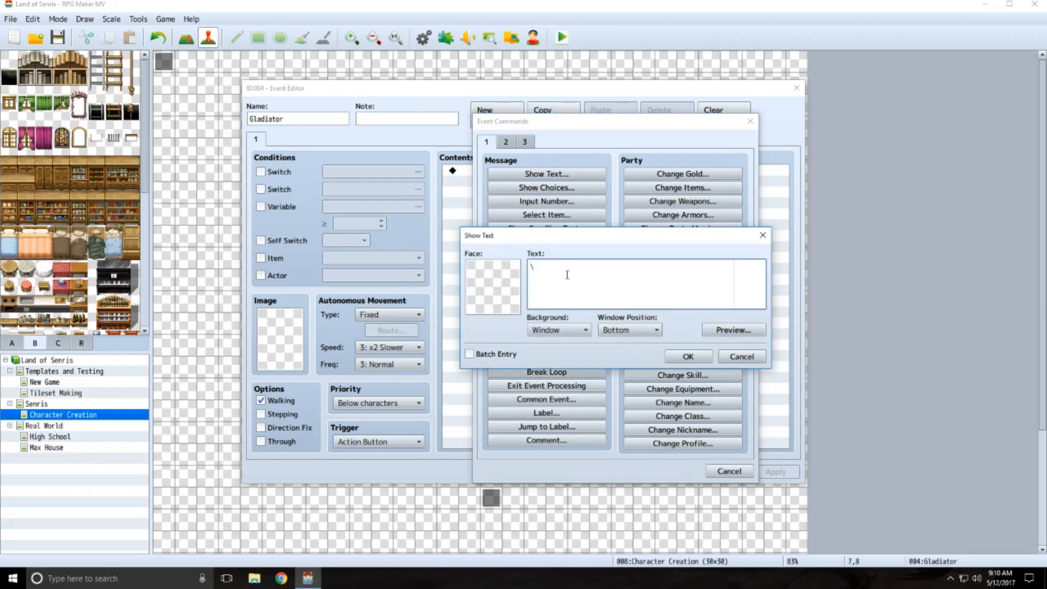
pyautogui.write('autoevent[]')
pyautogui.press('Left')
pyautogui.write('4')
pyautogui.press('BackSpace')
pyautogui.write('0')
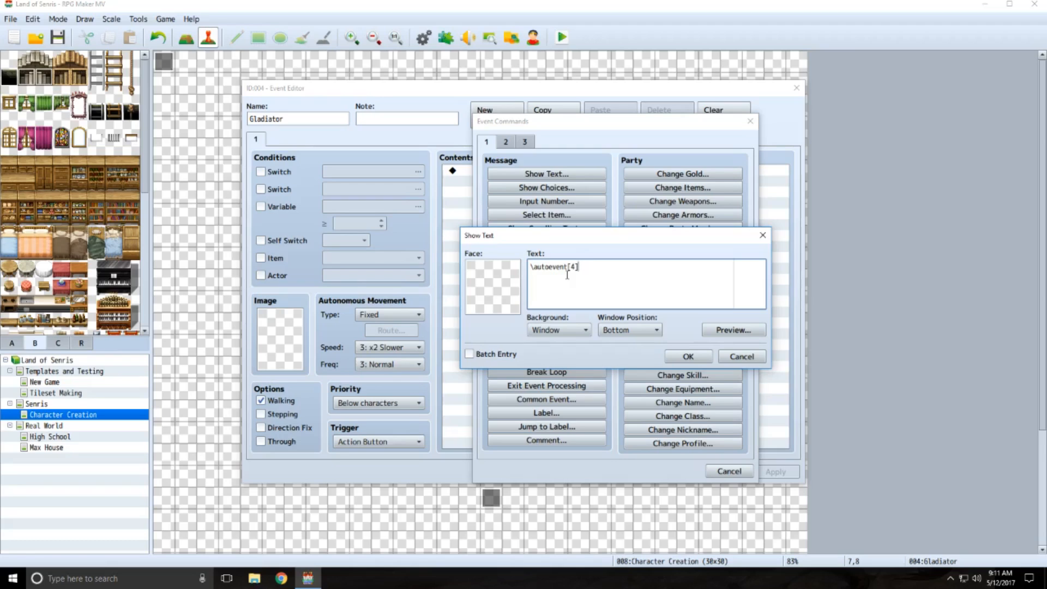
# Write "This is the Gladiator class." after the \autoevent[4] code and confirm the message.
pyautogui.write('This is the Gladiator class.  They speaci')
pyautogui.press('BackSpace')
pyautogui.press('BackSpace')
pyautogui.press('BackSpace')
pyautogui.write('cial')
pyautogui.press('BackSpace')
pyautogui.press('BackSpace')
pyautogui.press('BackSpace')
pyautogui.press('BackSpace')
pyautogui.press('BackSpace')
pyautogui.press('BackSpace')
pyautogui.press('BackSpace')
pyautogui.press('BackSpace')
pyautogui.press('BackSpace')
pyautogui.press('BackSpace')
pyautogui.press('BackSpace')
pyautogui.press('BackSpace')
pyautogui.write('They s')
pyautogui.press('BackSpace')
pyautogui.press('BackSpace')
pyautogui.press('BackSpace')
pyautogui.press('BackSpace')
pyautogui.press('BackSpace')
pyautogui.press('BackSpace')
pyautogui.click(688, 357)
# Duplicate the Gladiator class introduction message directly below the original.
pyautogui.click(525, 174)
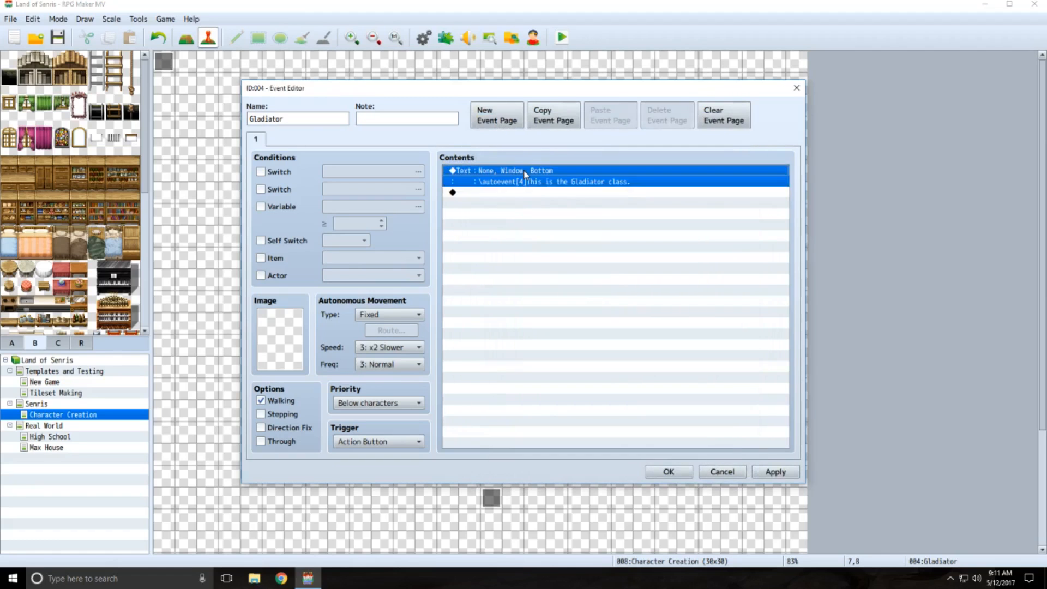
pyautogui.click(515, 194)
pyautogui.hotkey('ctrl', 'v')
# Reword the duplicated message to "They specialize in wielding massive, two-handed swords and axes.", keeping the \autoevent[4] code.
pyautogui.doubleClick(515, 194)
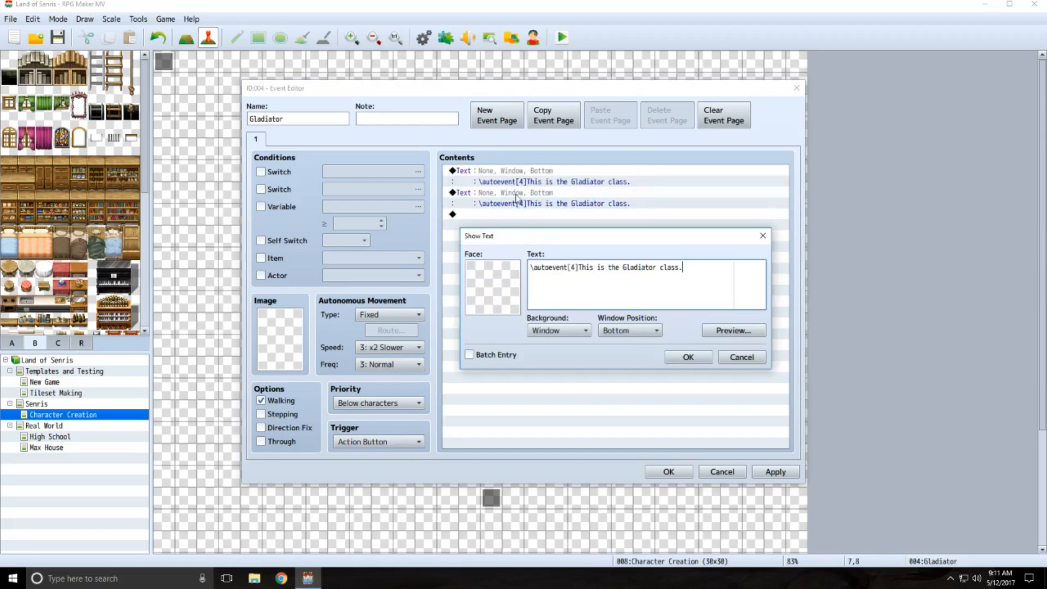
pyautogui.press('BackSpace')
pyautogui.press('BackSpace')
pyautogui.press('BackSpace')
pyautogui.press('BackSpace')
pyautogui.press('BackSpace')
pyautogui.press('BackSpace')
pyautogui.press('BackSpace')
pyautogui.press('BackSpace')
pyautogui.press('BackSpace')
pyautogui.press('BackSpace')
pyautogui.press('BackSpace')
pyautogui.press('BackSpace')
pyautogui.press('BackSpace')
pyautogui.press('BackSpace')
pyautogui.press('BackSpace')
pyautogui.press('BackSpace')
pyautogui.press('BackSpace')
pyautogui.press('BackSpace')
pyautogui.press('BackSpace')
pyautogui.press('BackSpace')
pyautogui.write('They speac')
pyautogui.press('BackSpace')
pyautogui.press('BackSpace')
pyautogui.write('cialize in')
pyautogui.write('wielding')
pyautogui.press('BackSpace')
pyautogui.press('BackSpace')
pyautogui.press('BackSpace')
pyautogui.press('BackSpace')
pyautogui.press('BackSpace')
pyautogui.press('BackSpace')
pyautogui.press('BackSpace')
pyautogui.press('BackSpace')
pyautogui.write('ielding m')
pyautogui.write('assive')
pyautogui.write(', ')
pyautogui.write('two-handed')
pyautogui.write(' swords')
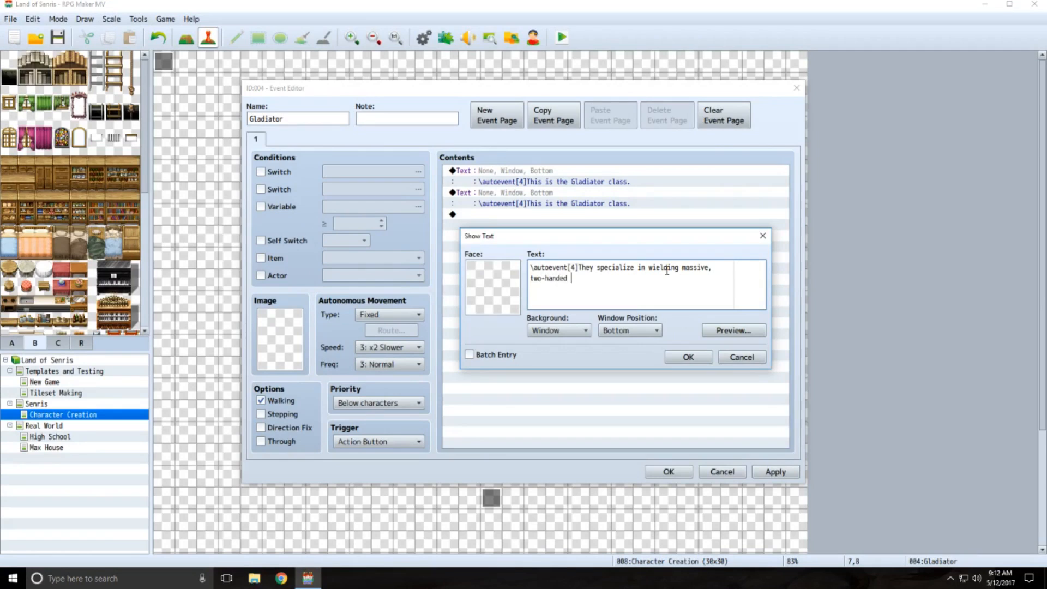
pyautogui.write(' and axes.')
pyautogui.press('BackSpace')
pyautogui.click(681, 360)
# Duplicate the two-handed weapons message directly below itself and clear the copy's wording, keeping only the \autoevent[4] code.
pyautogui.click(560, 225)
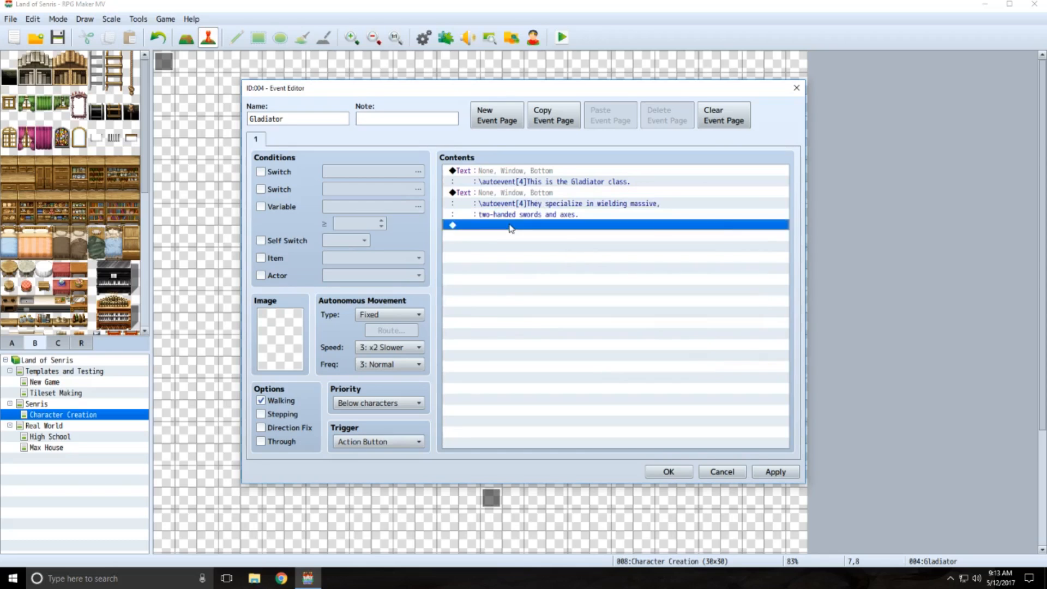
pyautogui.hotkey('ctrl', 'v')
pyautogui.doubleClick(516, 229)
pyautogui.hotkey('ctrl', 'a')
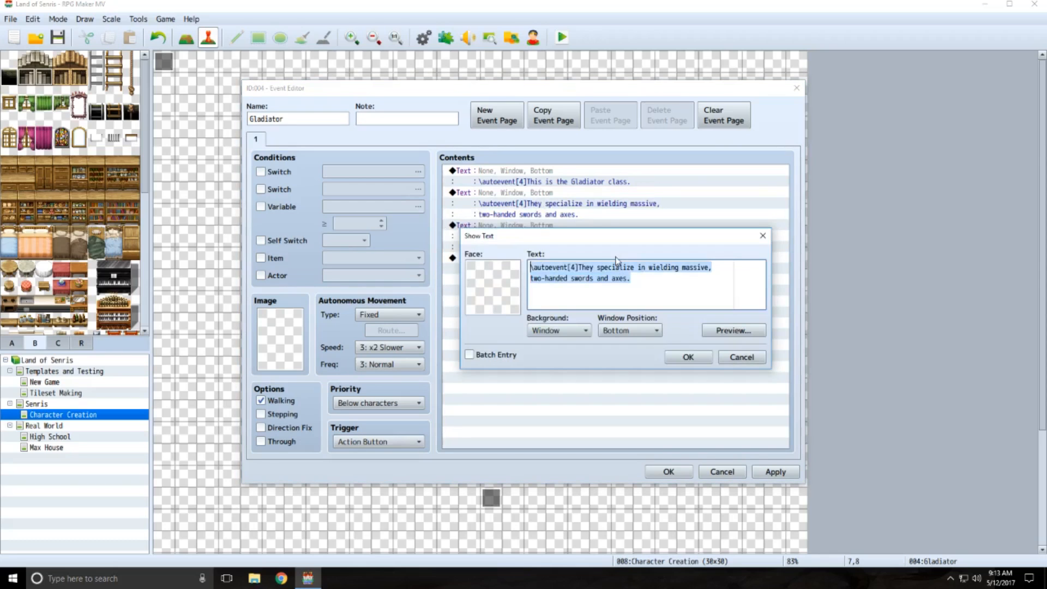
pyautogui.hotkey('shift', 'Right')
pyautogui.hotkey('shift', 'Right')
pyautogui.hotkey('shift', 'Right')
pyautogui.hotkey('shift', 'Right')
pyautogui.hotkey('shift', 'Right')
pyautogui.hotkey('shift', 'Right')
pyautogui.hotkey('shift', 'Right')
pyautogui.hotkey('shift', 'Right')
pyautogui.hotkey('shift', 'Right')
pyautogui.hotkey('shift', 'Right')
pyautogui.hotkey('shift', 'Right')
pyautogui.hotkey('shift', 'Right')
pyautogui.hotkey('shift', 'Right')
pyautogui.press('BackSpace')
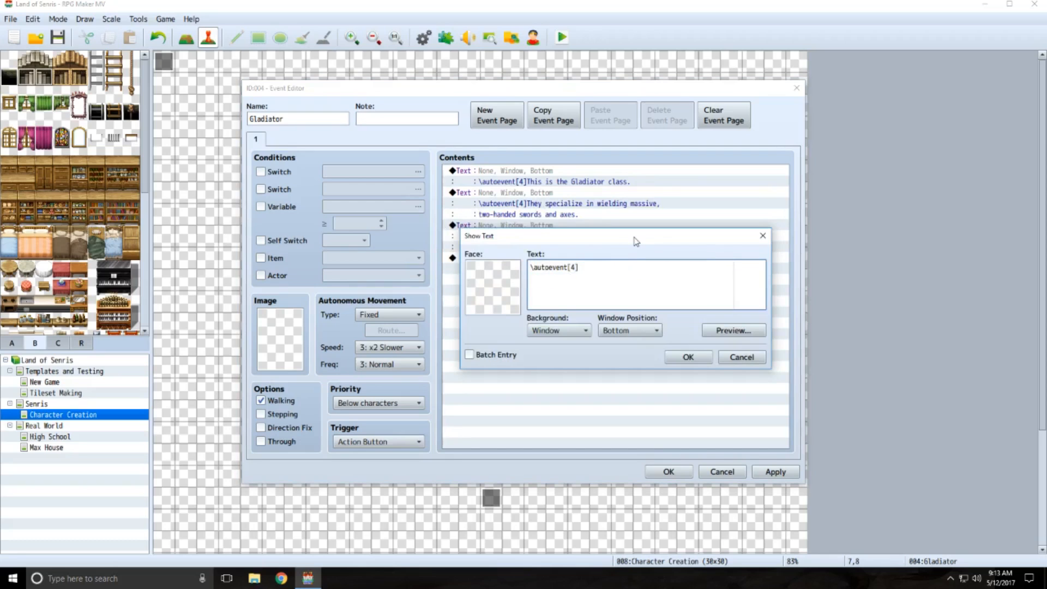
# Write "Their attacks are slow, but powerful." after the code, and start a second line with "They wear light armor and utilize".
pyautogui.moveTo(636, 242); pyautogui.dragTo(629, 287)
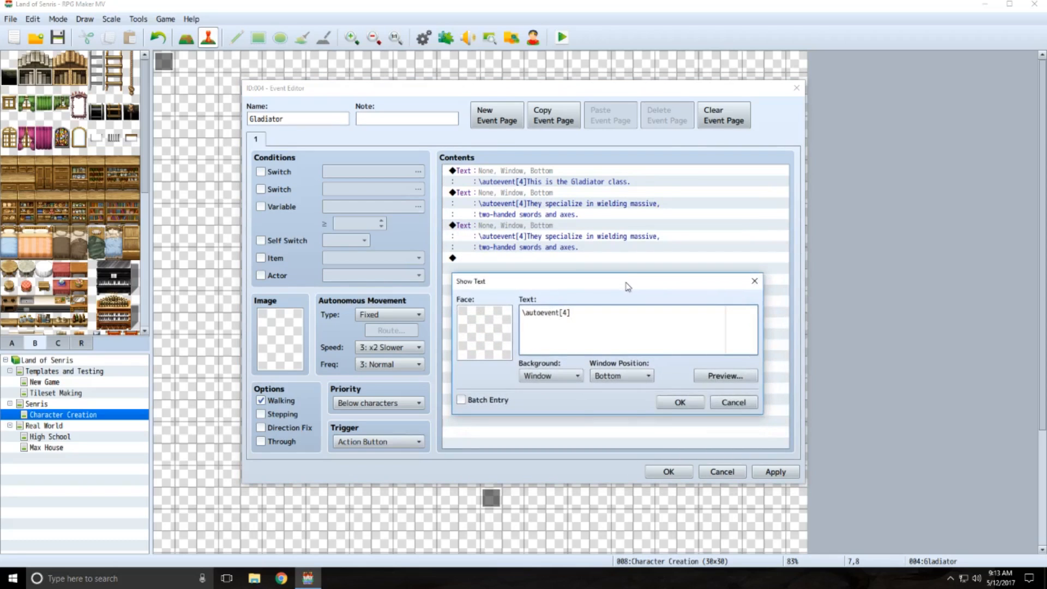
pyautogui.write('Their attacks are slow, but powerful.')
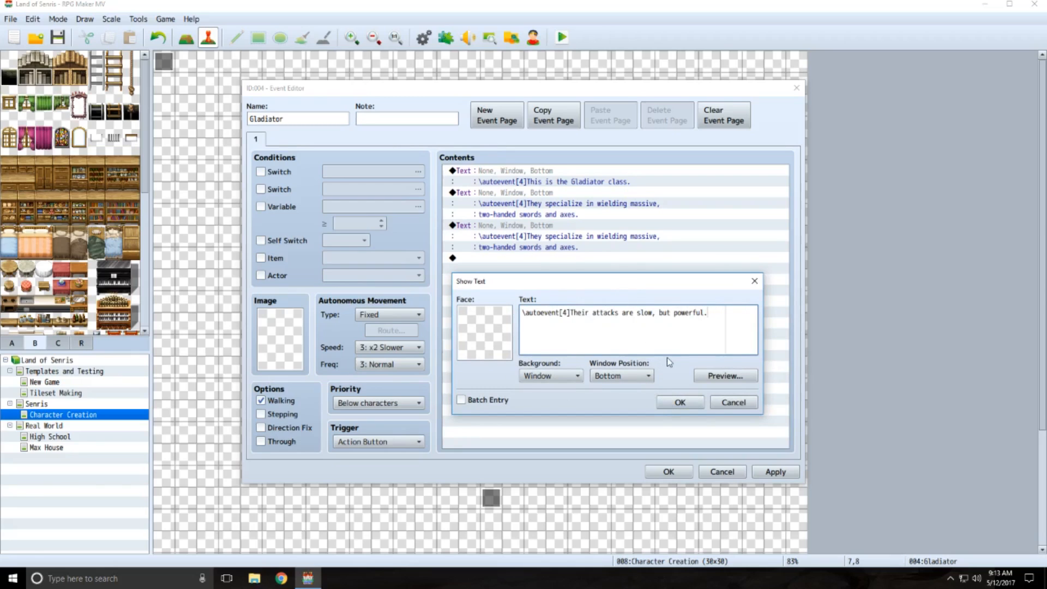
pyautogui.press('Return')
pyautogui.write('They wear light armor and utiliz')
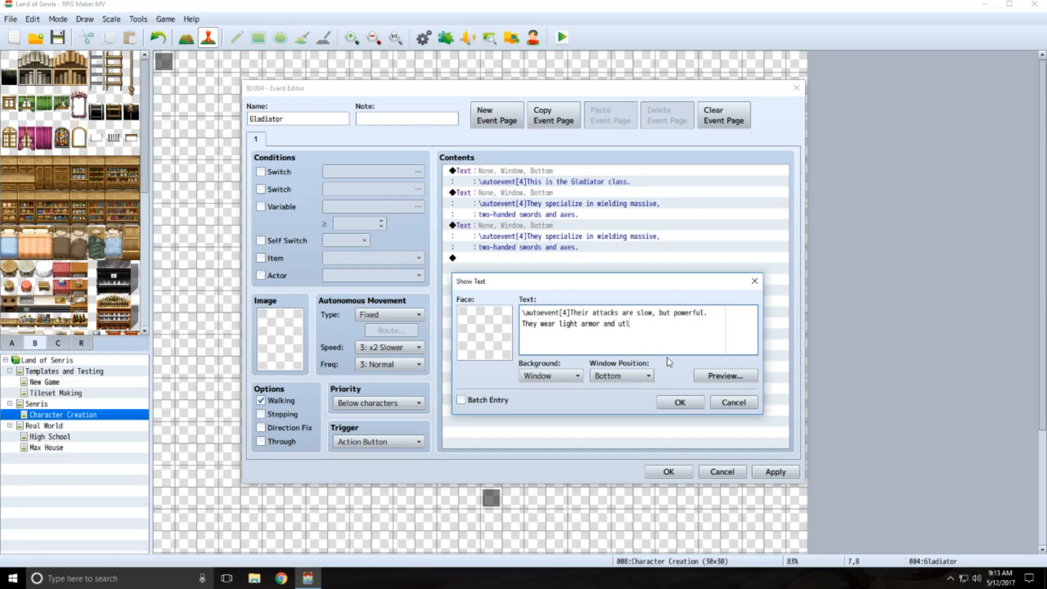
pyautogui.write('e strength as their main')
pyautogui.press('Return')
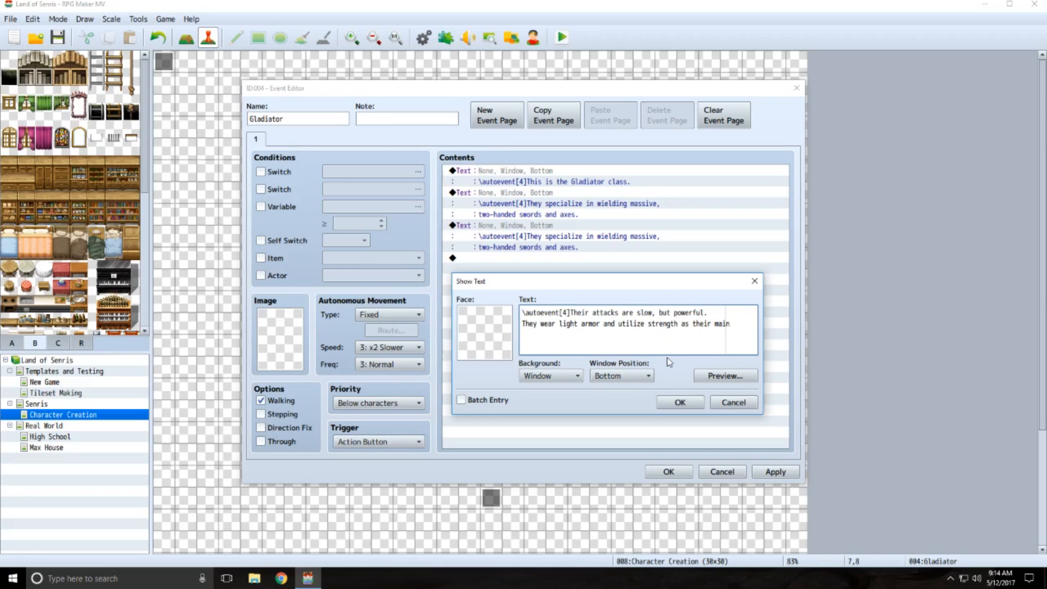
pyautogui.press('BackSpace')
pyautogui.press('BackSpace')
pyautogui.press('BackSpace')
pyautogui.press('BackSpace')
pyautogui.press('BackSpace')
pyautogui.press('BackSpace')
pyautogui.press('BackSpace')
pyautogui.press('BackSpace')
pyautogui.press('BackSpace')
pyautogui.press('BackSpace')
pyautogui.press('BackSpace')
pyautogui.press('BackSpace')
pyautogui.press('BackSpace')
pyautogui.press('BackSpace')
pyautogui.press('BackSpace')
pyautogui.press('BackSpace')
pyautogui.press('BackSpace')
pyautogui.press('BackSpace')
pyautogui.press('BackSpace')
# Complete the light armor sentence with "their massive strength to decimate their foes." across two lines and confirm the message.
pyautogui.write('their massive')
pyautogui.press('Return')
pyautogui.write('strength')
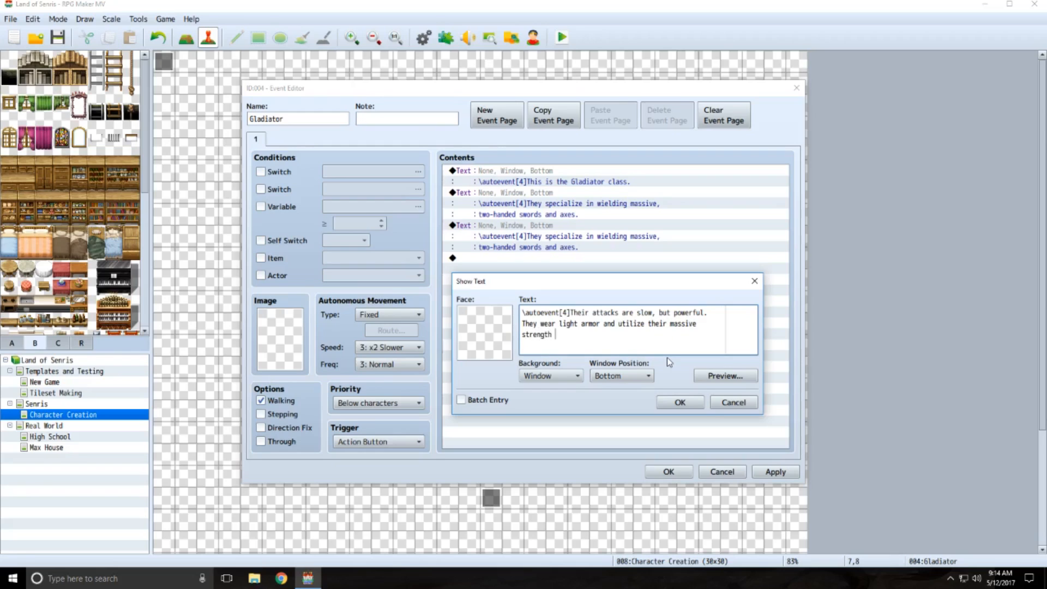
pyautogui.write('oo decimate their foes.')
pyautogui.click(680, 402)
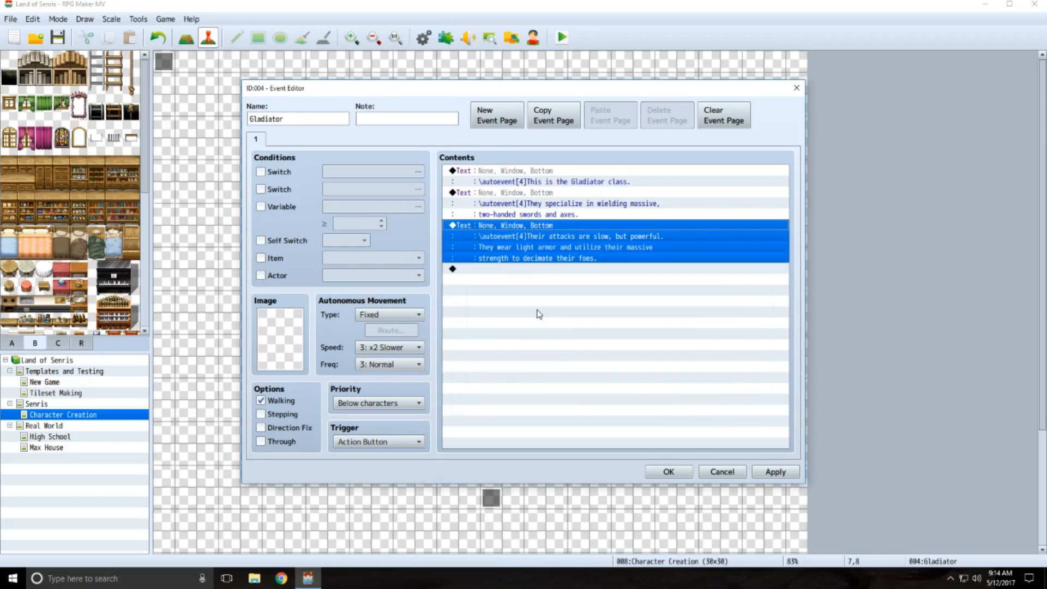
pyautogui.doubleClick(541, 272)
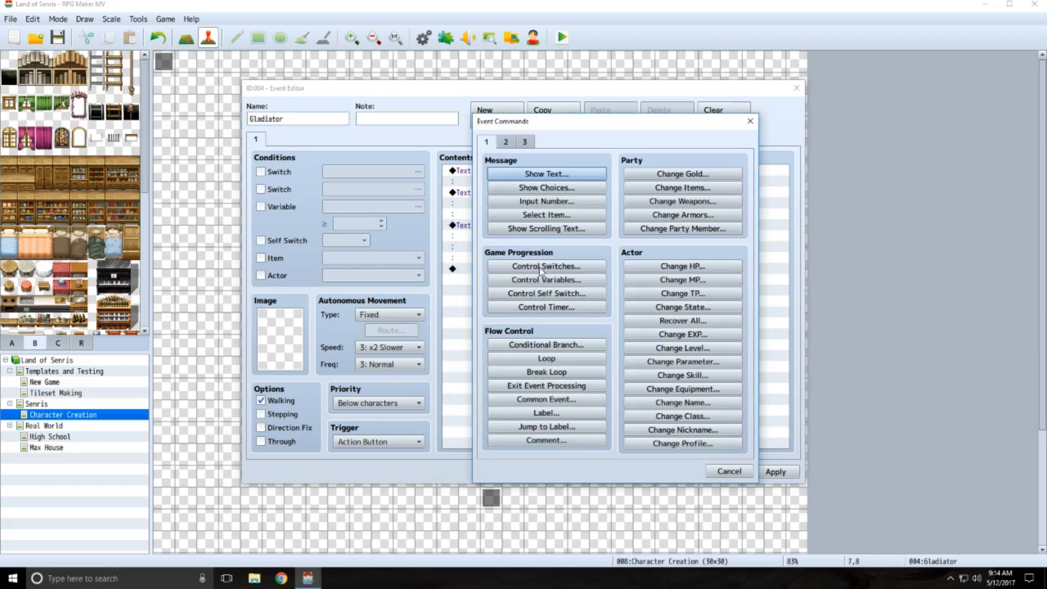
pyautogui.click(546, 173)
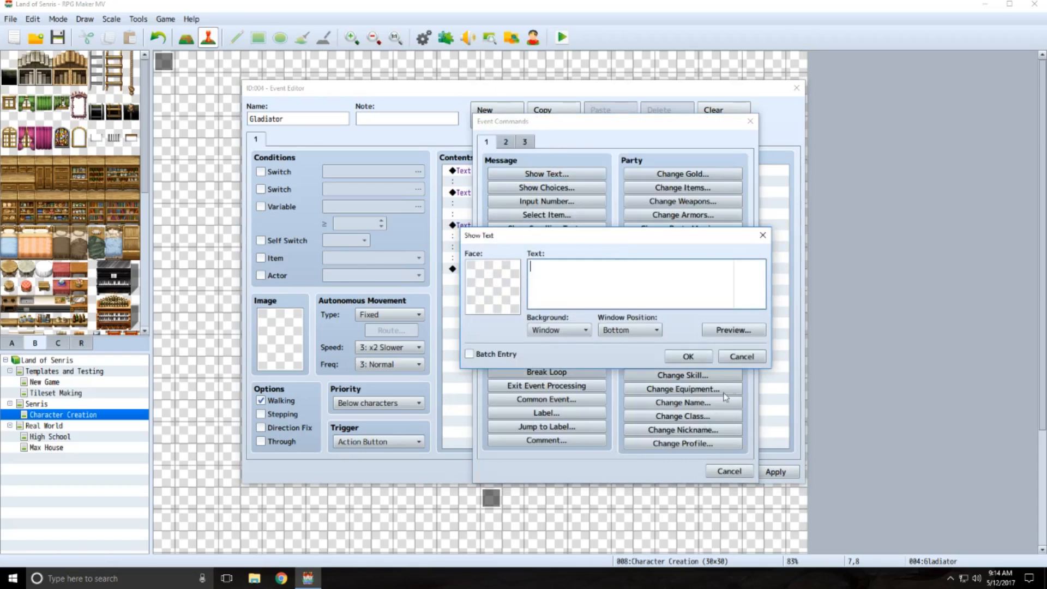
pyautogui.click(739, 355)
pyautogui.click(727, 473)
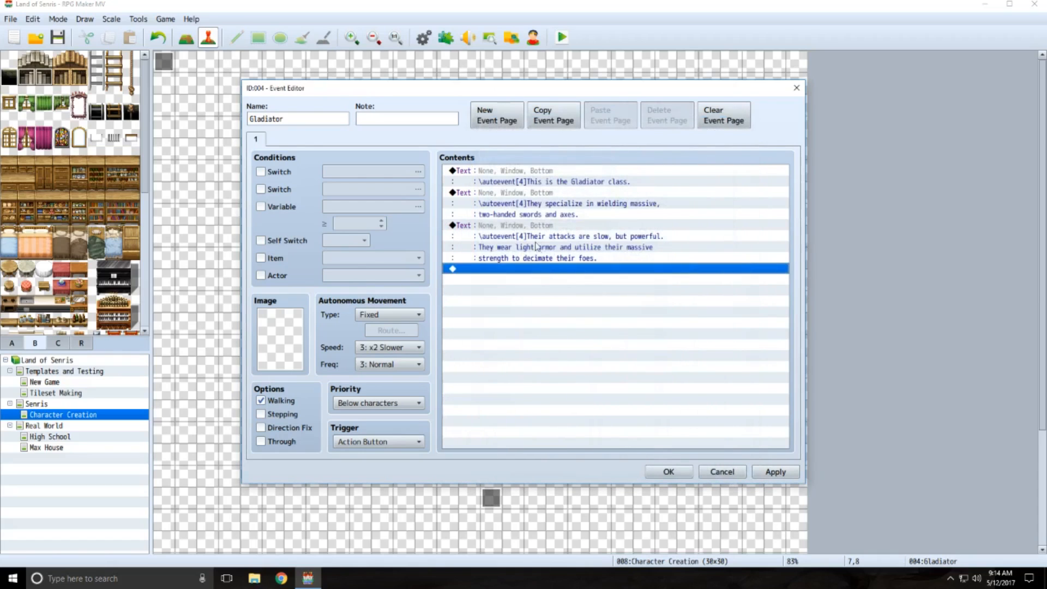
# Add a copy of the two-handed weapons message at the end of the Gladiator event's contents.
pyautogui.click(536, 225)
pyautogui.click(527, 269)
pyautogui.hotkey('ctrl', 'v')
# Reword the copied message at the end to "Do you wish to choose the Gladiator class?", keeping the \autoevent[4] code.
pyautogui.doubleClick(528, 269)
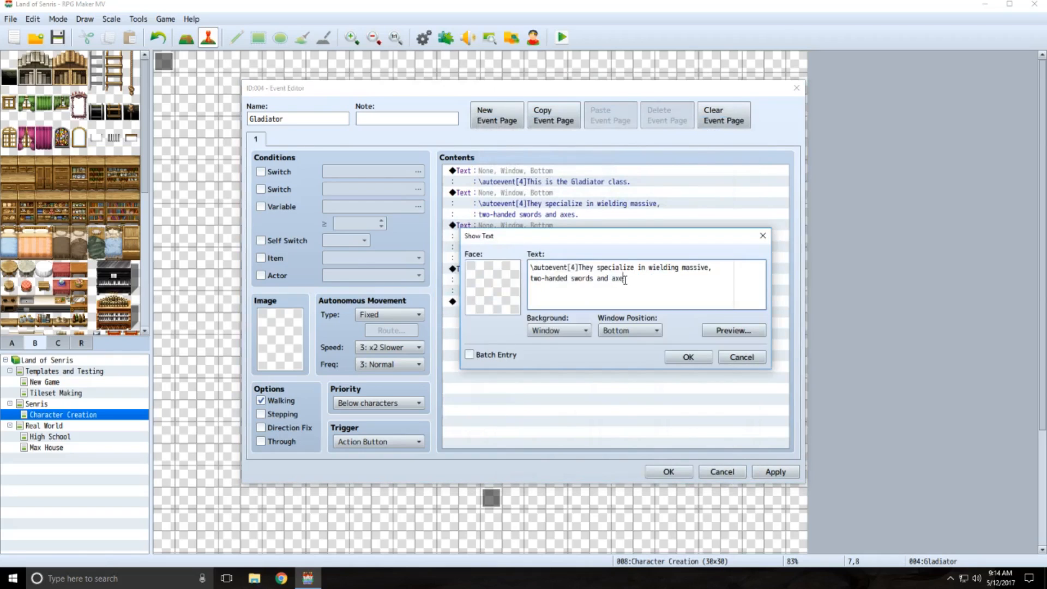
pyautogui.press('BackSpace')
pyautogui.press('BackSpace')
pyautogui.press('BackSpace')
pyautogui.press('BackSpace')
pyautogui.press('BackSpace')
pyautogui.press('BackSpace')
pyautogui.press('BackSpace')
pyautogui.press('BackSpace')
pyautogui.press('BackSpace')
pyautogui.press('BackSpace')
pyautogui.press('BackSpace')
pyautogui.press('BackSpace')
pyautogui.press('BackSpace')
pyautogui.press('BackSpace')
pyautogui.press('BackSpace')
pyautogui.press('BackSpace')
pyautogui.press('BackSpace')
pyautogui.press('BackSpace')
pyautogui.press('BackSpace')
pyautogui.press('BackSpace')
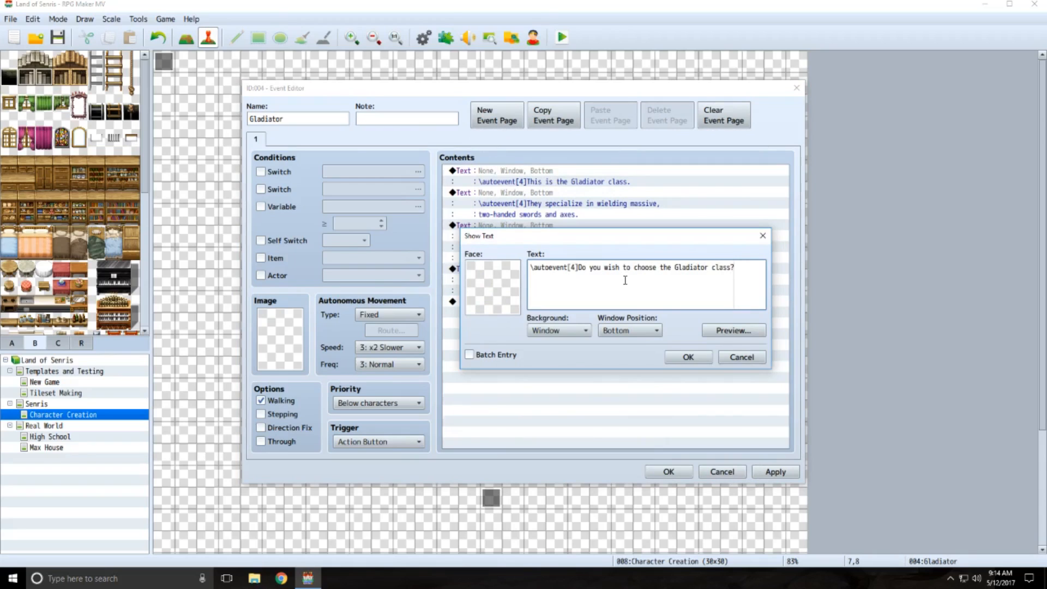
pyautogui.click(688, 358)
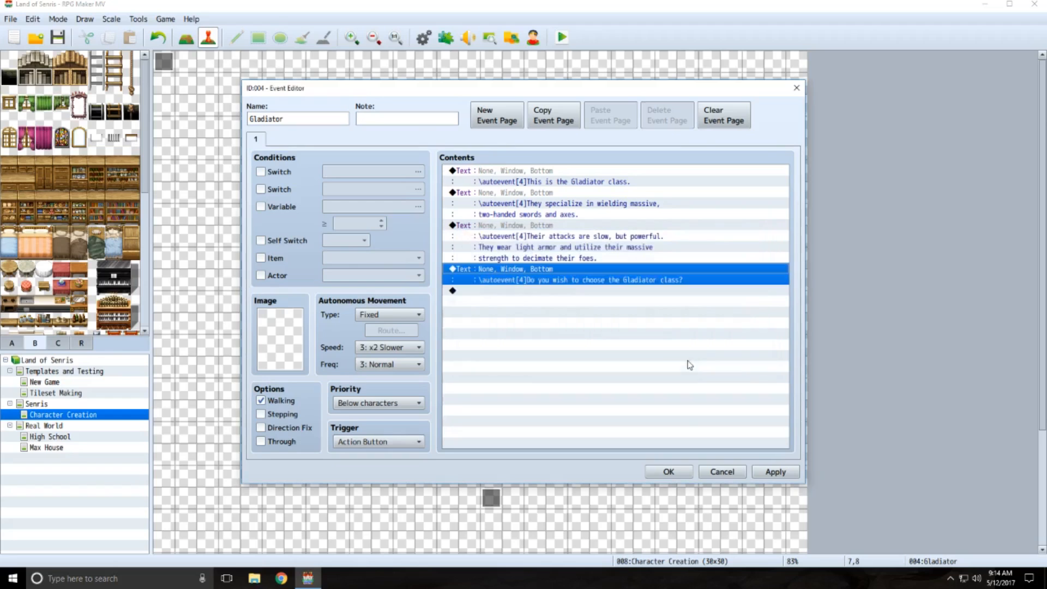
# Add a Yes/No Show Choices command below the class question with Choice #2 as the default.
pyautogui.doubleClick(511, 292)
pyautogui.click(560, 190)
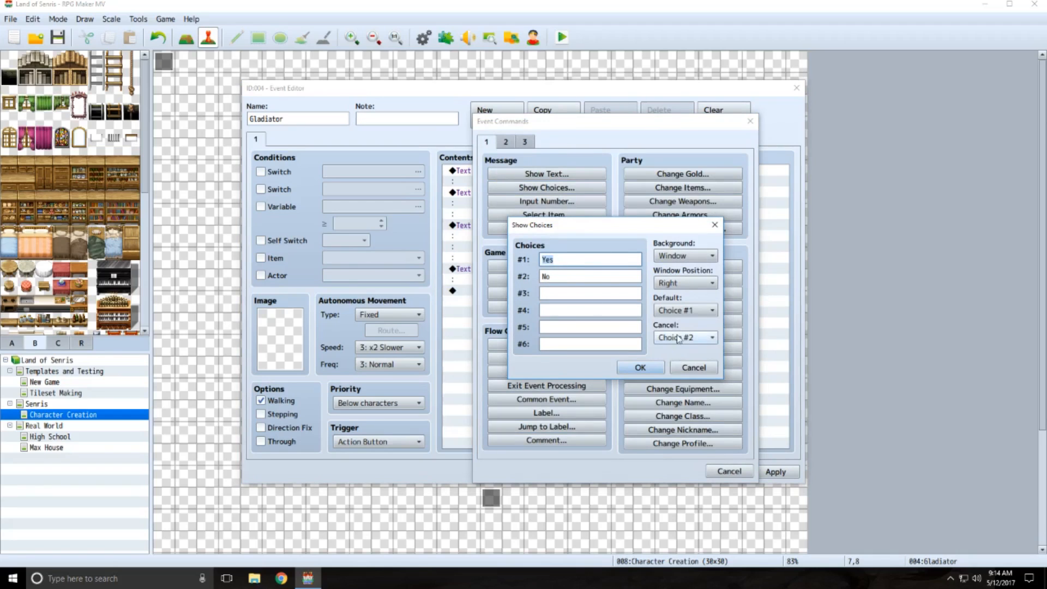
pyautogui.click(685, 310)
pyautogui.click(683, 347)
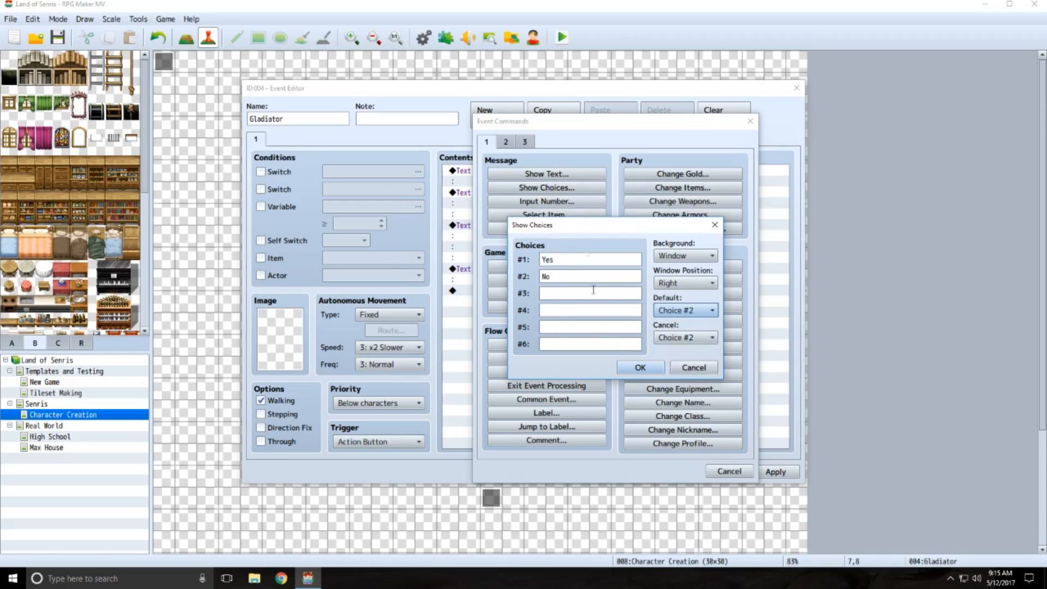
pyautogui.click(640, 368)
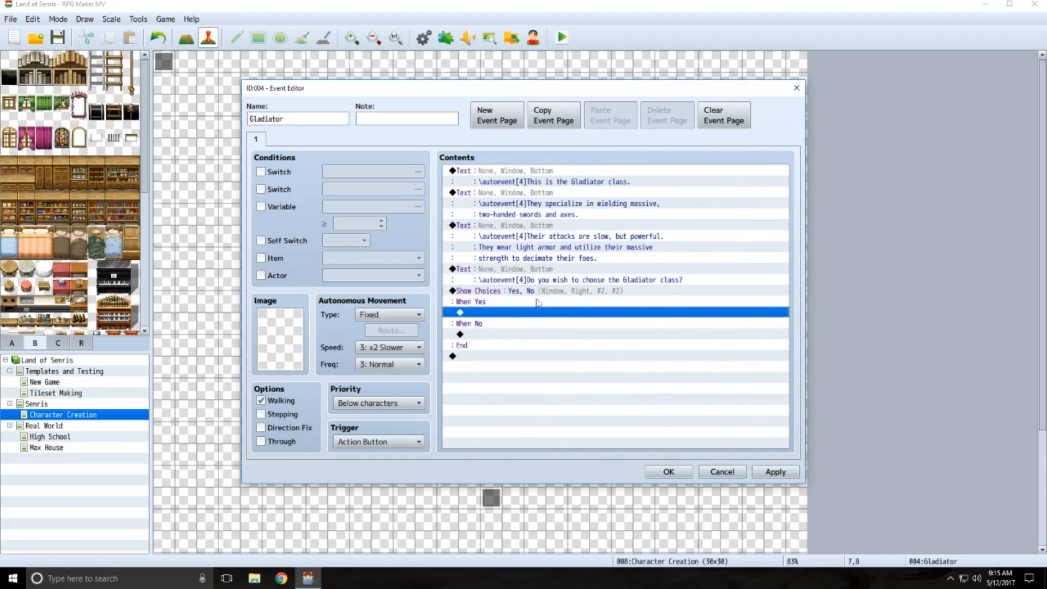
# Copy the Gladiator class question into the When Yes branch of the choices.
pyautogui.click(549, 276)
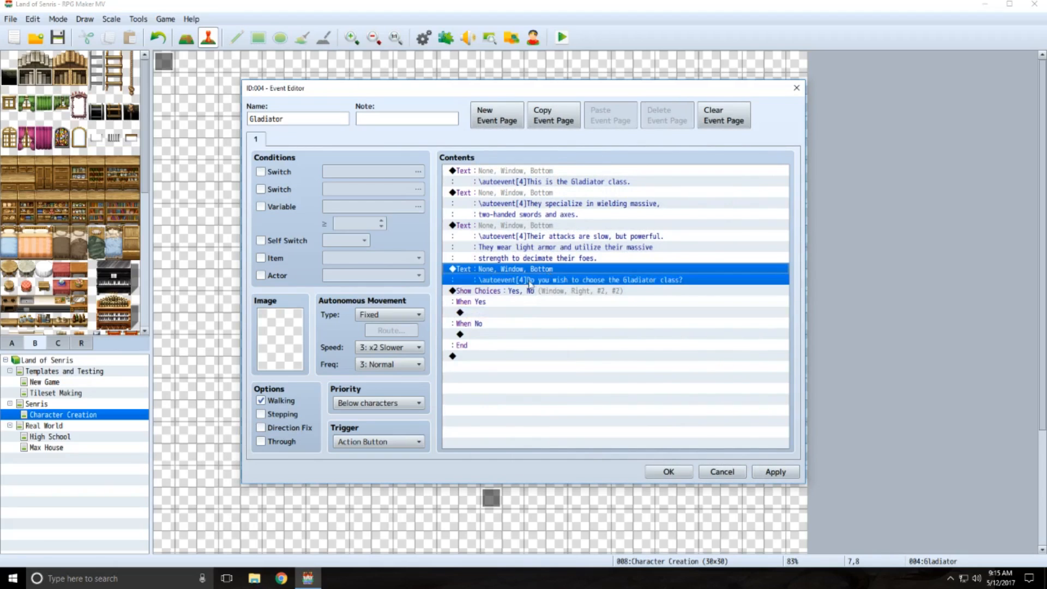
pyautogui.click(505, 313)
pyautogui.hotkey('ctrl', 'v')
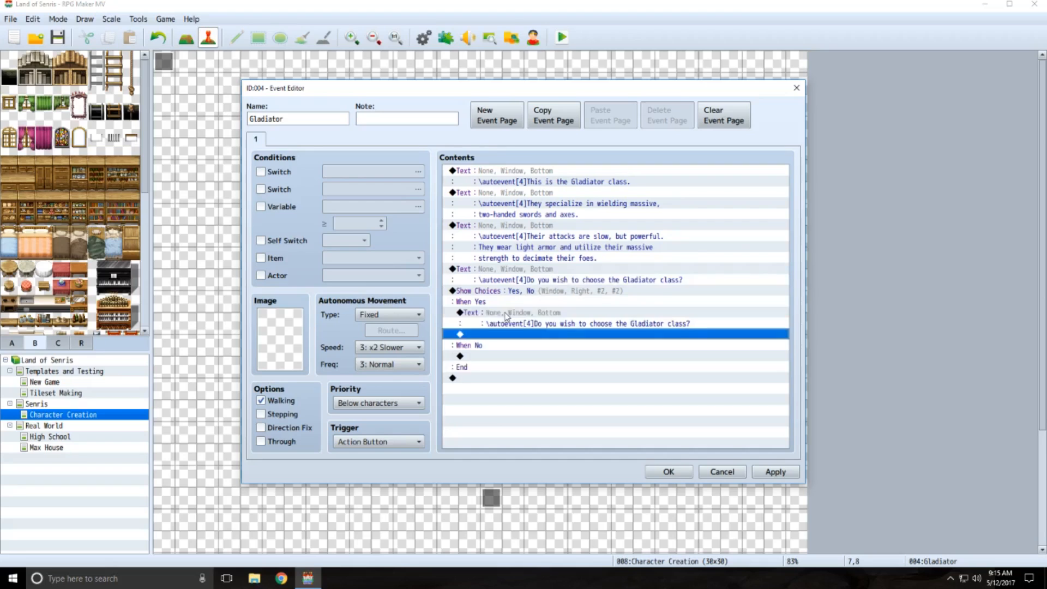
# Reword the message in the When Yes branch to "Are you sure?" and "You will not be able change your class.", keeping its code.
pyautogui.doubleClick(506, 314)
pyautogui.moveTo(582, 270); pyautogui.dragTo(765, 269)
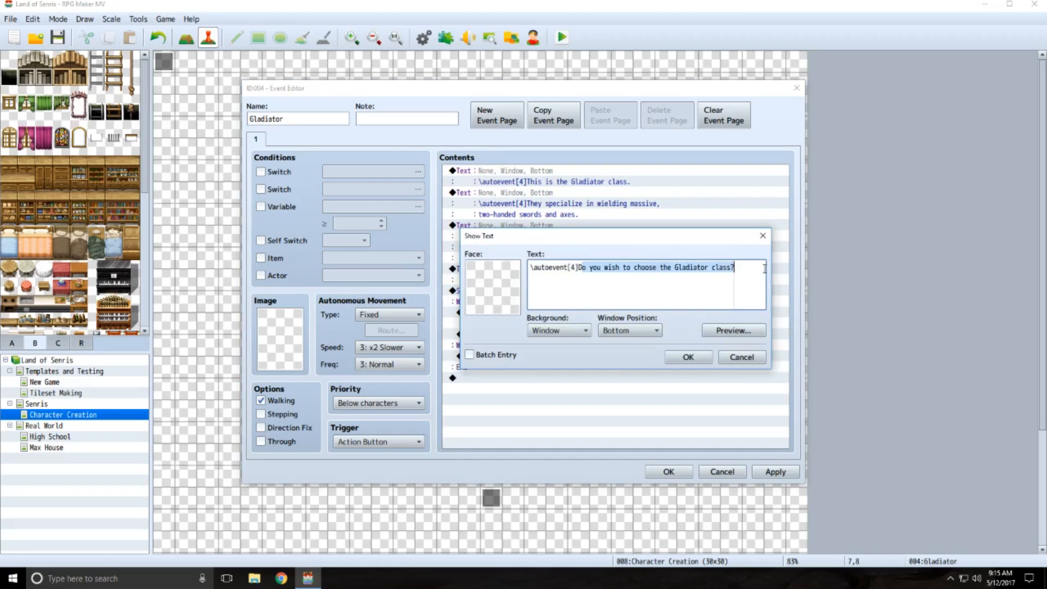
pyautogui.press('BackSpace')
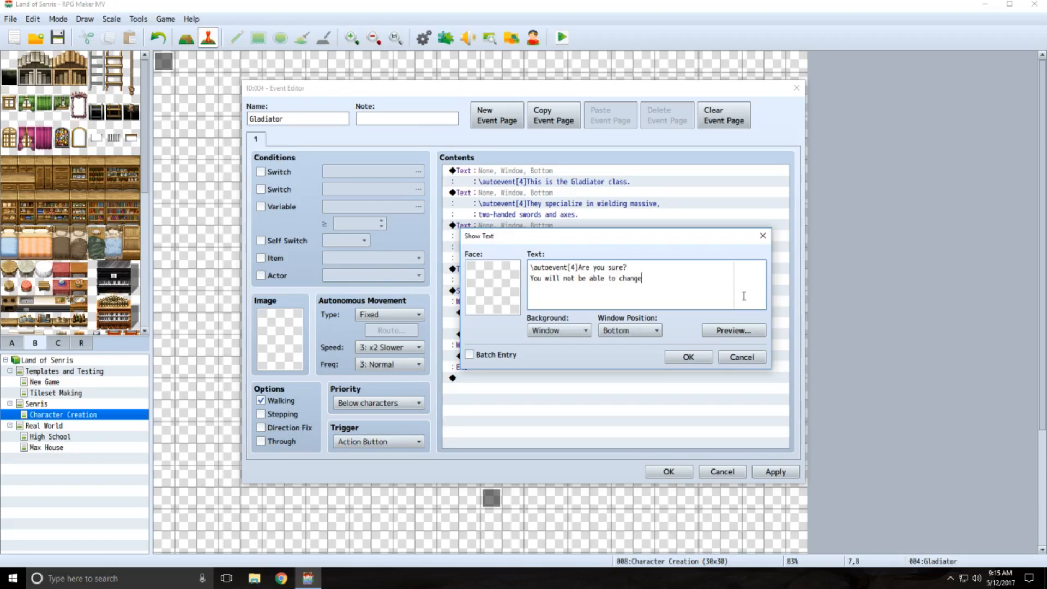
pyautogui.press('BackSpace')
pyautogui.press('BackSpace')
pyautogui.press('BackSpace')
pyautogui.press('BackSpace')
pyautogui.click(687, 357)
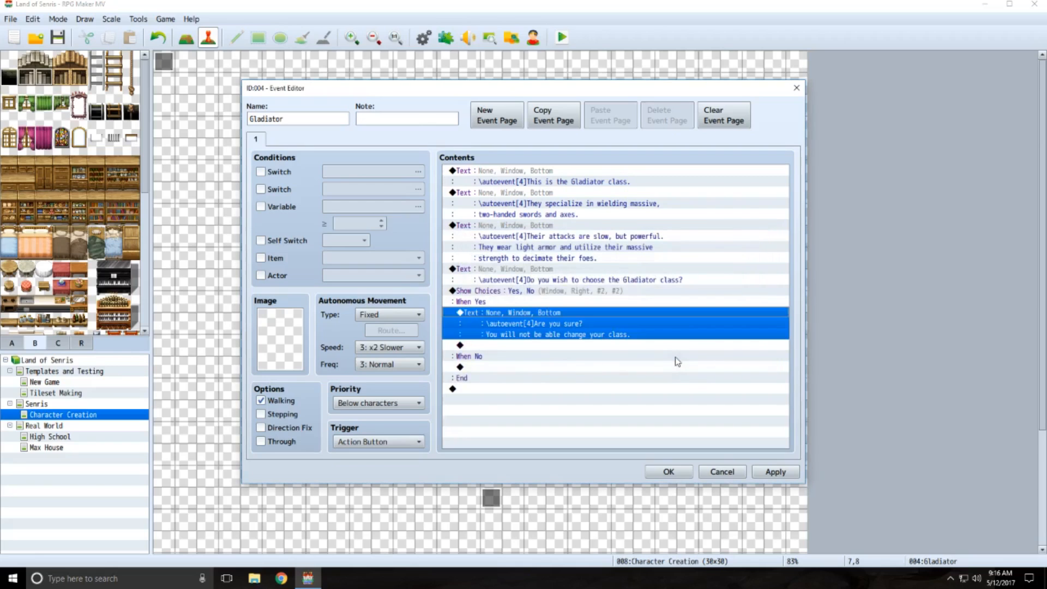
# Add a nested Yes/No Show Choices below the "Are you sure?" message, with default Choice #2 and window position Middle.
pyautogui.doubleClick(521, 344)
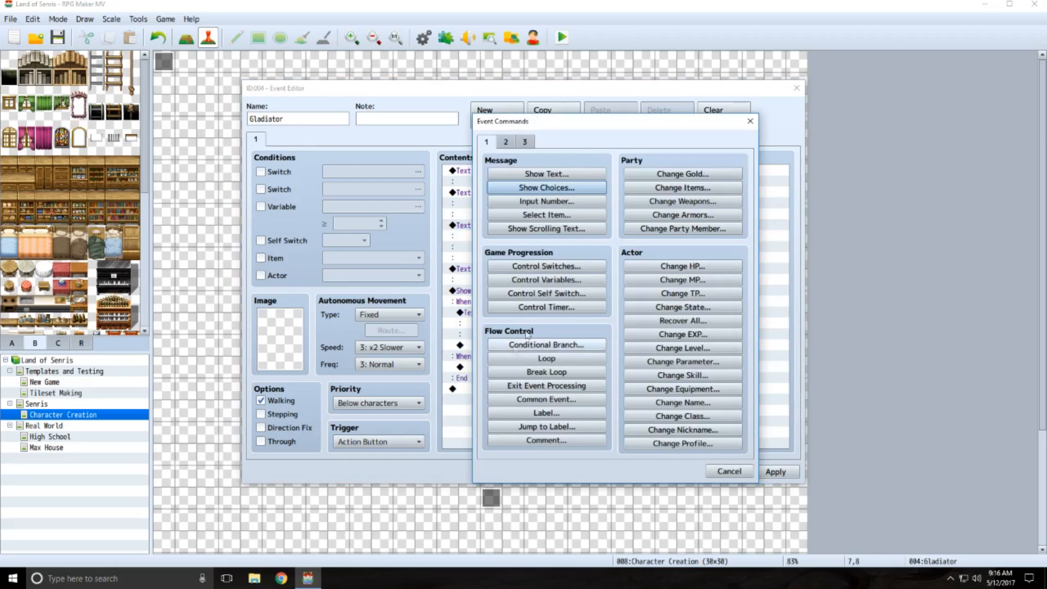
pyautogui.click(561, 188)
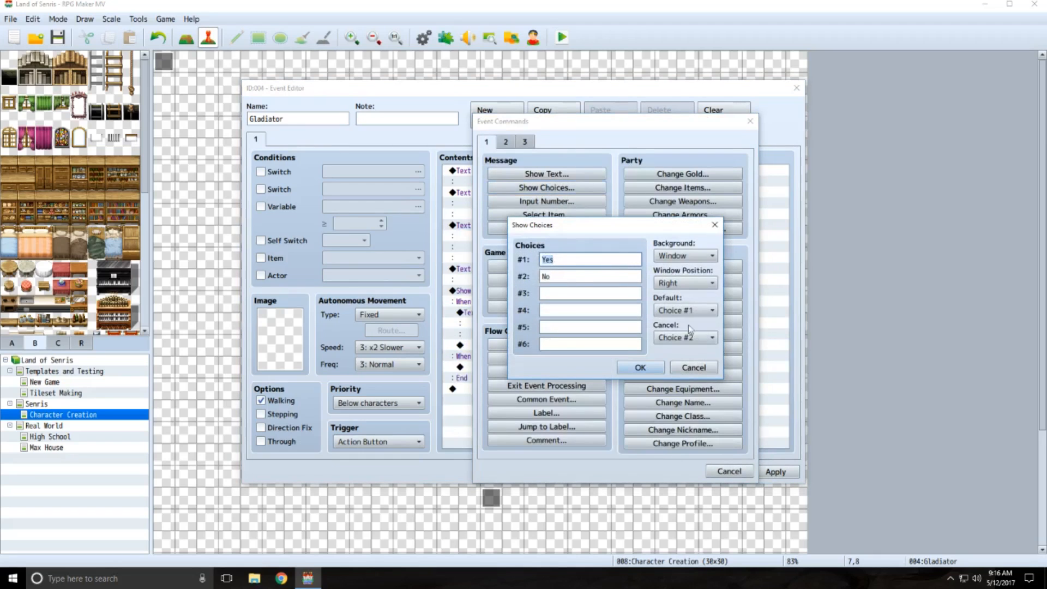
pyautogui.click(685, 310)
pyautogui.click(674, 349)
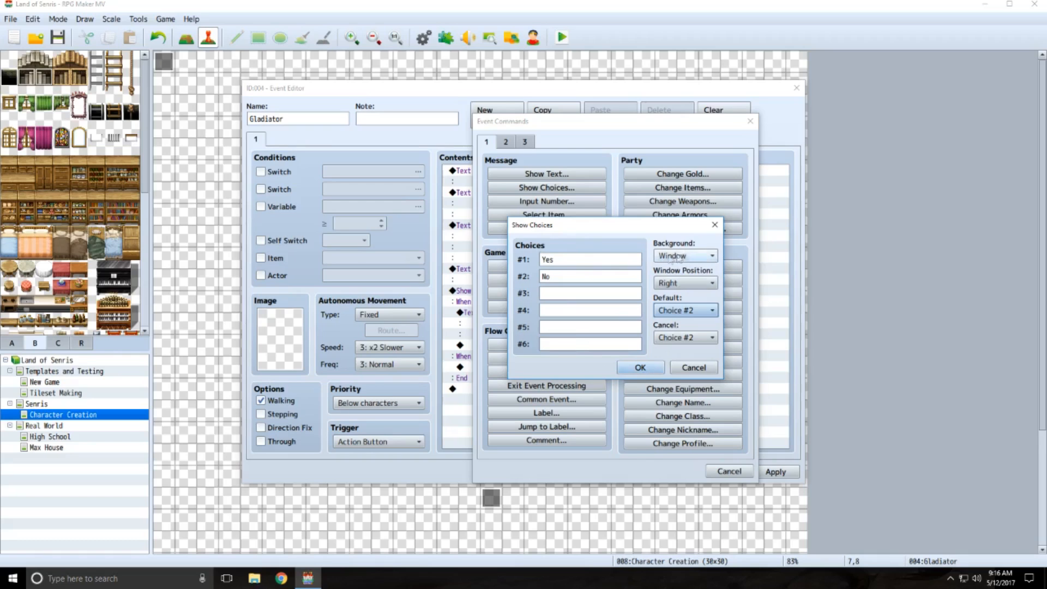
pyautogui.click(686, 283)
pyautogui.click(682, 311)
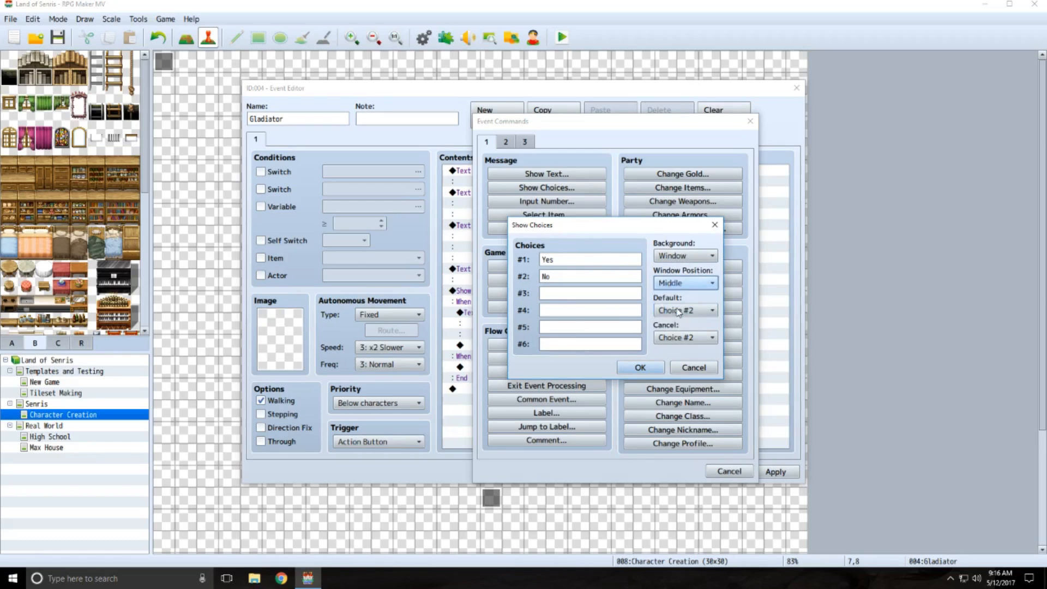
pyautogui.click(632, 370)
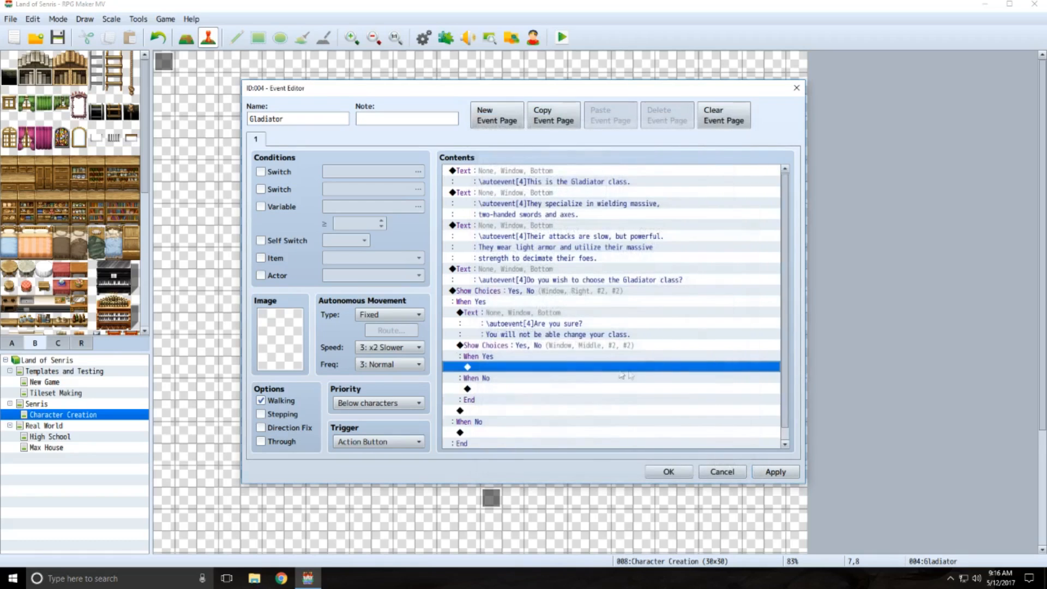
# Set the first Show Choices command's window position to Middle and save the Gladiator event.
pyautogui.doubleClick(508, 292)
pyautogui.click(681, 256)
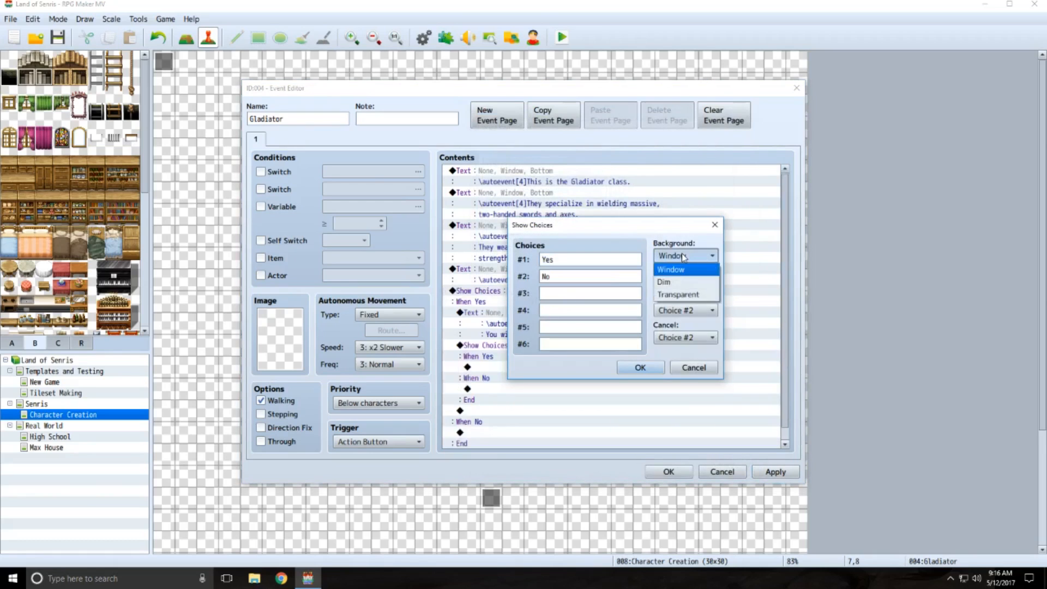
pyautogui.click(682, 256)
pyautogui.click(679, 283)
pyautogui.click(679, 311)
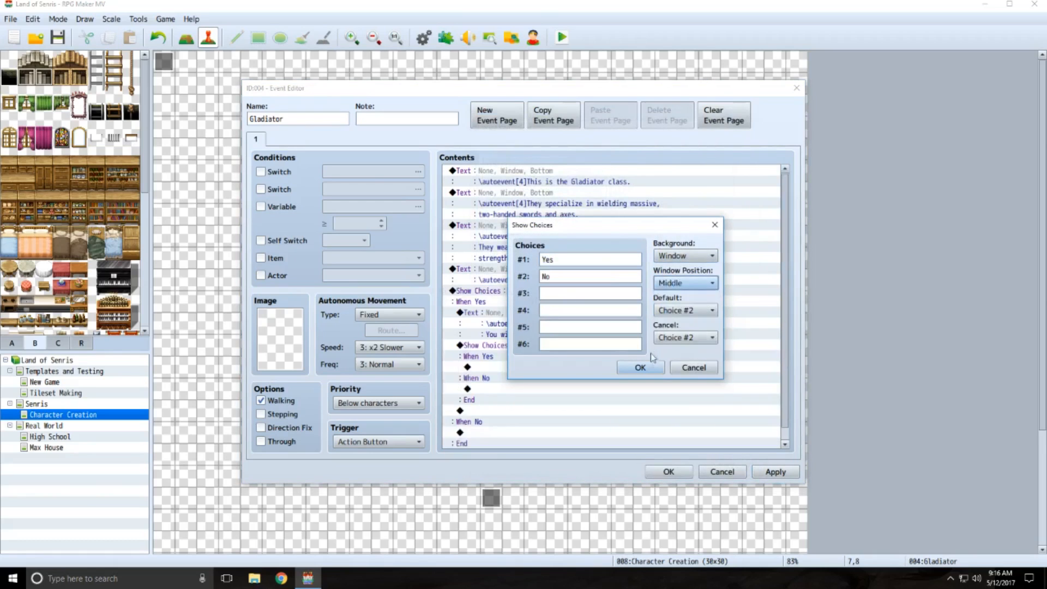
pyautogui.click(640, 367)
pyautogui.click(668, 473)
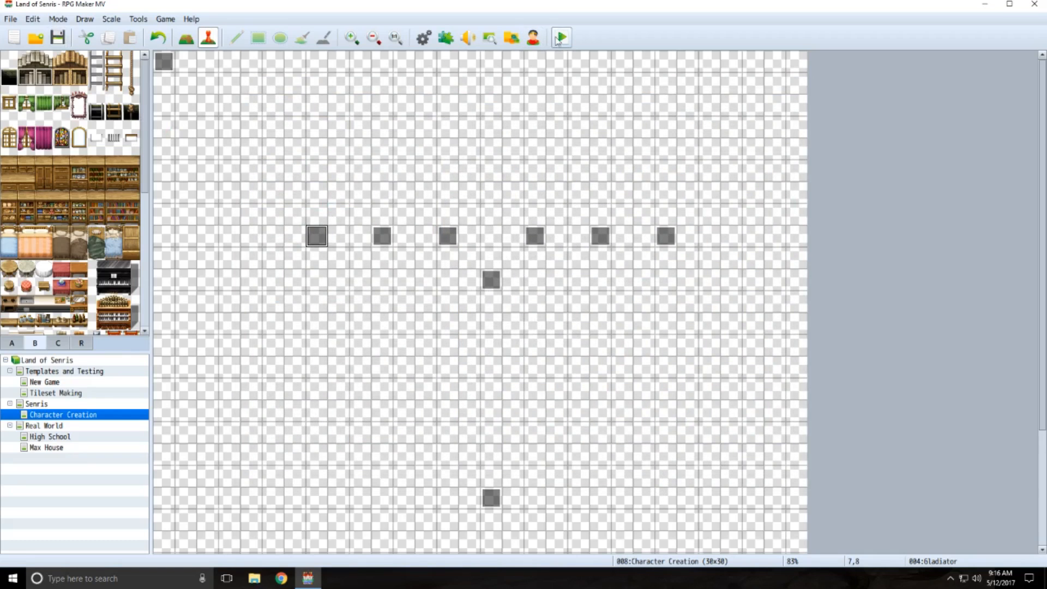
# Playtest the project in a maximized game window, start a new game and advance past the opening message in the house.
pyautogui.click(562, 40)
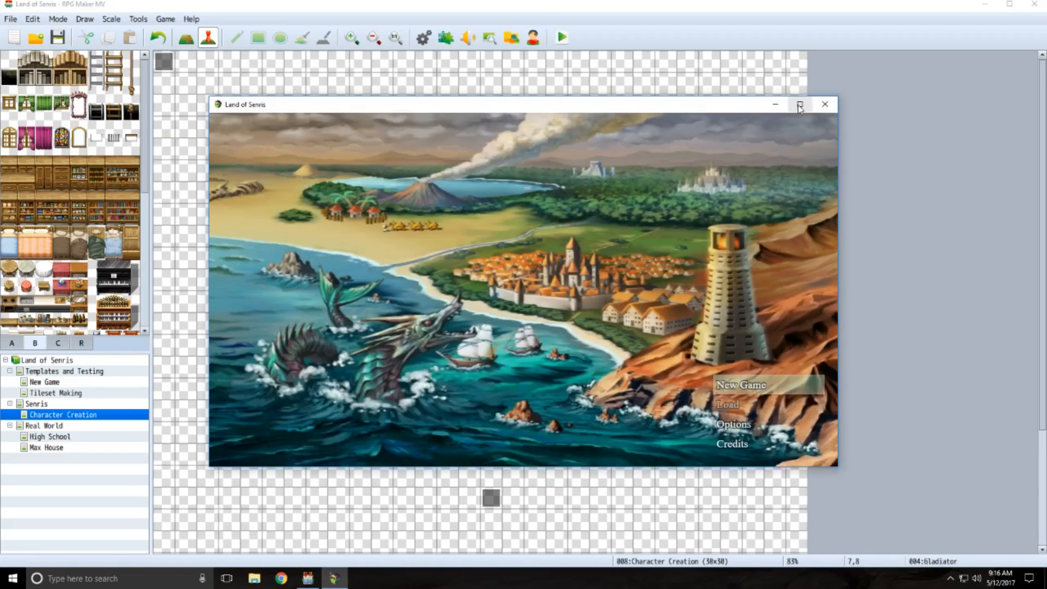
pyautogui.click(797, 104)
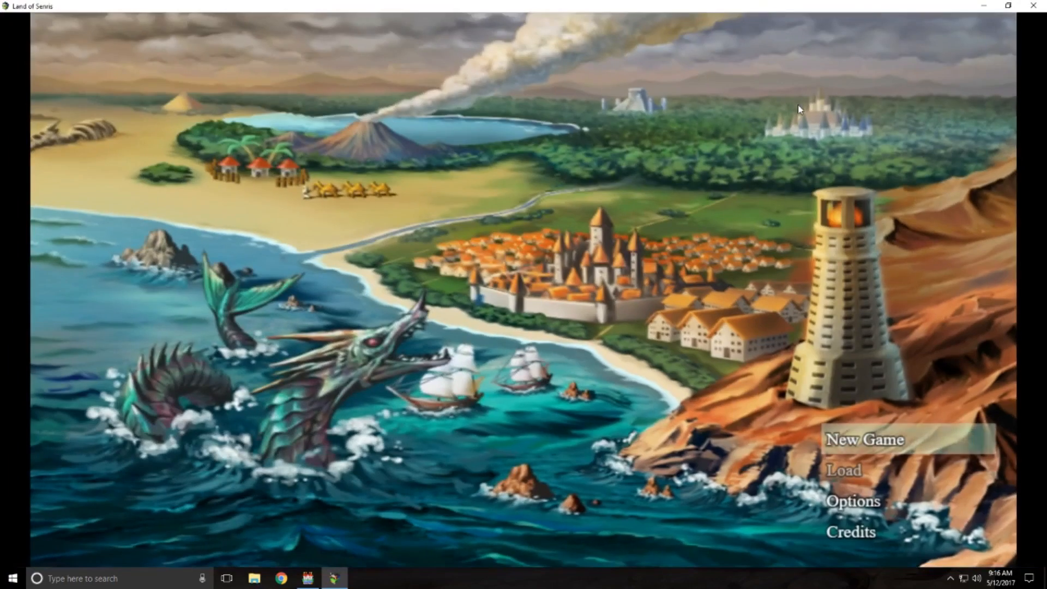
pyautogui.press('Return')
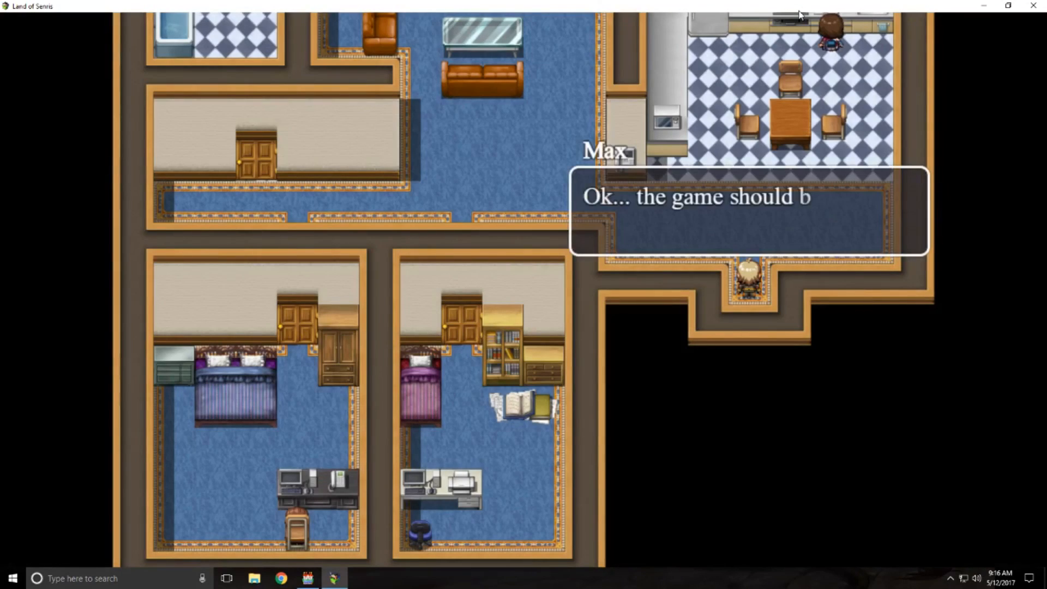
pyautogui.press('Return')
# Walk the hero from the entrance through the hallway to the bedroom with the single bed and use the computer desk.
pyautogui.press('Up')
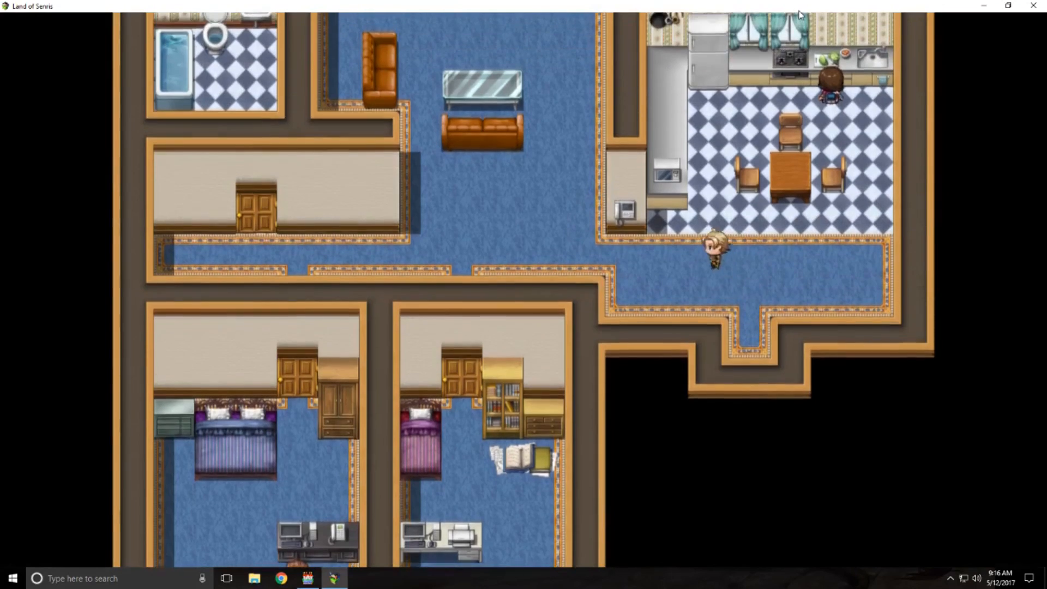
pyautogui.press('Left')
pyautogui.press('Down')
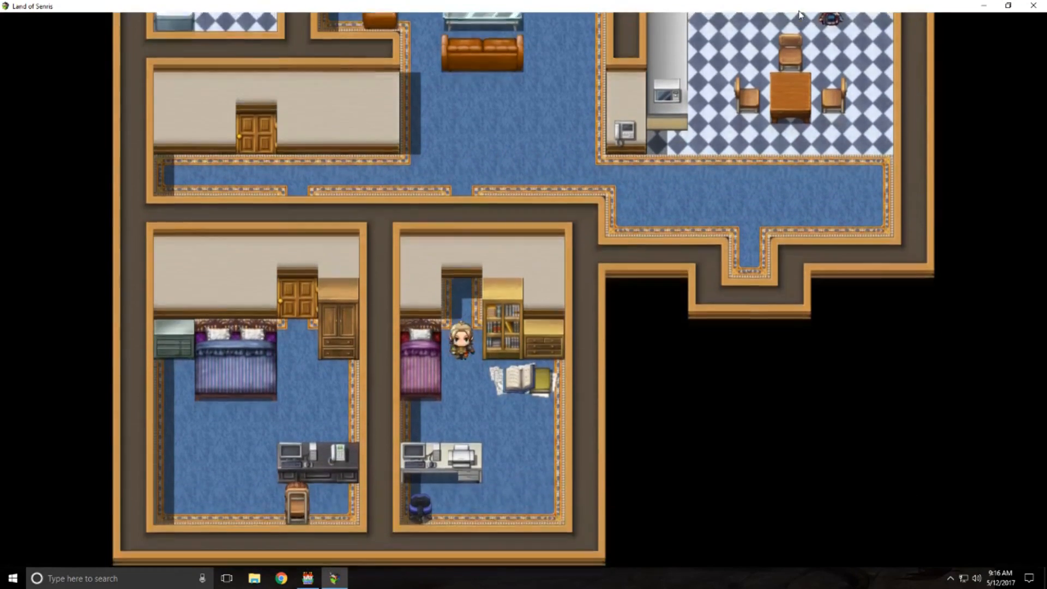
pyautogui.press('Right')
pyautogui.press('Down')
pyautogui.press('Left')
pyautogui.press('Left')
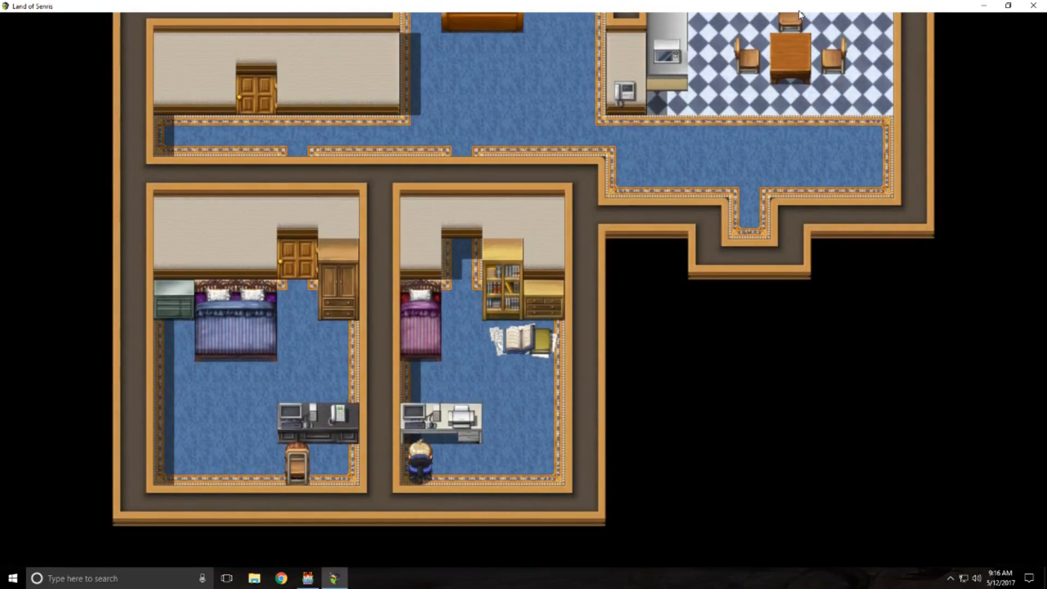
pyautogui.press('Return')
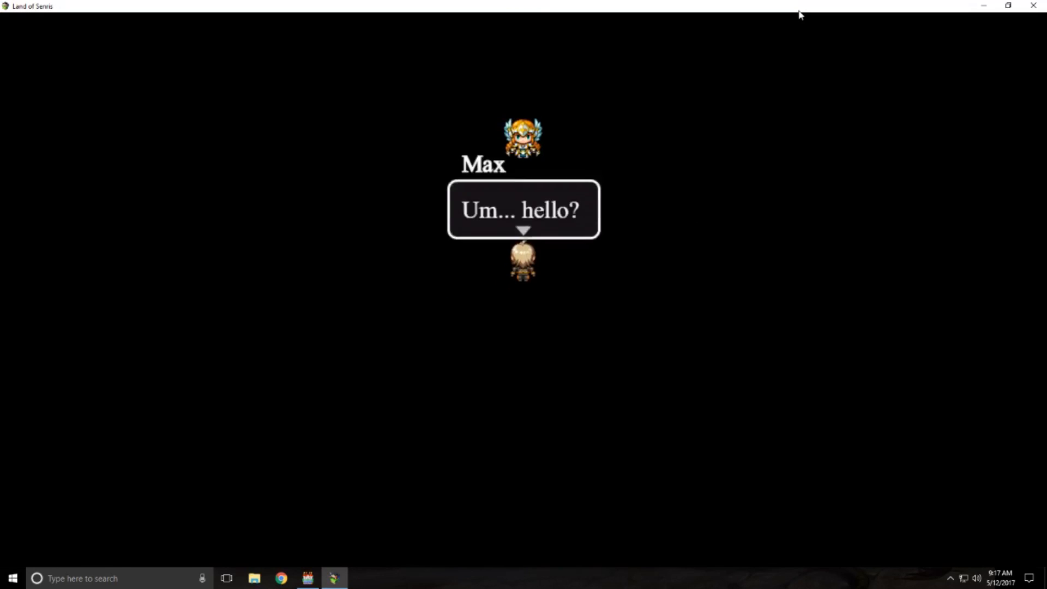
# Advance the opening conversation with the winged guide up to the hero's change of appearance.
pyautogui.press('Return')
pyautogui.press('Return')
pyautogui.press('Return')
pyautogui.press('Return')
pyautogui.press('Return')
pyautogui.press('Return')
pyautogui.press('Return')
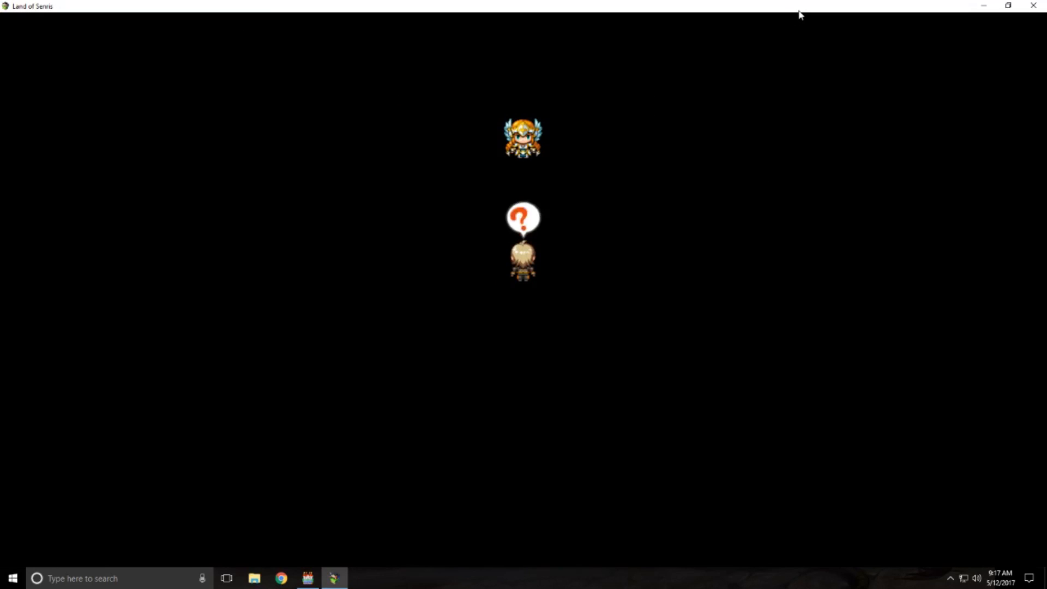
pyautogui.press('Return')
pyautogui.press('Return')
pyautogui.press('Return')
pyautogui.press('Return')
pyautogui.press('Return')
pyautogui.press('Return')
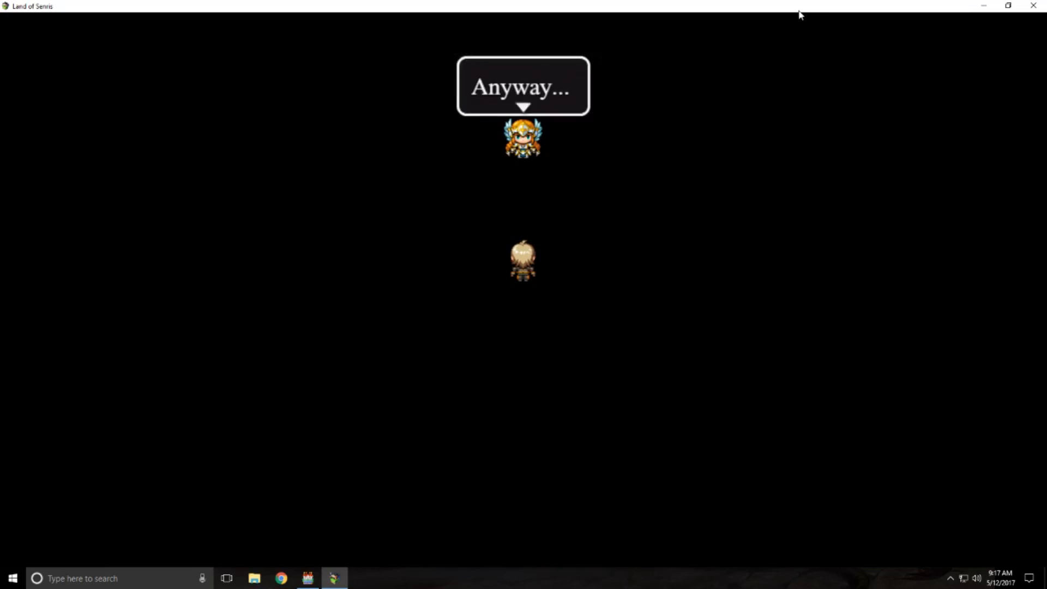
pyautogui.press('Return')
pyautogui.press('Return')
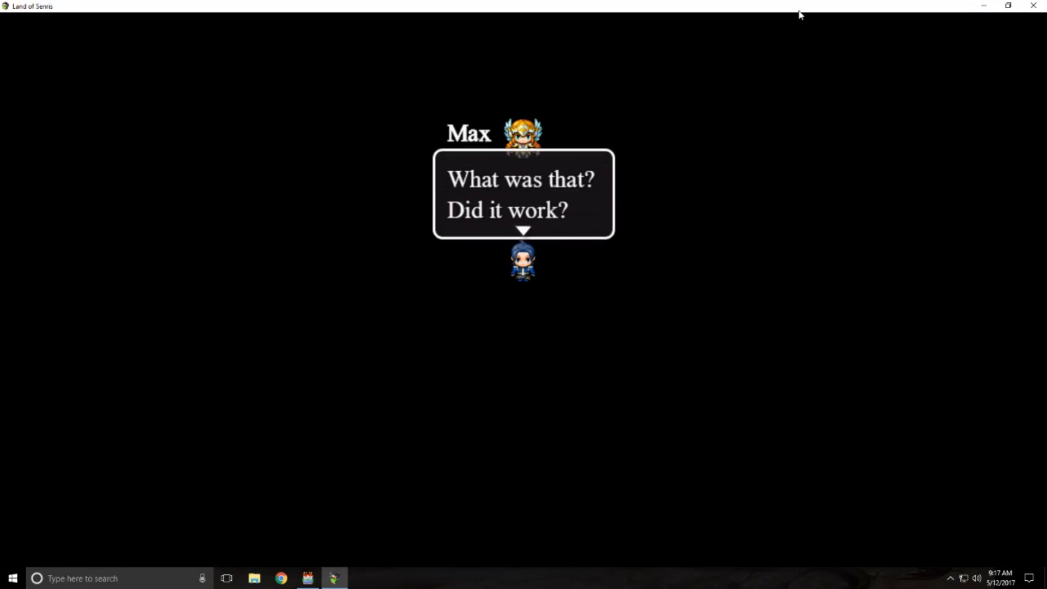
# Advance the dialogue about the hero's new appearance and the introduction of the selectable classes.
pyautogui.press('Return')
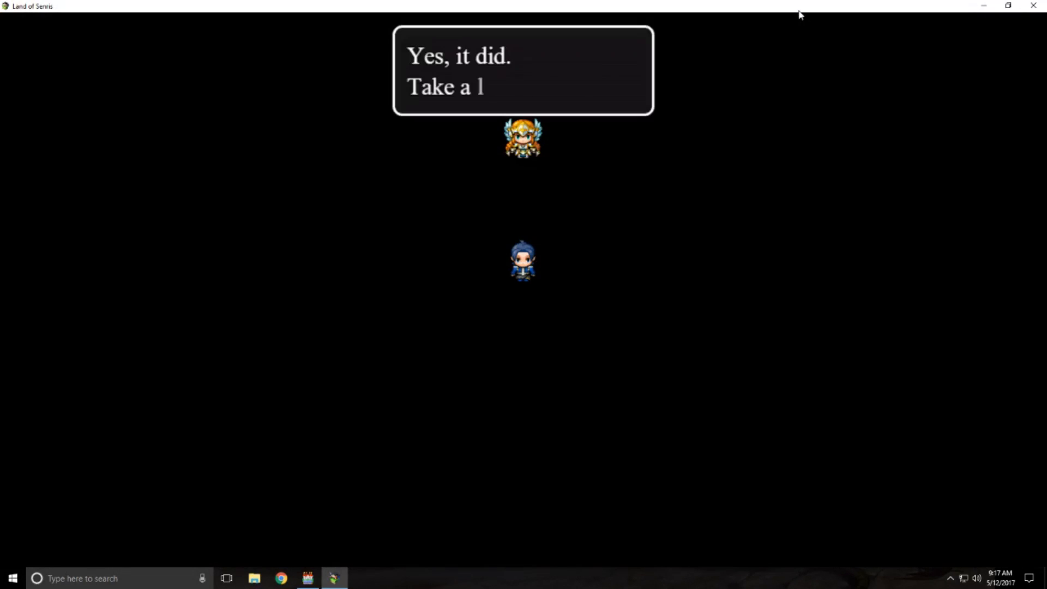
pyautogui.press('Return')
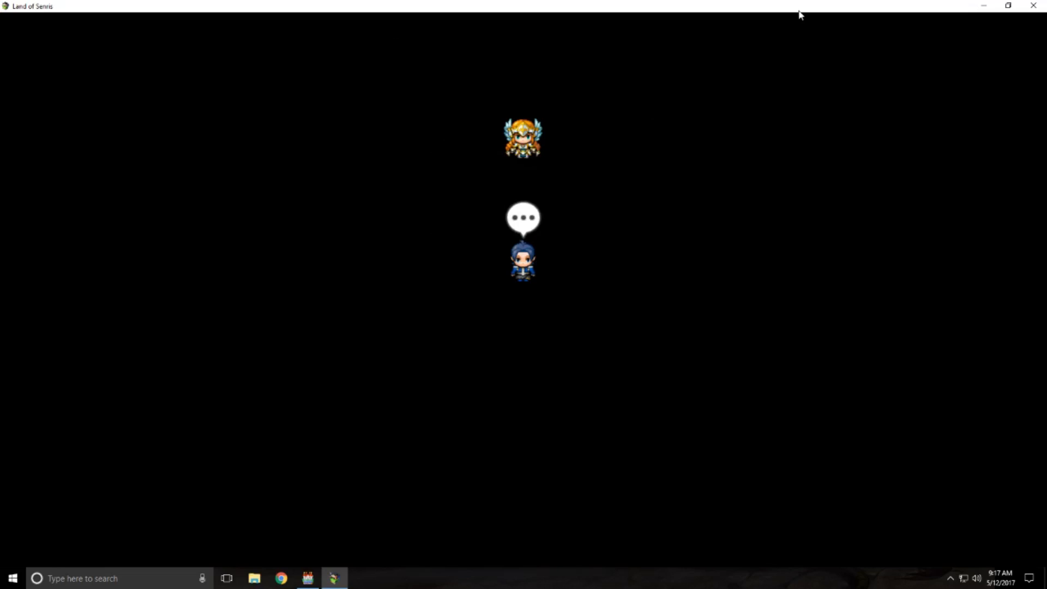
pyautogui.press('Return')
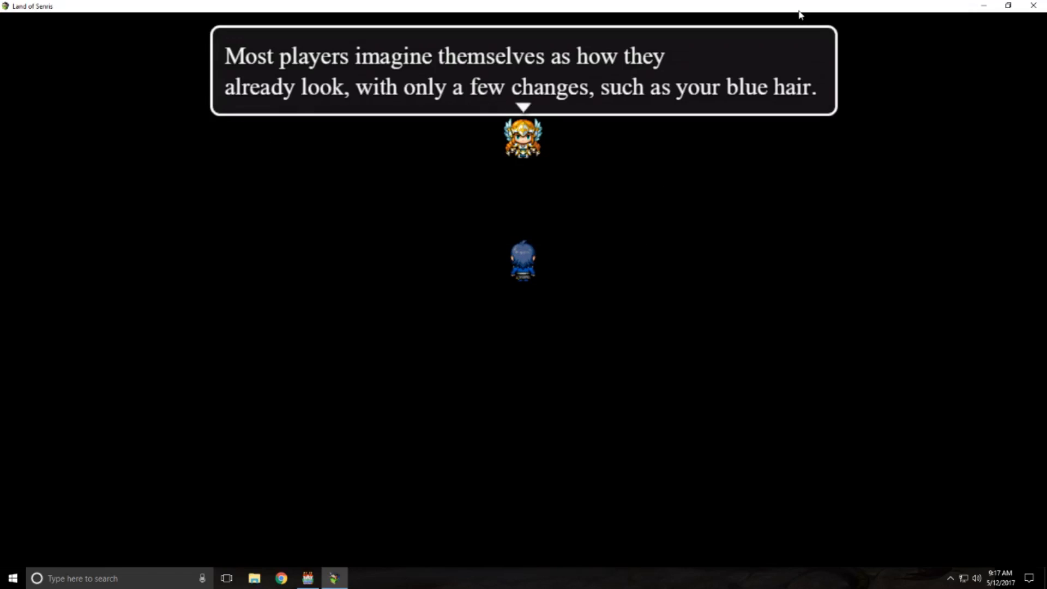
pyautogui.press('Return')
pyautogui.press('Return')
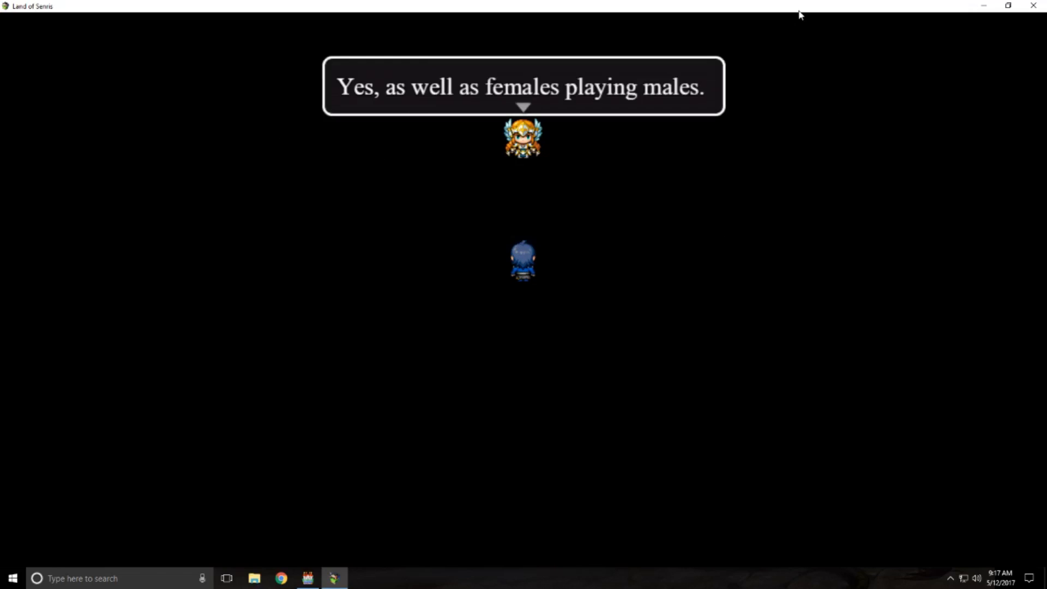
pyautogui.press('Return')
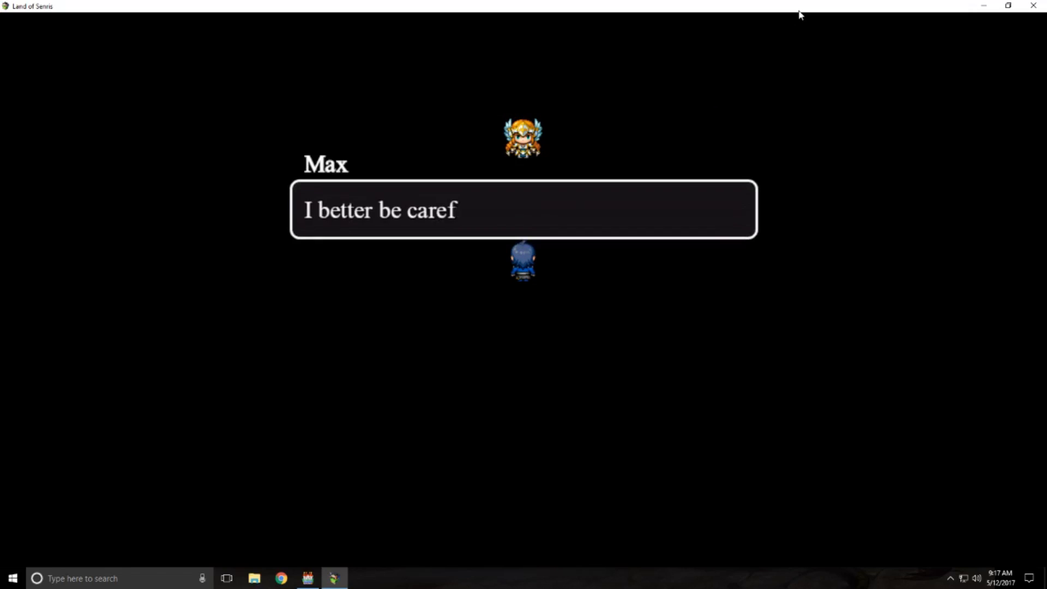
pyautogui.press('Return')
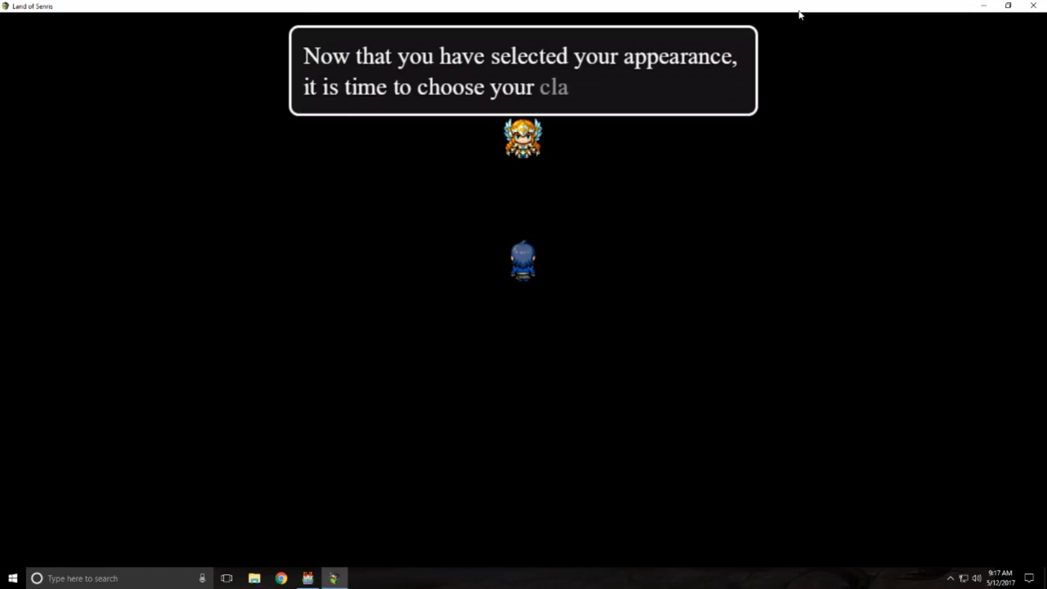
pyautogui.press('Return')
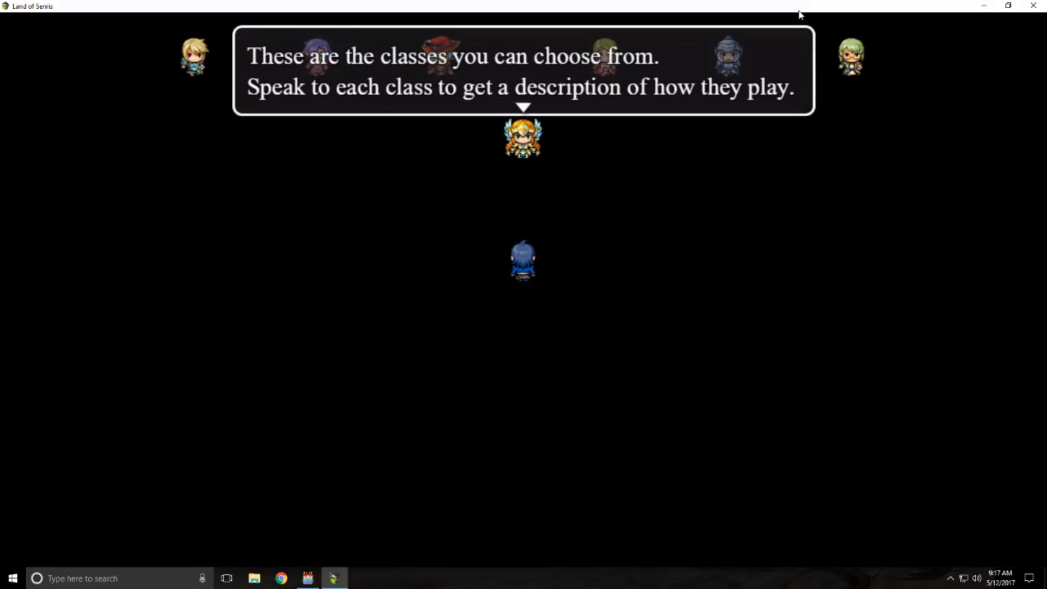
pyautogui.press('Return')
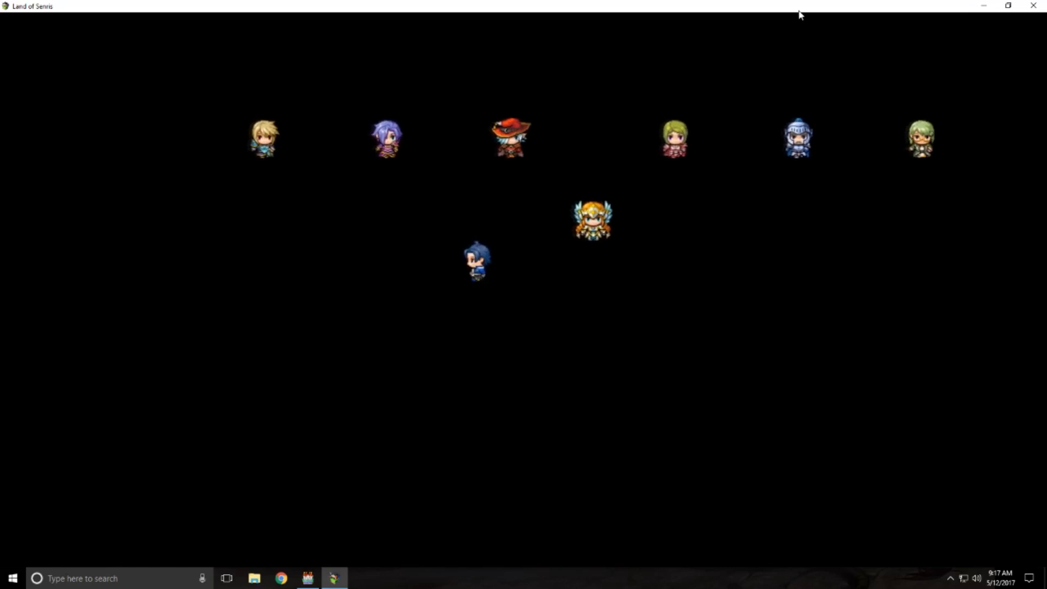
# Walk the hero to the blond Gladiator and move through and around that event to check its collision.
pyautogui.press('Left')
pyautogui.press('Up')
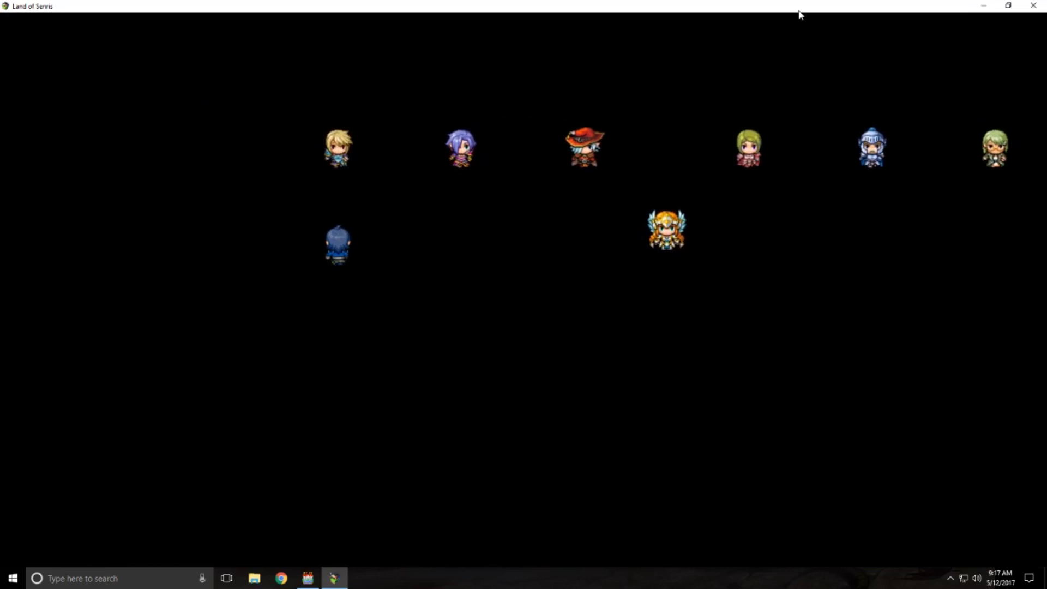
pyautogui.press('Up')
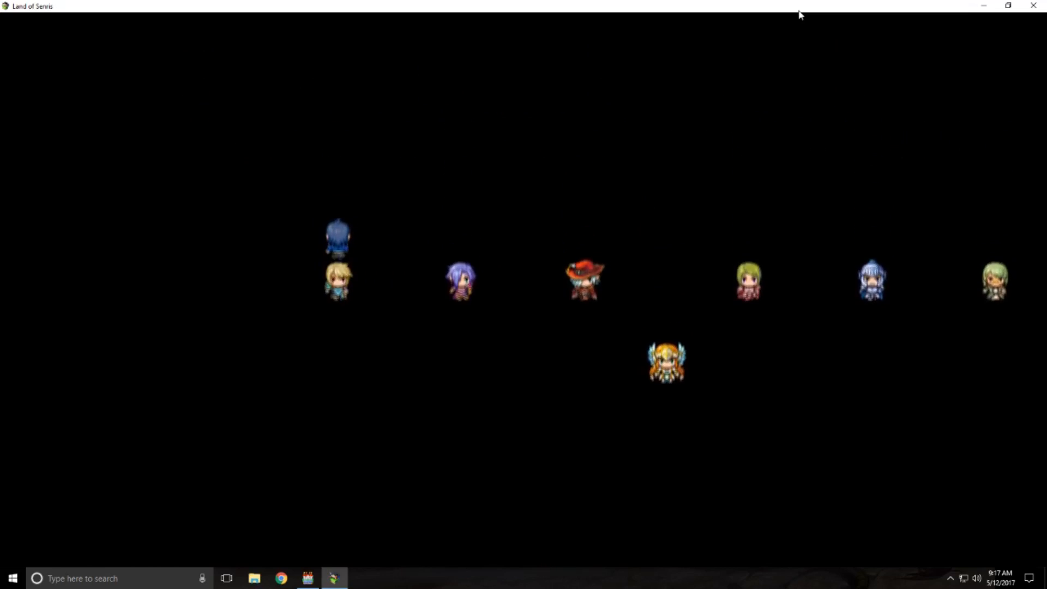
pyautogui.press('Right')
pyautogui.press('Down')
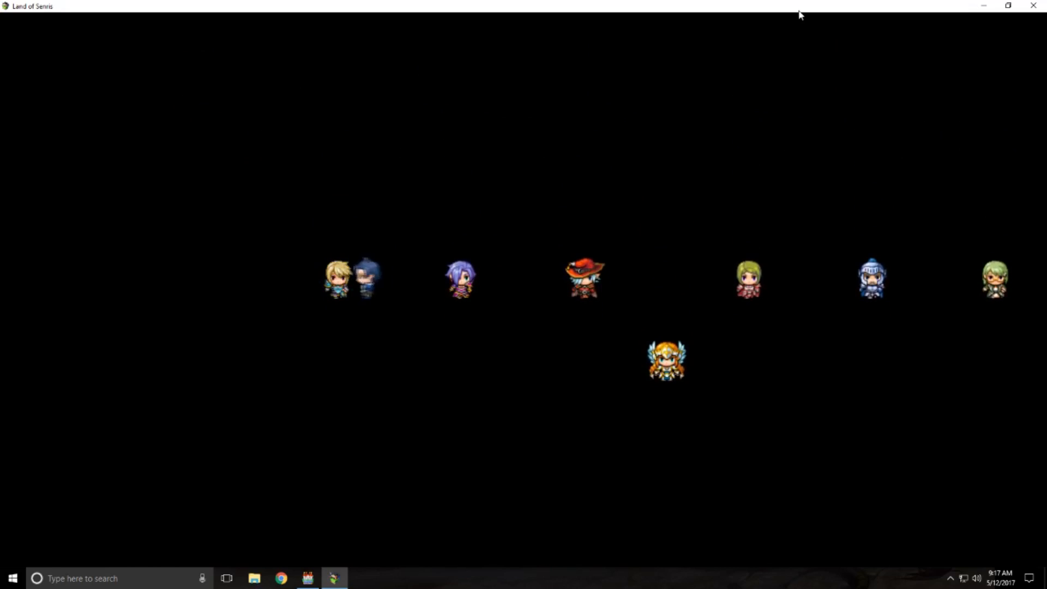
pyautogui.press('Left')
pyautogui.press('Right')
pyautogui.press('Left')
pyautogui.press('Right')
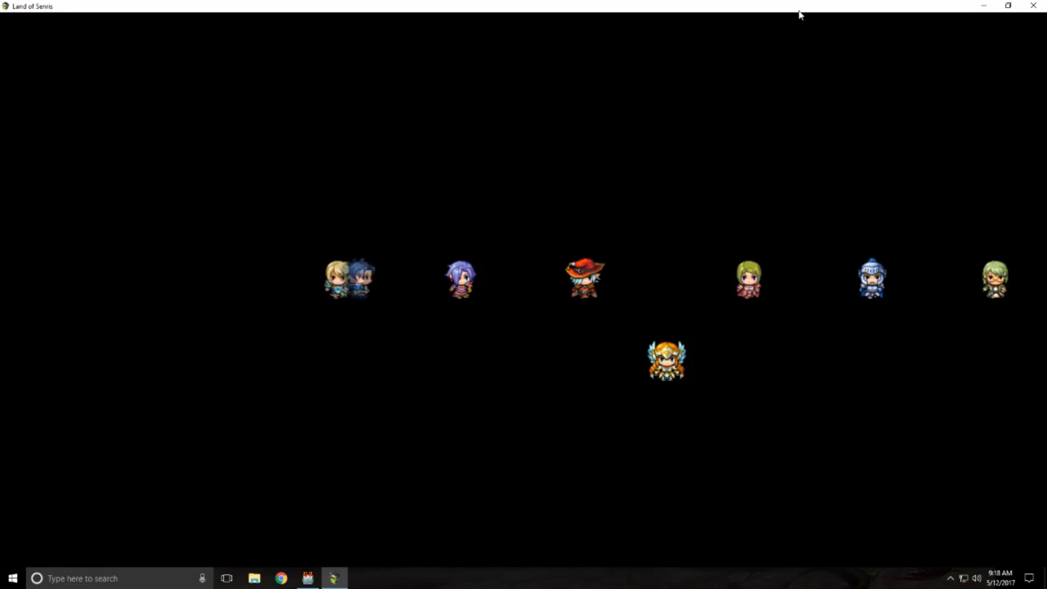
pyautogui.press('Left')
pyautogui.press('Right')
pyautogui.press('Down')
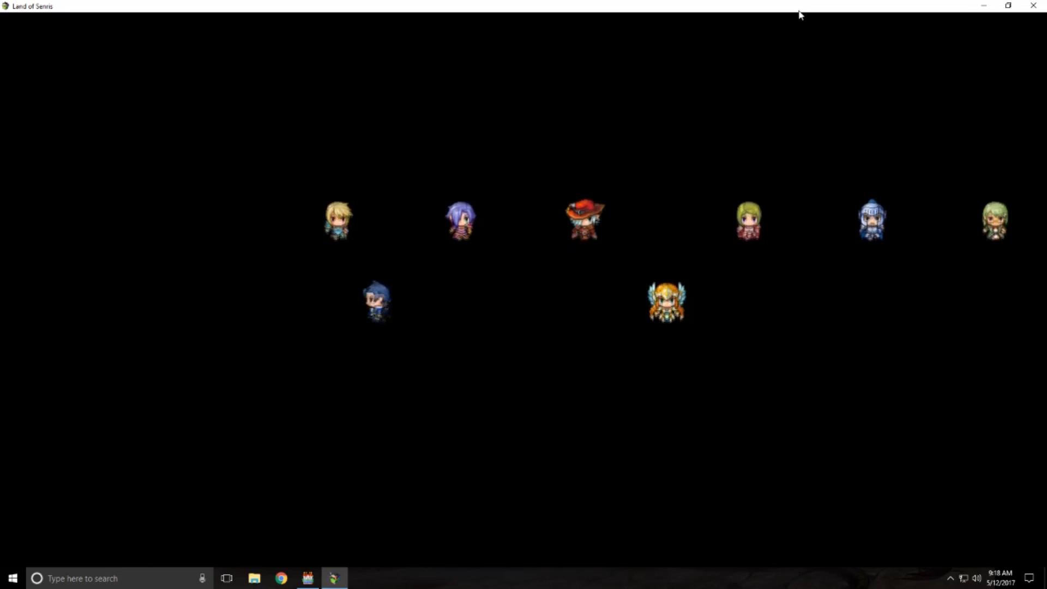
# Move the hero onto the Gladiator, talk to it and read its class description through to the class question.
pyautogui.press('Left')
pyautogui.press('Up')
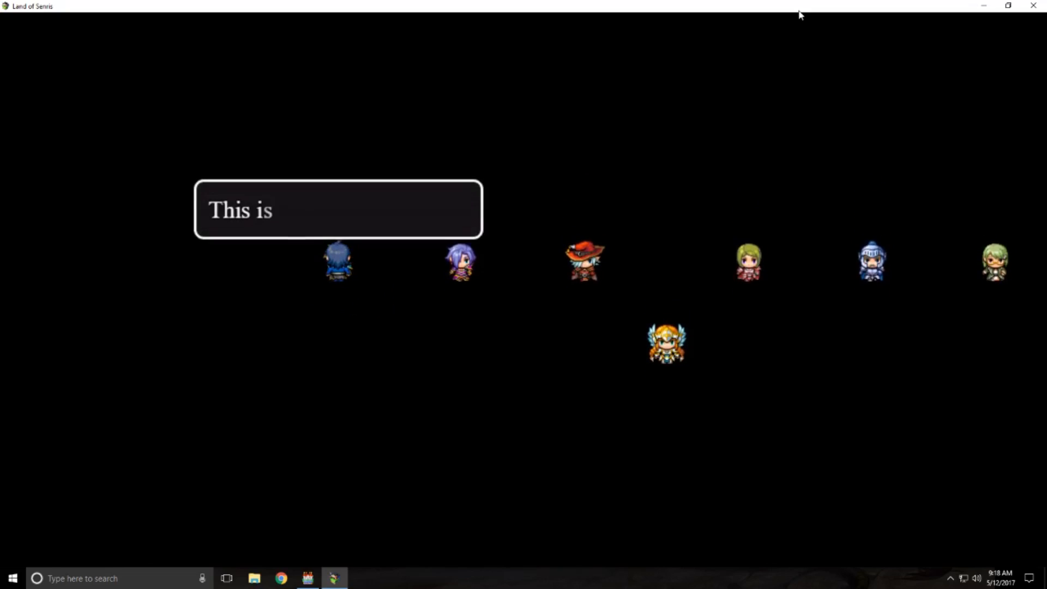
pyautogui.press('Return')
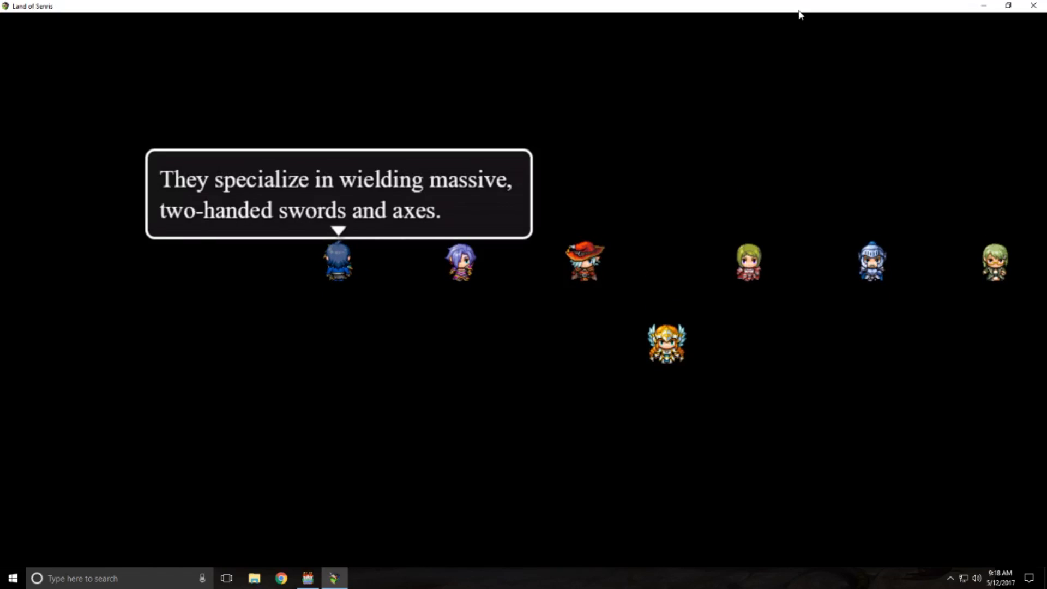
pyautogui.press('Return')
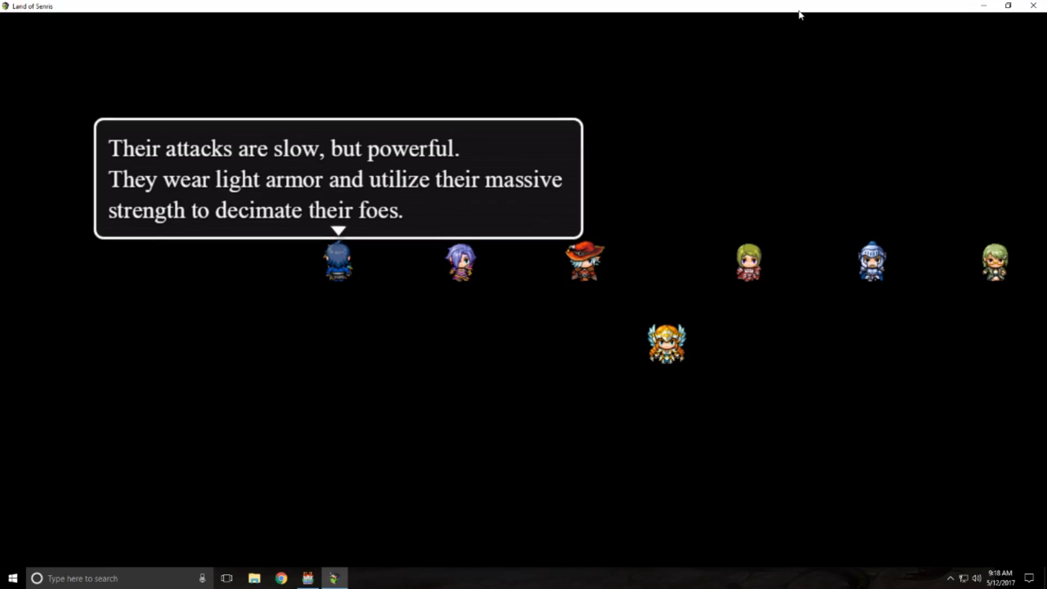
pyautogui.press('Return')
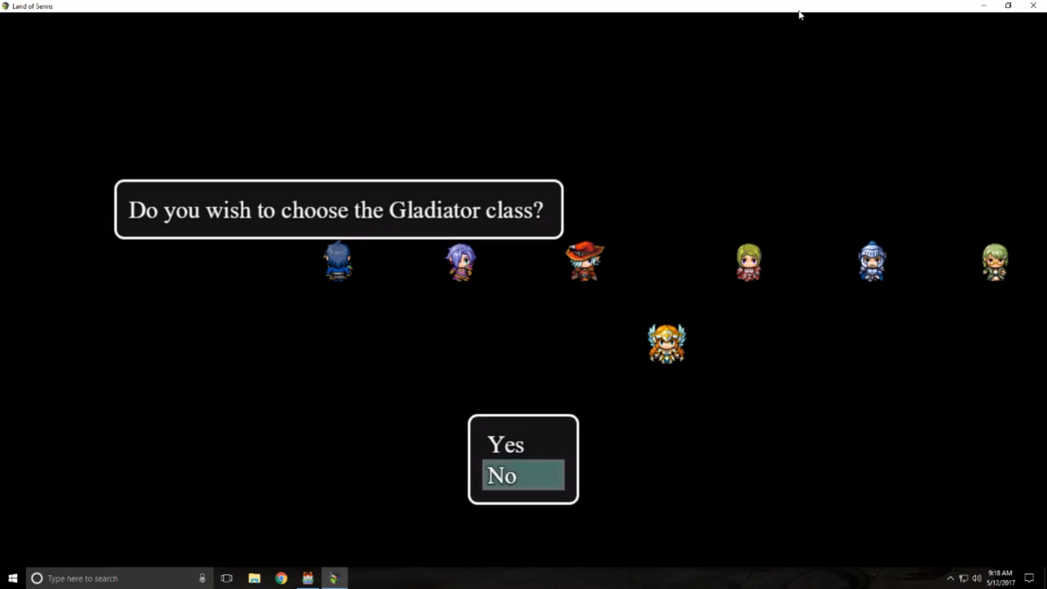
# Switch between the Yes and No choices of the Gladiator class question, and answer No.
pyautogui.press('Up')
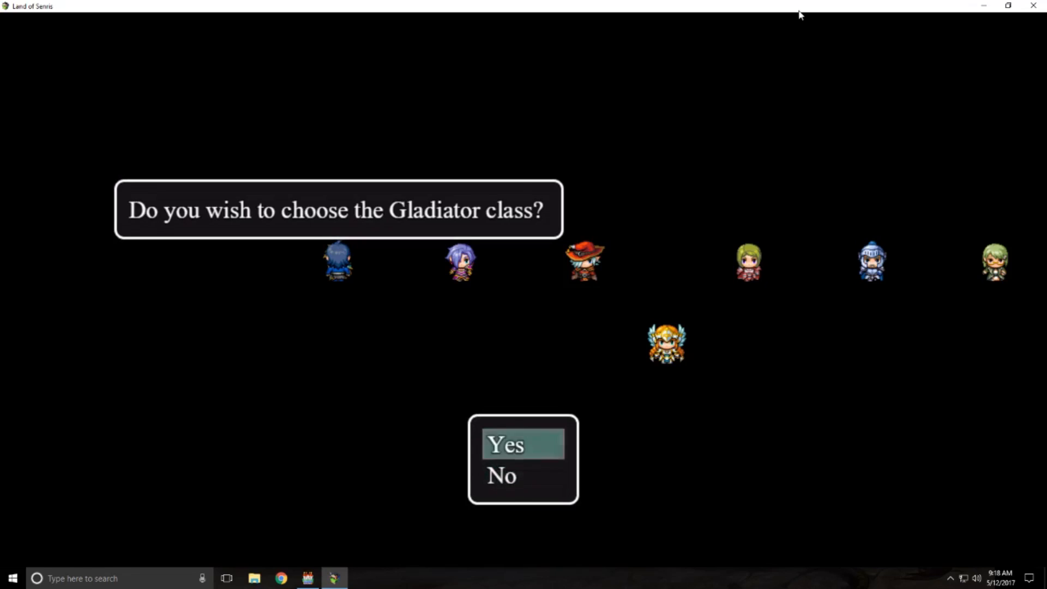
pyautogui.press('Down')
pyautogui.press('Up')
pyautogui.press('Down')
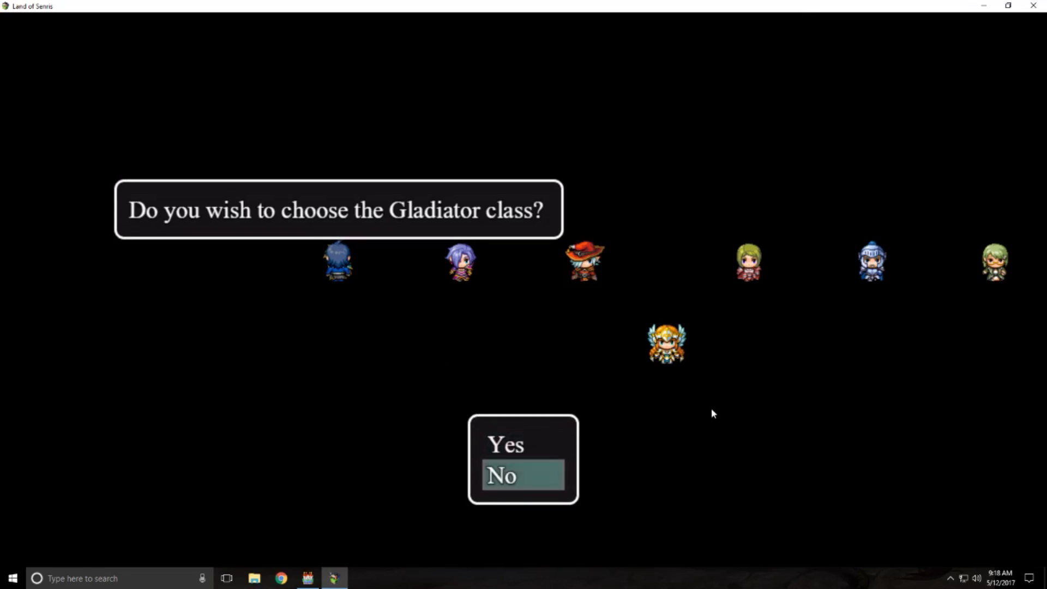
pyautogui.press('Return')
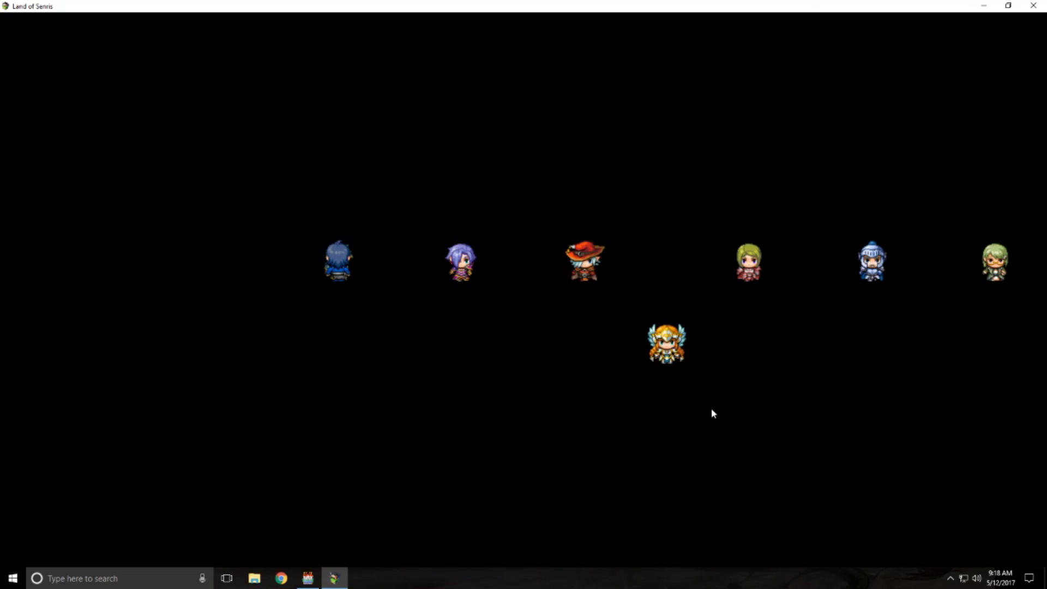
# Talk to the Gladiator again, answer Yes to choosing the class and Yes to the "Are you sure?" confirmation.
pyautogui.press('Return')
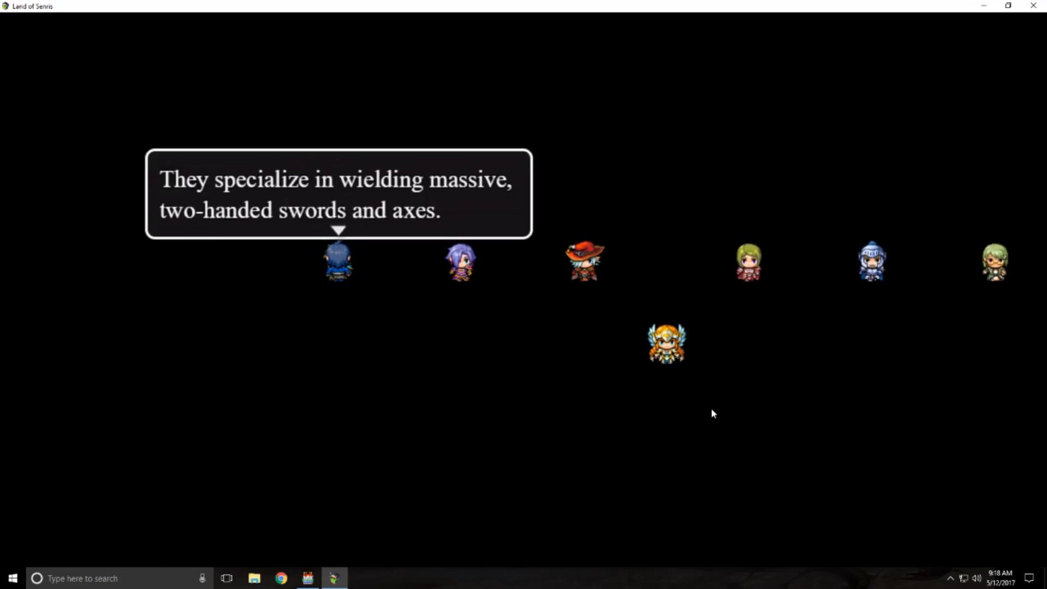
pyautogui.press('Return')
pyautogui.press('Up')
pyautogui.press('Return')
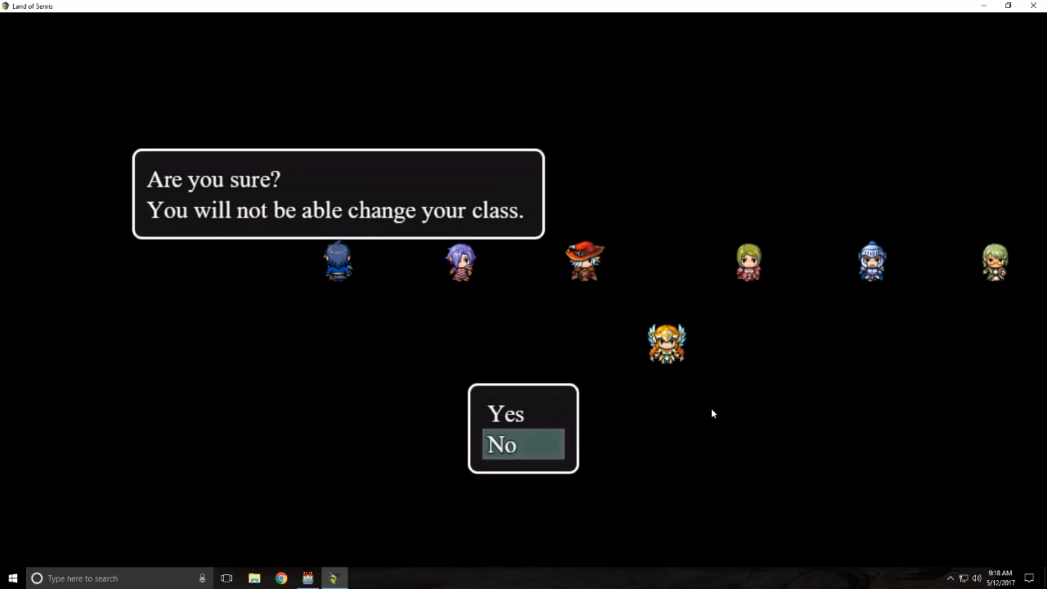
pyautogui.press('Up')
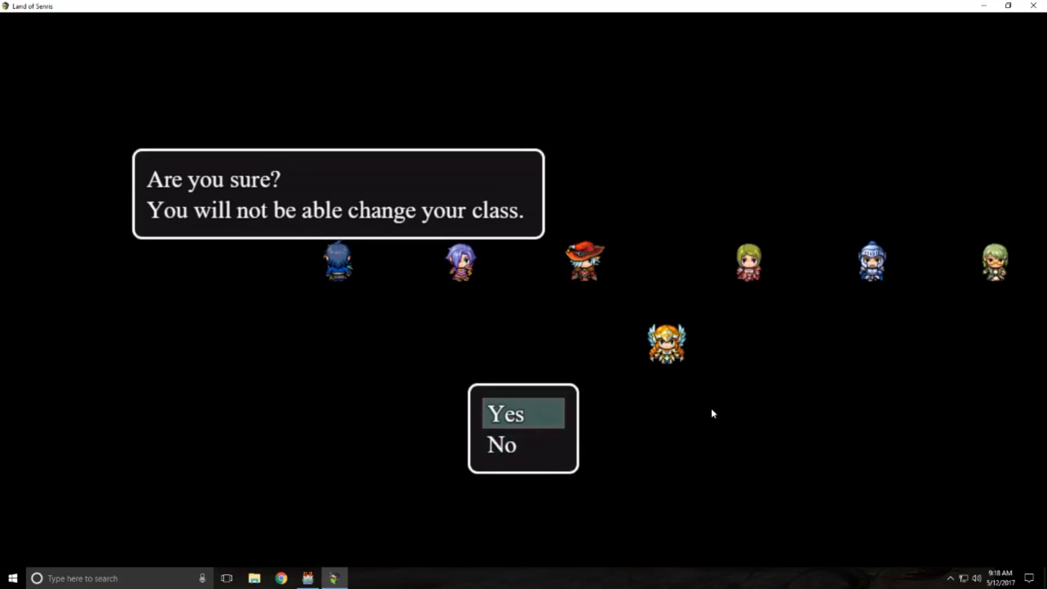
pyautogui.press('Return')
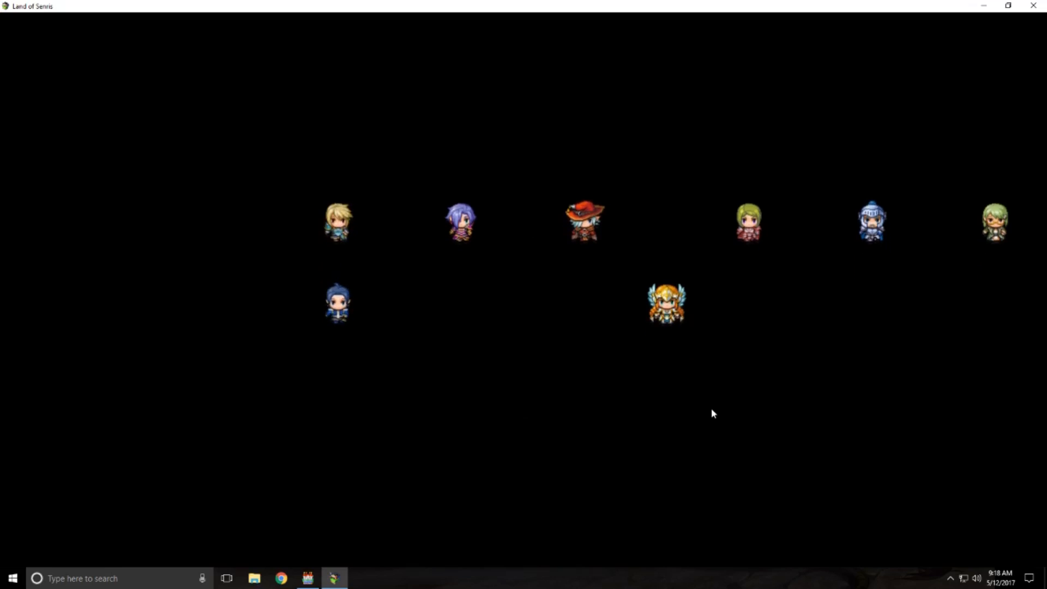